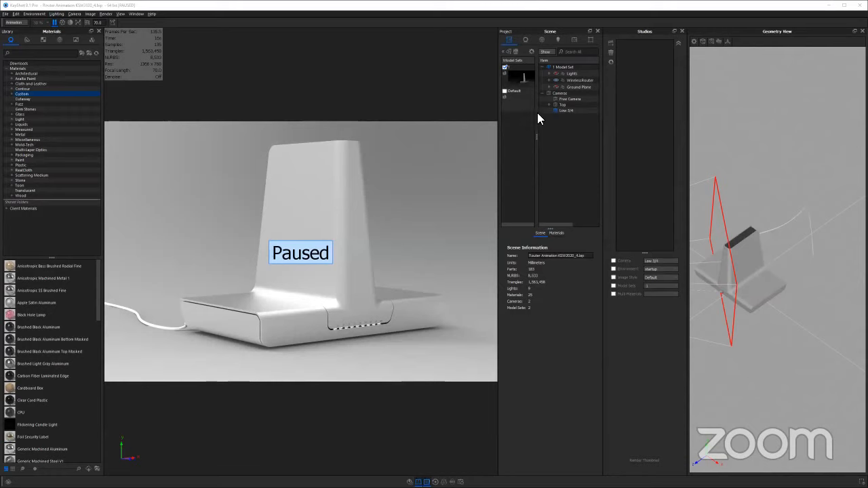
Switch to the workshop slides in the browser and play the product animation demo reel embedded in the presentation
key("alt+Tab")
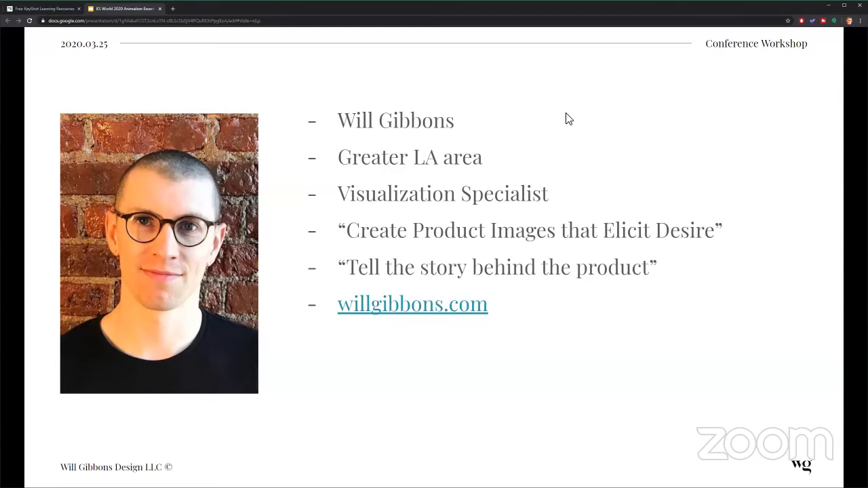
key("Right")
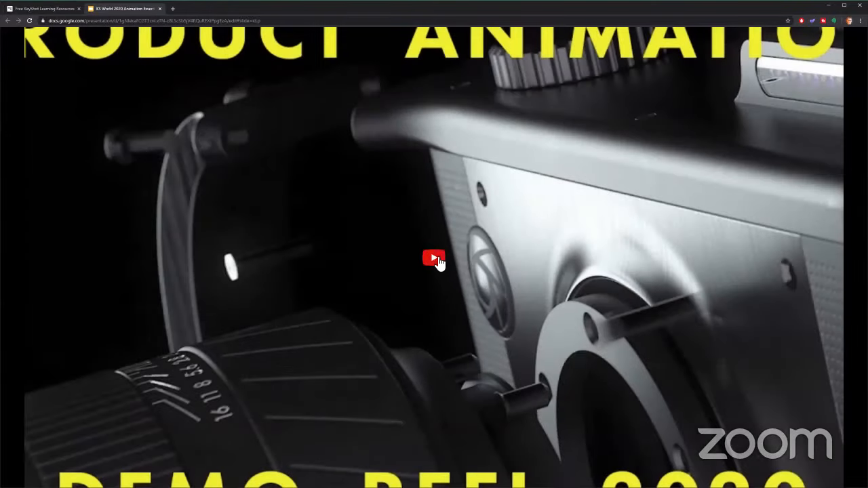
left_click(438, 259)
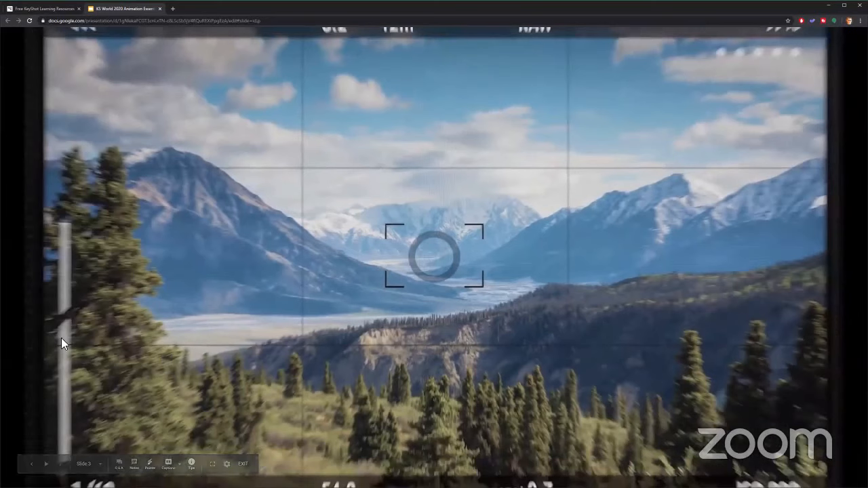
left_click(229, 465)
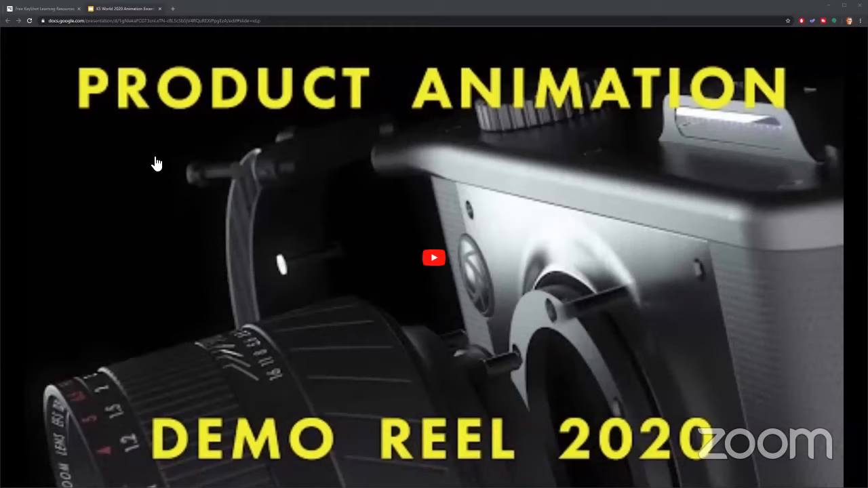
Open YouTube in a new browser tab and show the uploaded videos of the signed-in channel
left_click(175, 9)
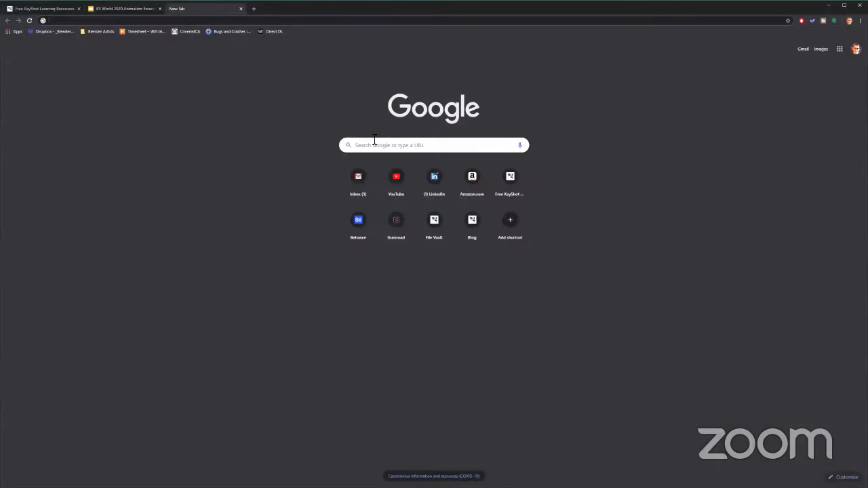
left_click(397, 182)
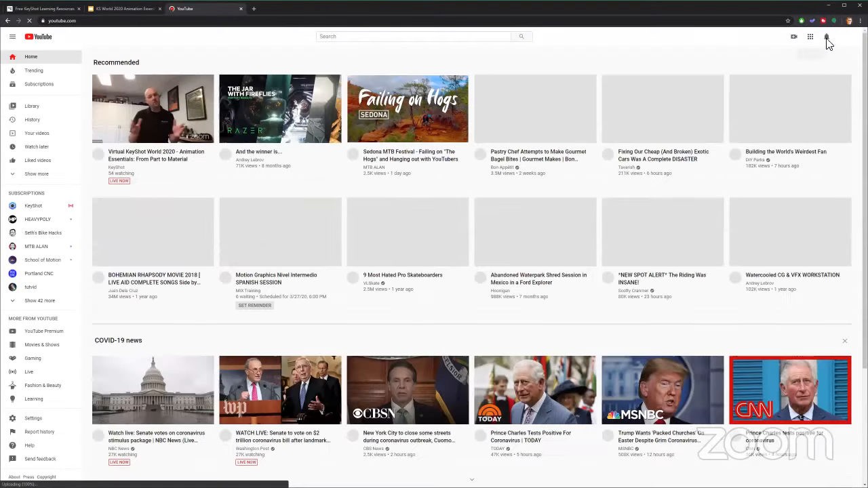
left_click(846, 37)
left_click(798, 82)
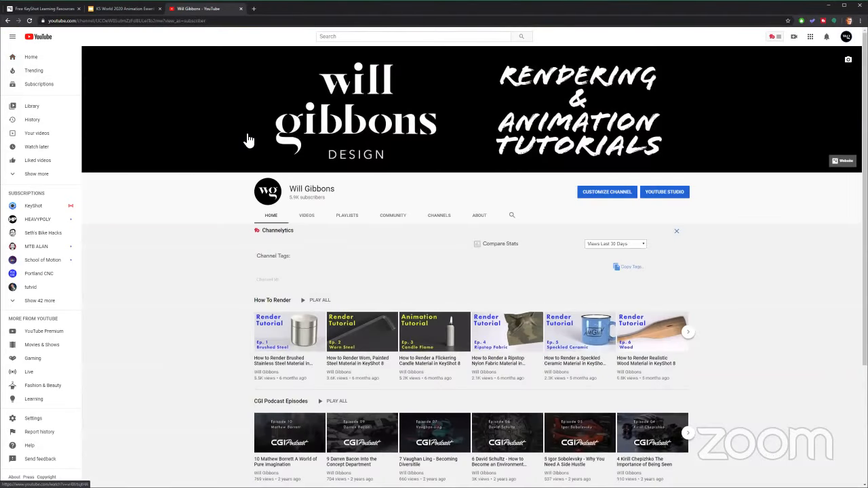
left_click(310, 217)
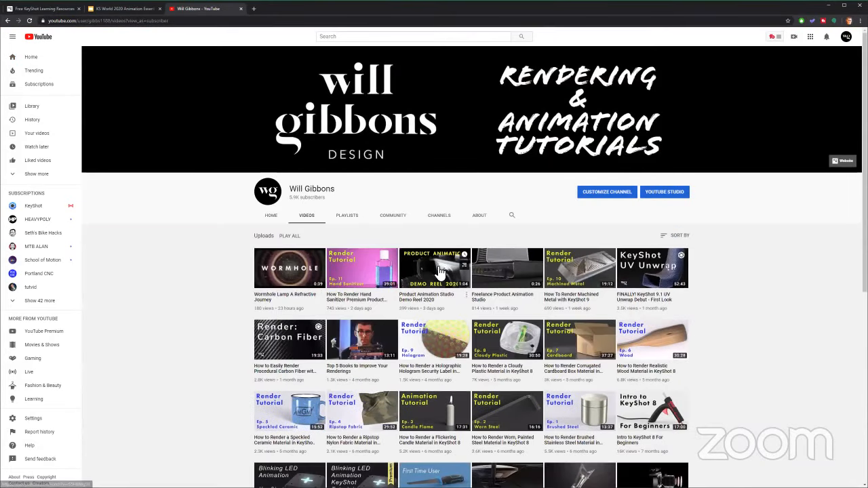
Play the Freelance Product Animation Studio video with sound and pause it once the end screen shows
left_click(499, 270)
left_click(213, 207)
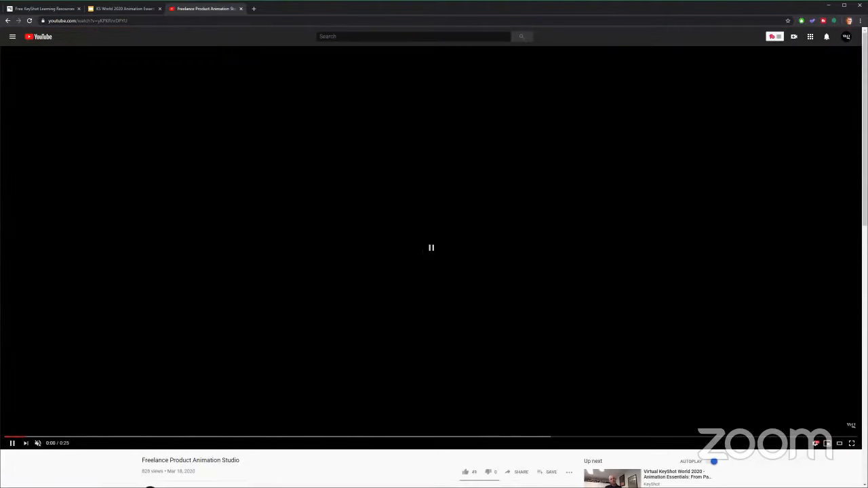
left_click(37, 444)
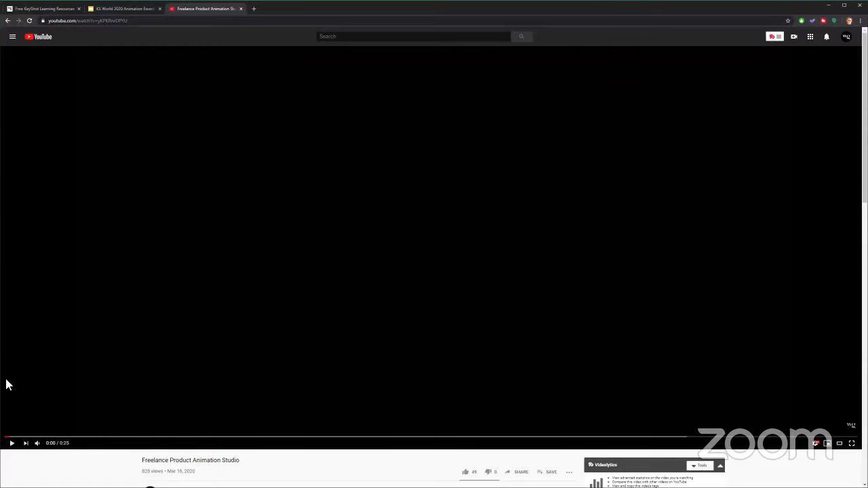
left_click(14, 443)
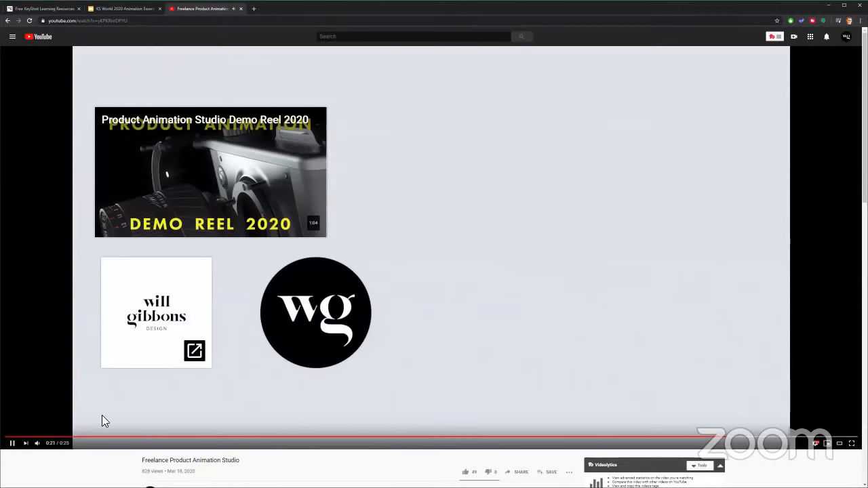
left_click(12, 442)
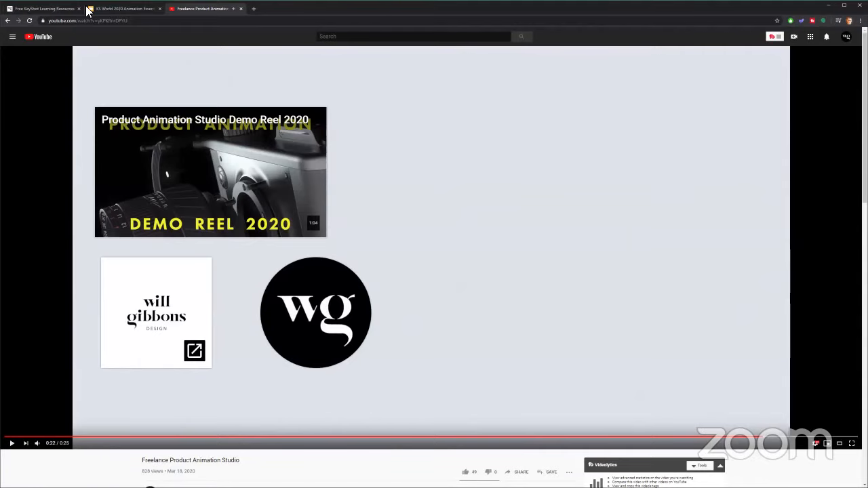
Return to the workshop slides, replay the demo reel and advance to the Contents slide
left_click(48, 9)
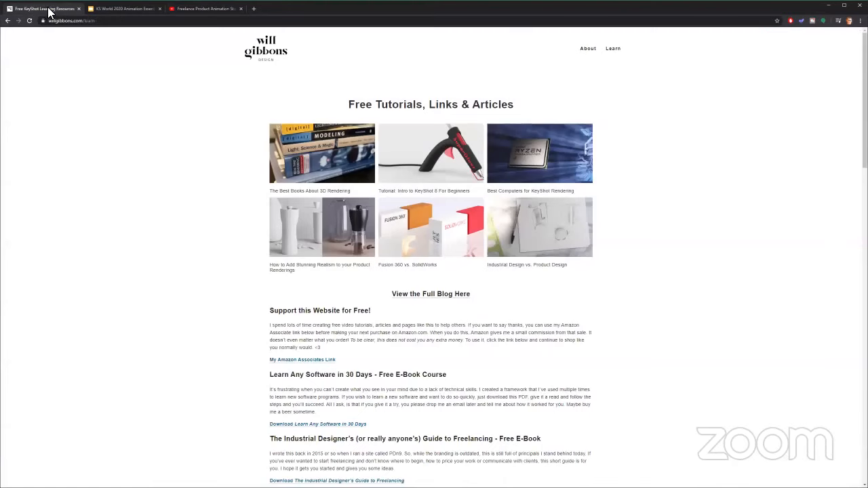
left_click(127, 8)
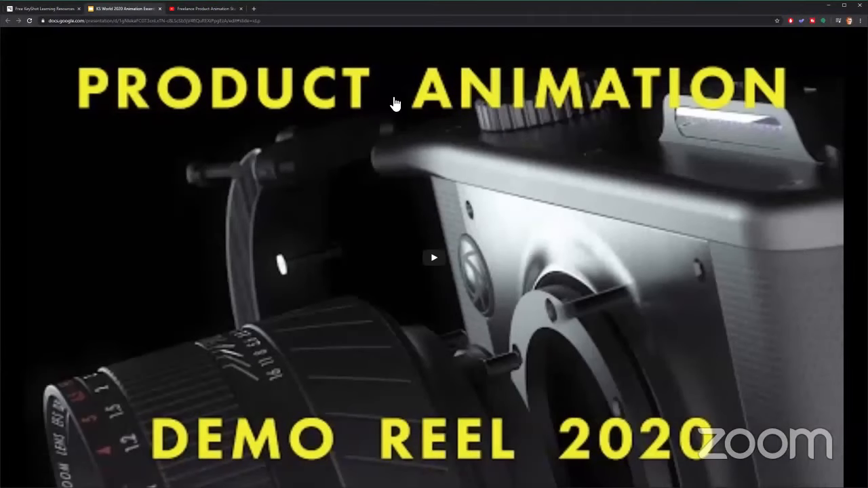
left_click(380, 183)
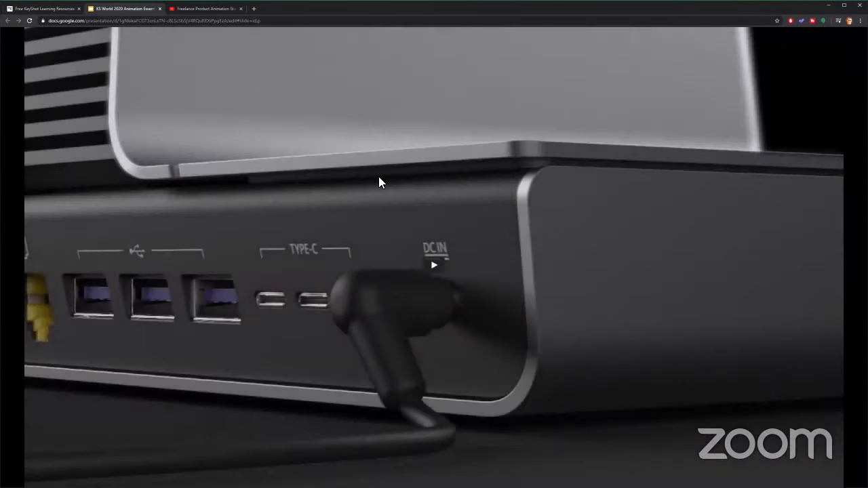
key("Right")
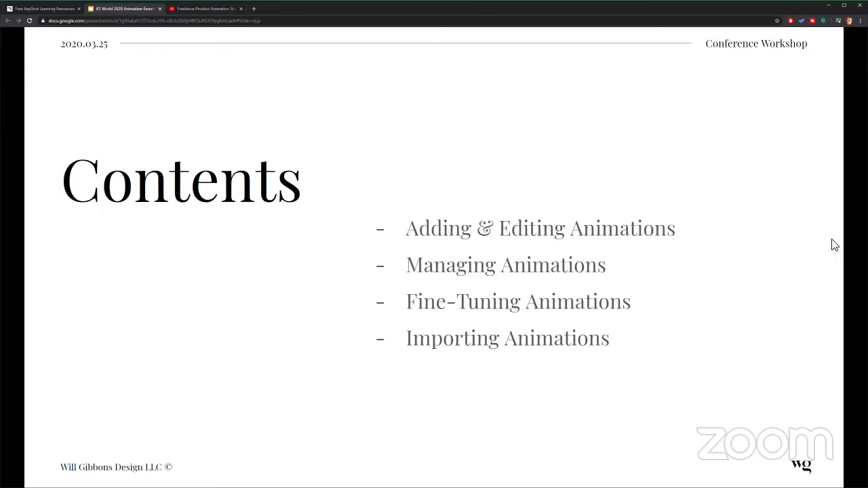
Advance the presentation past Adding & Editing Animations to the Timeline slide
key("alt+Tab")
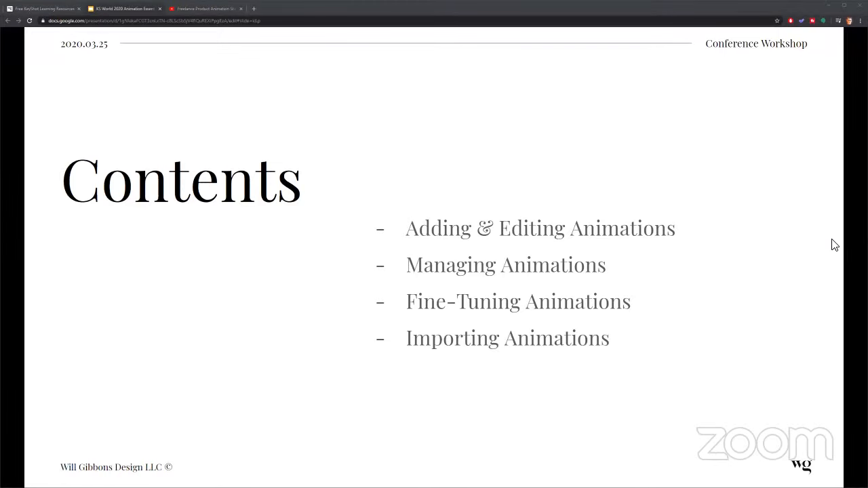
left_click(733, 172)
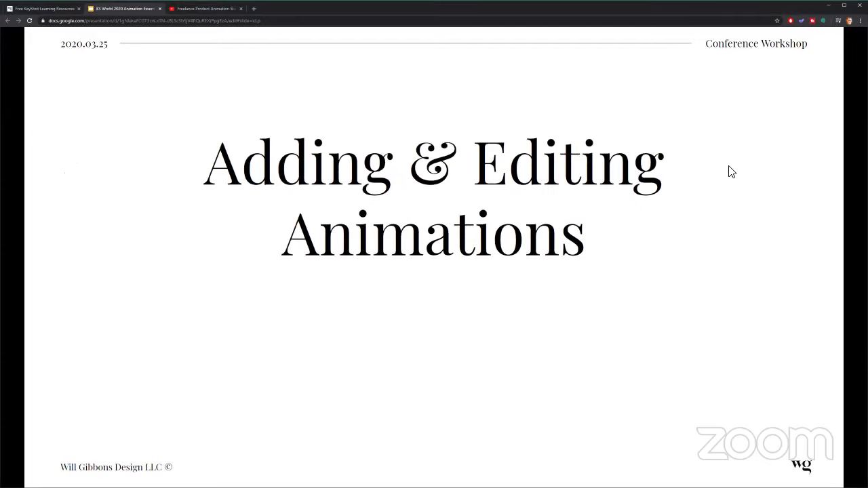
key("alt+Tab")
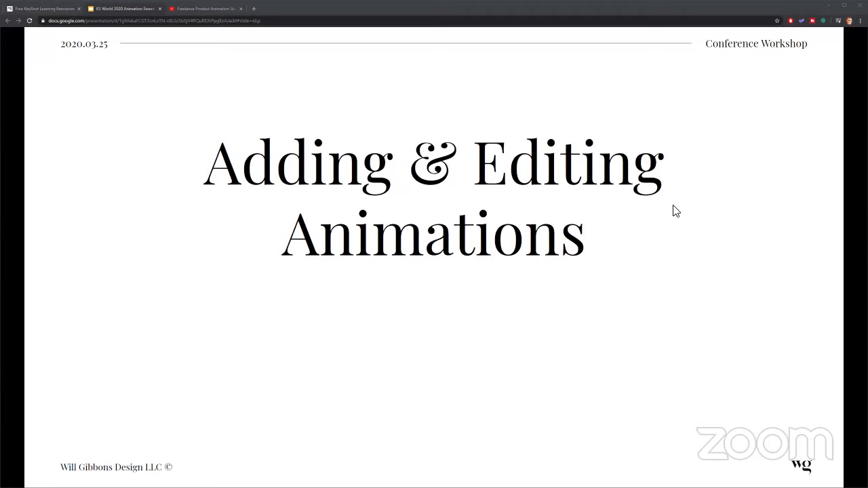
left_click(408, 280)
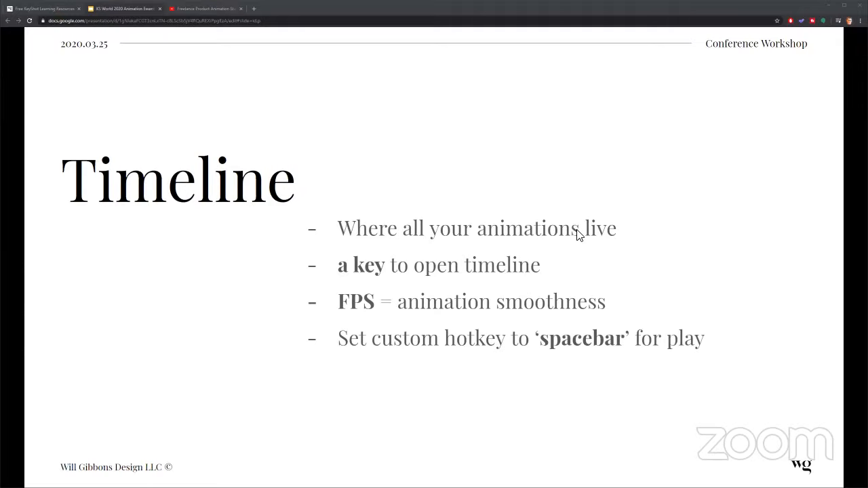
Switch to KeyShot, resume the paused real-time rendering and hide the heads-up display
key("alt+Tab")
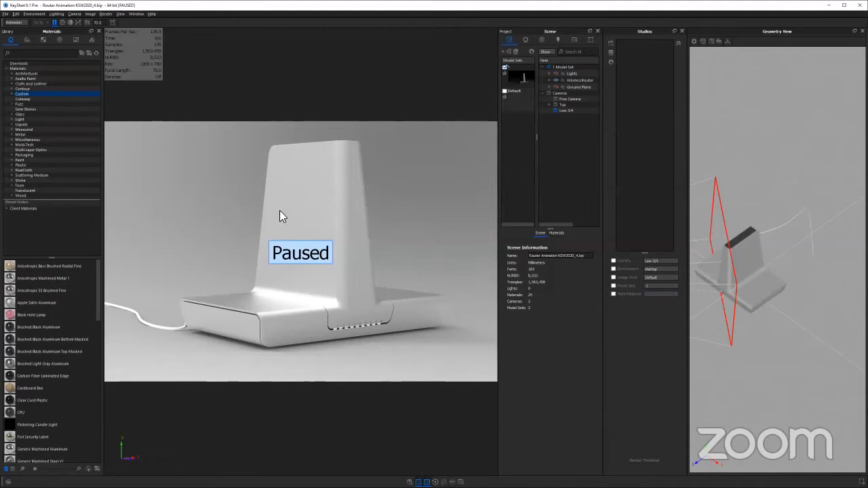
key("shift+p")
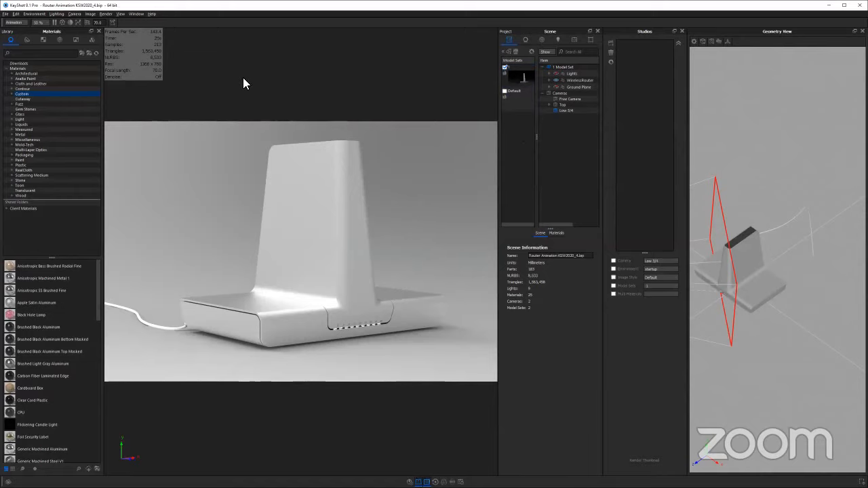
key("h")
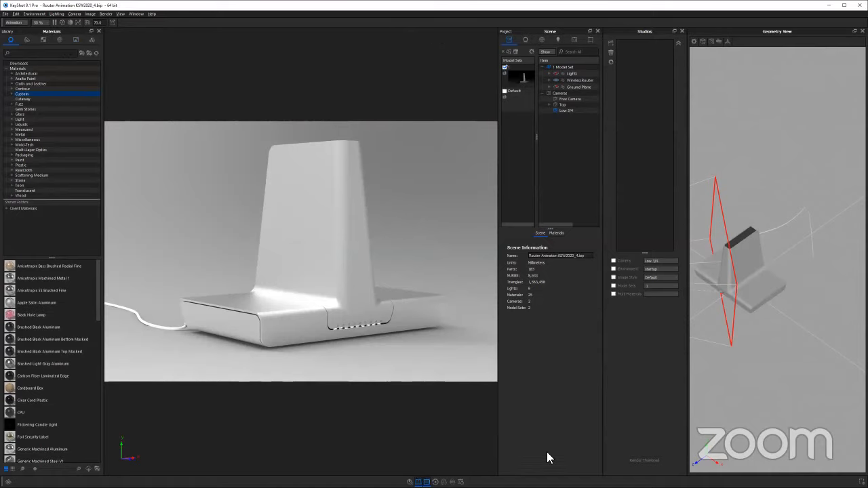
Widen the Geometry View by narrowing the real-time view and side panels, and frame the router model closer in it
left_click_drag(377, 247, 370, 268)
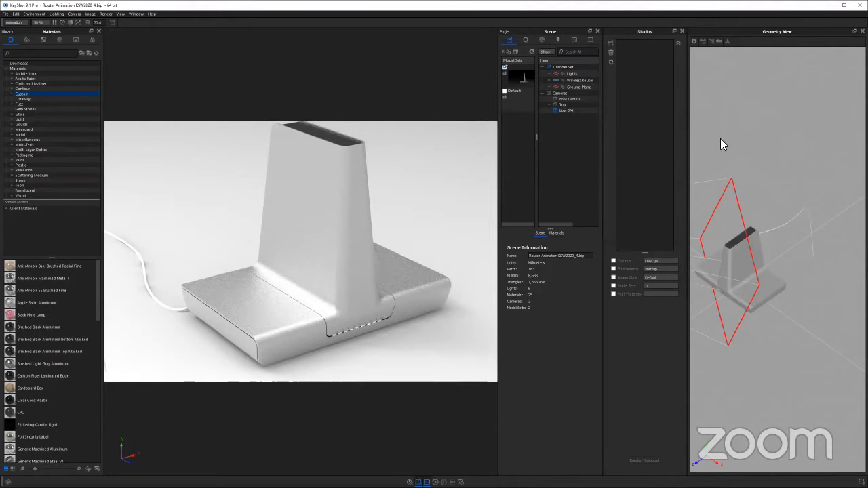
left_click_drag(779, 160, 812, 226)
scroll(800, 229, "down", 4)
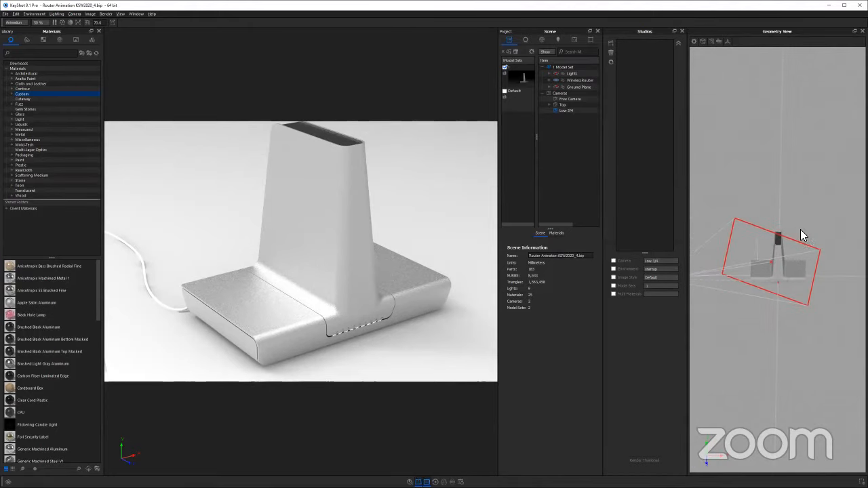
left_click_drag(501, 202, 410, 202)
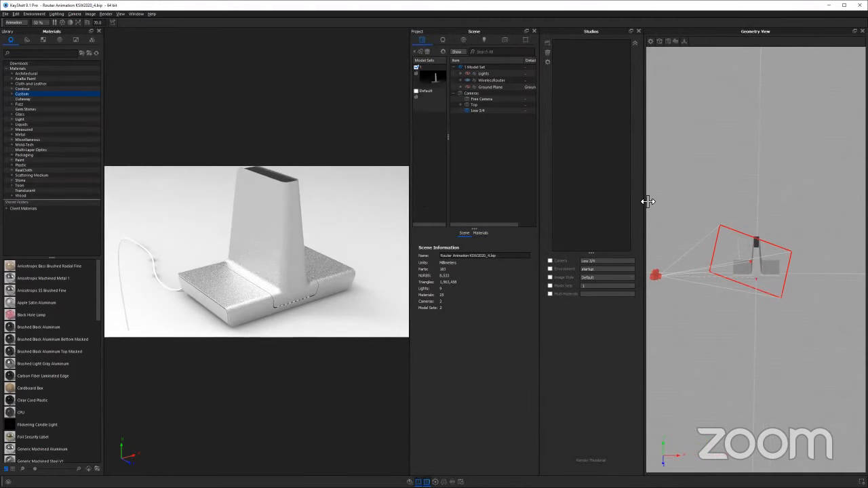
left_click_drag(645, 202, 558, 196)
left_click_drag(674, 208, 703, 187)
scroll(749, 211, "up", 4)
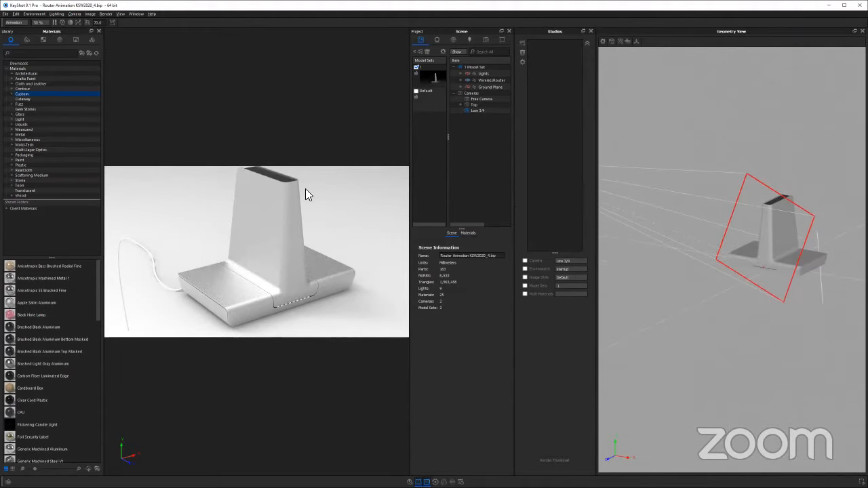
Reframe the router in the real-time view from a low angle with the whole product in frame
left_click_drag(274, 258, 254, 241)
scroll(278, 239, "up", 3)
scroll(279, 240, "down", 3)
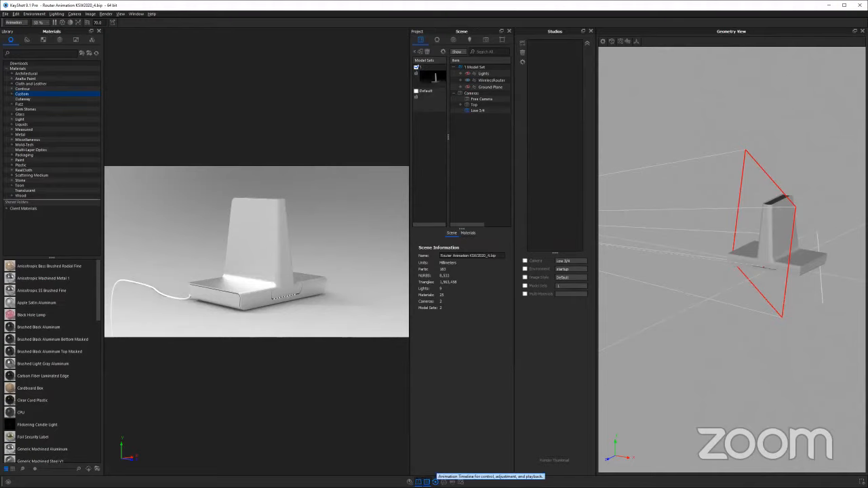
Show the animation timeline at a slightly reduced height and check the Timeline slide in the presentation
left_click(434, 482)
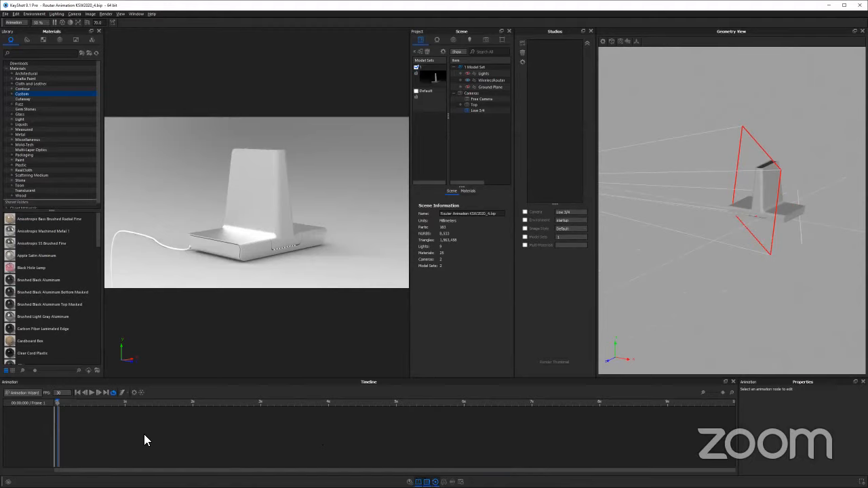
left_click_drag(287, 379, 287, 385)
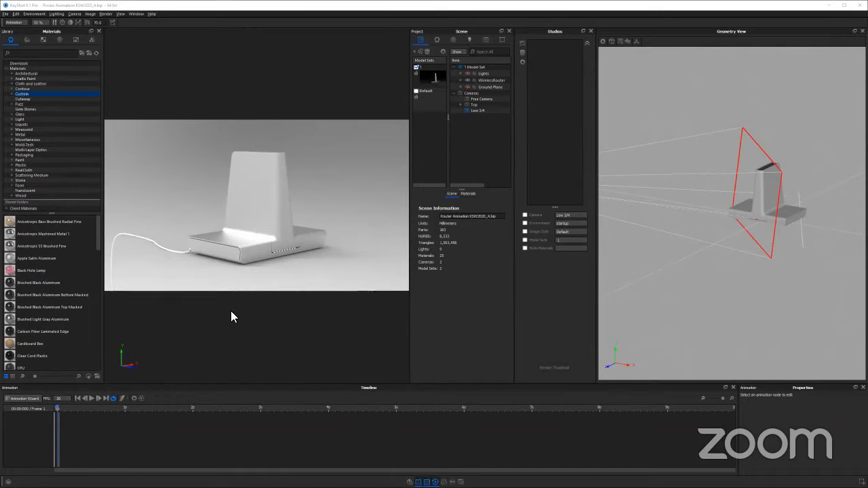
key("alt+Tab")
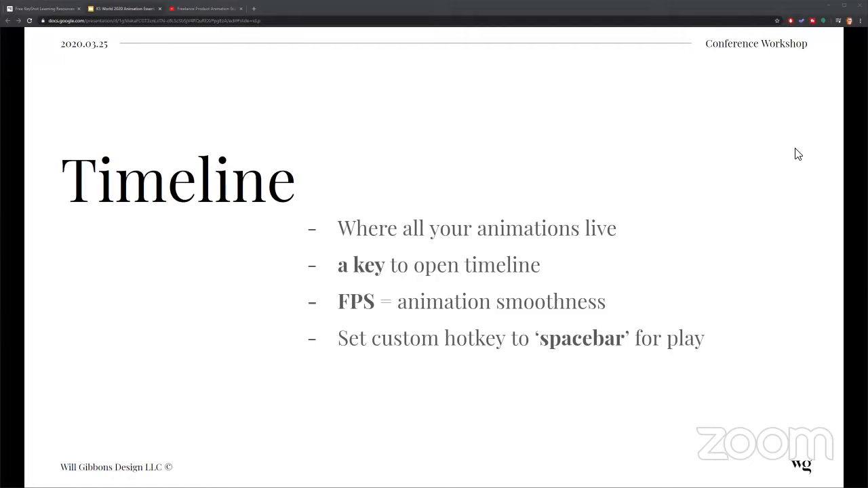
key("alt+Tab")
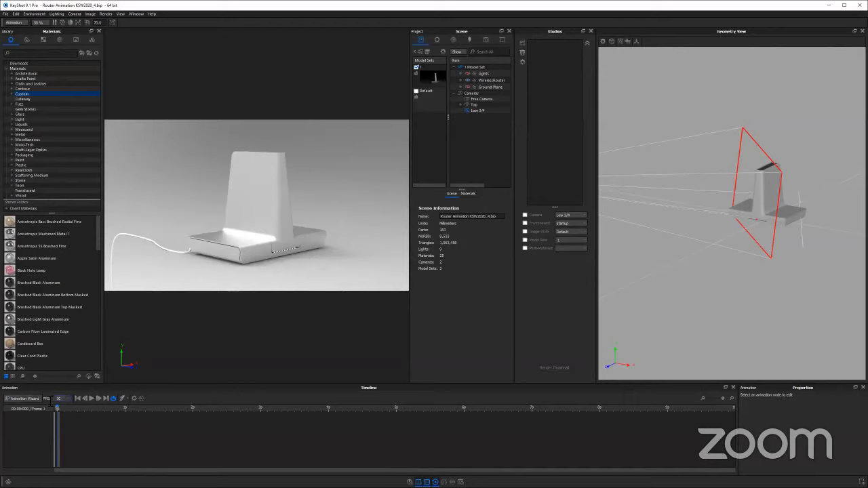
Try a timeline frame rate of 24 FPS and return it to 30 FPS
left_click(63, 399)
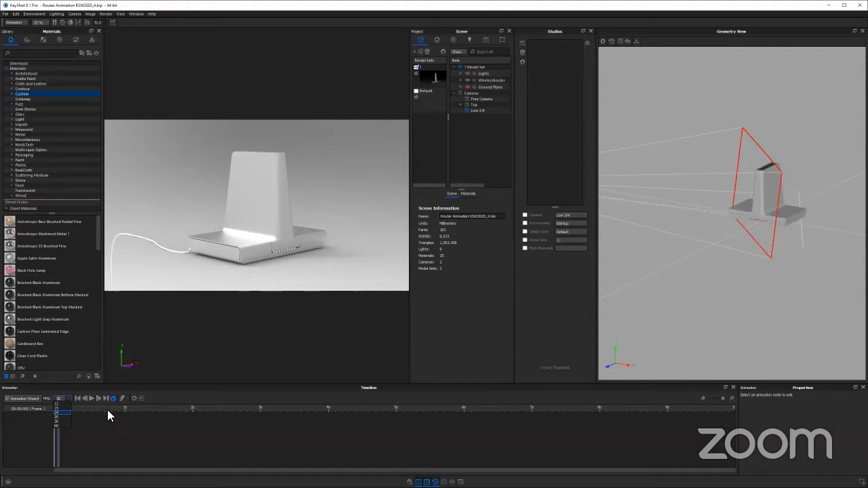
left_click(60, 411)
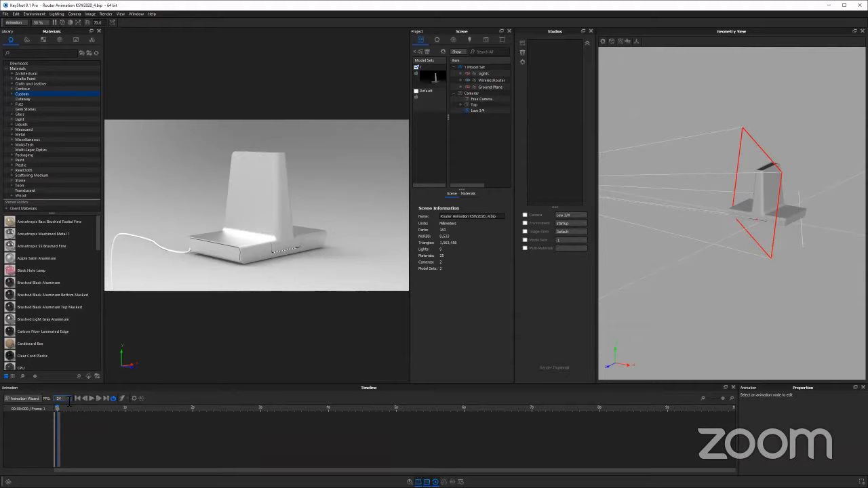
left_click(67, 405)
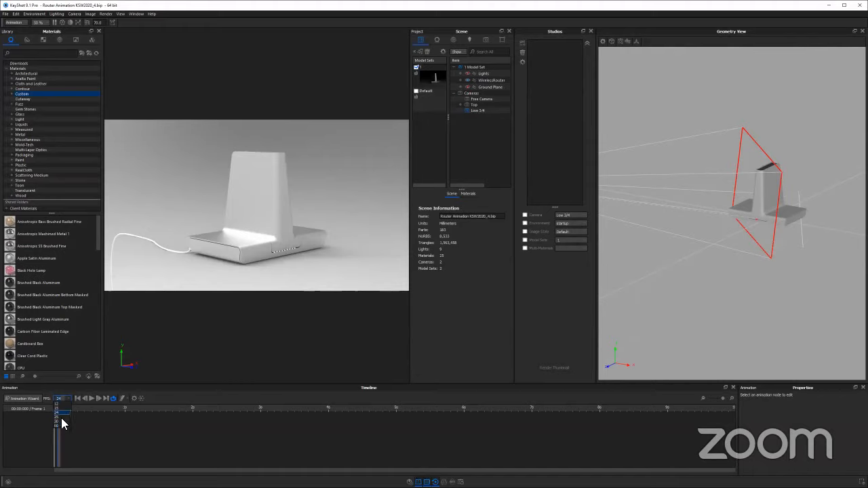
left_click(62, 421)
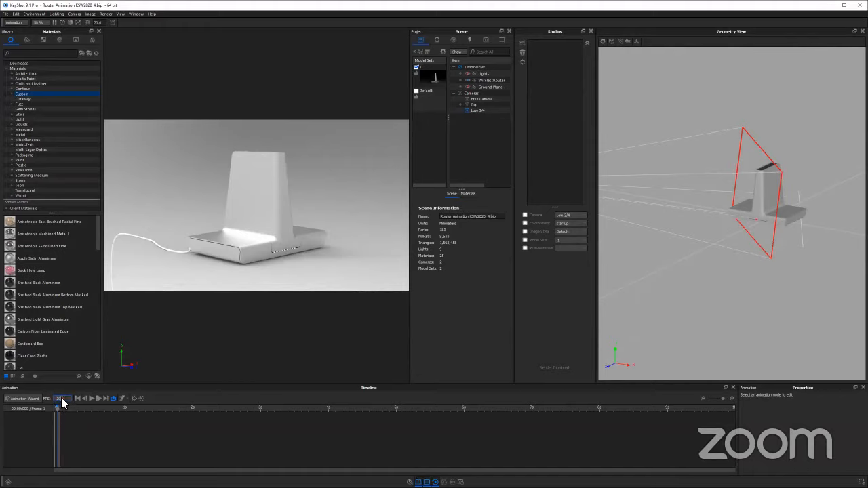
left_click(66, 399)
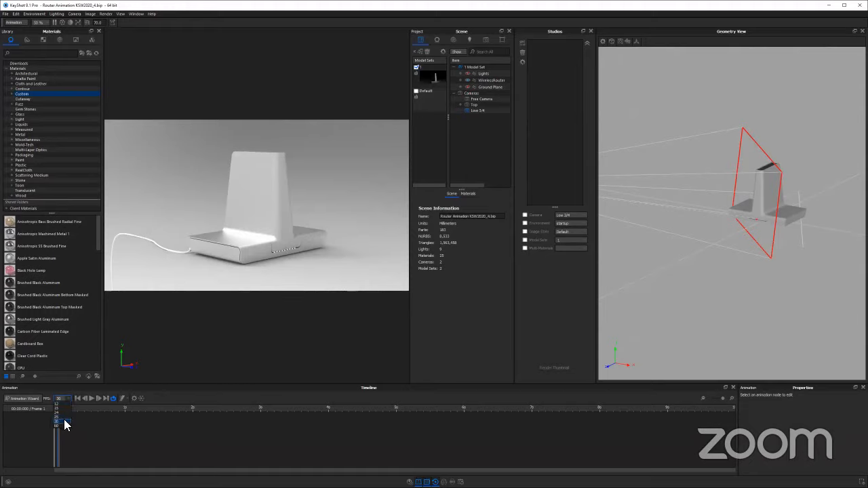
left_click(66, 422)
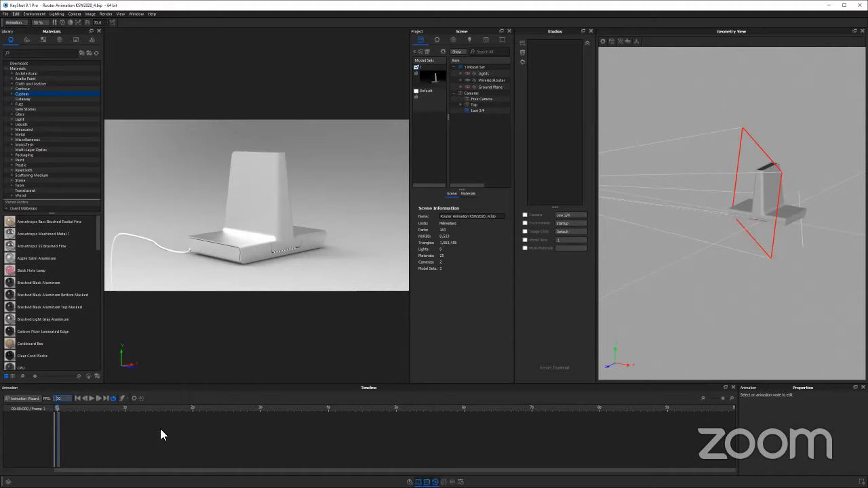
Look up the animation Play/Pause hotkey in the preferences by filtering for "play", and leave without saving changes
left_click(15, 14)
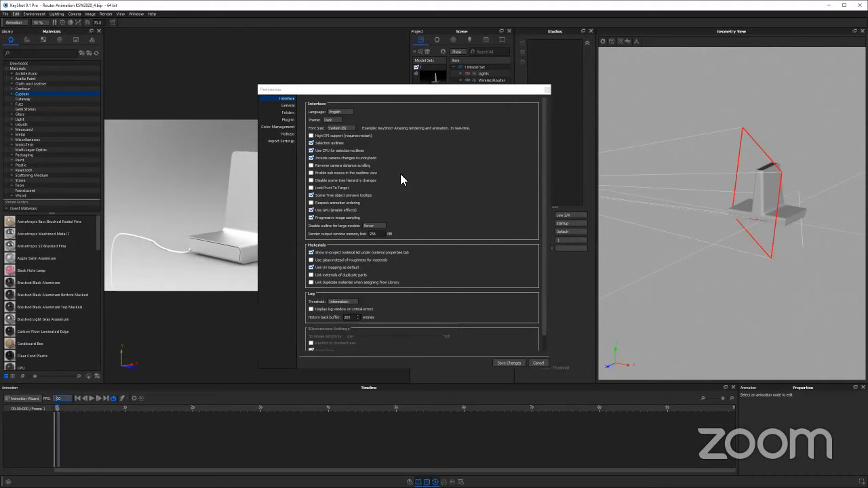
left_click(287, 134)
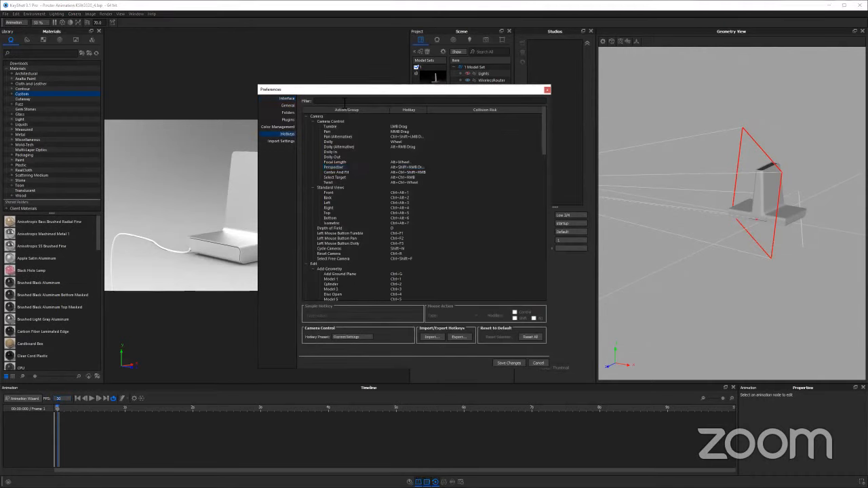
left_click(340, 101)
type("play")
left_click(411, 128)
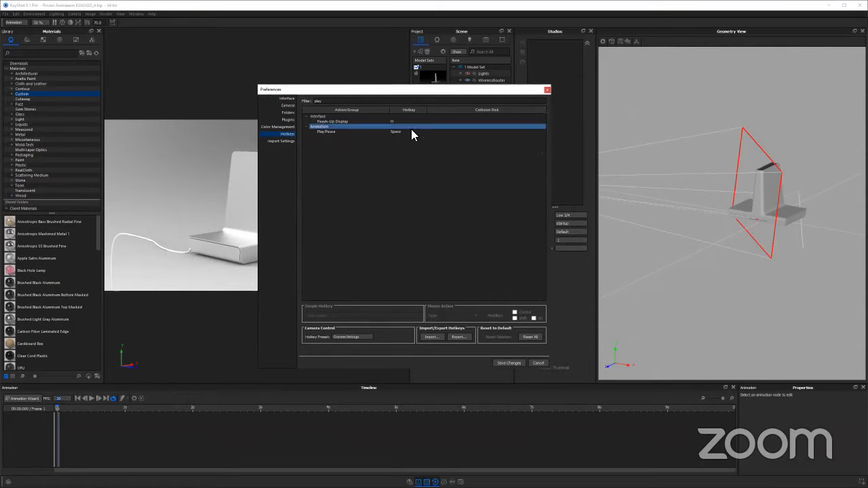
left_click(396, 132)
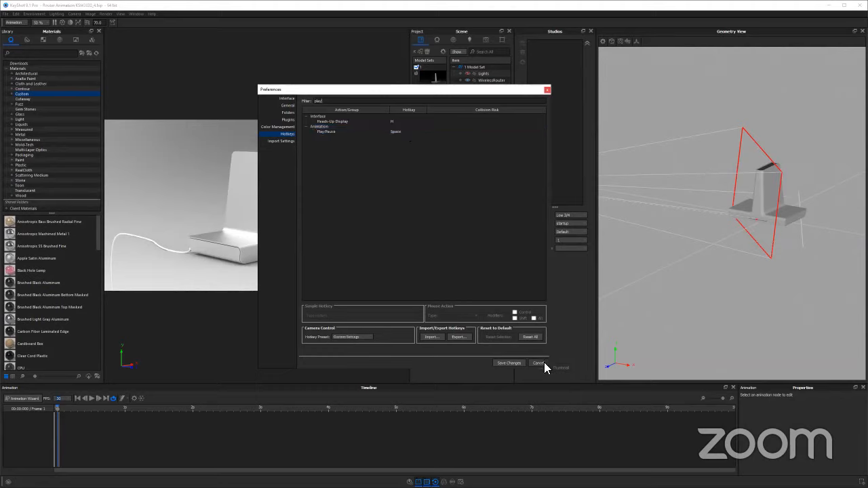
left_click(396, 133)
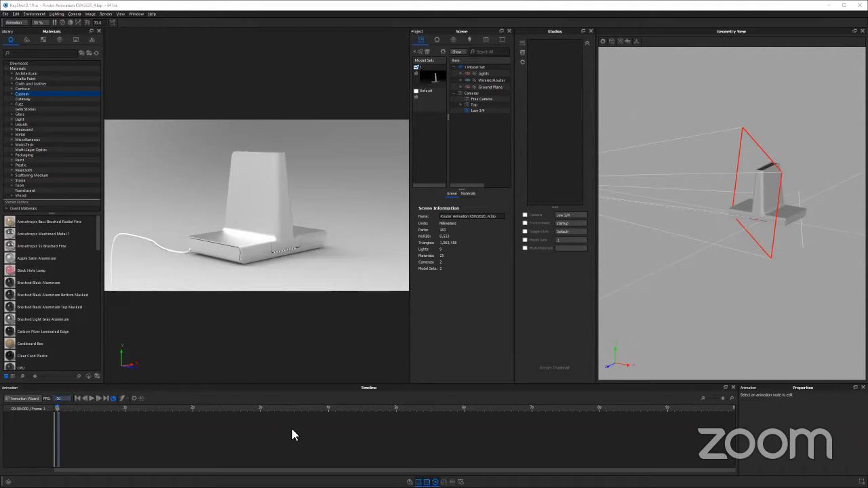
Switch to the presentation, review the Part Animation and Camera Animation slides, and return to KeyShot
key("alt+Tab")
left_click(274, 223)
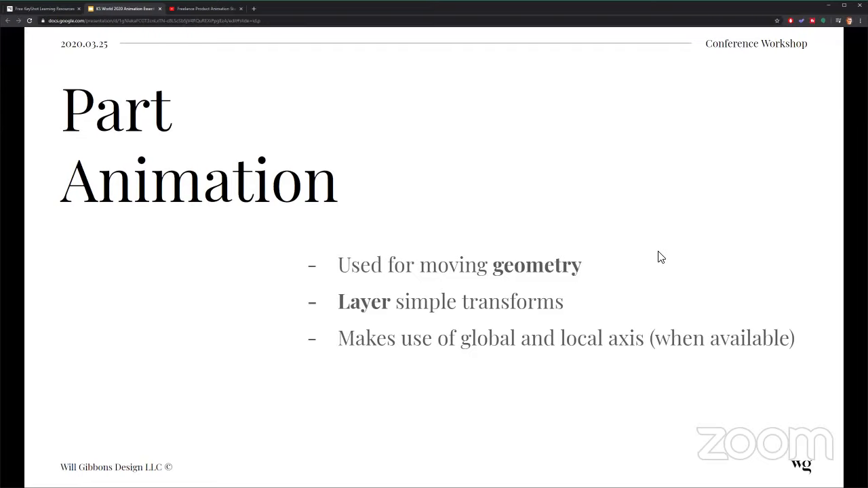
key("Right")
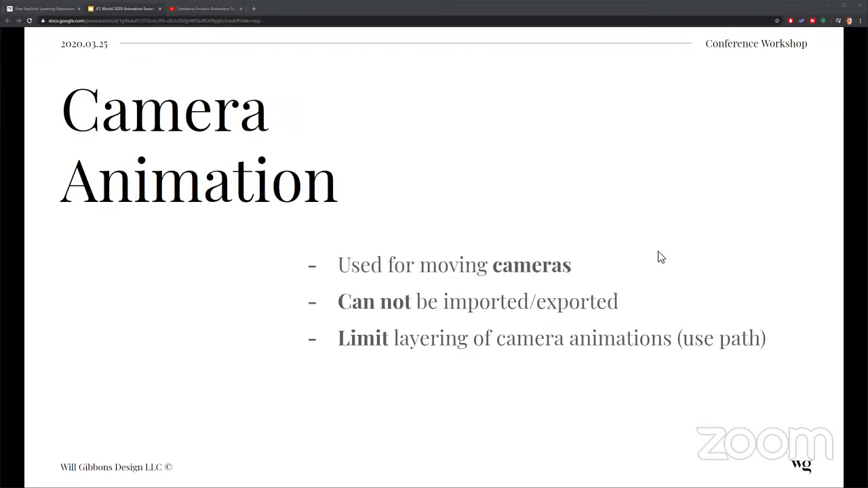
key("alt+Tab")
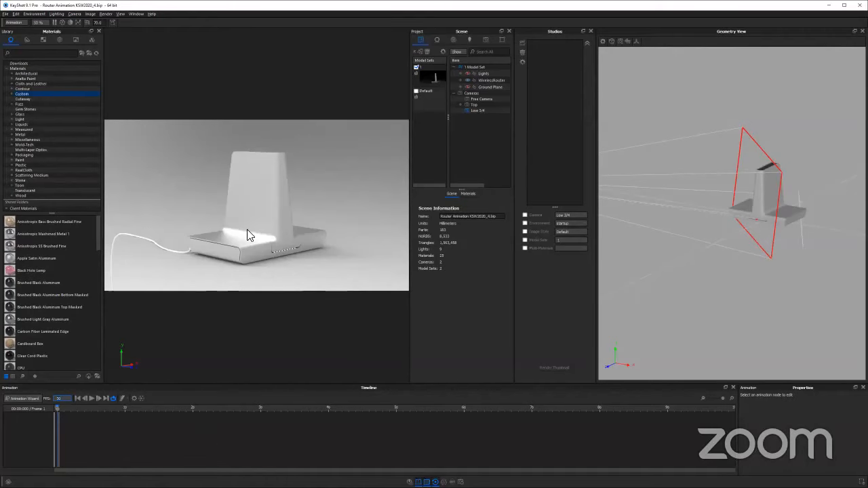
Enlarge the scene tree's height and collapse the Model Sets list beside it
left_click_drag(256, 252, 309, 242)
left_click_drag(209, 240, 259, 253)
scroll(290, 203, "up", 5)
middle_click_drag(253, 271, 291, 196)
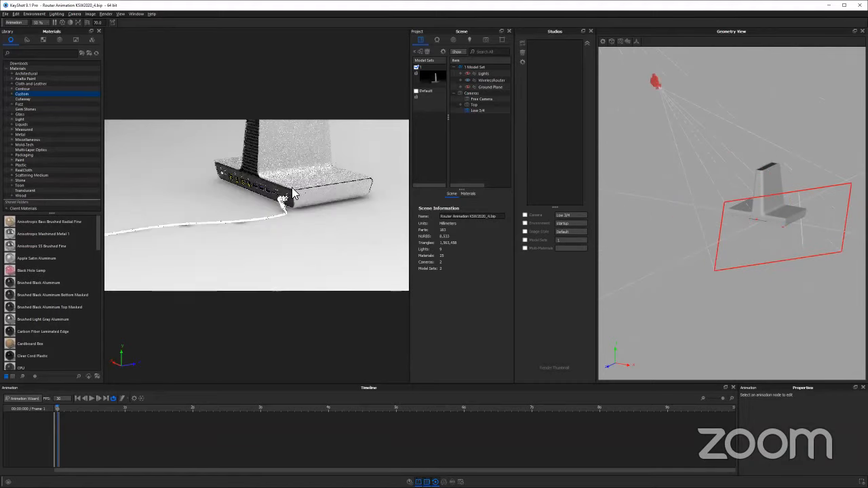
left_click_drag(293, 195, 322, 201)
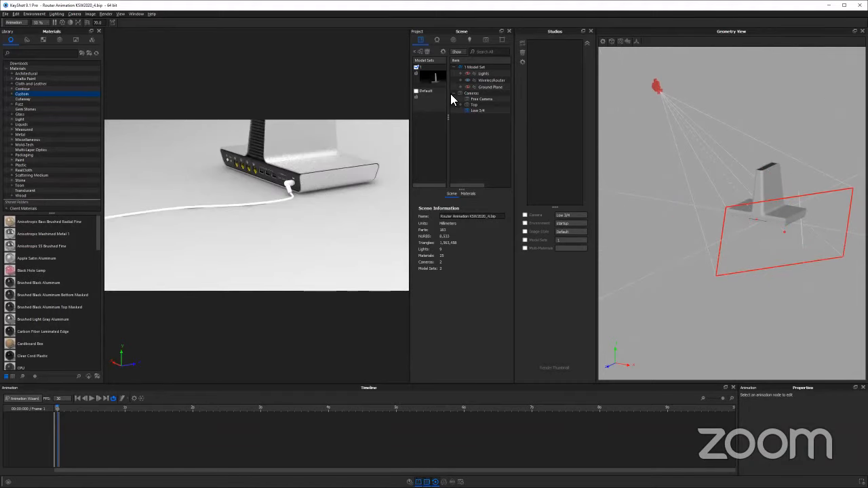
left_click_drag(461, 189, 462, 279)
left_click(418, 65)
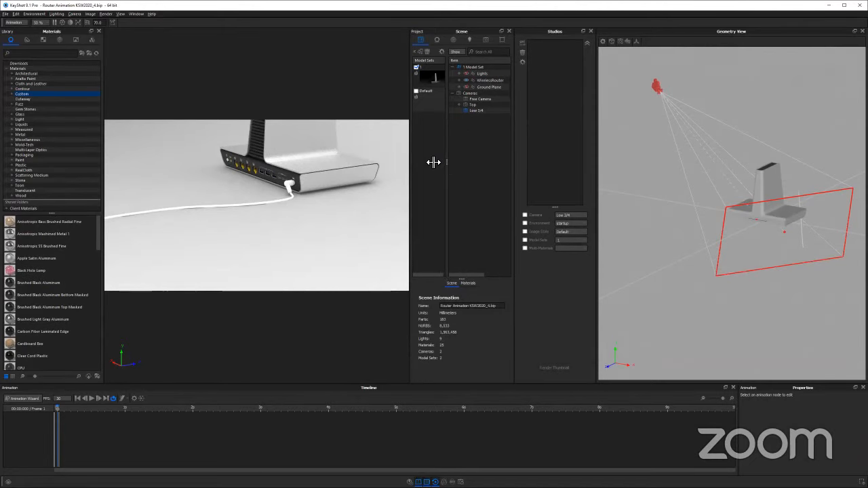
left_click_drag(447, 83, 415, 82)
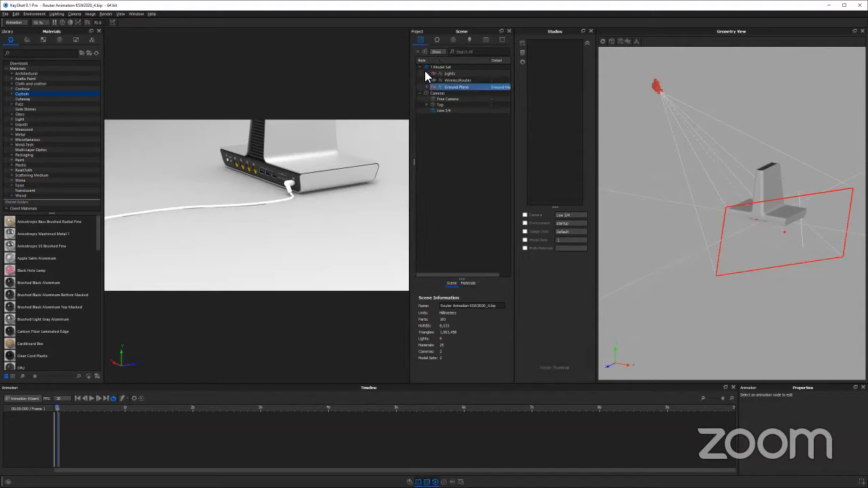
Expand the WirelessRouter group in the scene tree and hide its Power Cable
left_click(450, 80)
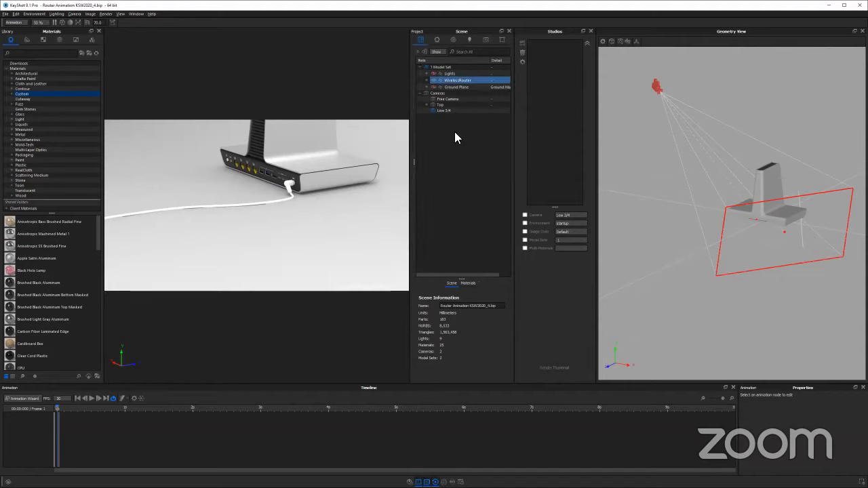
left_click(427, 80)
left_click(442, 132)
left_click(449, 128)
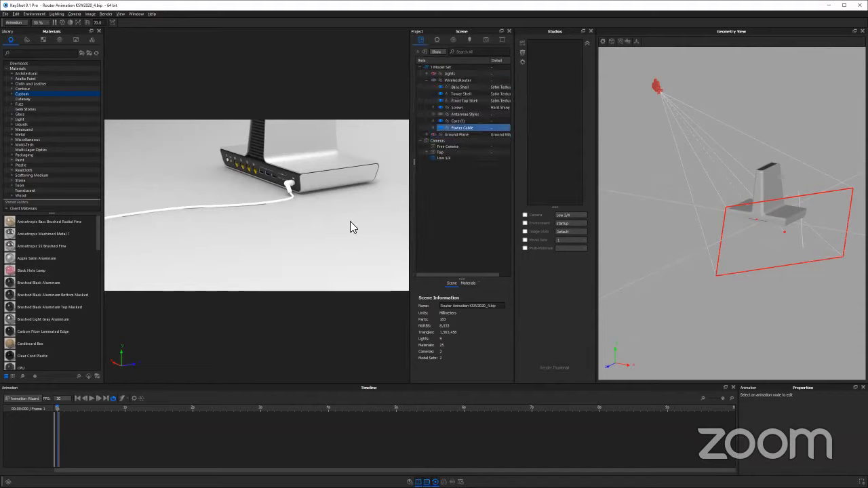
Close the materials Library and frame the whole router in the widened real-time view
mouse_move(336, 241)
left_mouse_down()
mouse_move(302, 255)
mouse_move(328, 248)
left_mouse_up()
scroll(189, 181, "up", 5)
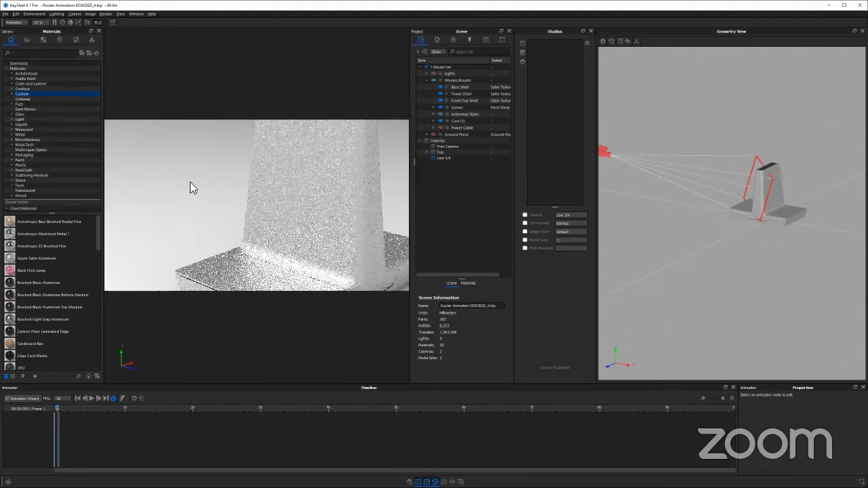
left_click_drag(298, 204, 313, 225)
scroll(229, 110, "down", 2)
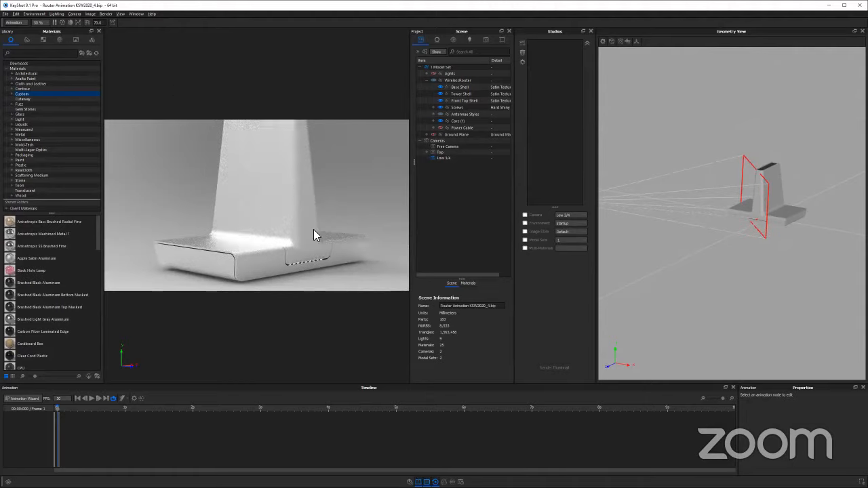
scroll(298, 198, "down", 2)
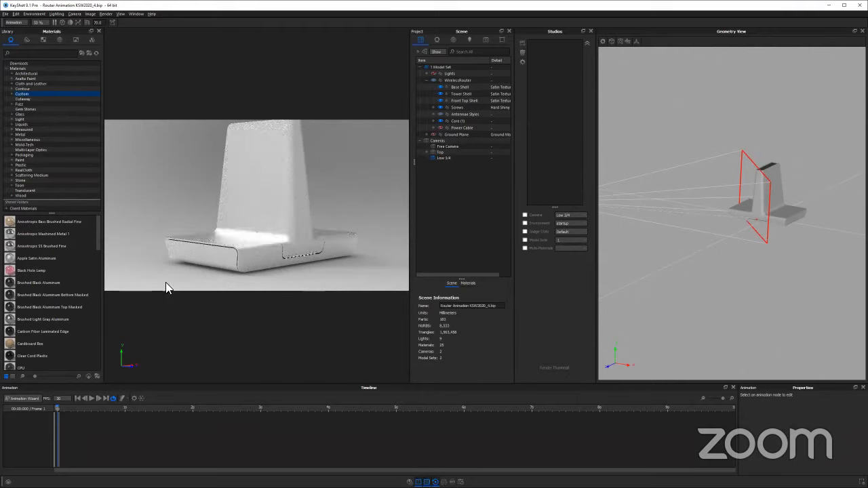
left_click(99, 32)
left_click_drag(306, 185, 192, 206)
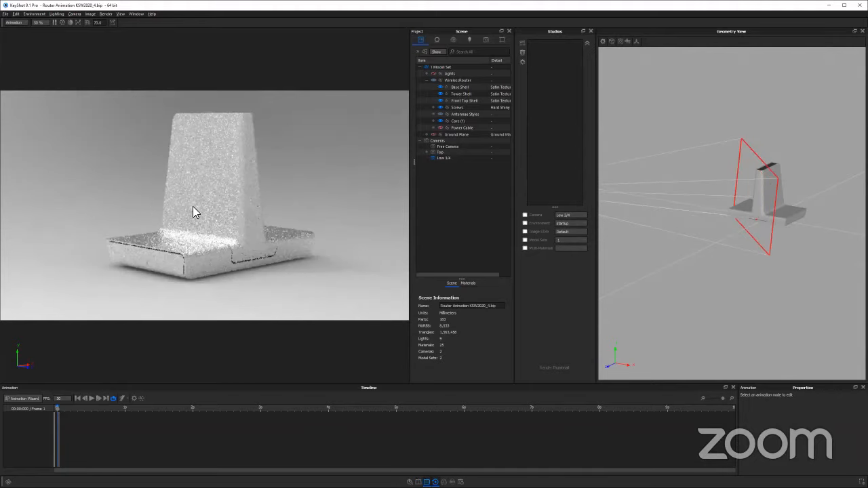
Examine the router's rear ports up close and the material of its tower
left_click_drag(262, 289, 300, 236)
scroll(194, 215, "up", 5)
left_click_drag(161, 252, 205, 246)
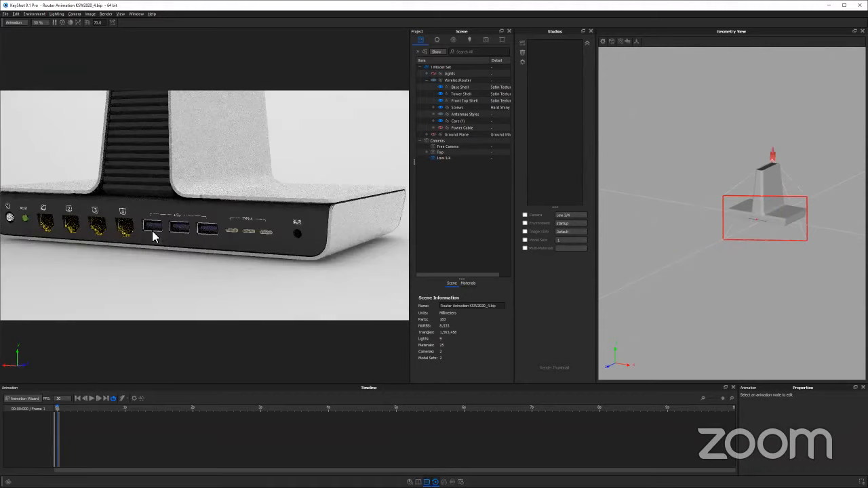
left_click_drag(152, 231, 285, 204)
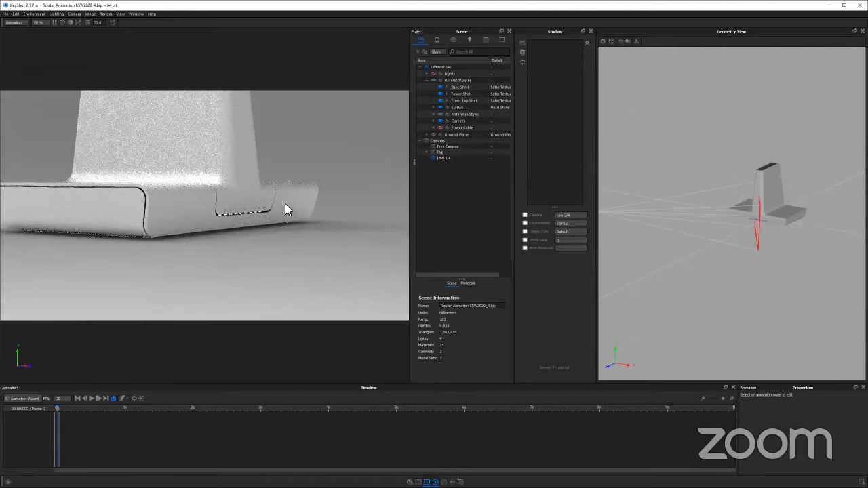
double_click(255, 152)
left_click_drag(255, 152, 329, 137)
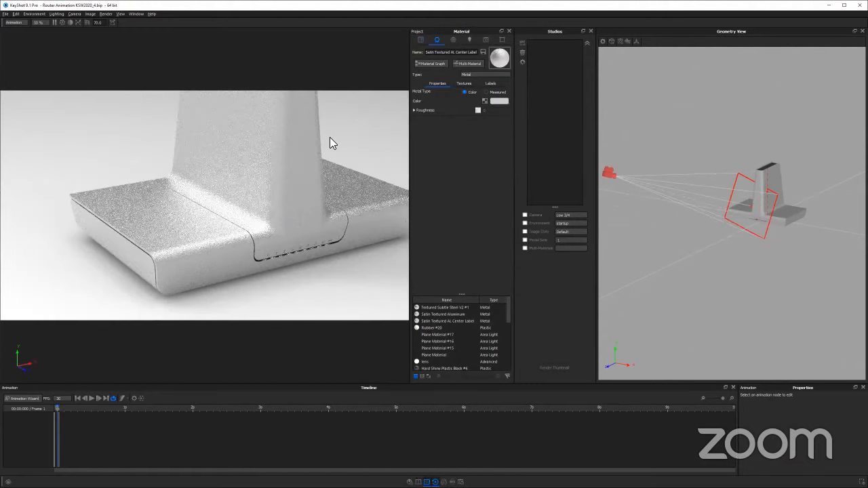
Show the environment settings and reframe the whole router from a slightly elevated angle
left_click(452, 38)
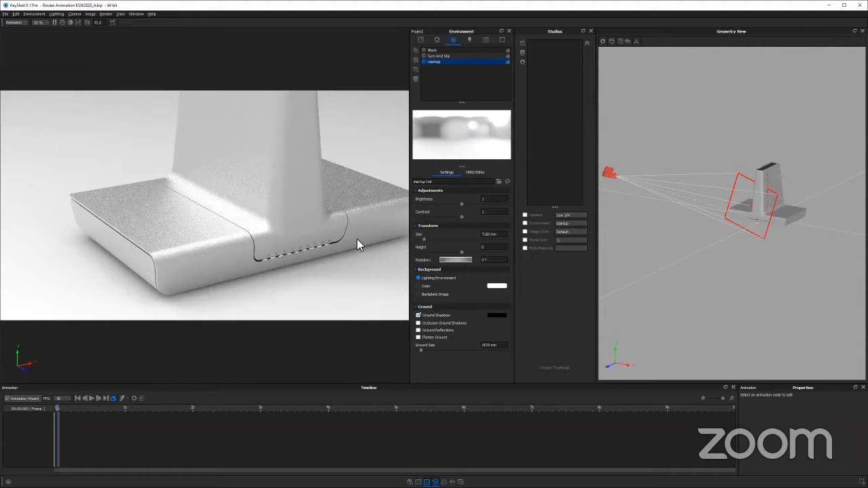
scroll(313, 199, "down", 3)
left_click_drag(320, 195, 320, 251)
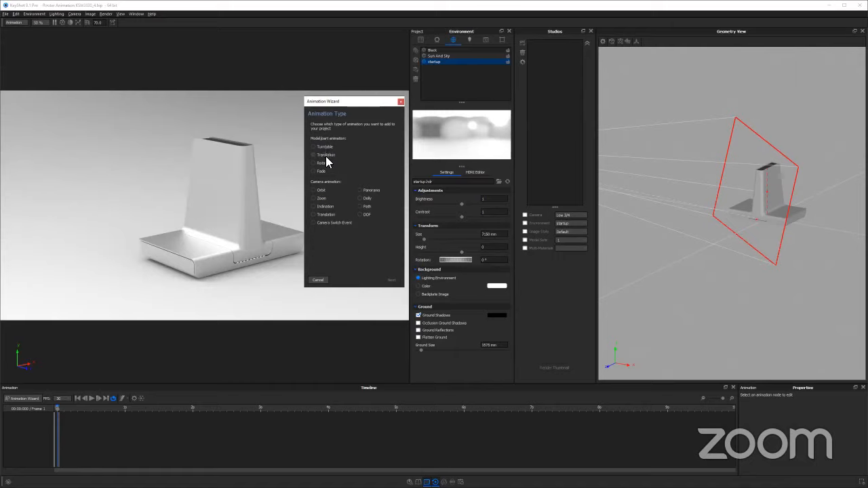
Create a part Translation animation for the WirelessRouter group with the Animation Wizard, up to its properties
left_click(362, 160)
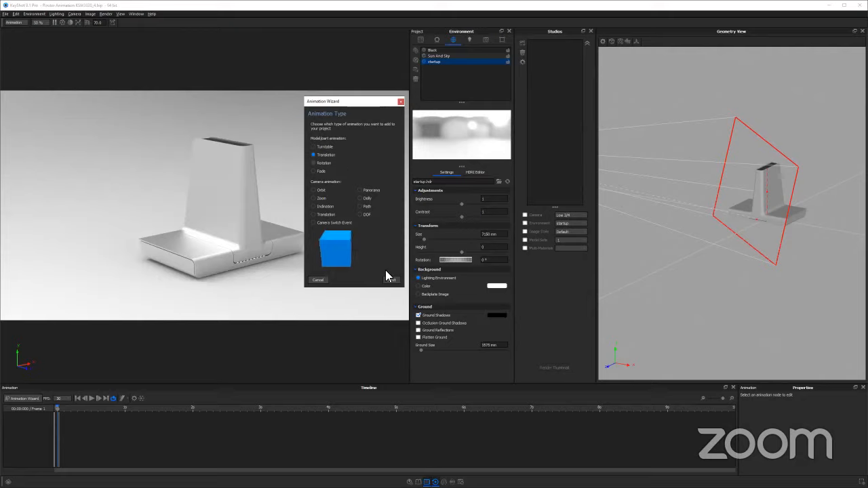
key("Return")
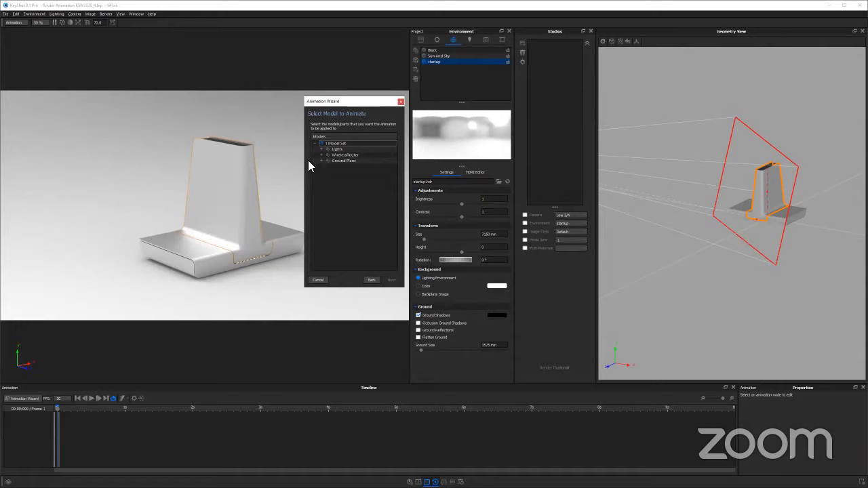
left_click(341, 155)
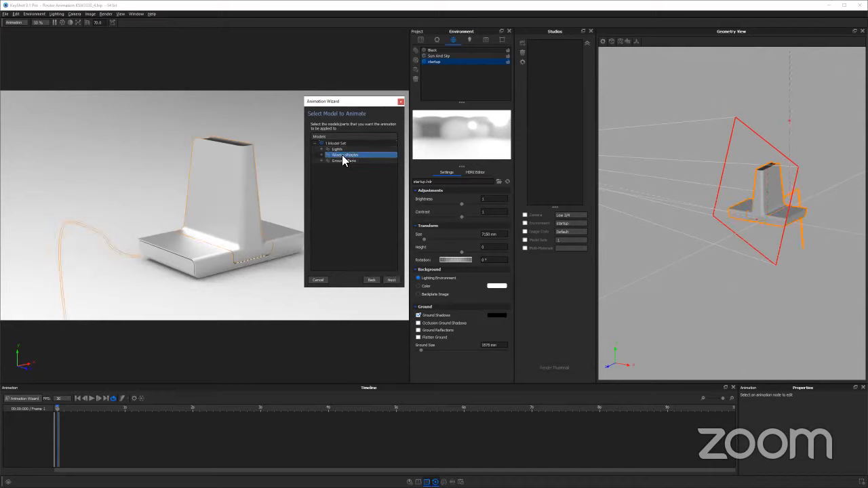
left_click(391, 280)
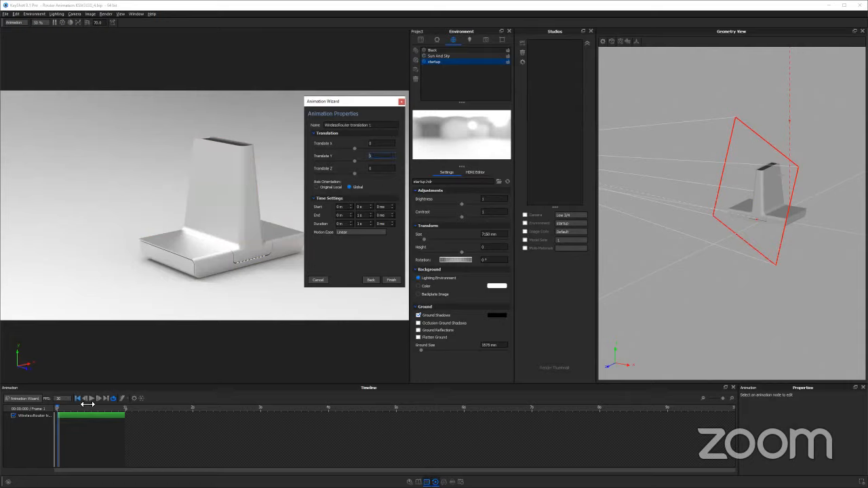
Show the scene tree and set the WirelessRouter translation to 150 along Y
left_click_drag(69, 406, 118, 397)
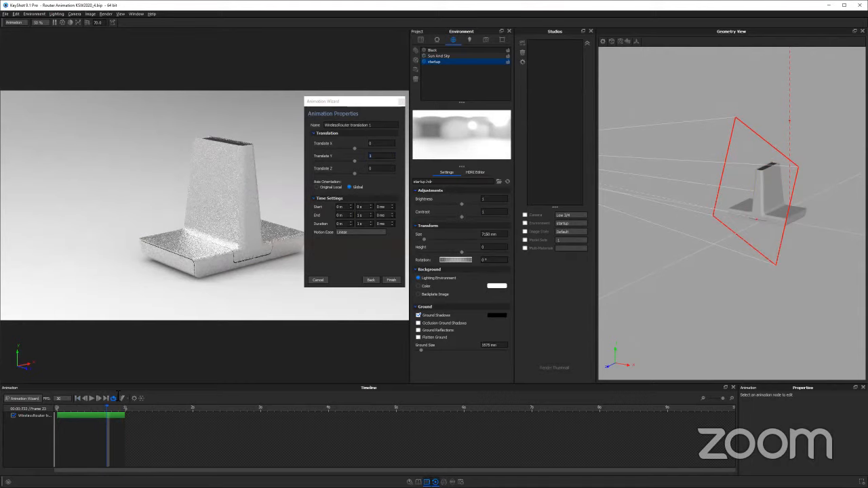
left_click(386, 158)
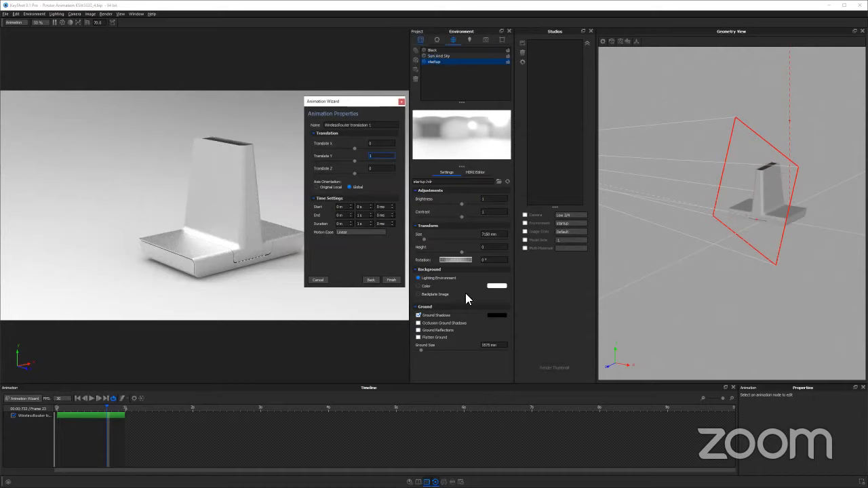
left_click(420, 40)
left_click_drag(462, 279, 461, 249)
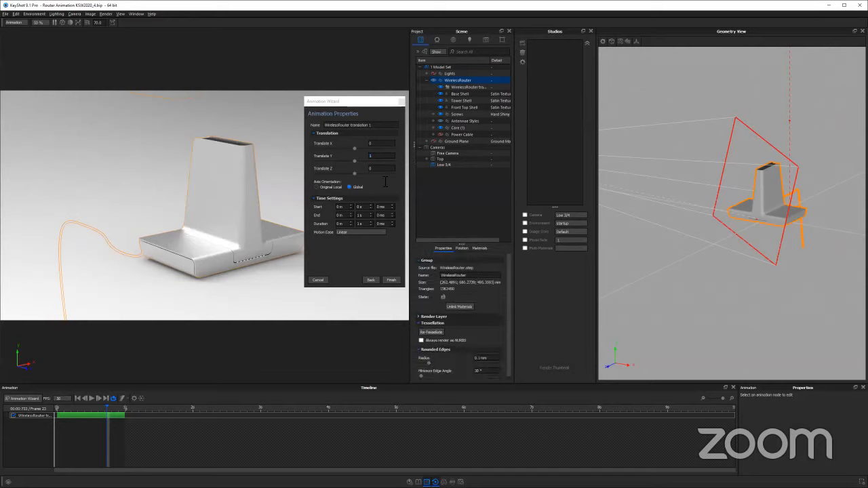
left_click(385, 160)
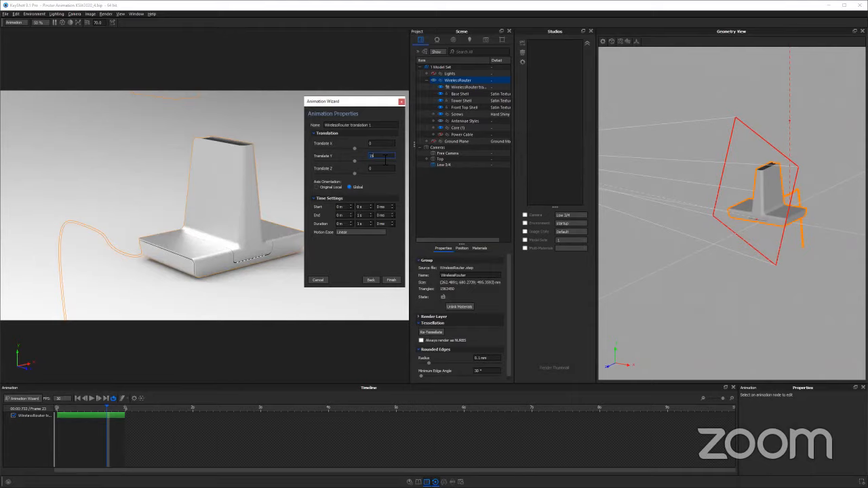
type("150")
key("Tab")
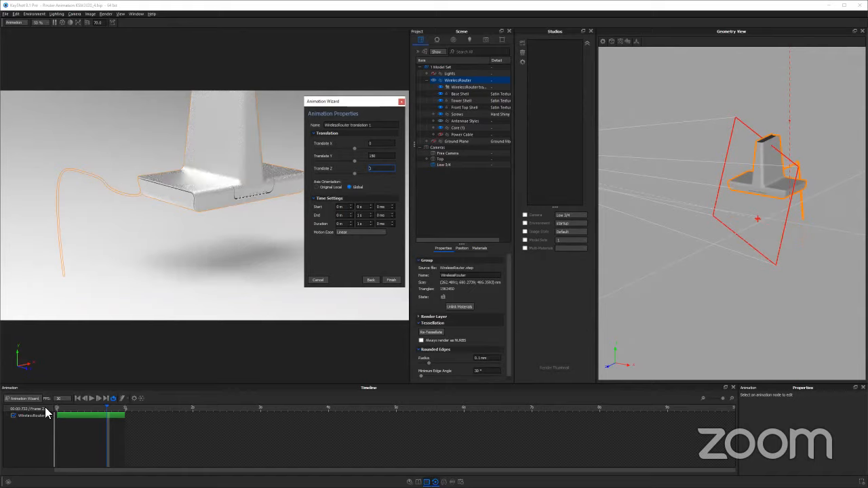
Scrub the timeline between 0 and 1 second to preview the router's upward movement
left_click(71, 408)
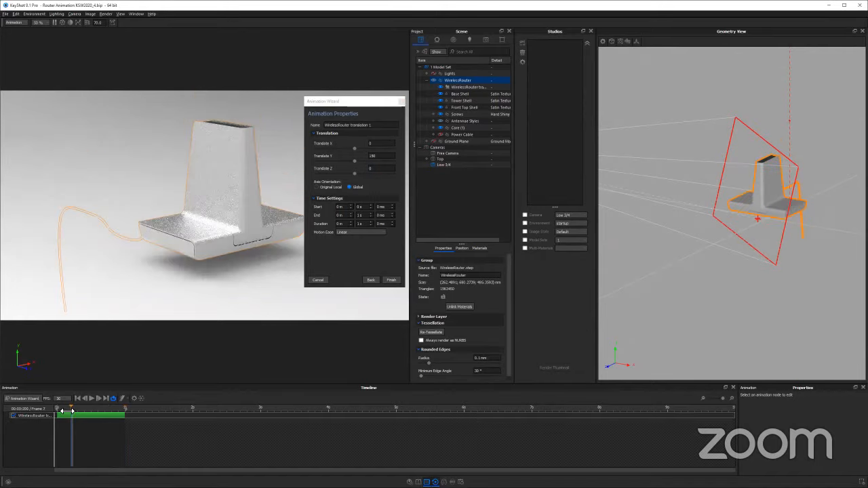
left_click(126, 408)
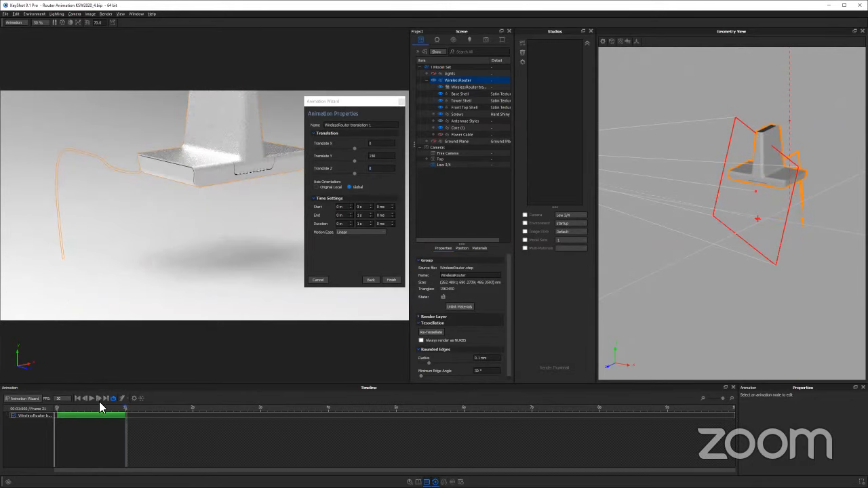
left_click(58, 409)
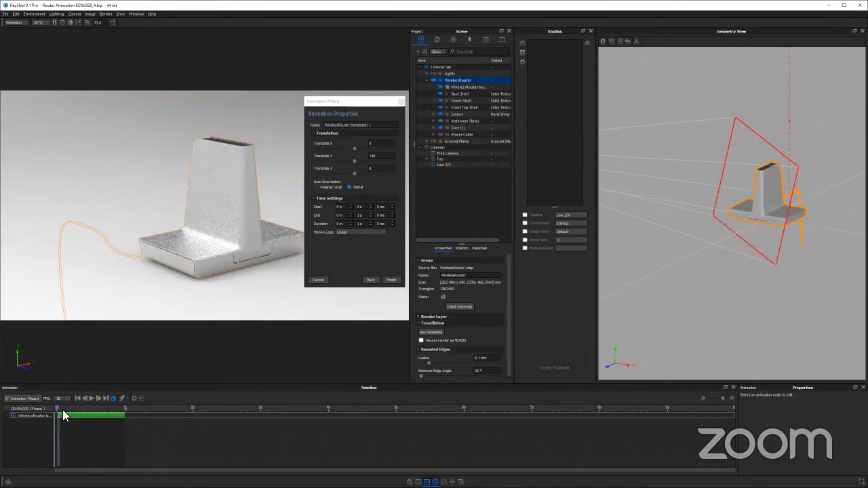
left_click(65, 410)
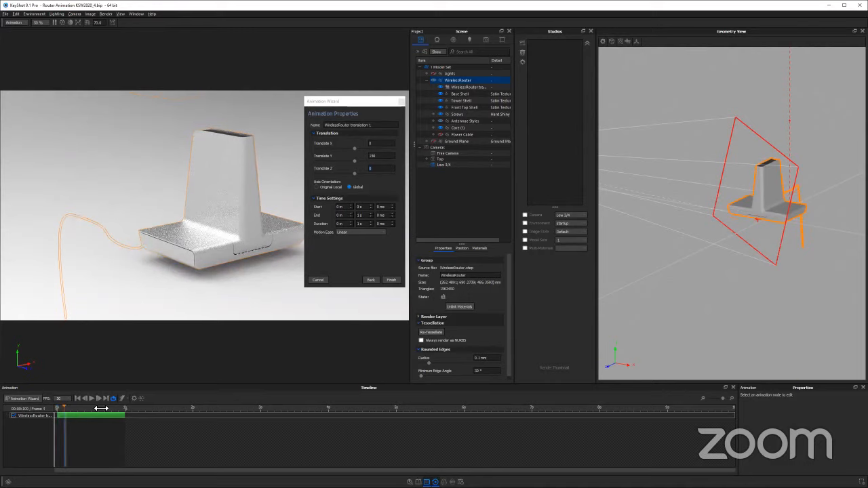
left_click(154, 405)
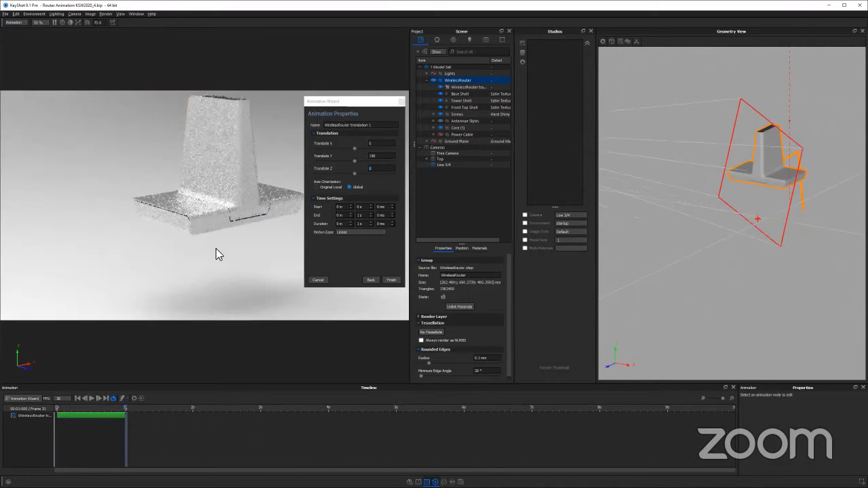
left_click(203, 124)
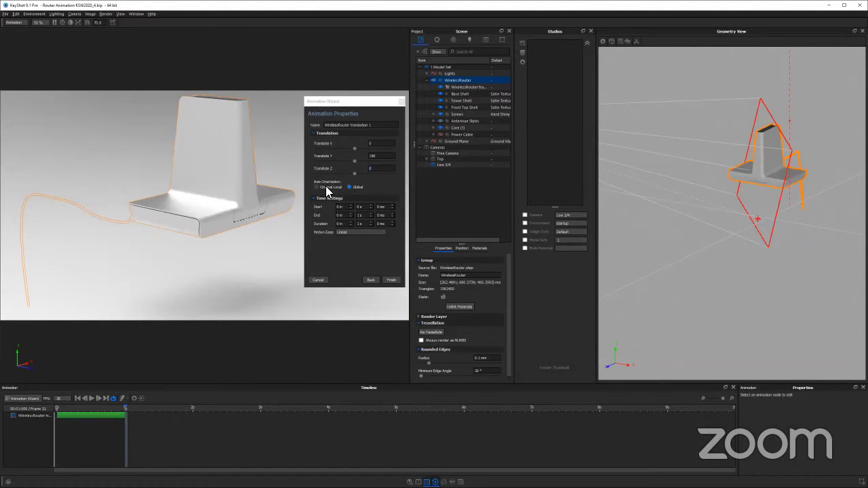
Keep the translation's axis orientation Global and finish the wizard, playing the animation
left_click(358, 188)
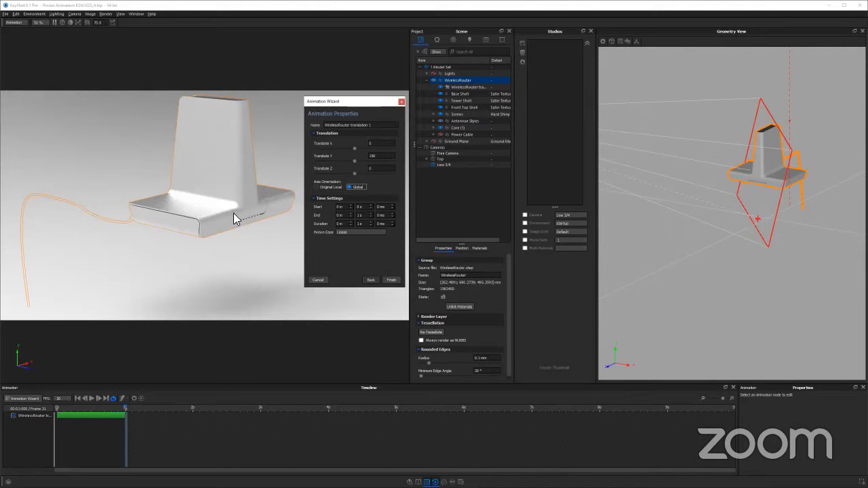
left_click(90, 398)
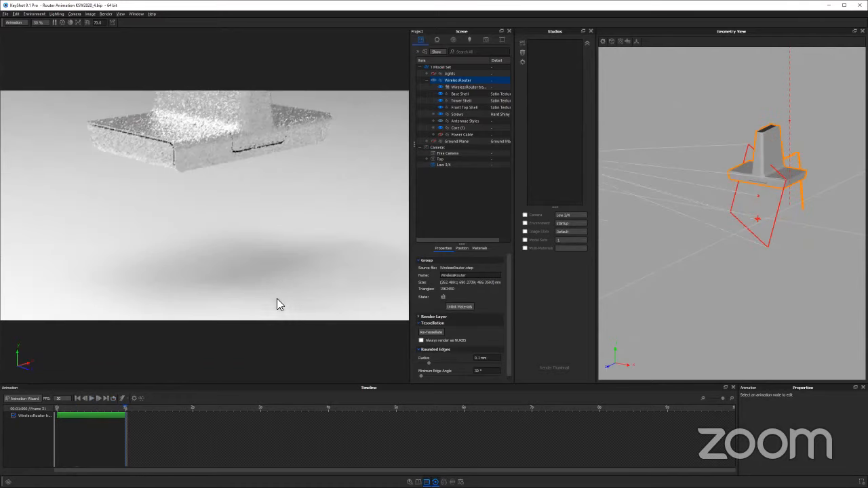
Examine the raised router from the front and rear, and return the timeline to its first frame
left_click_drag(290, 320, 250, 345)
left_click_drag(253, 311, 257, 270)
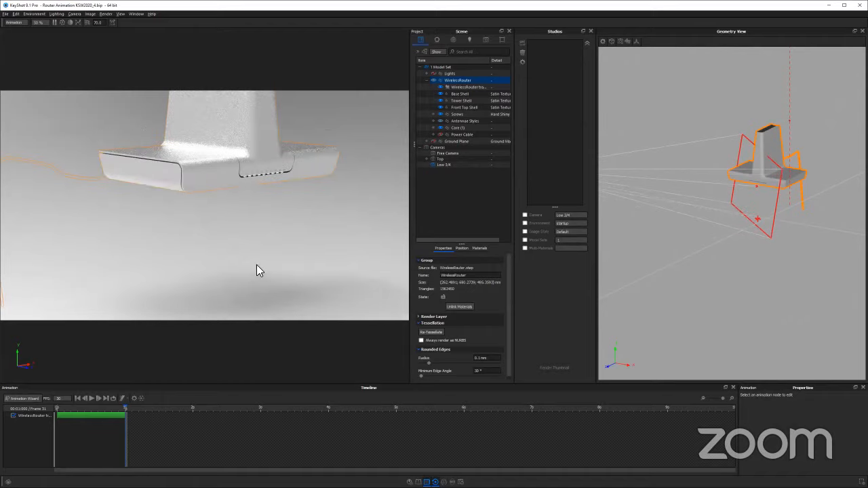
left_click_drag(215, 227, 225, 206)
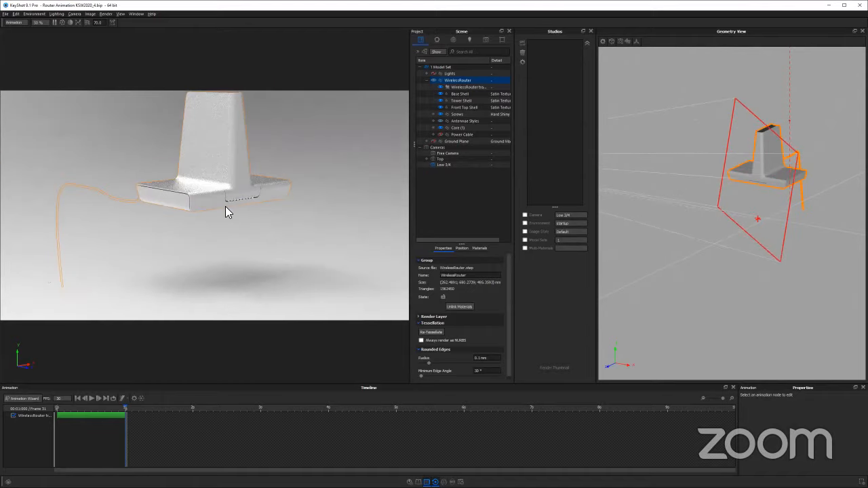
left_click_drag(298, 229, 260, 232)
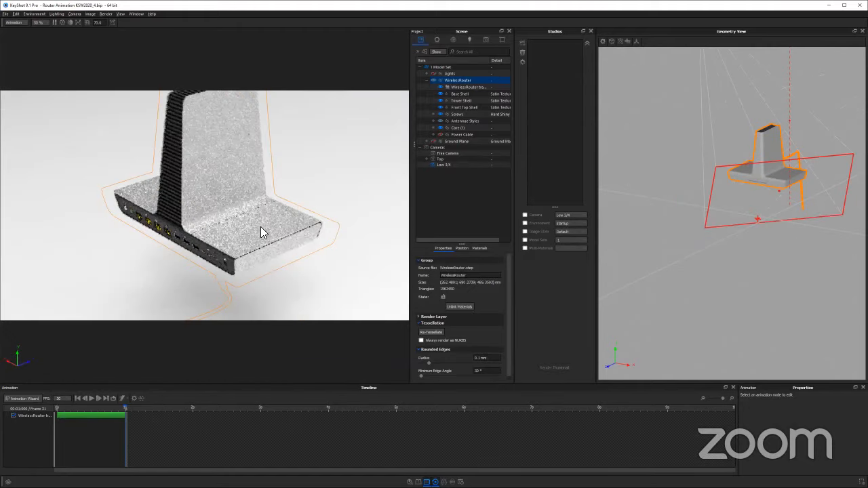
left_click_drag(224, 182, 316, 182)
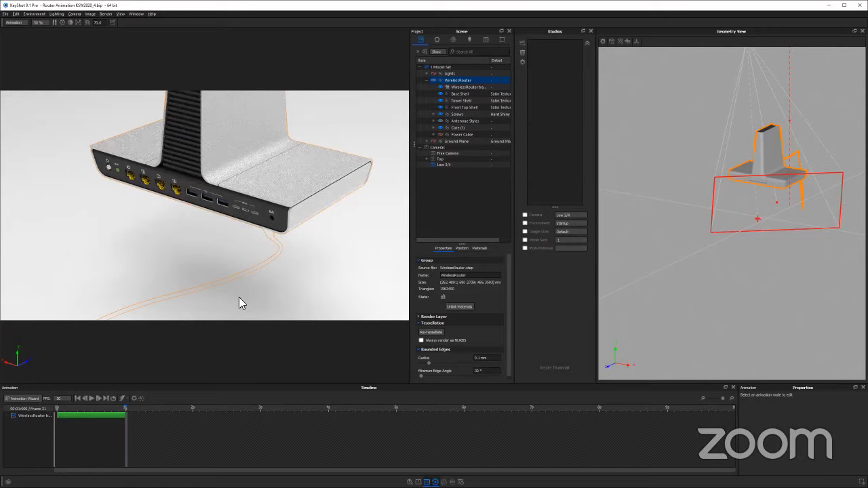
left_click_drag(132, 264, 260, 289)
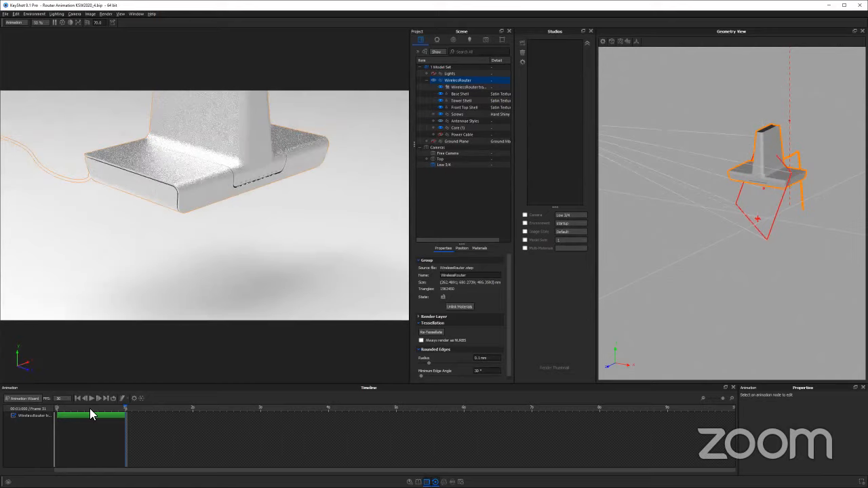
left_click(64, 408)
left_click_drag(261, 251, 224, 281)
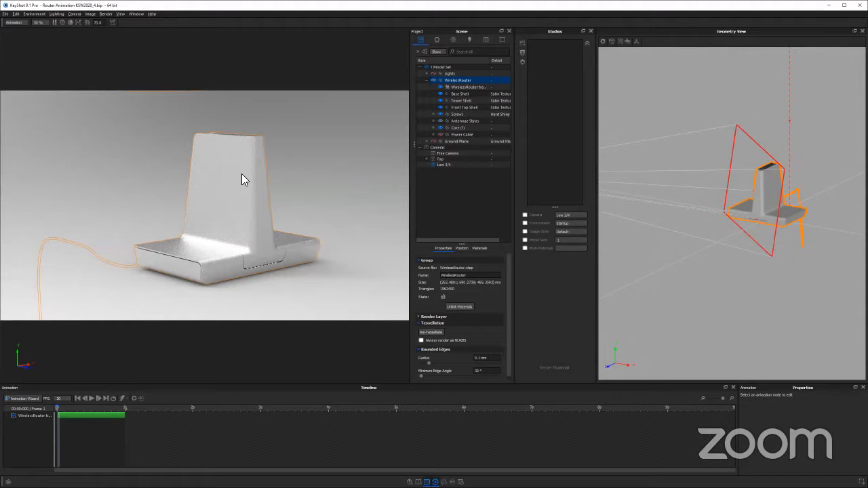
Add a Translation animation to the Tower Shell part
left_click(523, 70)
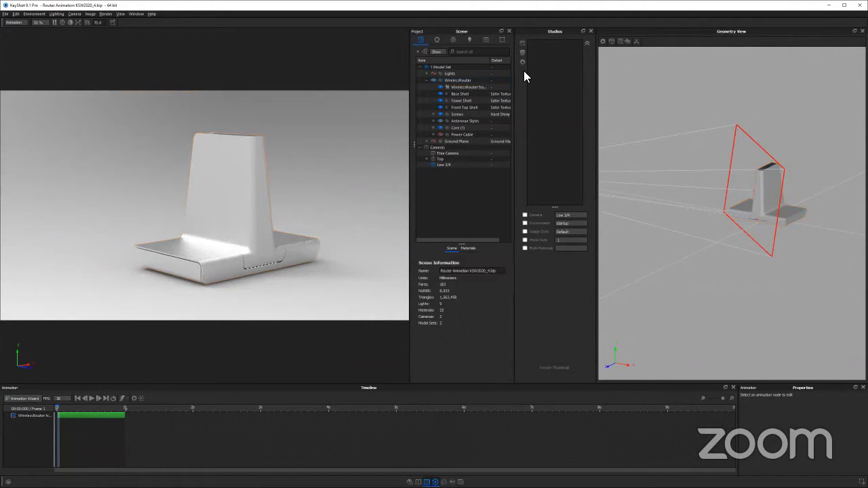
left_click(208, 133)
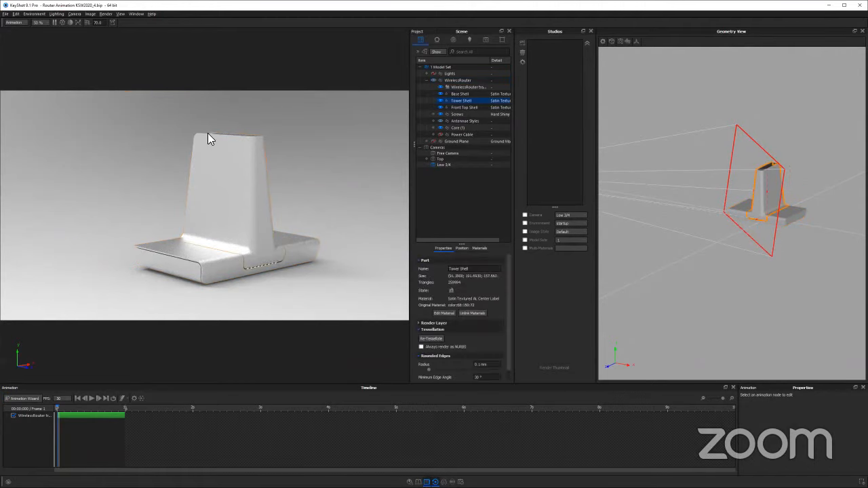
left_click_drag(284, 206, 324, 224)
left_click(459, 101)
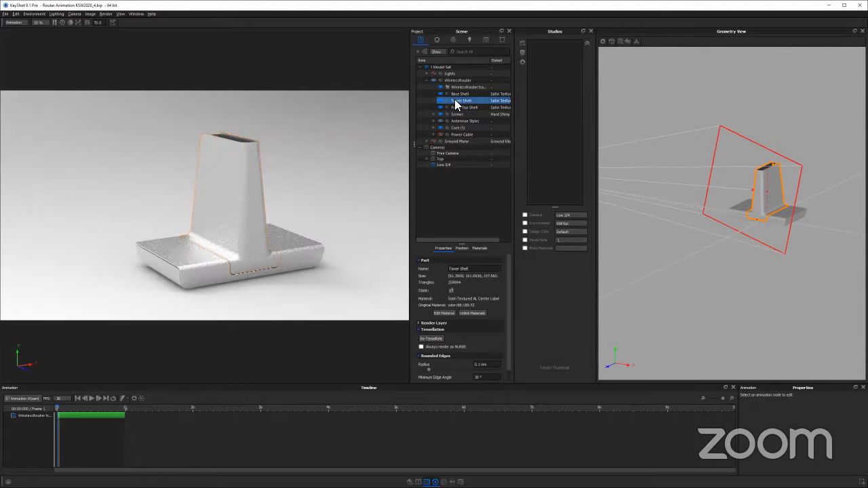
right_click(456, 103)
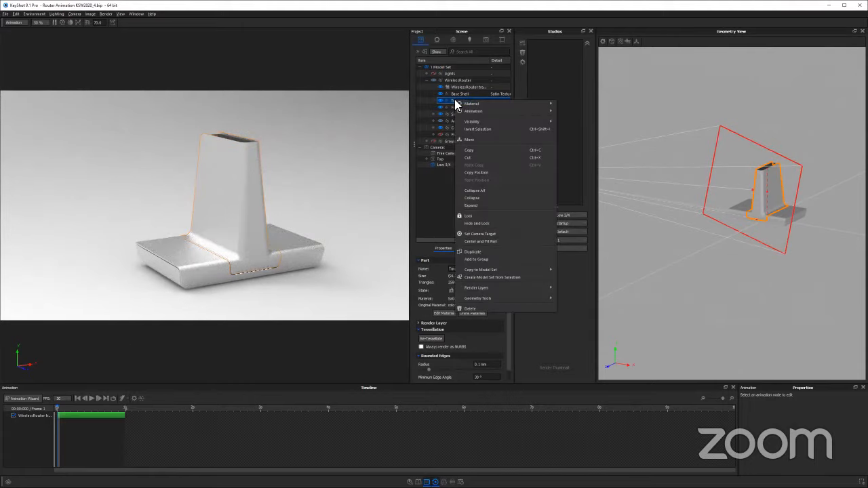
mouse_move(473, 114)
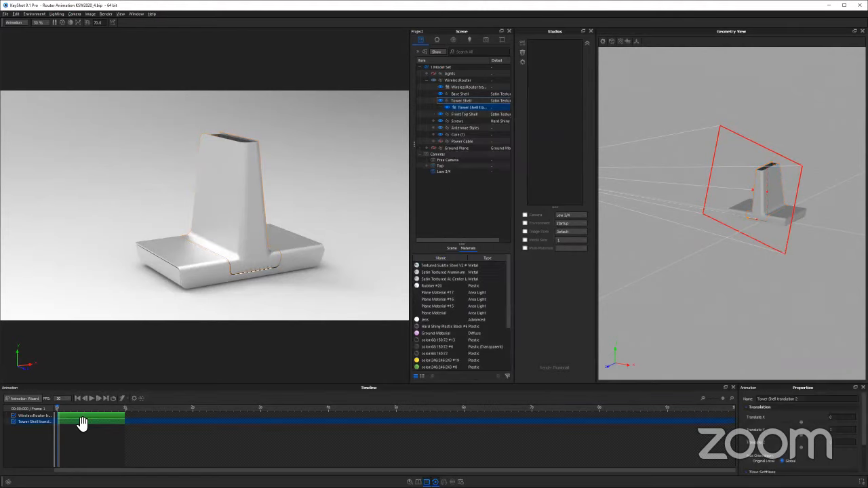
Move the Tower Shell translation to start at 1 second, directly after the router's translation, and place the time marker near its start
left_click(82, 423)
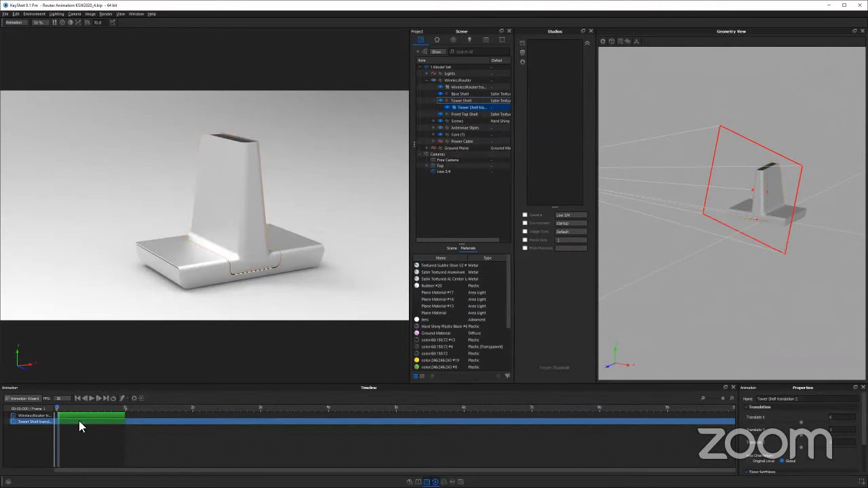
left_click_drag(139, 408, 141, 409)
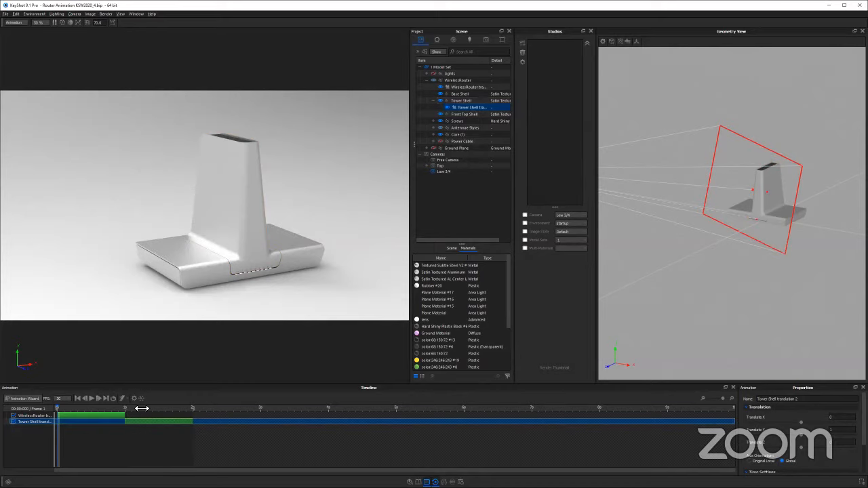
left_click(152, 408)
left_click(128, 409)
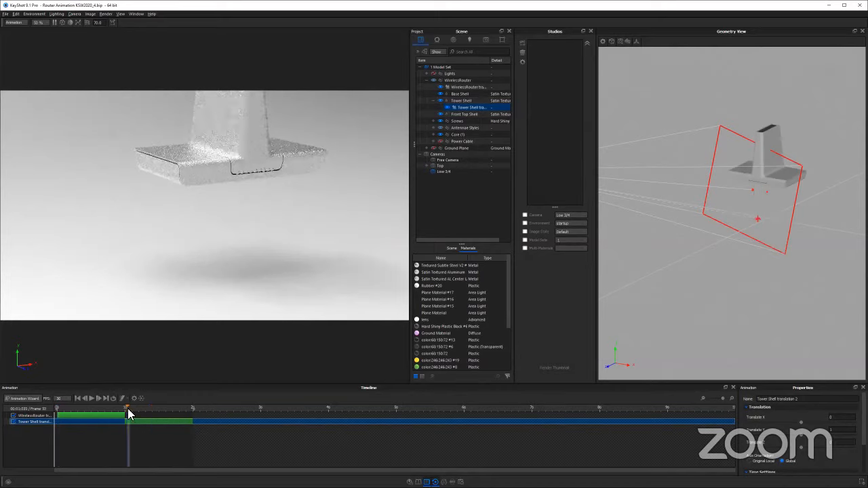
Set the Tower Shell translation to 50 along Y and check its time settings
left_click(839, 429)
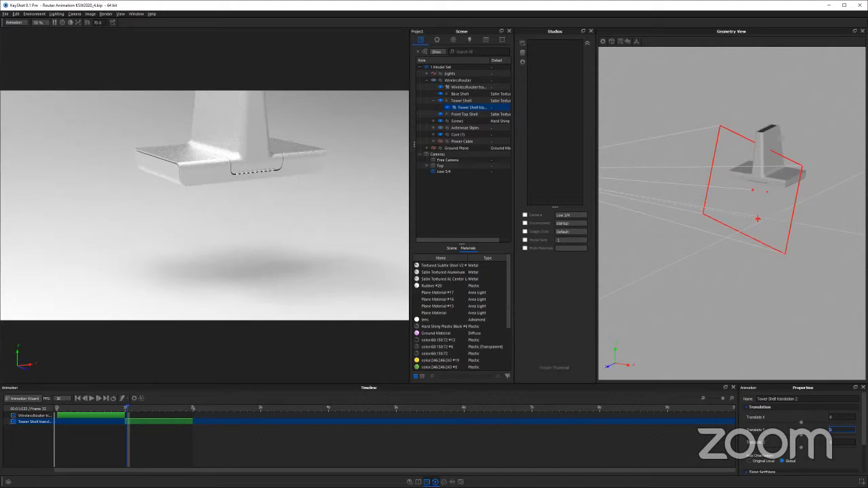
type("50")
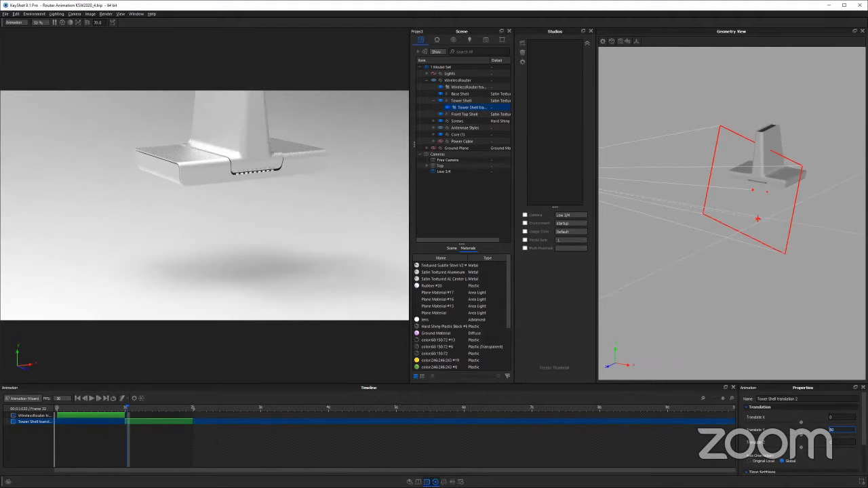
left_click(150, 466)
left_click(139, 422)
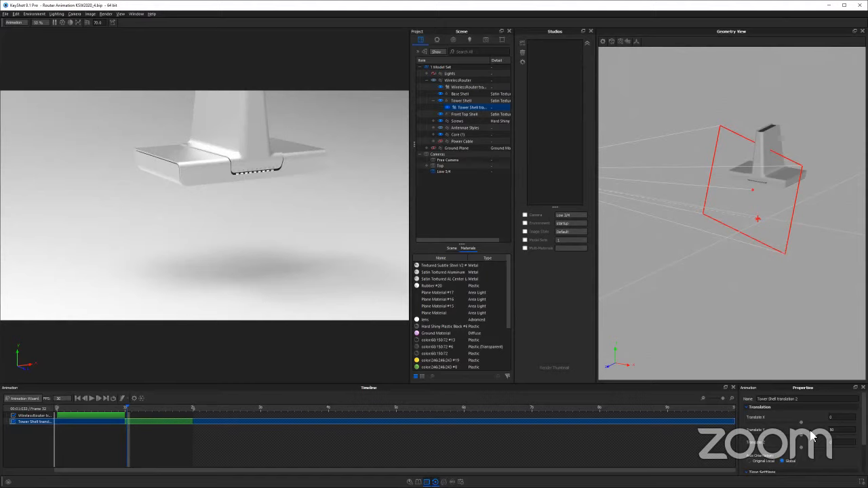
scroll(813, 444, "down", 2)
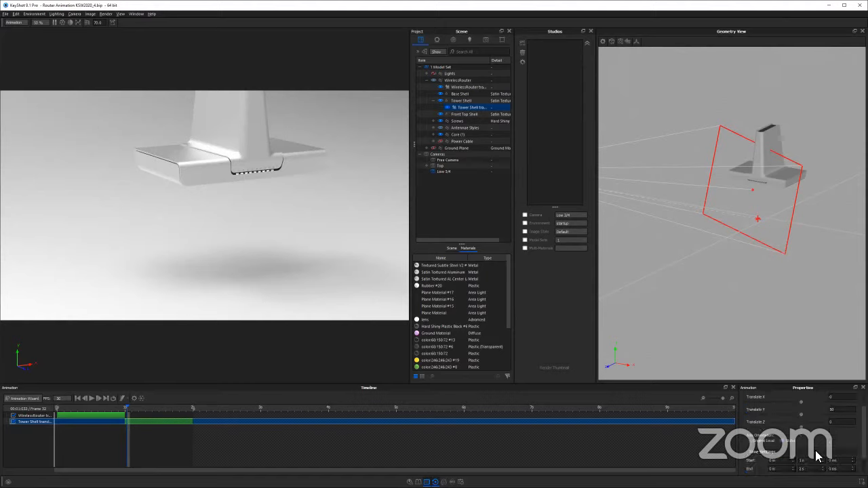
left_click(184, 419)
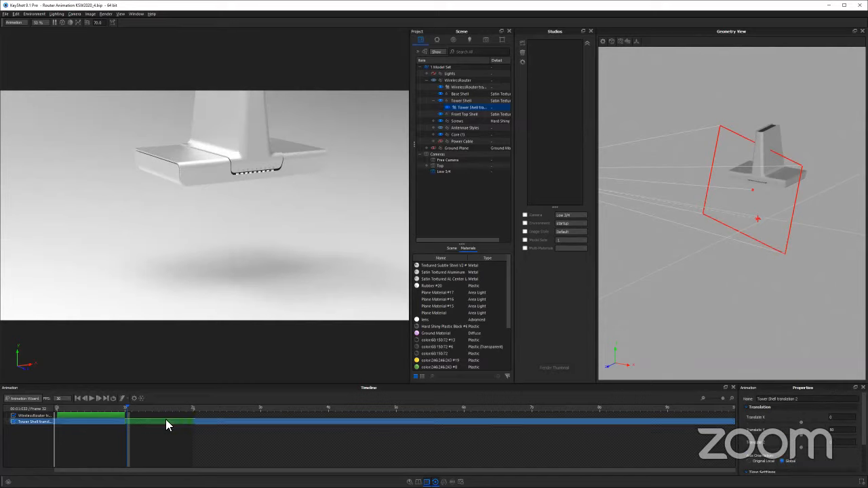
Scrub through the Tower Shell translation to 2 seconds and examine the lifted shell from several angles
left_click(194, 408)
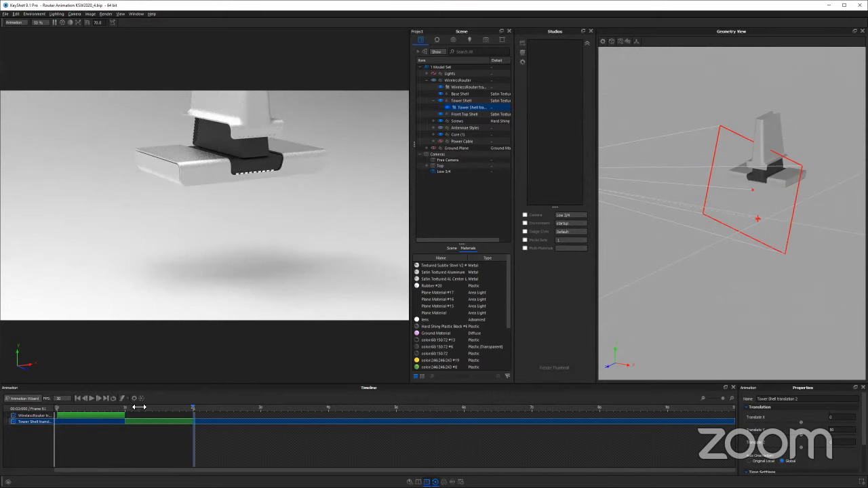
left_click(173, 409)
left_click_drag(223, 414, 220, 413)
left_click_drag(288, 210, 283, 255)
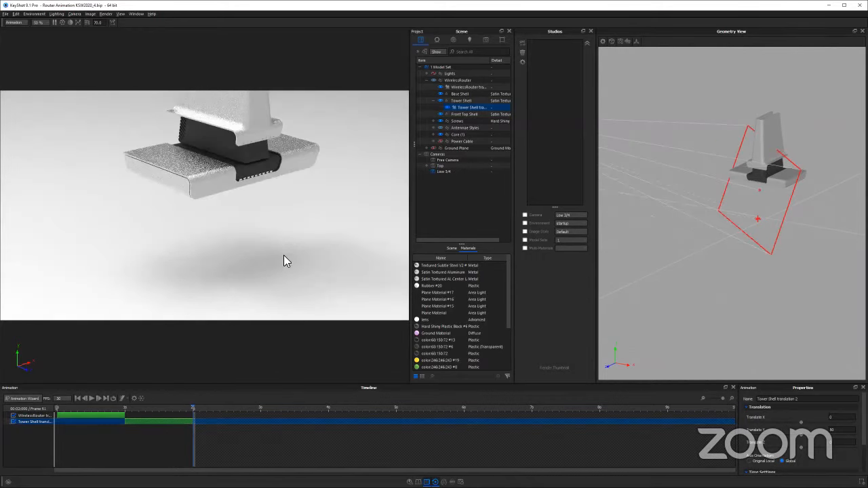
left_click_drag(250, 160, 232, 136)
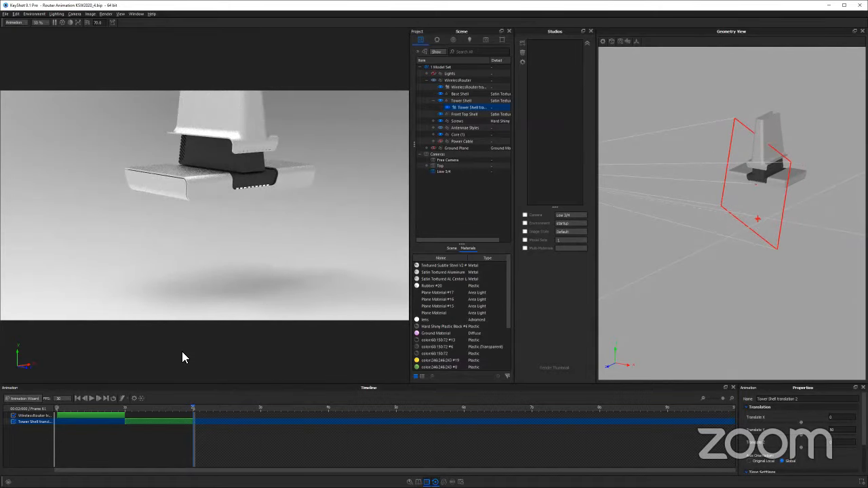
Set the WirelessRouter translation to 50 along Y
left_click(107, 416)
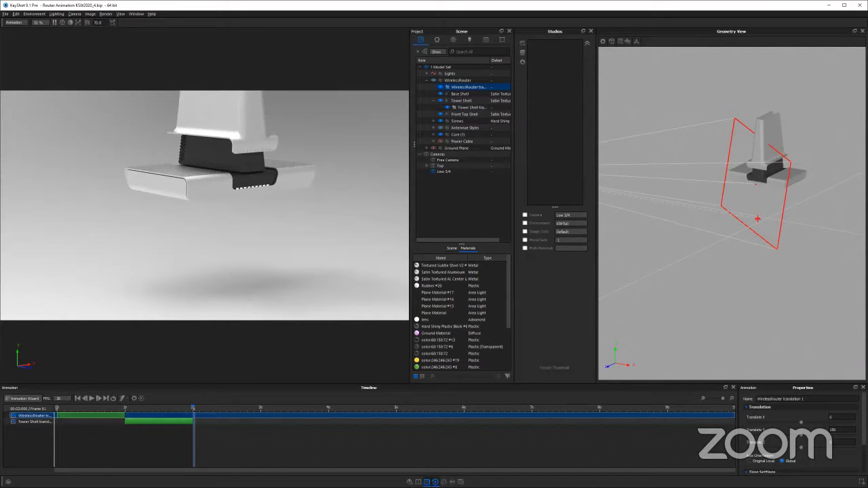
double_click(834, 430)
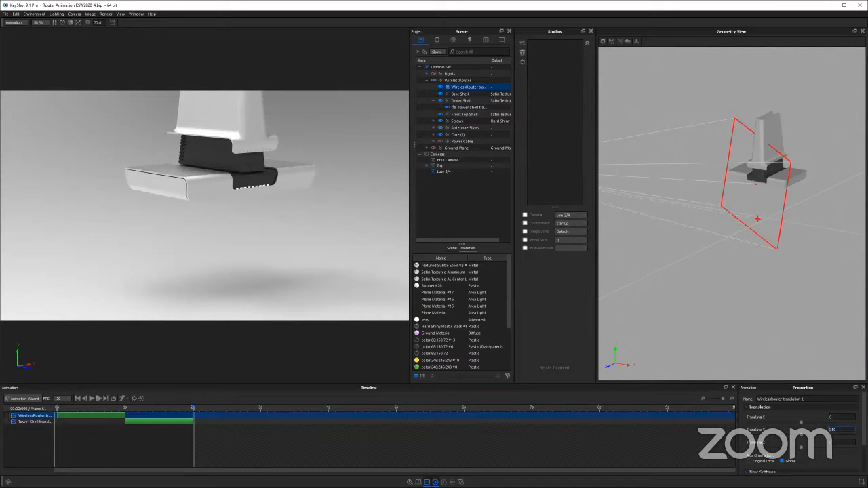
key("Return")
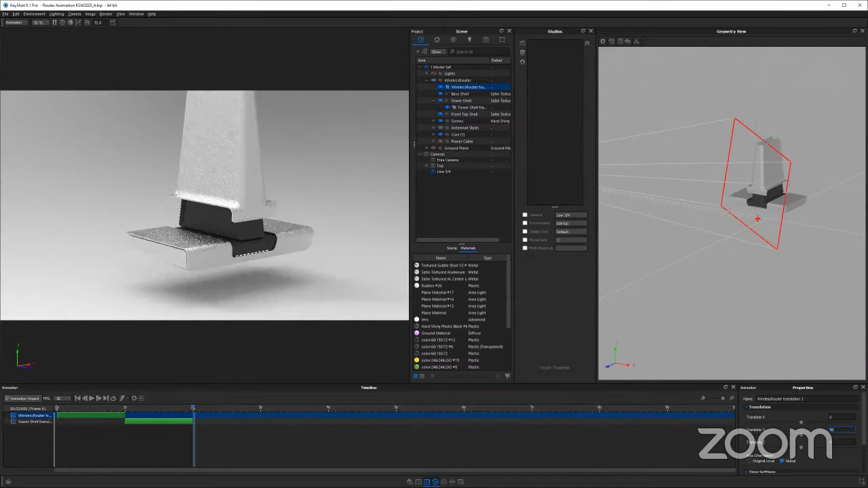
left_click(225, 408)
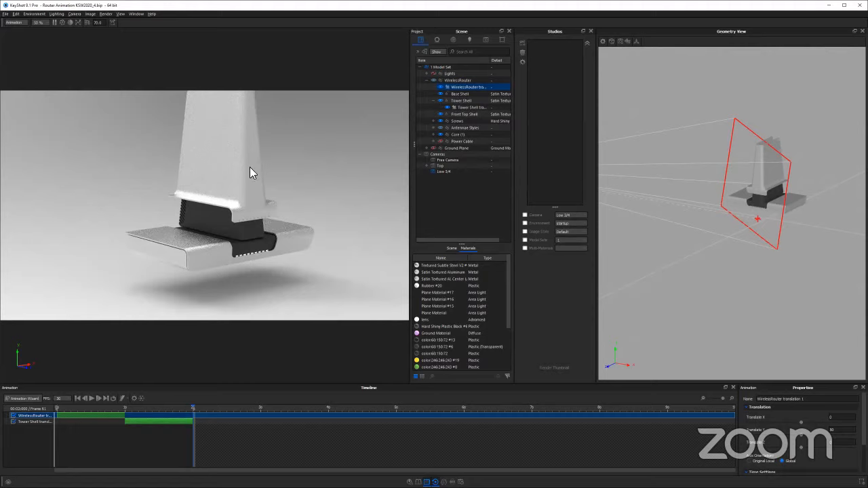
Copy the Tower Shell's translation animation for reuse on other parts
left_click(465, 107)
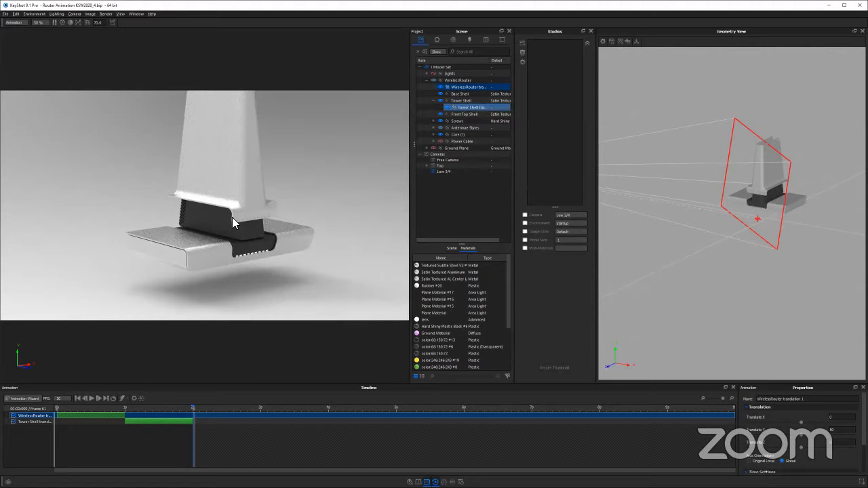
left_click_drag(291, 251, 209, 238)
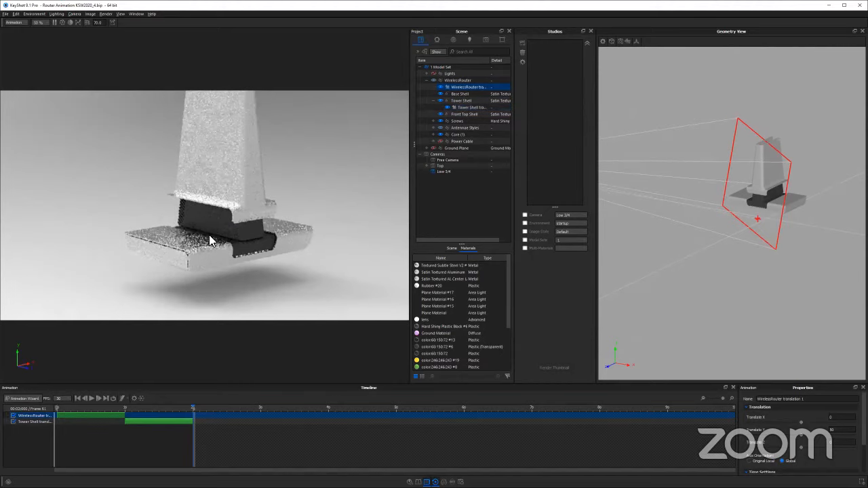
left_click(459, 113)
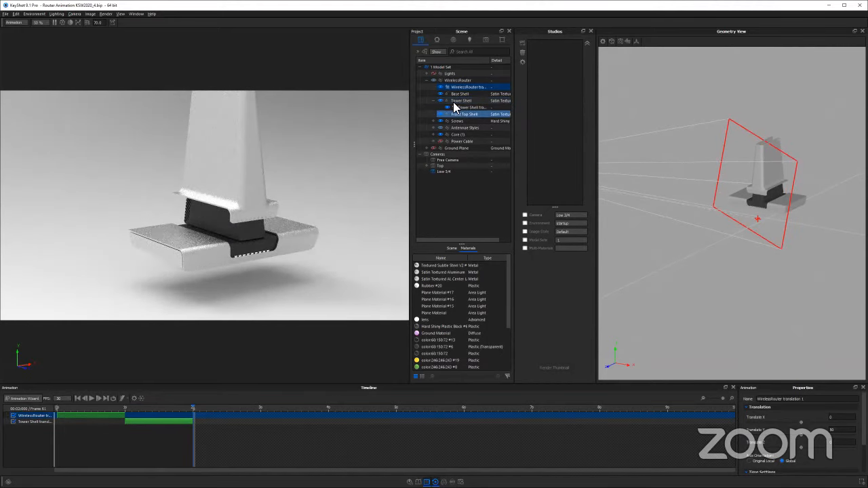
left_click(452, 87)
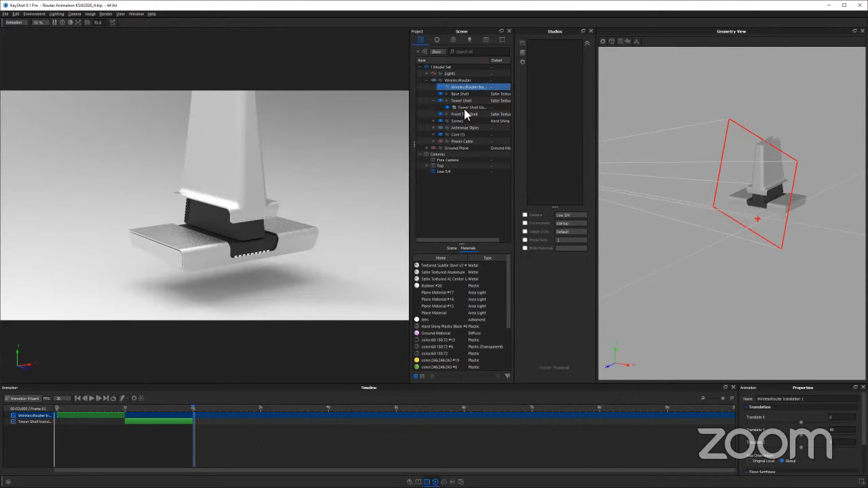
left_click(463, 108, "ctrl")
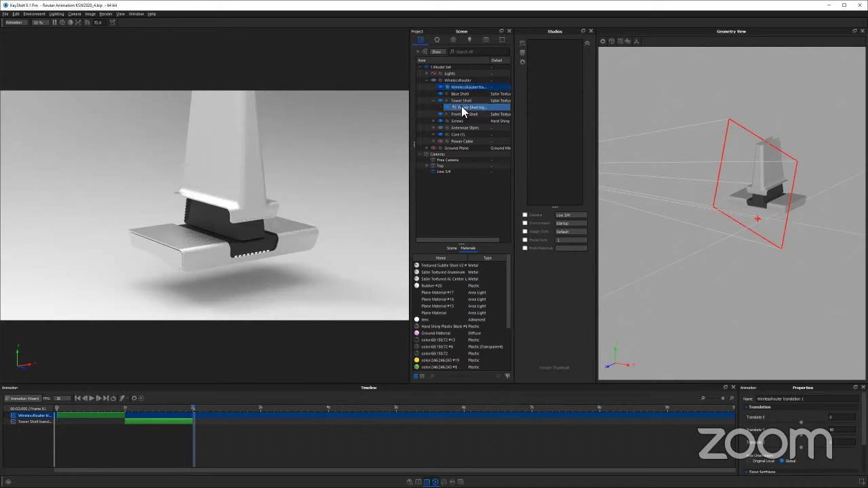
left_click(463, 109)
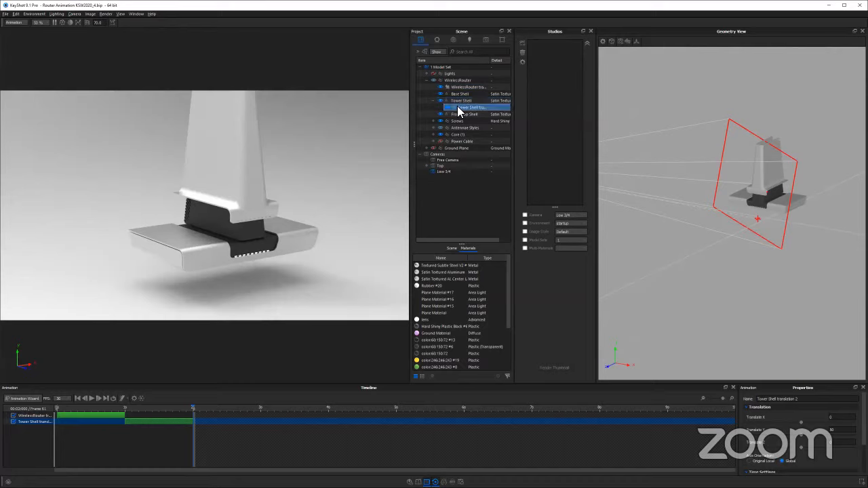
right_click(478, 112)
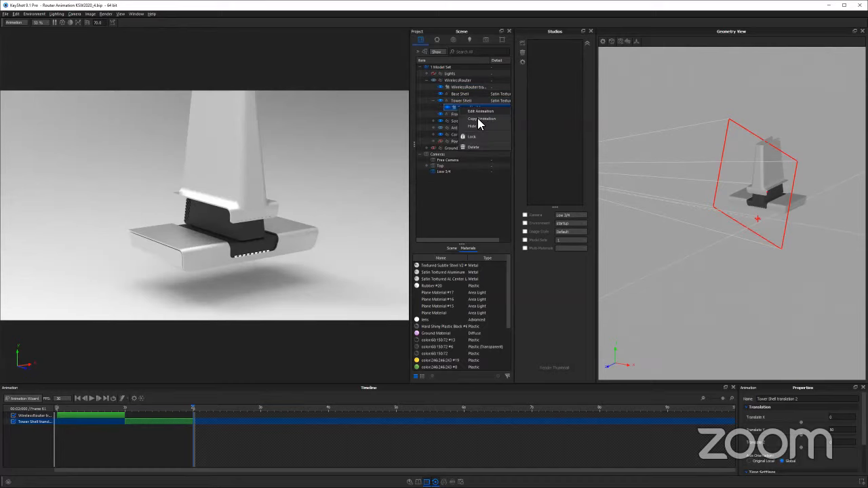
left_click(307, 205)
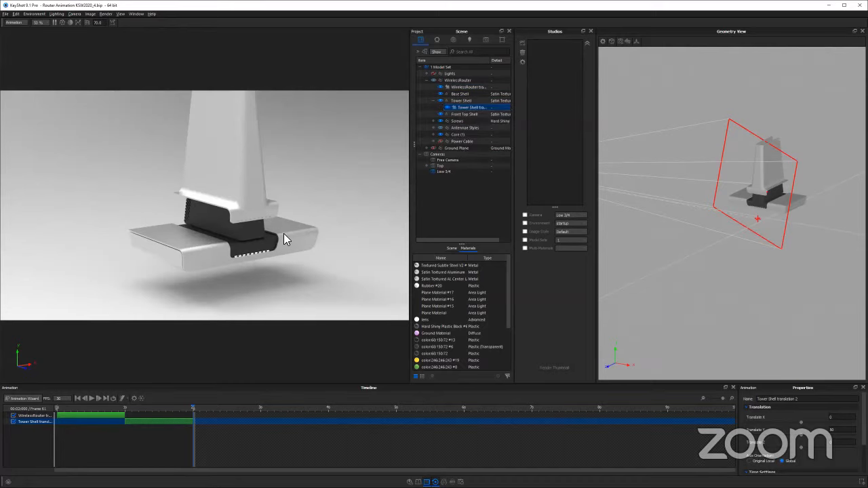
Paste the copied Tower Shell translation as a linked animation onto the Front Top Shell and the visible antennae tower part
left_click(283, 233)
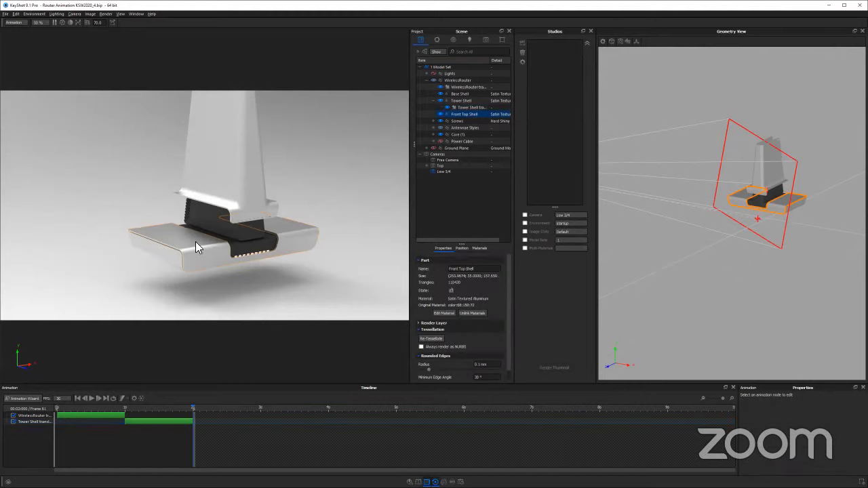
left_click(202, 213, "ctrl")
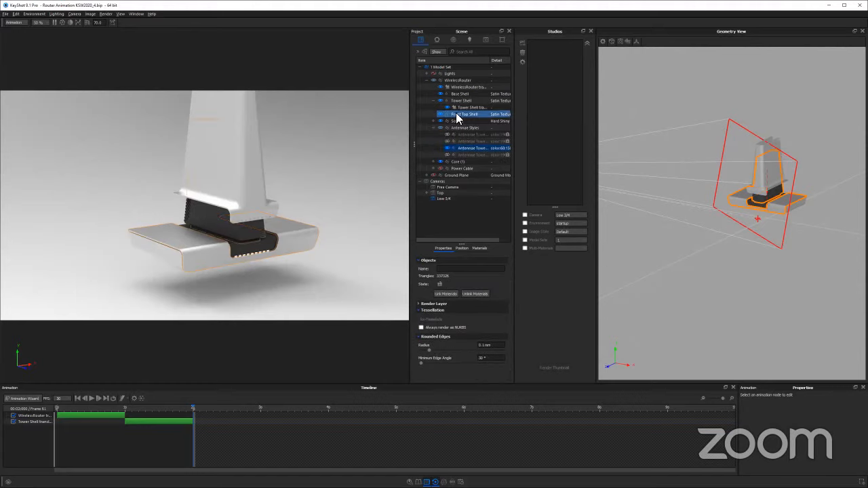
mouse_move(457, 119)
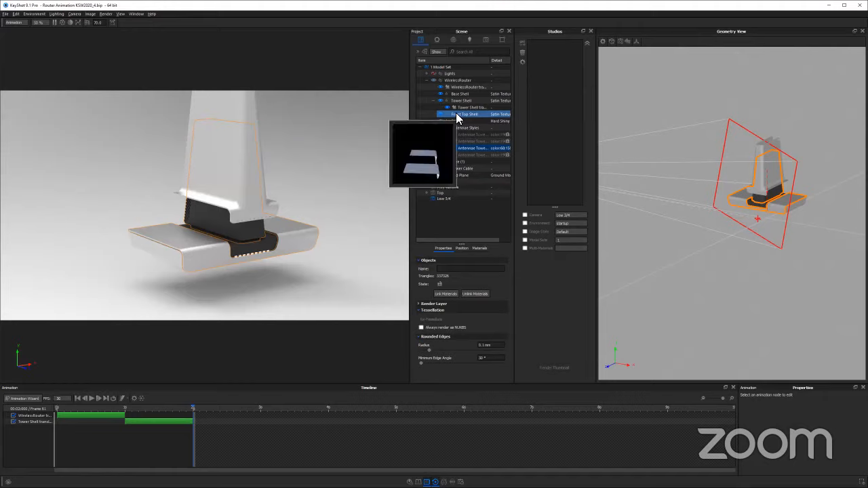
right_click(469, 120)
mouse_move(542, 118)
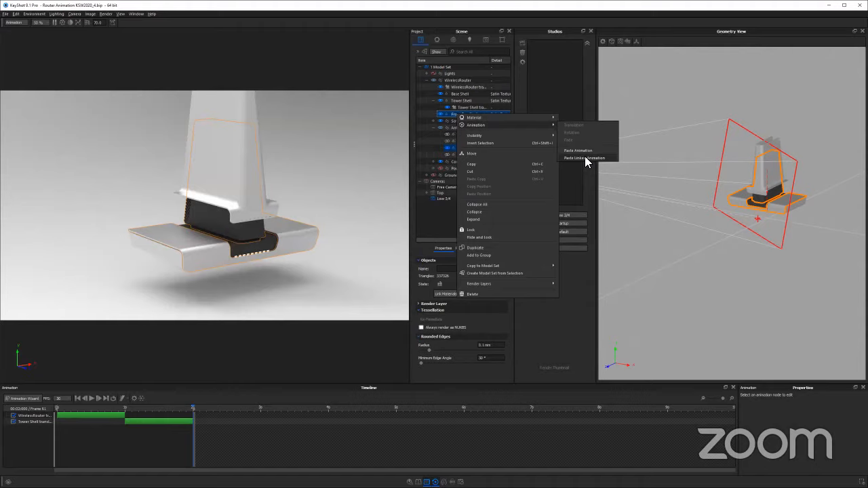
left_click(571, 158)
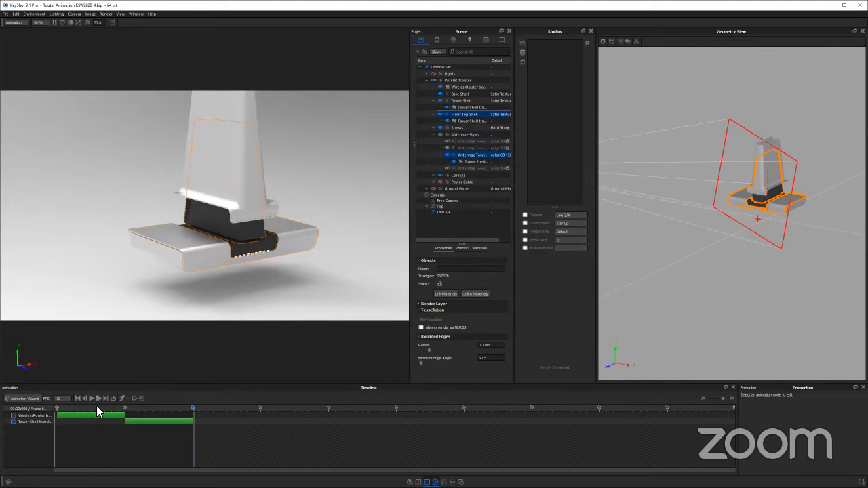
Check the linked parts from several angles, then set the shared Tower Shell translation first to 100 and finally to 150 along Y
left_click_drag(96, 405, 186, 413)
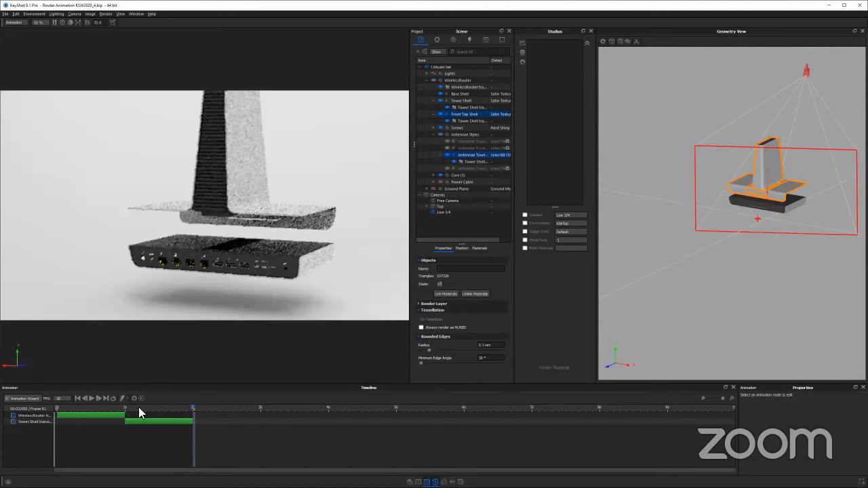
left_click_drag(143, 408, 244, 402)
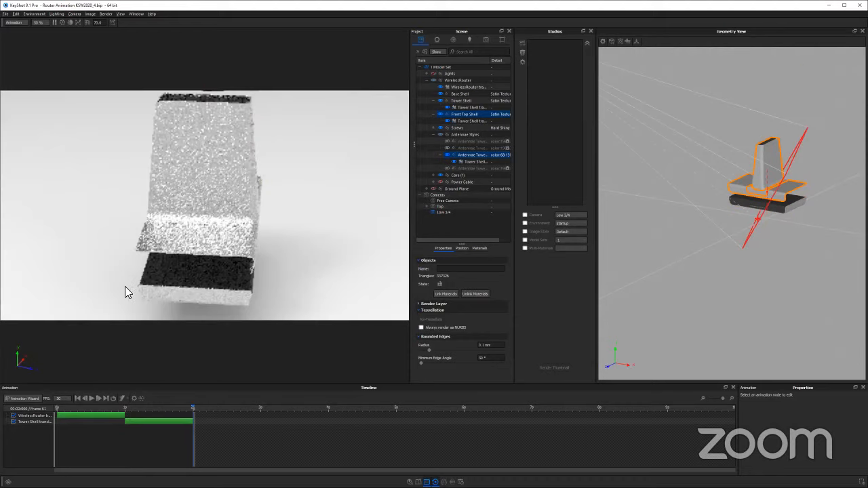
left_click(139, 421)
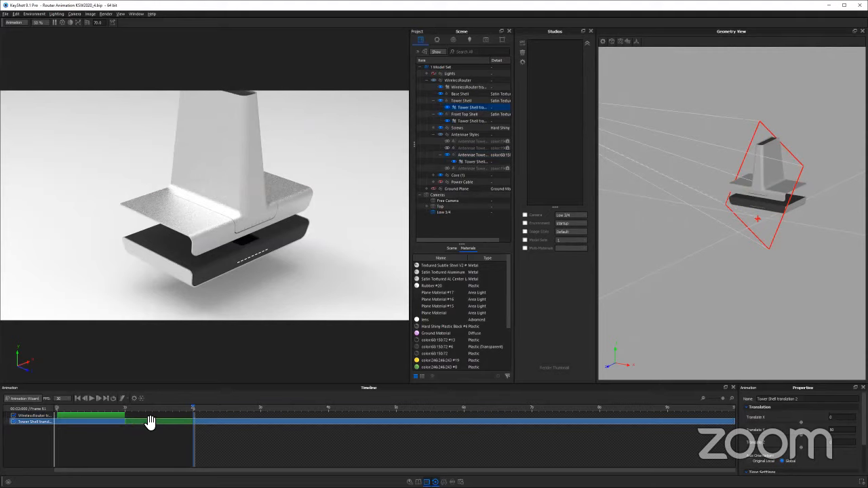
left_click_drag(308, 256, 287, 246)
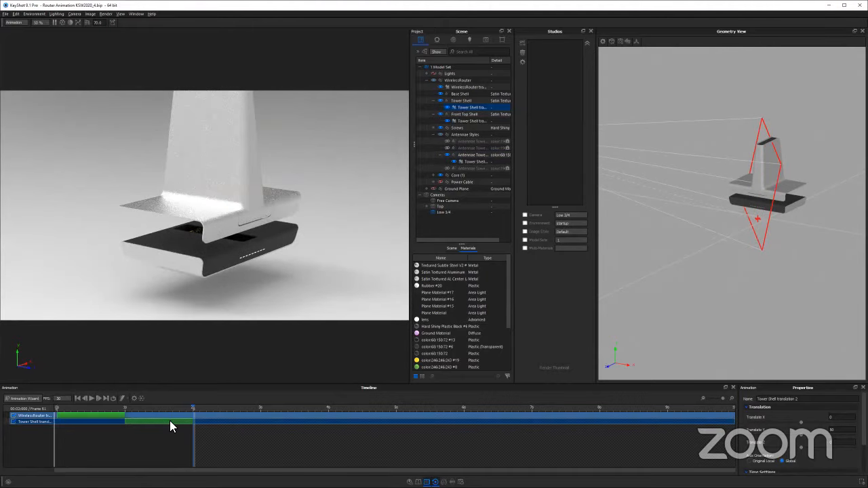
left_click(844, 429)
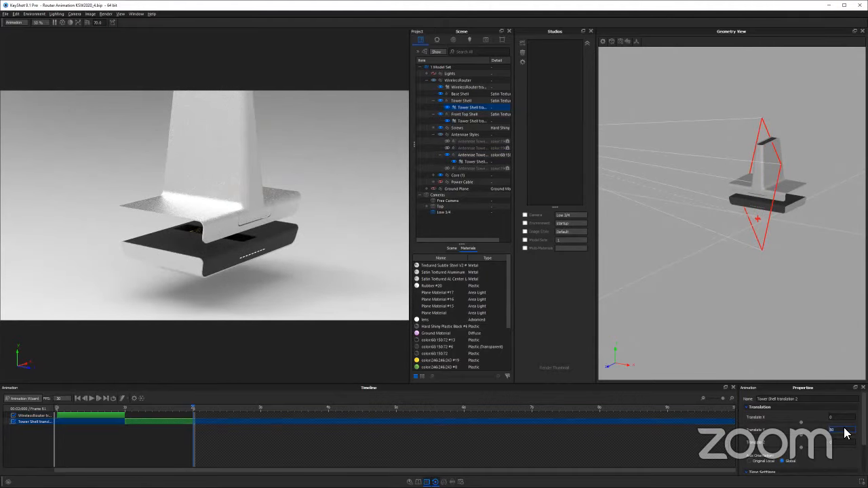
type("100")
key("Return")
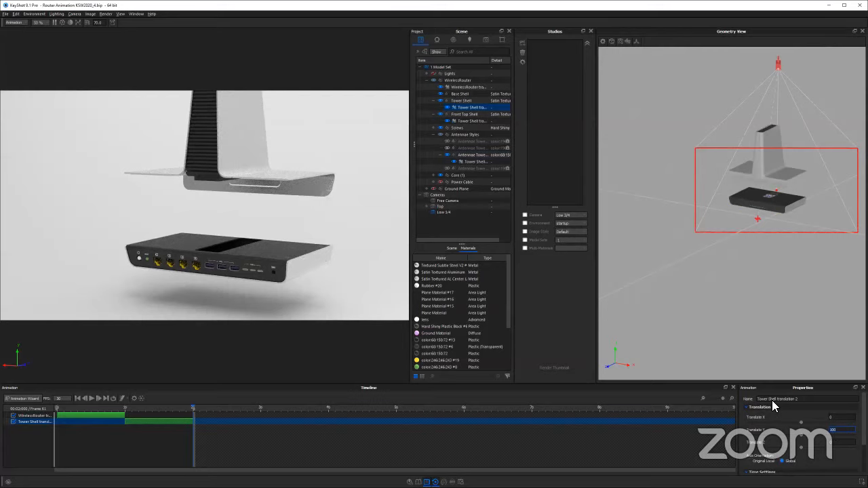
type("150")
key("Return")
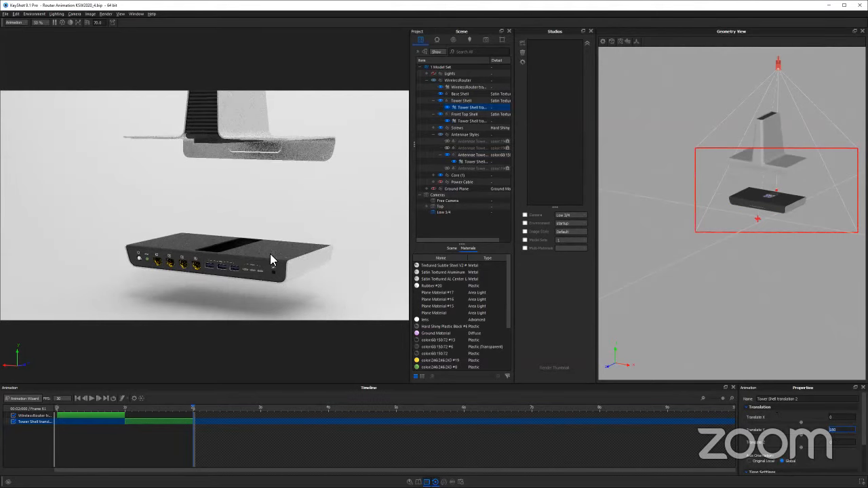
Move the Tower Shell translation to start at 0 seconds, simultaneous with the router's translation, and play the animation
left_click_drag(270, 254, 188, 258)
left_click_drag(278, 248, 258, 231)
left_click_drag(261, 260, 371, 217)
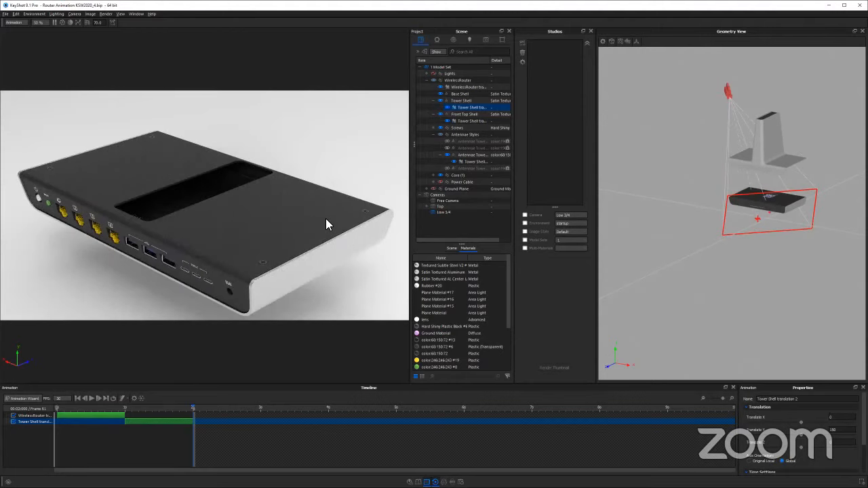
left_click_drag(287, 230, 267, 211)
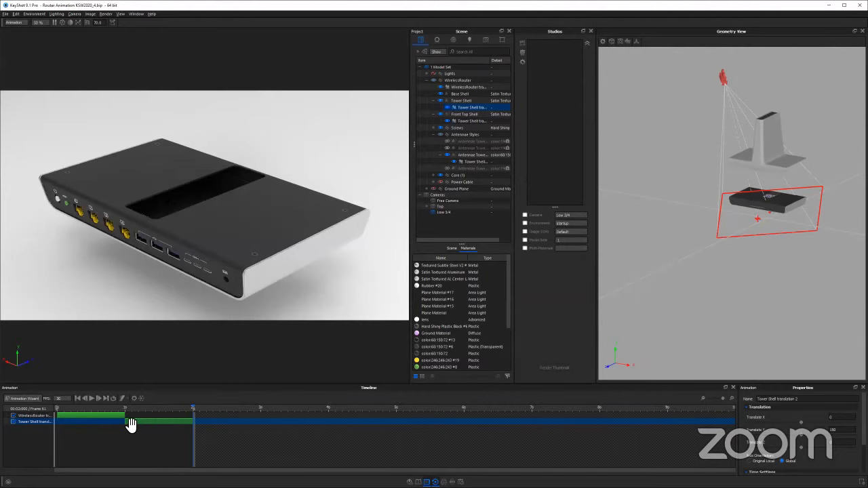
left_click_drag(132, 424, 38, 408)
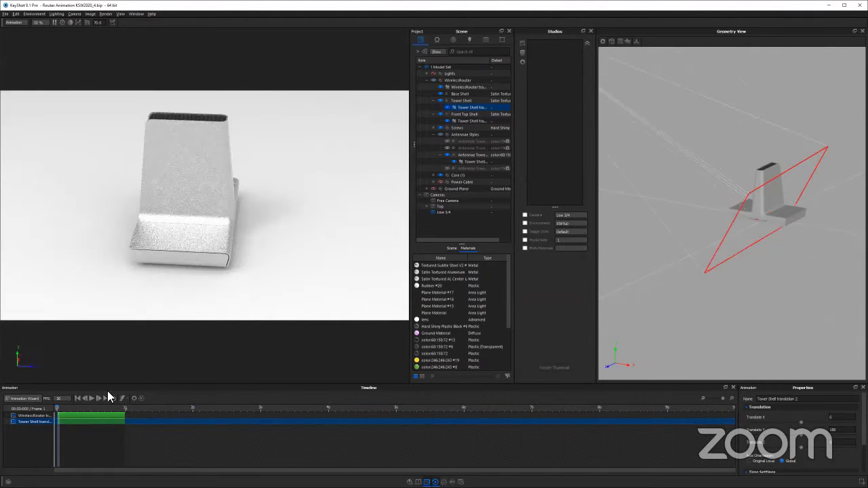
left_click(91, 398)
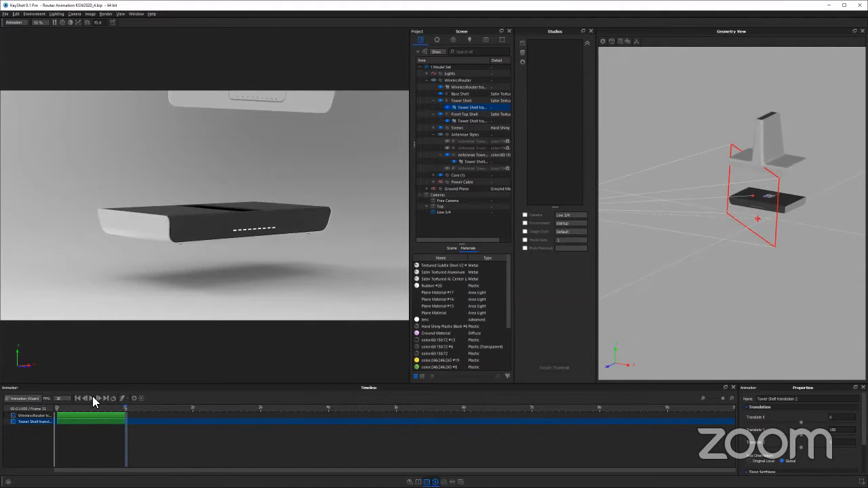
left_click(92, 398)
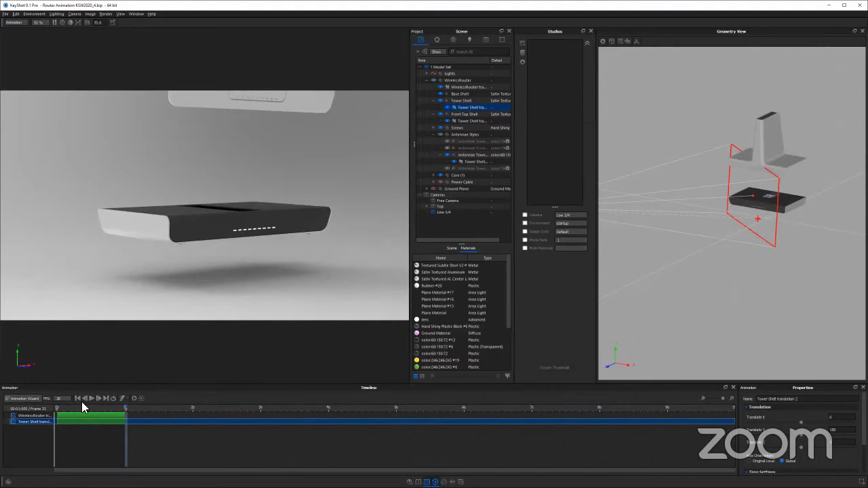
Examine the separated shell and base from front and rear angles and replay the animation through the saved Low 3/4 camera
left_click_drag(310, 194, 354, 209)
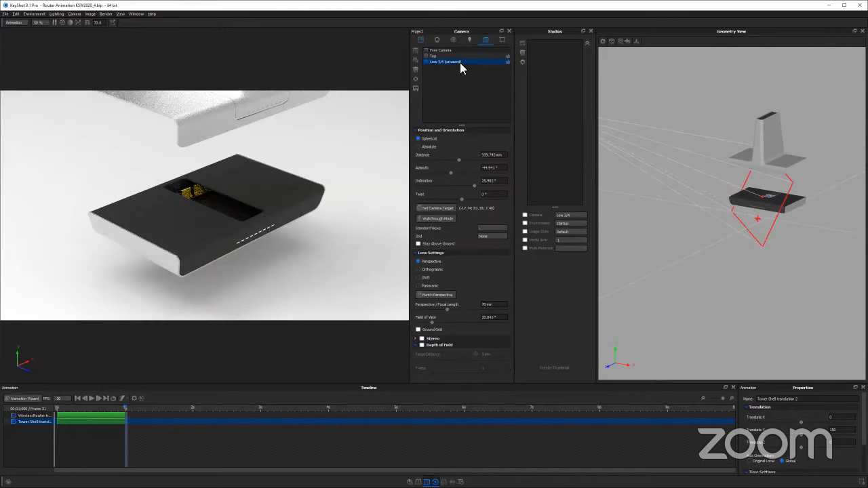
scroll(292, 232, "down", 4)
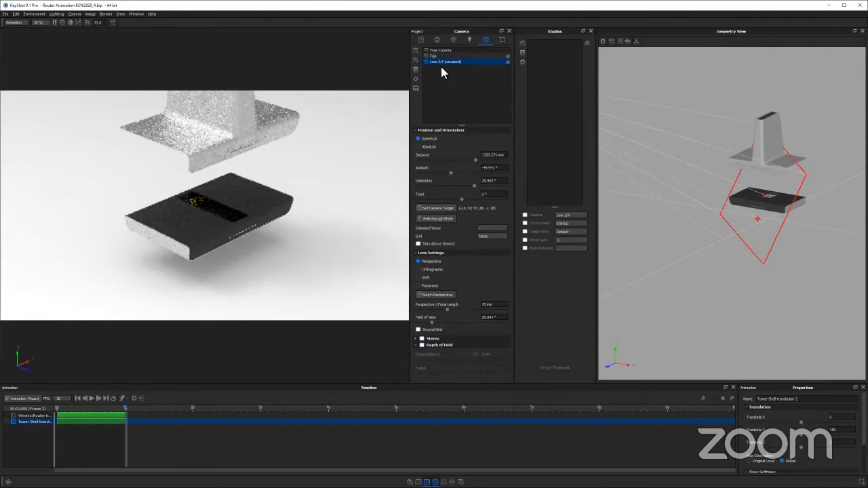
scroll(331, 186, "down", 2)
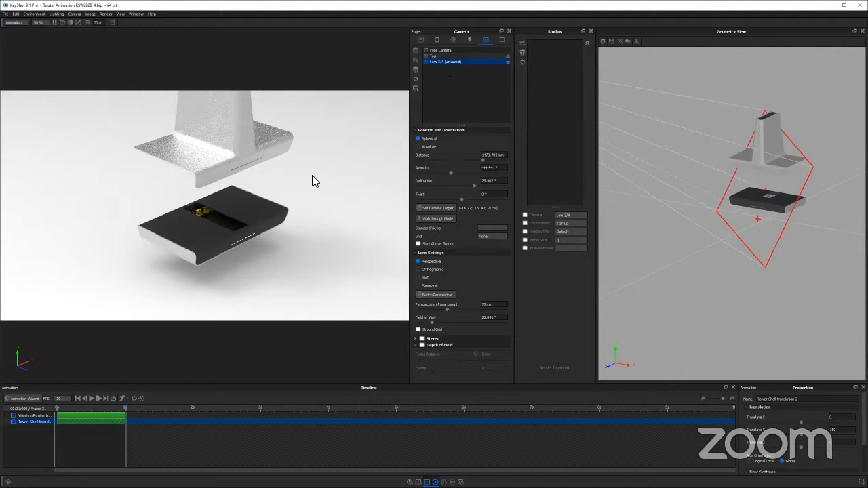
left_click_drag(312, 175, 329, 188)
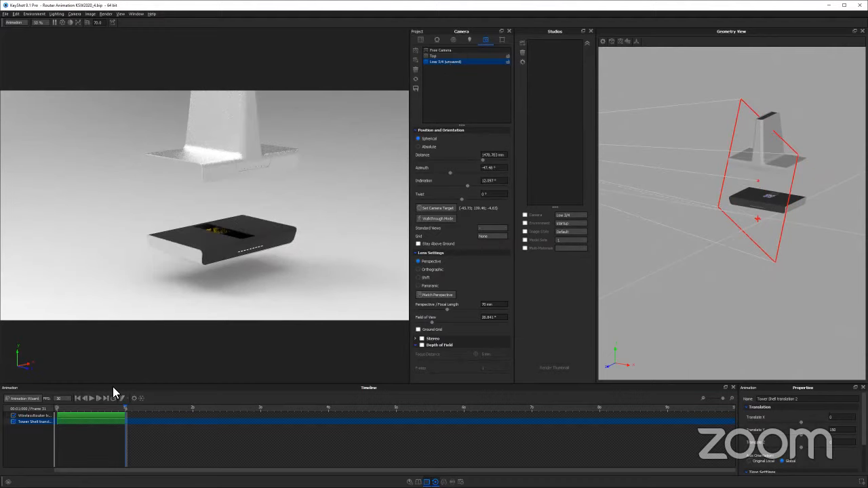
left_click_drag(416, 251, 220, 290)
scroll(219, 290, "up", 3)
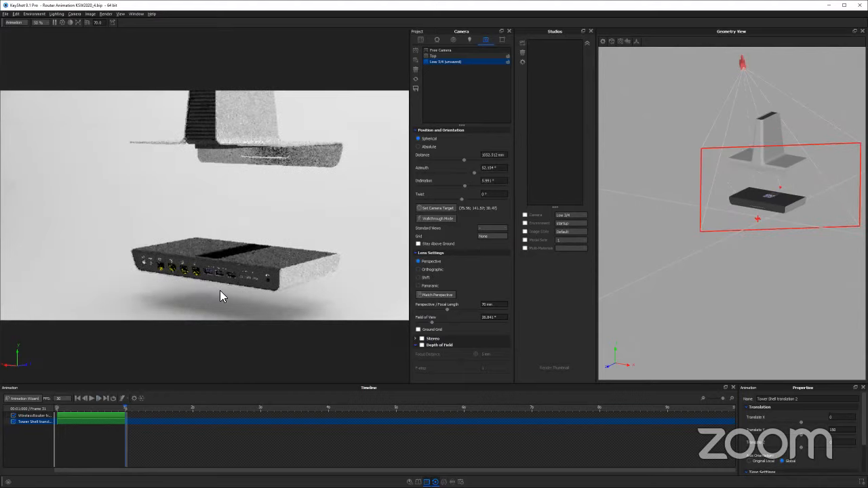
left_click(92, 398)
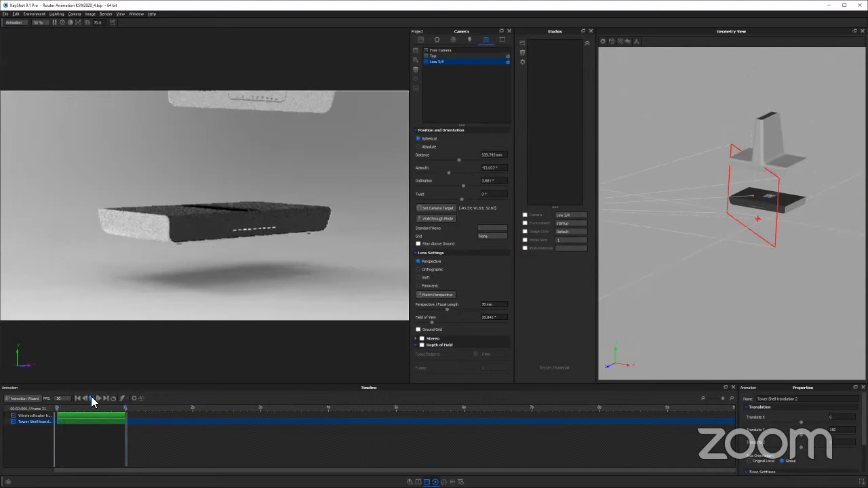
left_click_drag(164, 276, 385, 258)
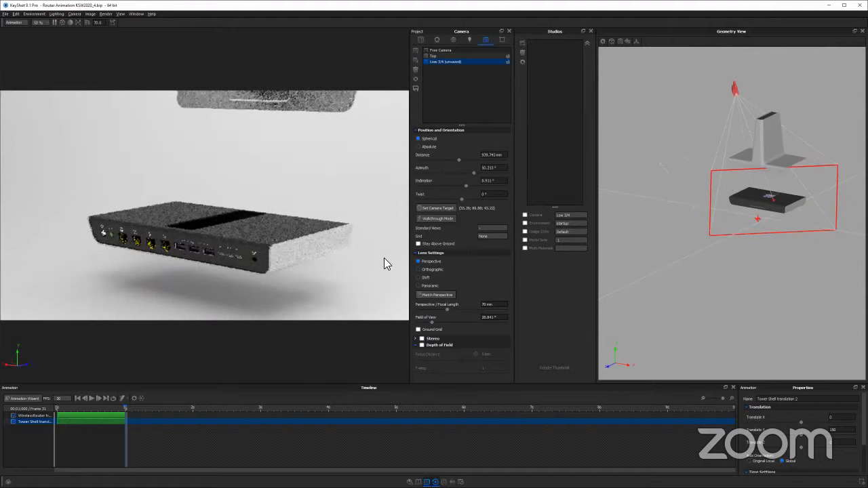
Widen the view of the raised router slightly, add it as a new camera and play the animation through it
scroll(145, 336, "down", 2)
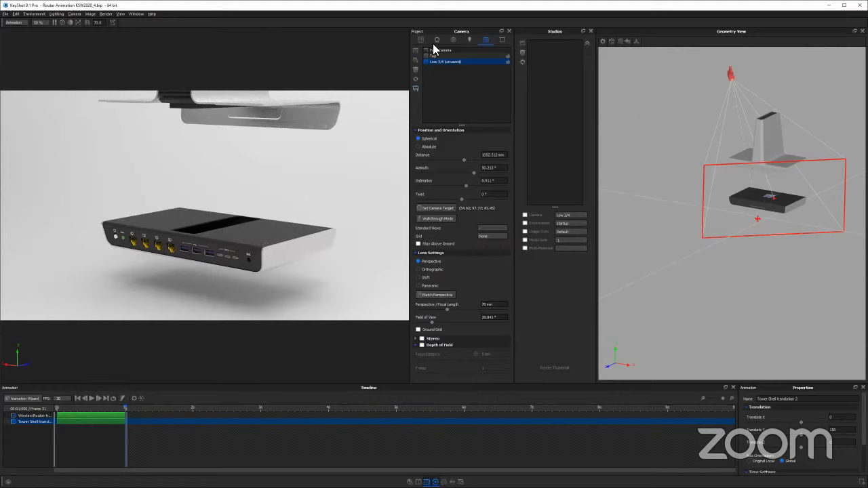
left_click(414, 51)
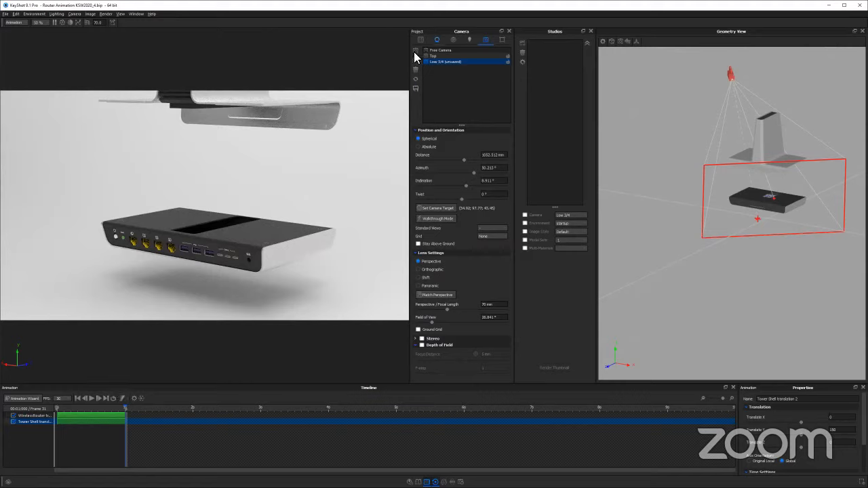
left_click(91, 397)
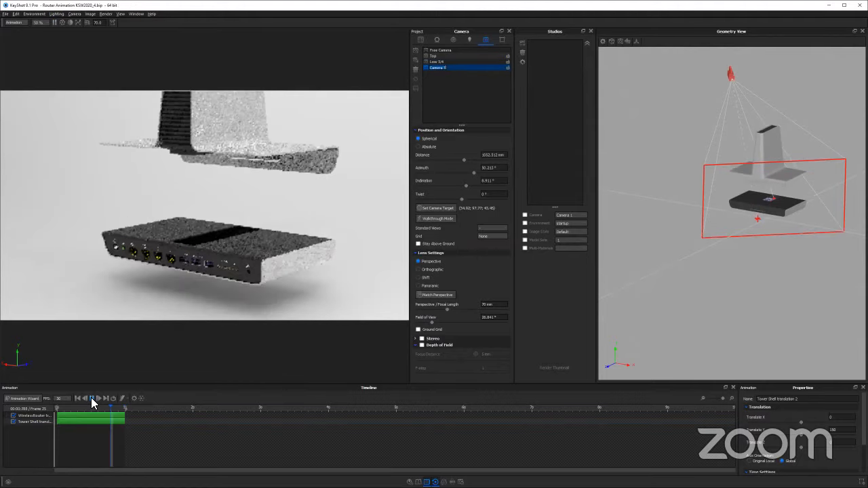
left_click(459, 62)
left_click(459, 67)
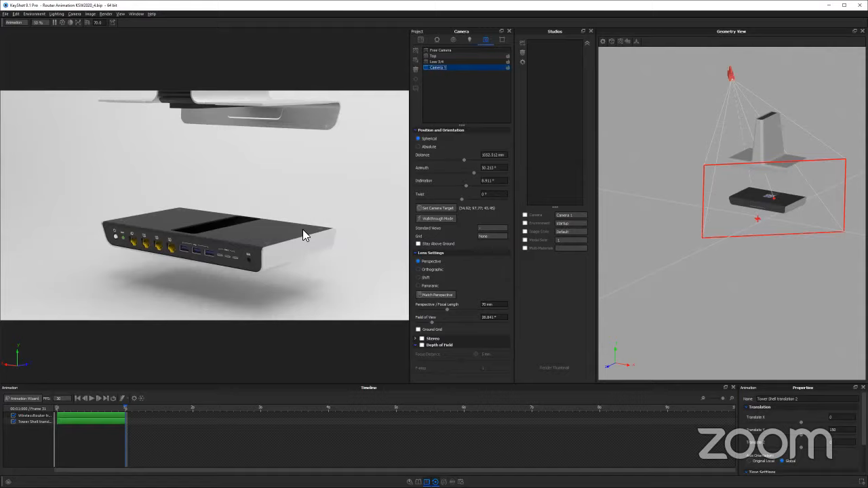
Switch to the browser presentation, advance from the Camera Animation slide to Managing Animations, and return to KeyShot
key("alt+Tab")
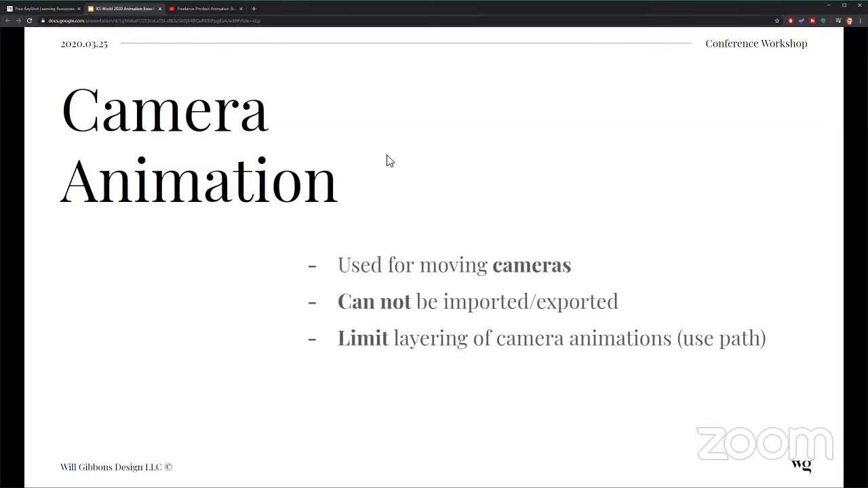
left_click(473, 85)
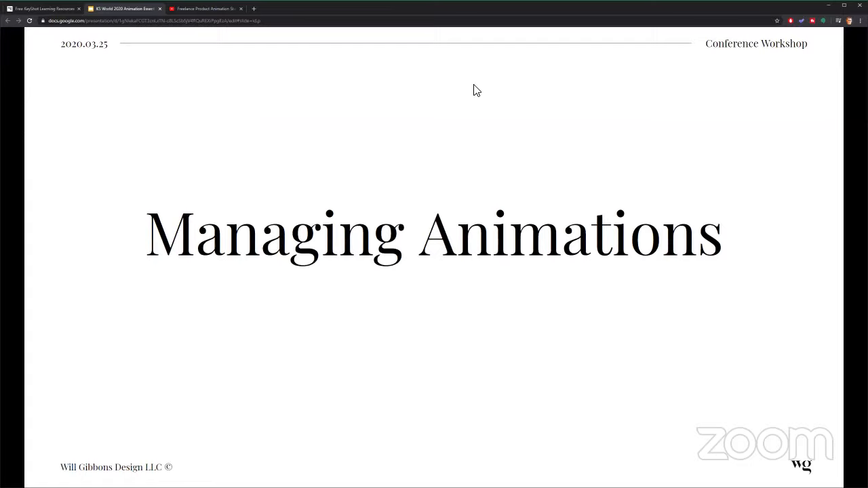
key("alt+Tab")
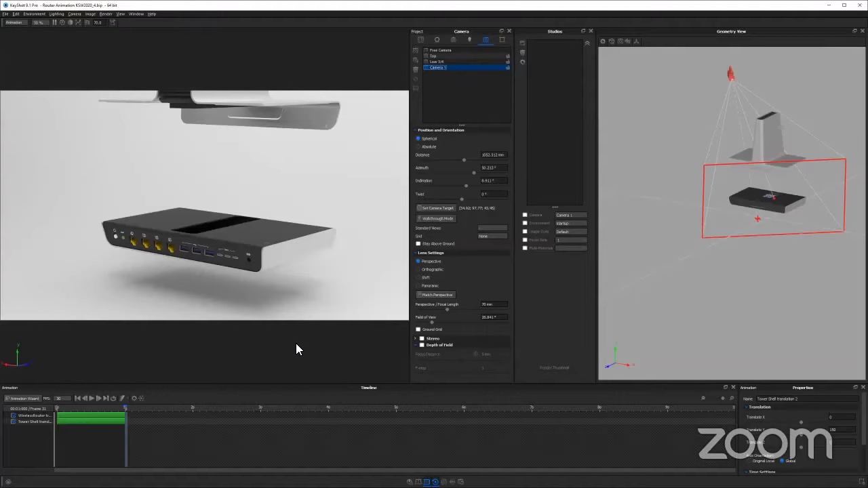
Examine the raised base from the front, side, rear and above to locate the screws in its top surface
left_click_drag(97, 242, 228, 233)
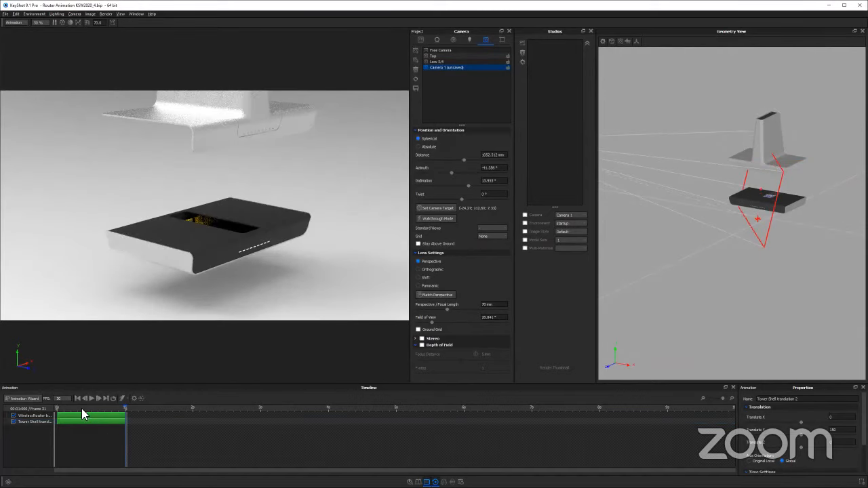
left_click_drag(84, 409, 164, 409)
scroll(256, 217, "up", 2)
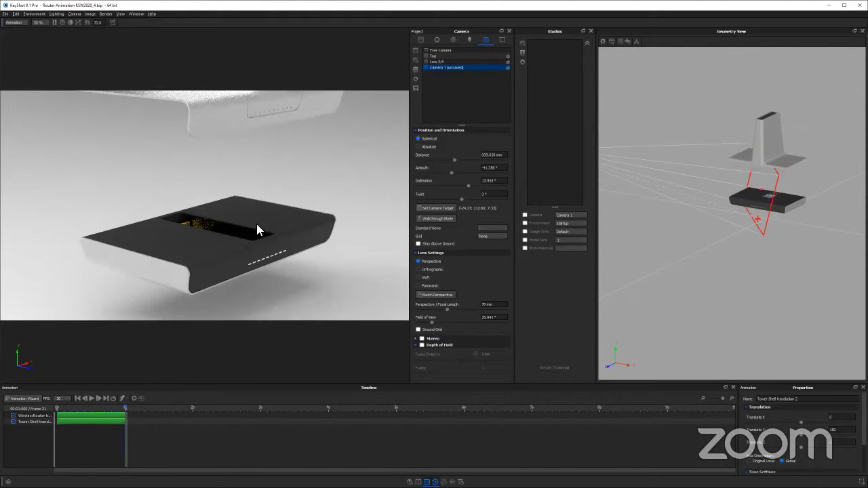
left_click_drag(223, 217, 207, 252)
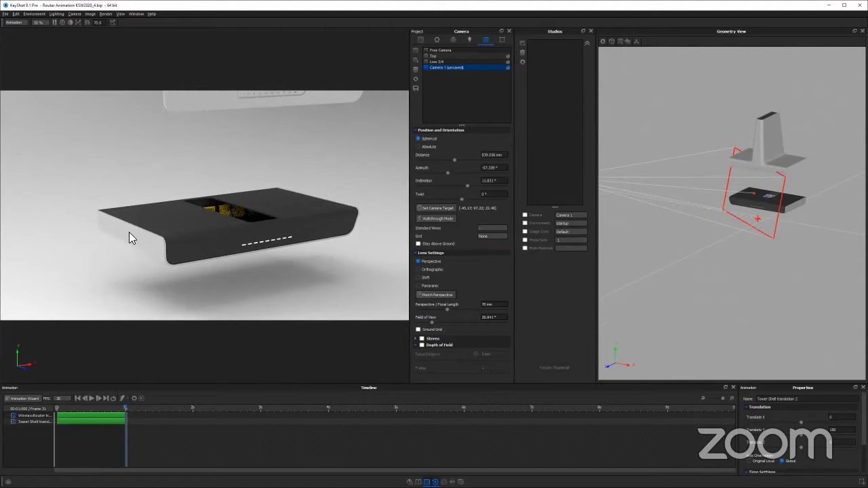
left_click_drag(353, 228, 375, 240)
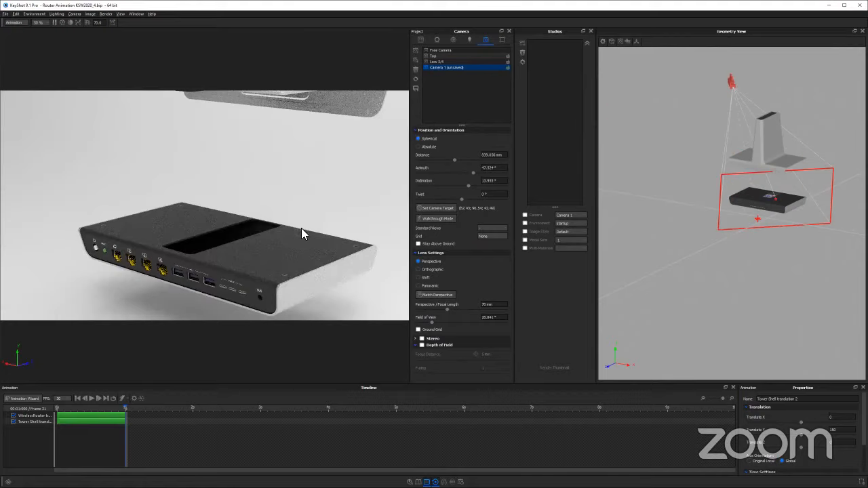
left_click_drag(305, 229, 296, 245)
scroll(324, 239, "up", 3)
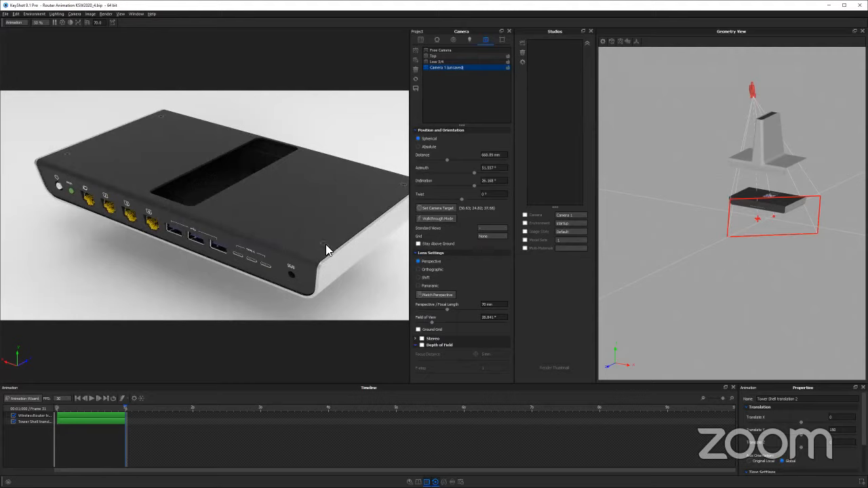
scroll(305, 246, "down", 2)
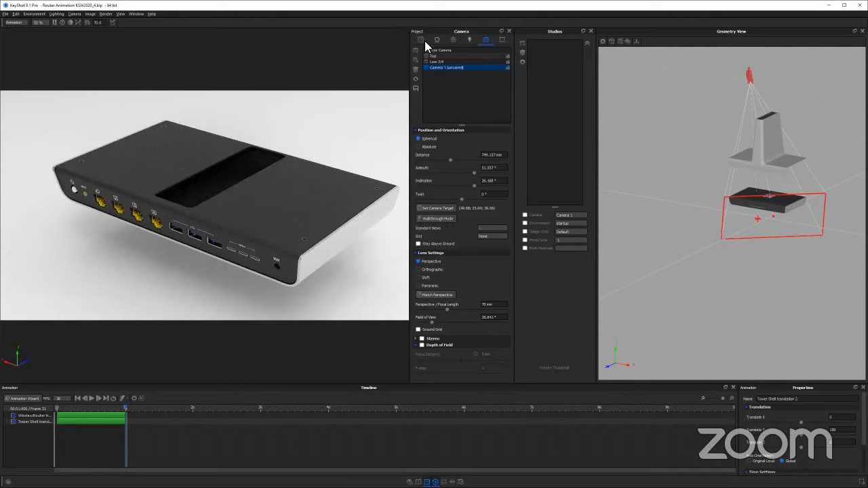
Add a Translation animation to the screw nearest the DC IN port and set its Y translation to 50
left_click(304, 237)
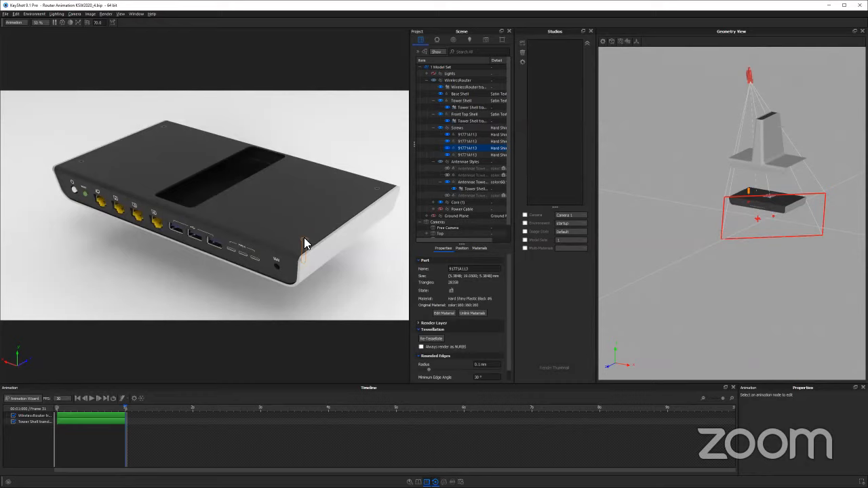
right_click(474, 151)
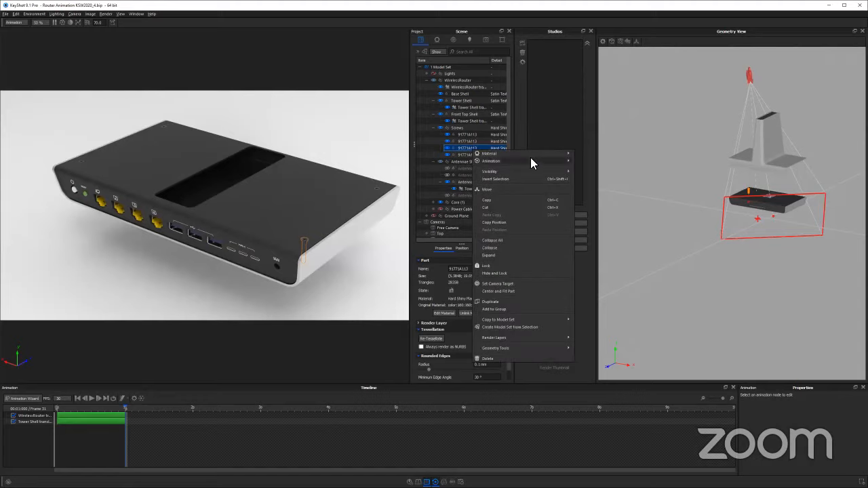
mouse_move(519, 161)
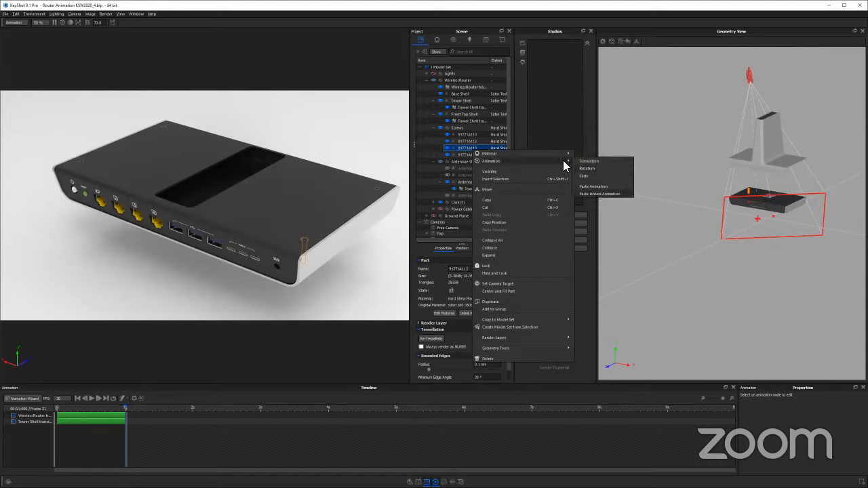
left_click(590, 160)
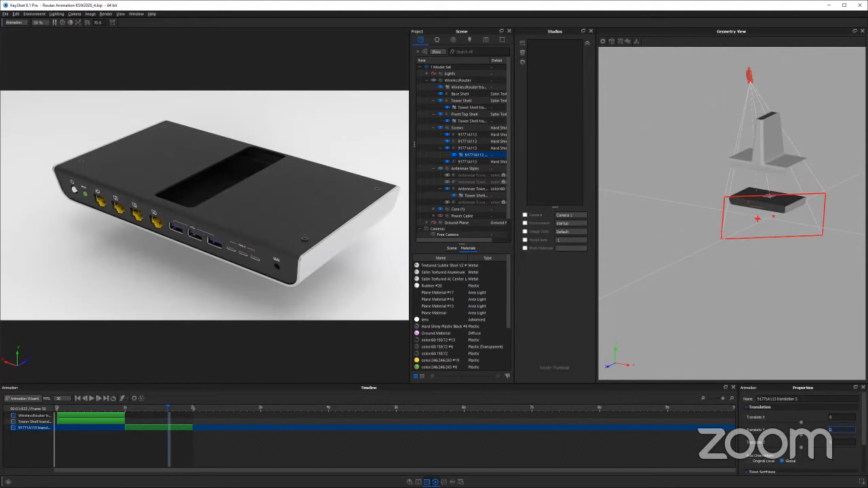
type("50")
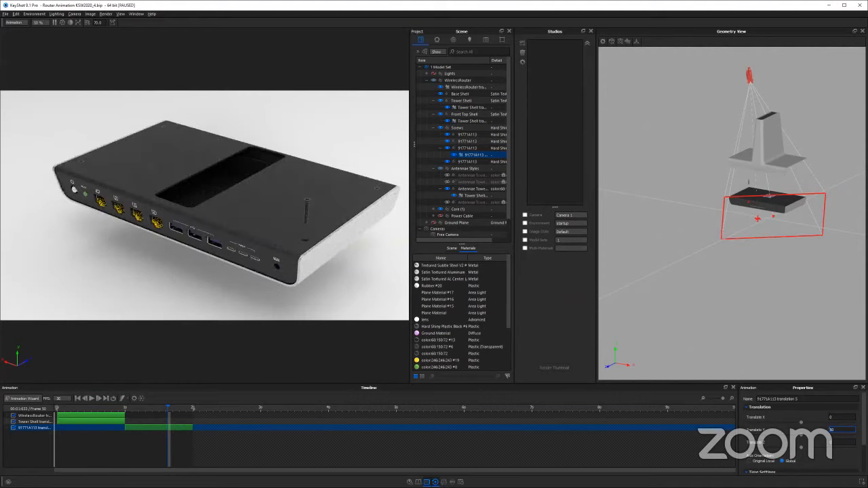
Examine the lifted screw from several low and high angles, comparing its travel direction with the global axis indicator
left_click_drag(308, 247, 232, 218)
scroll(232, 218, "up", 3)
left_click_drag(239, 214, 268, 281)
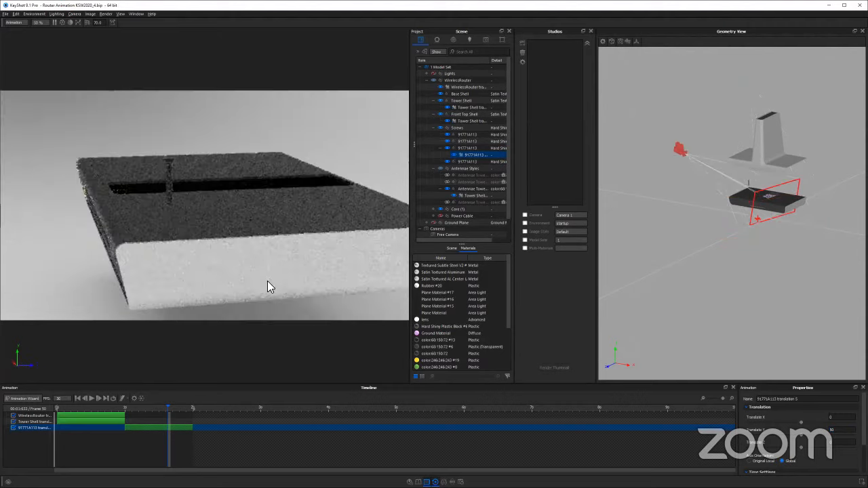
left_click_drag(229, 254, 243, 241)
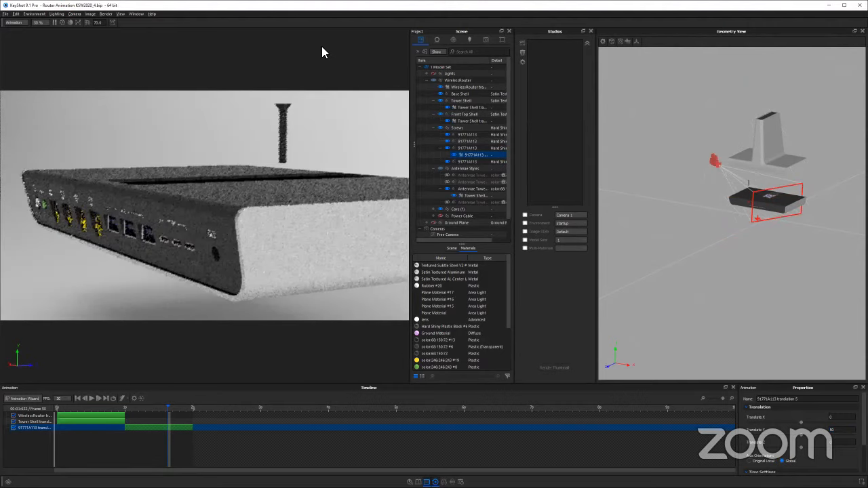
scroll(286, 122, "up", 2)
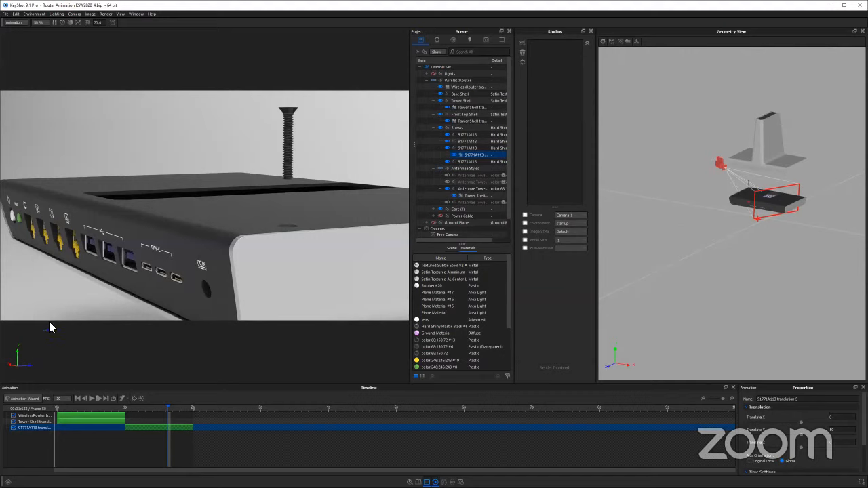
left_click_drag(58, 318, 101, 333)
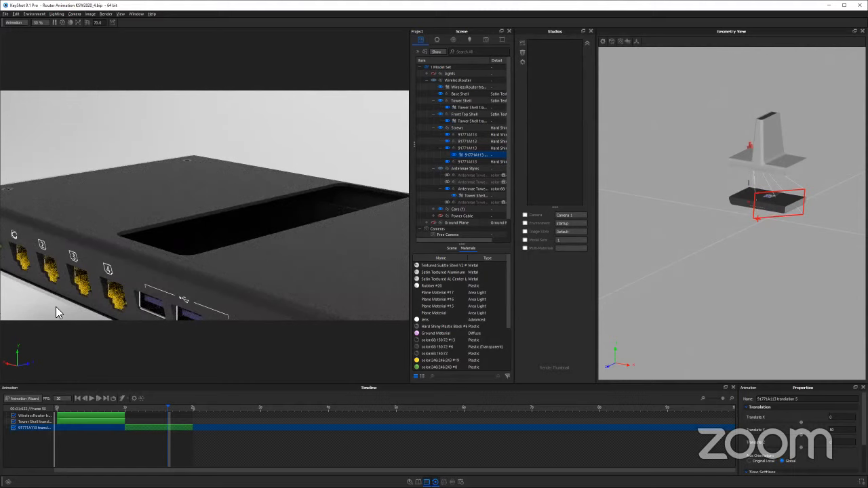
left_click_drag(220, 316, 15, 359)
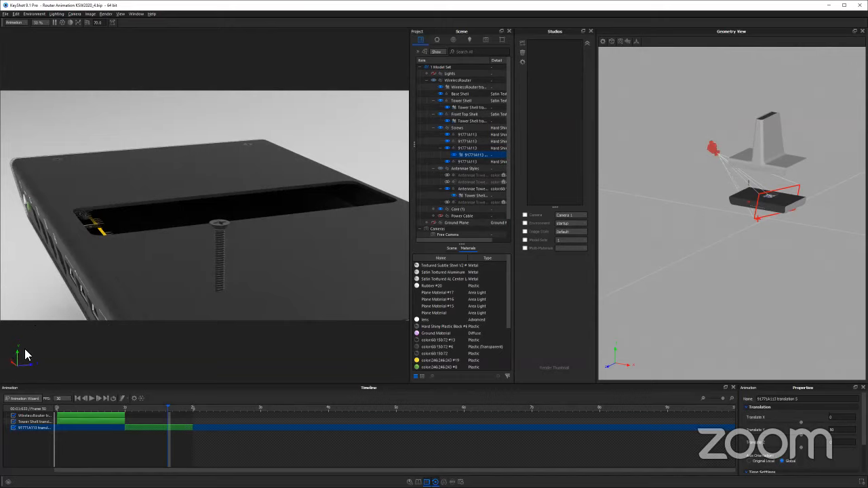
left_click_drag(167, 276, 240, 262)
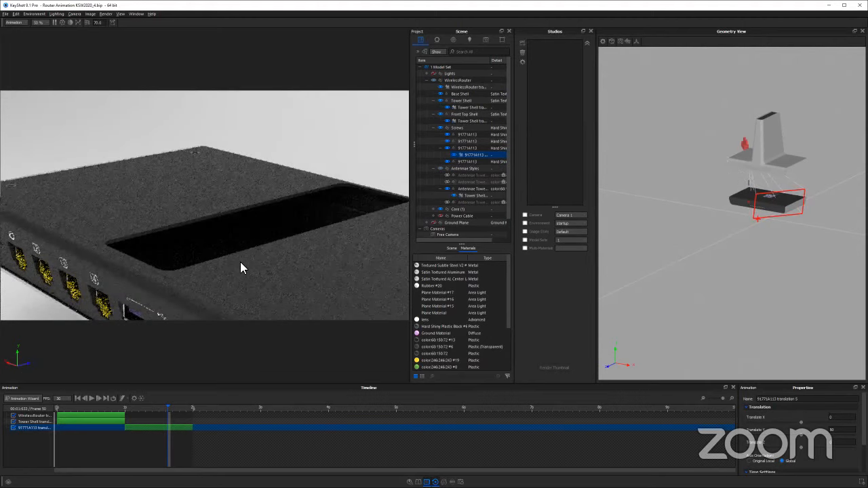
left_click_drag(301, 252, 298, 237)
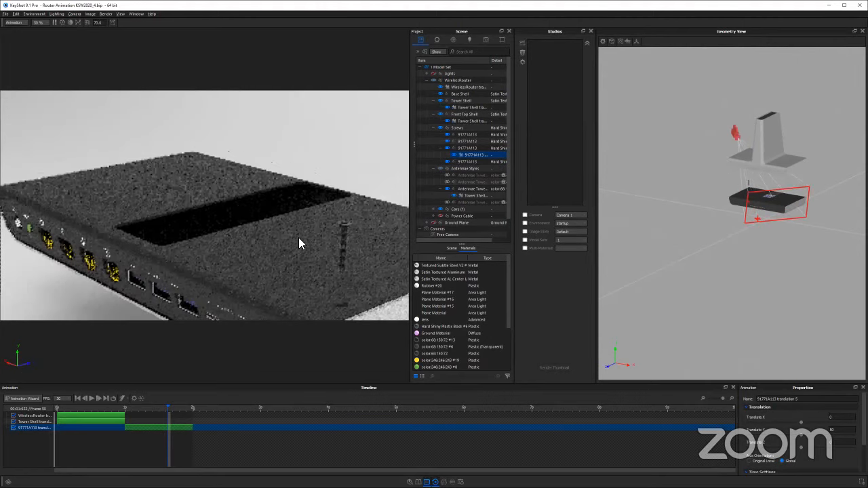
left_click_drag(280, 281, 44, 332)
left_click_drag(100, 327, 435, 216)
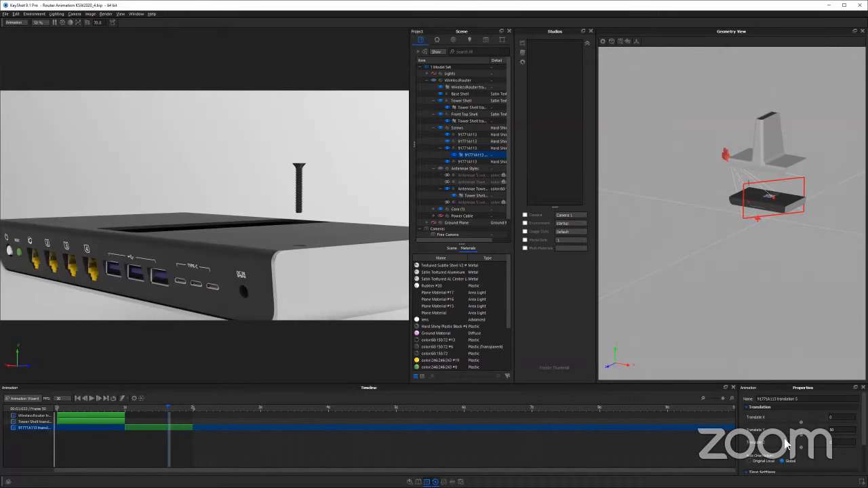
Set the screw translation's axis orientation to Original Local and scrub through its animation between 1 and 2 seconds
scroll(773, 445, "down", 2)
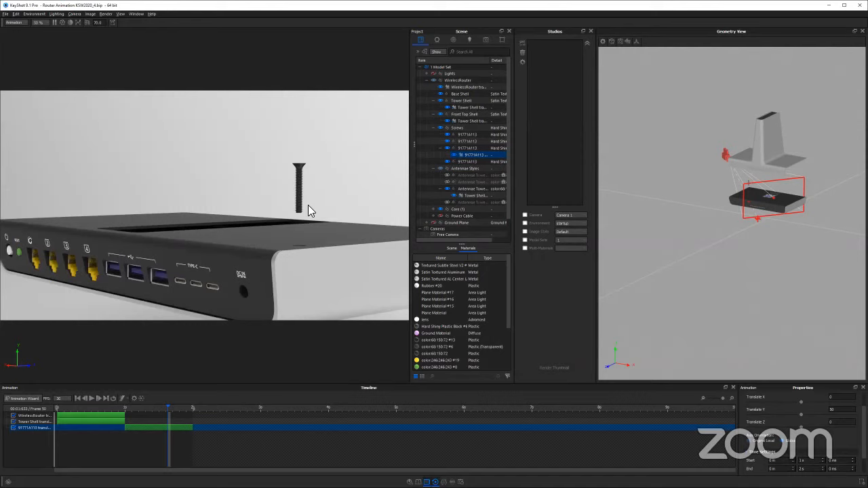
scroll(285, 252, "down", 5)
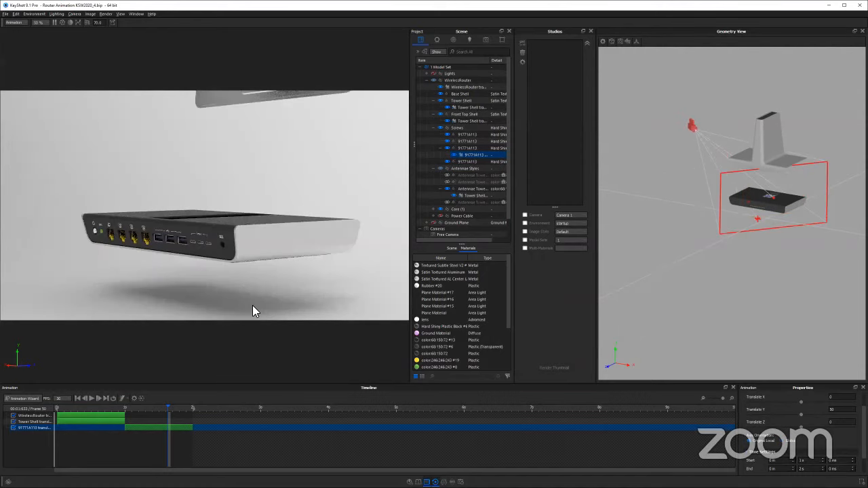
left_click(141, 408)
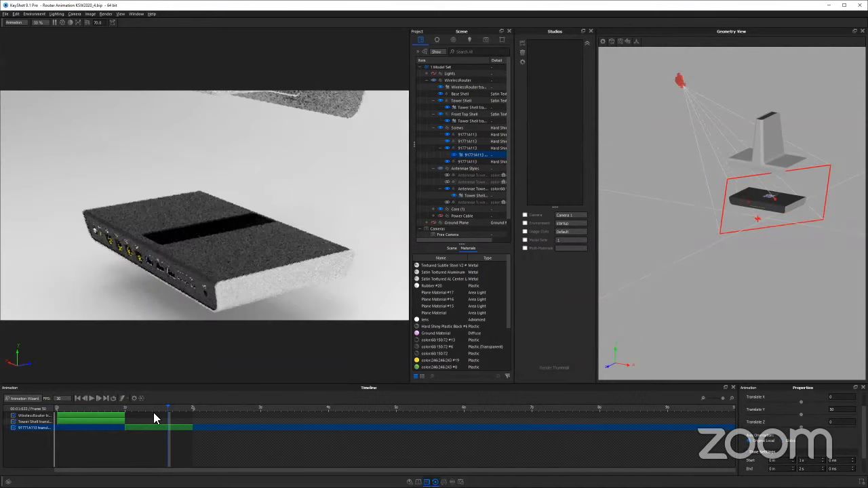
mouse_move(151, 407)
left_mouse_down()
mouse_move(220, 415)
mouse_move(162, 416)
left_mouse_up()
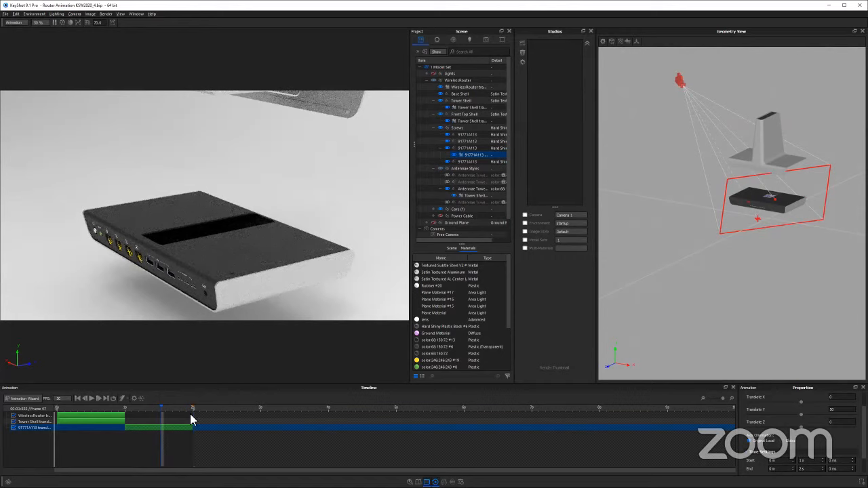
Highlight the animated screw in the scene and scrub the timeline up close to examine its travel along the local axis
left_click(463, 147)
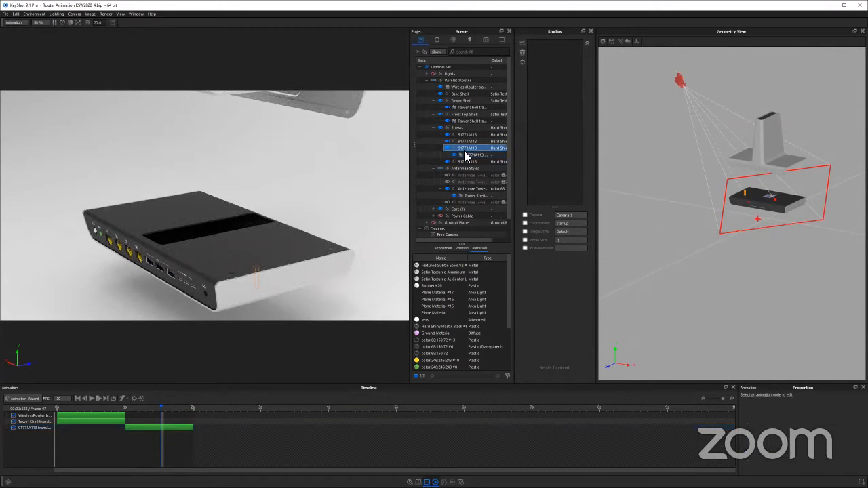
right_click(259, 269)
left_click(256, 278)
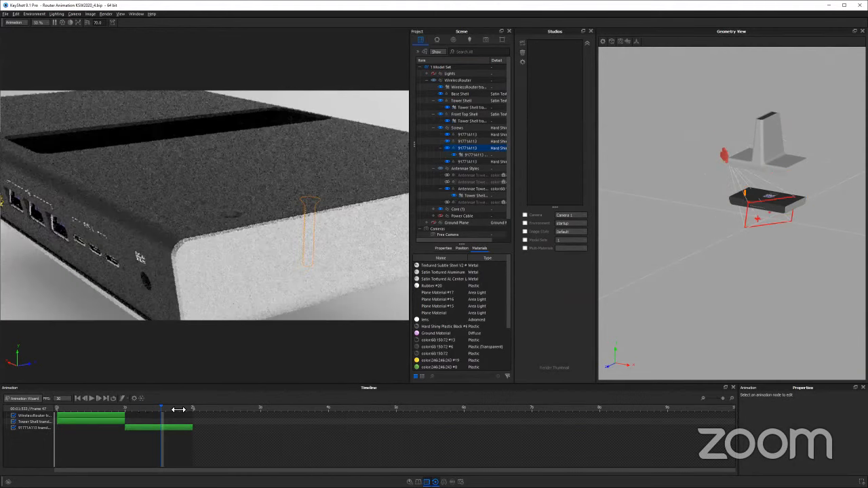
left_click_drag(178, 410, 175, 410)
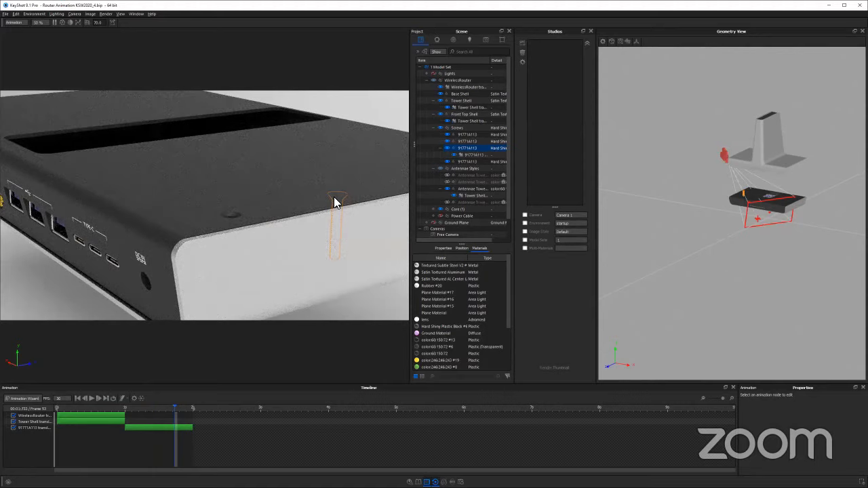
Review the screw translation's Y setting, scrub its animation again and highlight the screw to check its path
left_click(176, 428)
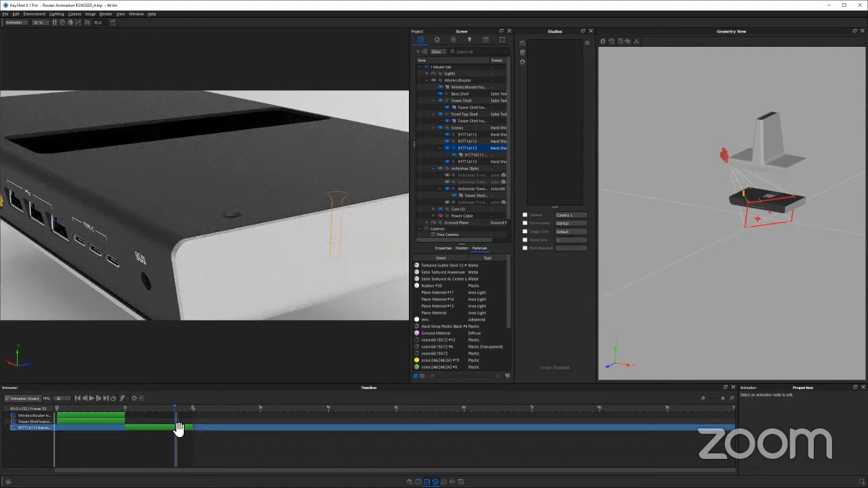
left_click(175, 427)
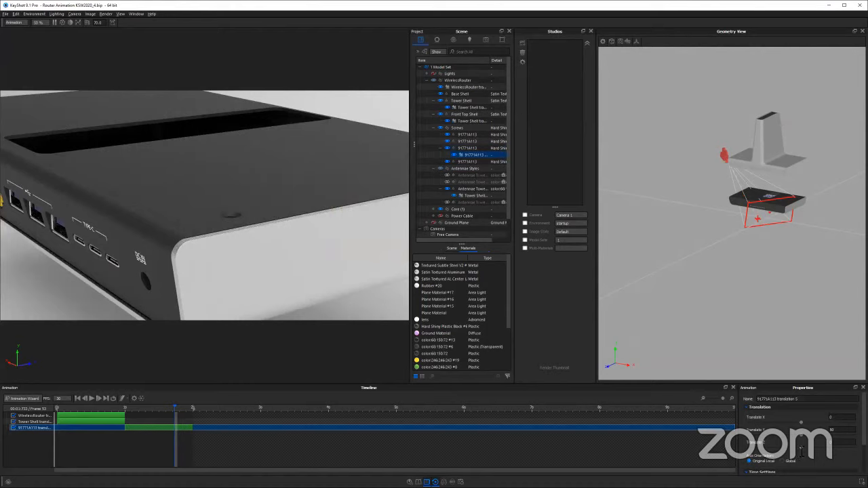
left_click_drag(839, 430, 764, 430)
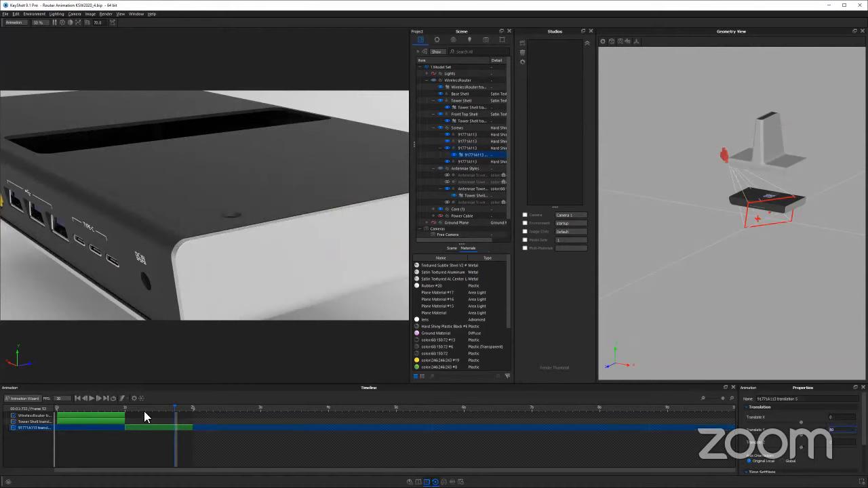
left_click(164, 408)
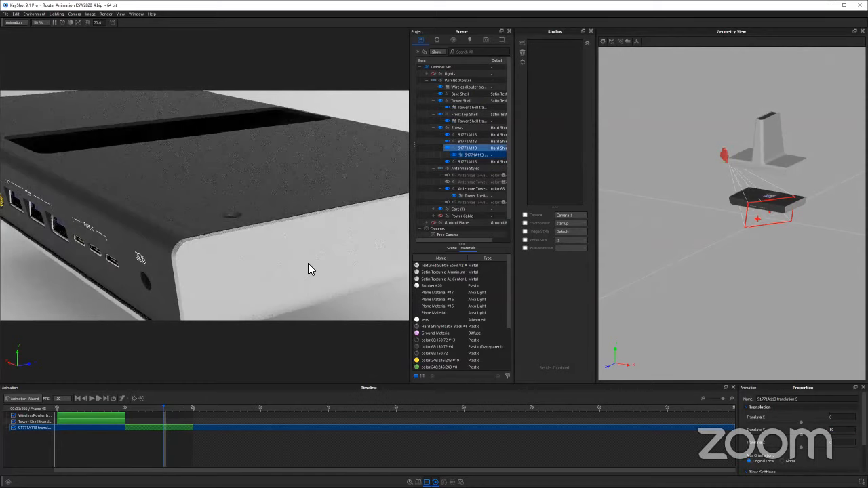
left_click(313, 218)
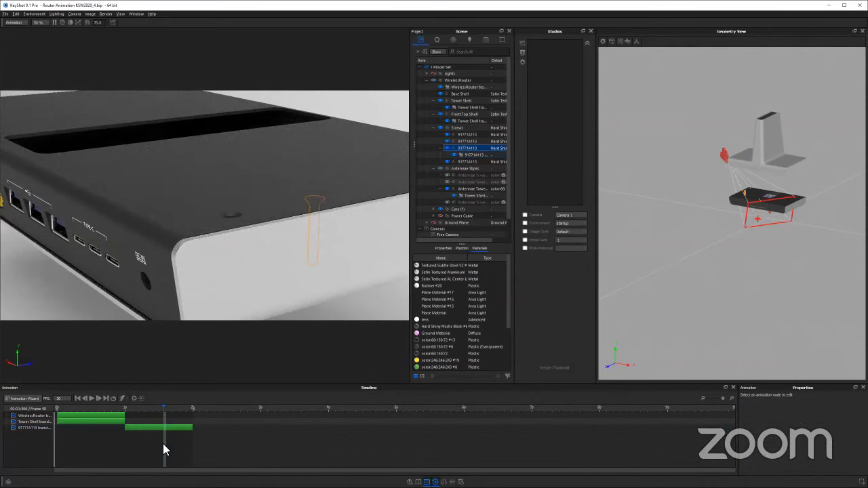
Set the screw translation's Y distance to 0, enter its distance along Z instead, and preview the animation just before 2 seconds
left_click(152, 427)
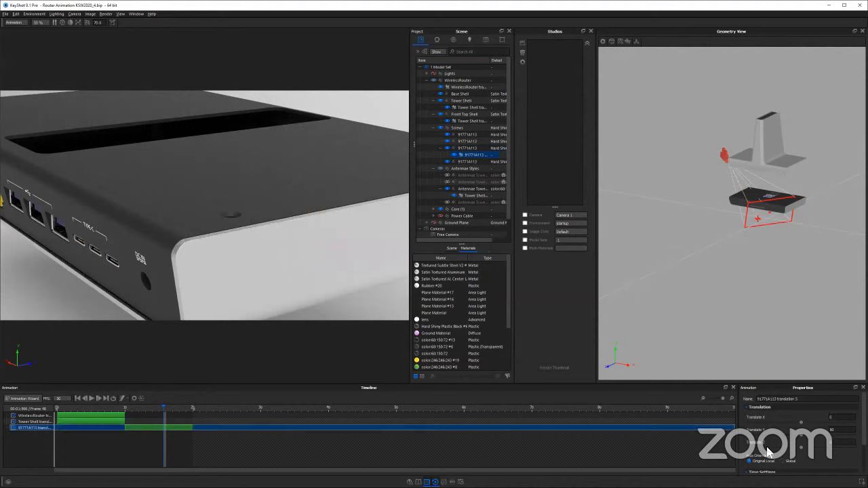
double_click(840, 431)
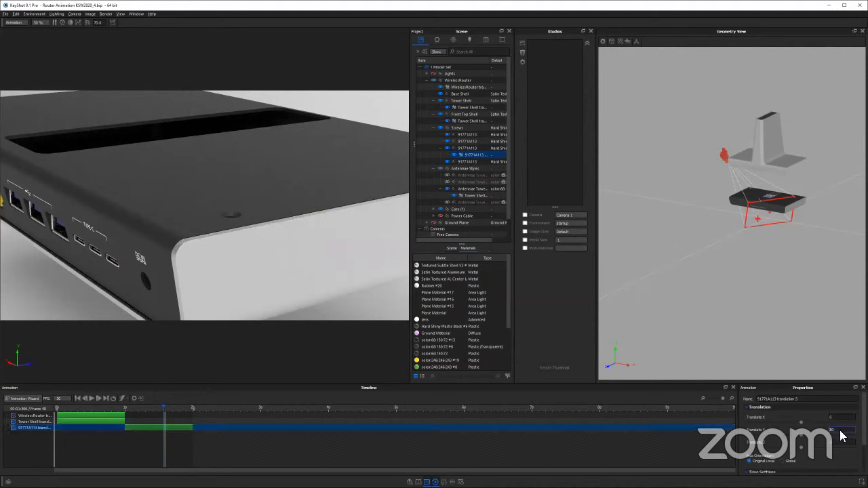
type("3")
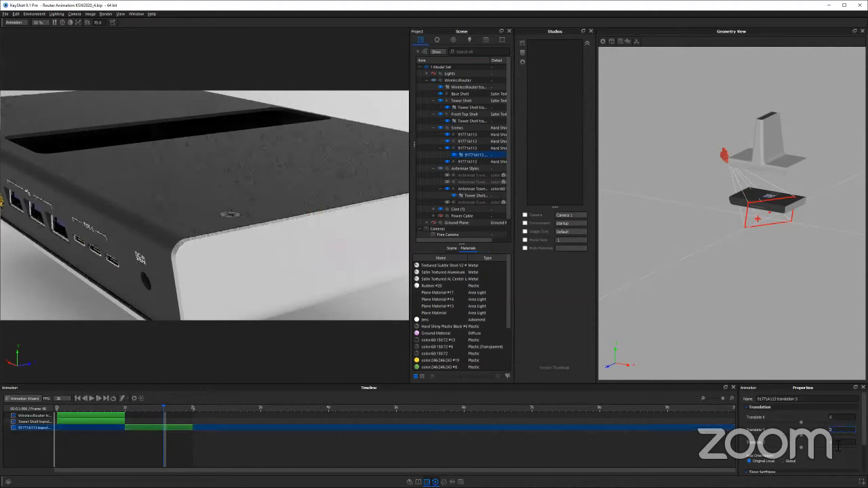
key("Tab")
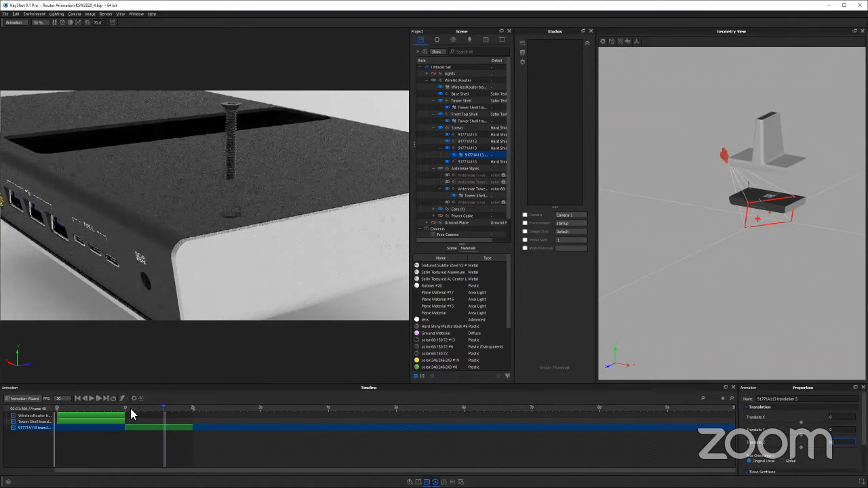
left_click(183, 411)
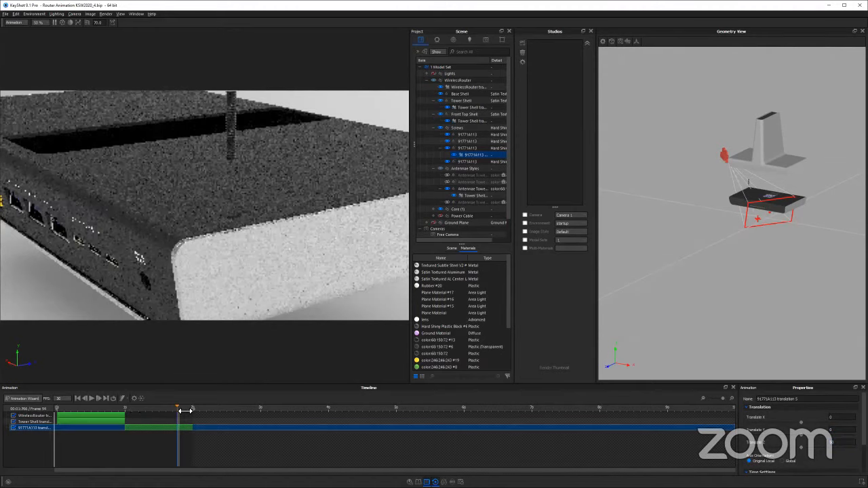
Examine the lifted screw from several angles and at 2 seconds, checking its travel along its original local Z axis
left_click_drag(220, 218, 310, 169)
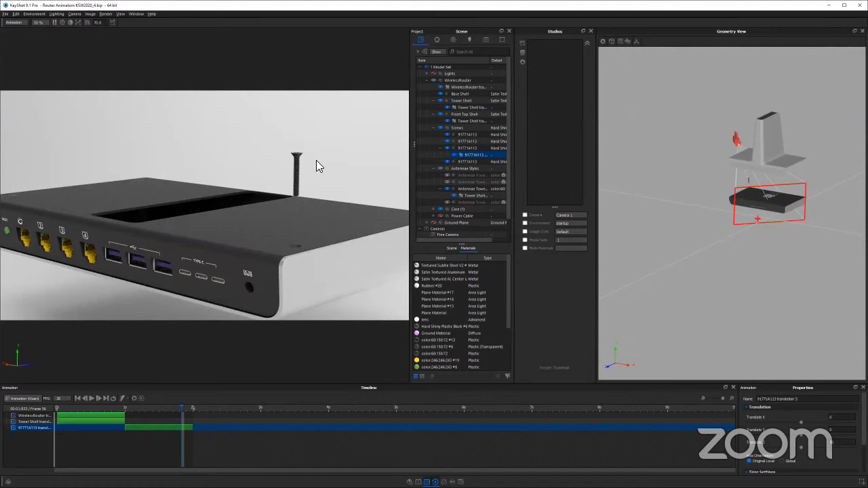
left_click_drag(316, 160, 229, 183)
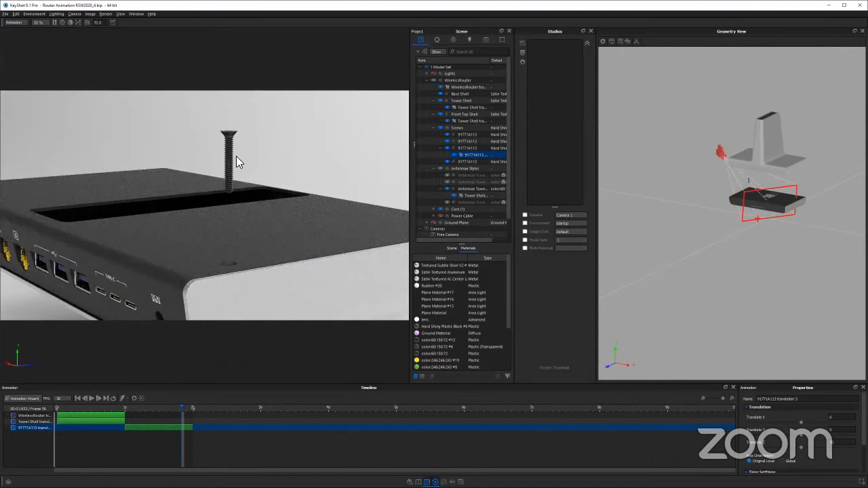
mouse_move(267, 169)
left_mouse_down()
mouse_move(273, 210)
mouse_move(278, 195)
left_mouse_up()
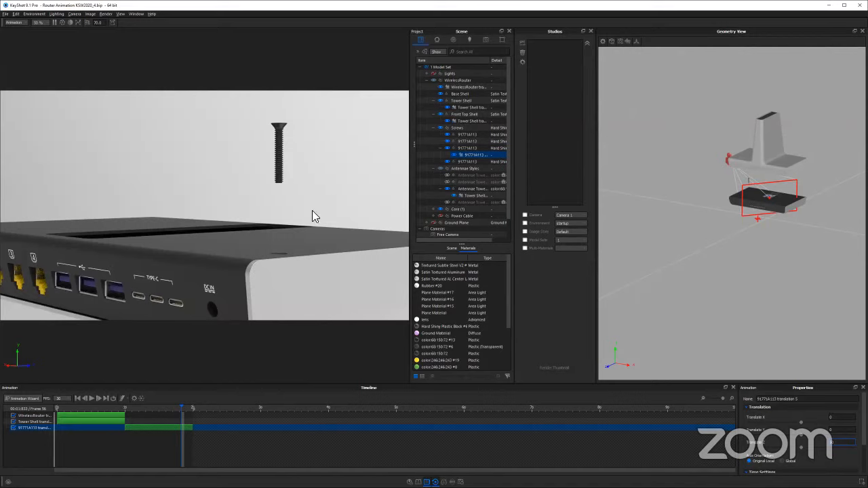
left_click_drag(255, 241, 296, 262)
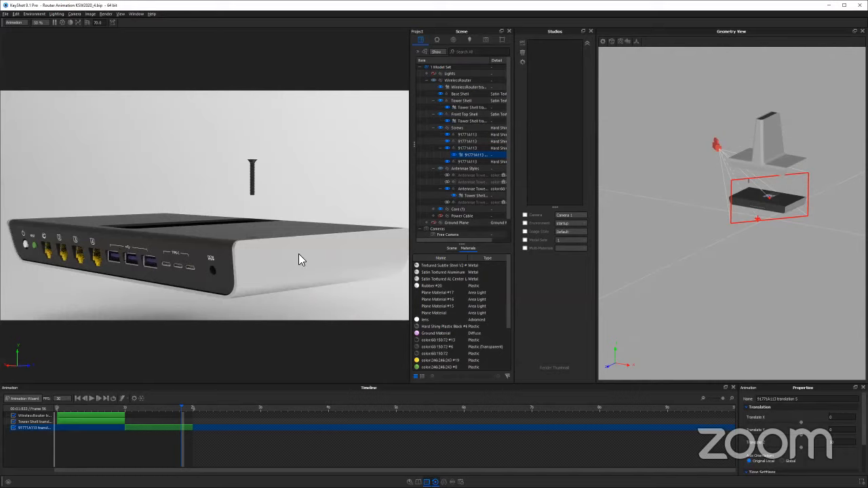
left_click_drag(252, 281, 247, 275)
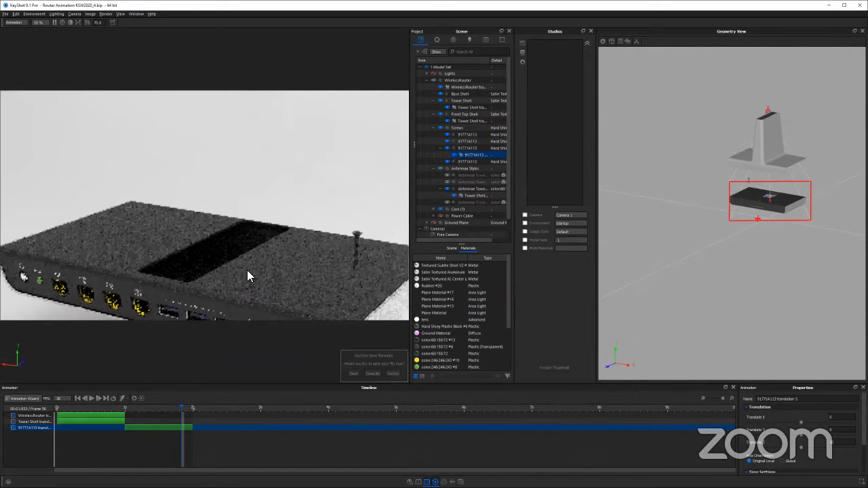
scroll(350, 289, "down", 3)
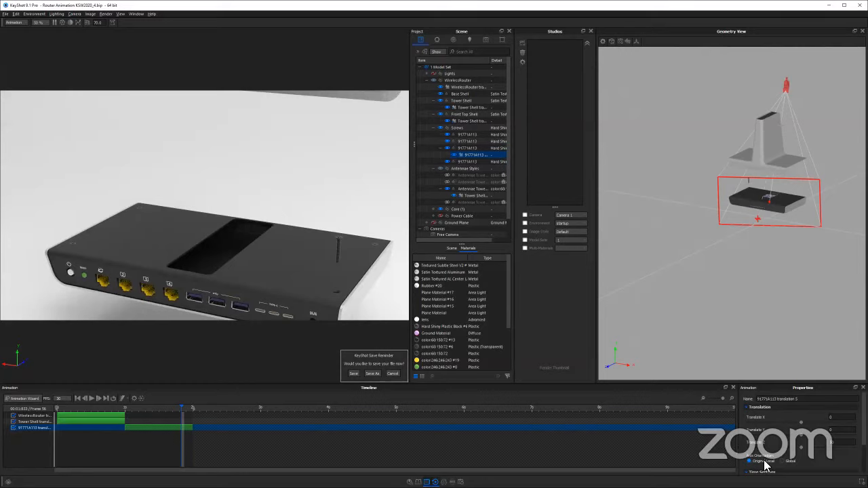
left_click(843, 442)
left_click(194, 407)
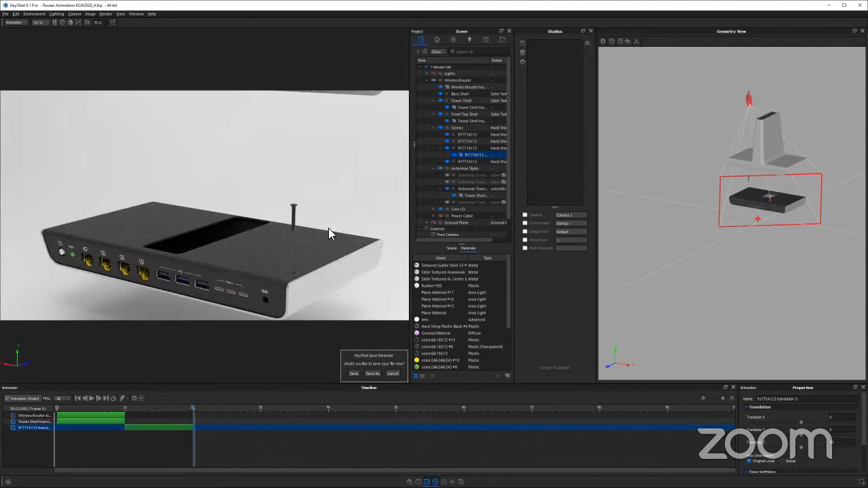
scroll(297, 252, "up", 3)
scroll(316, 255, "down", 3)
left_click_drag(276, 248, 282, 209)
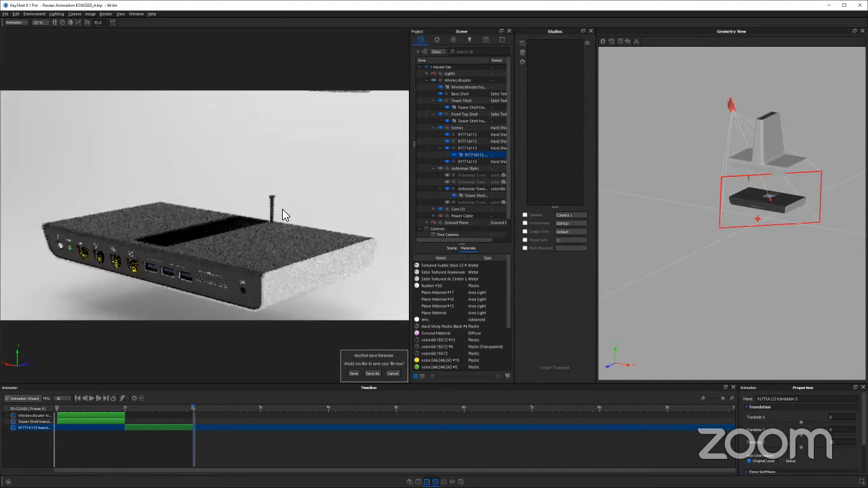
scroll(304, 202, "up", 2)
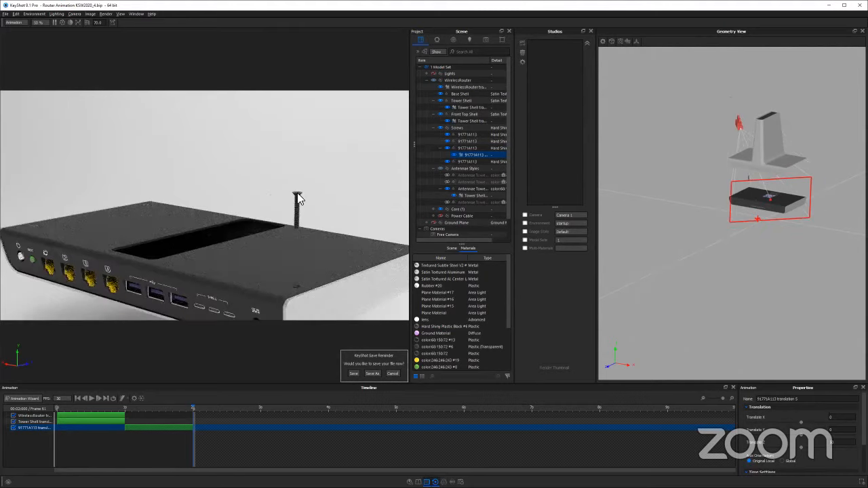
Copy the screw's translation, paste it as a linked animation onto the other three screws, and scrub to 2 seconds to check them
left_click(464, 149)
left_click(469, 154)
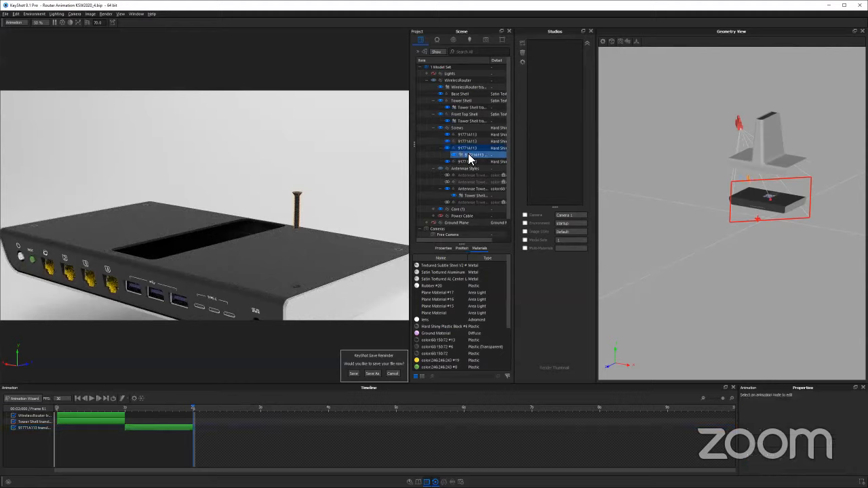
left_click(468, 156)
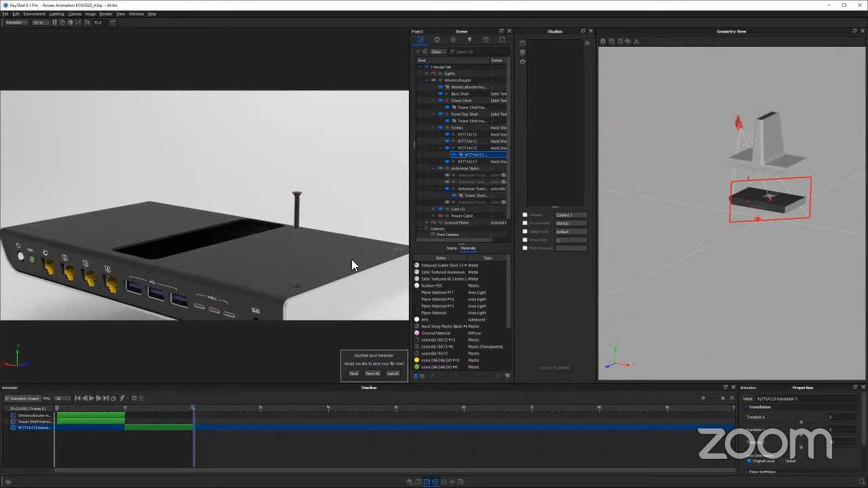
left_click(467, 135)
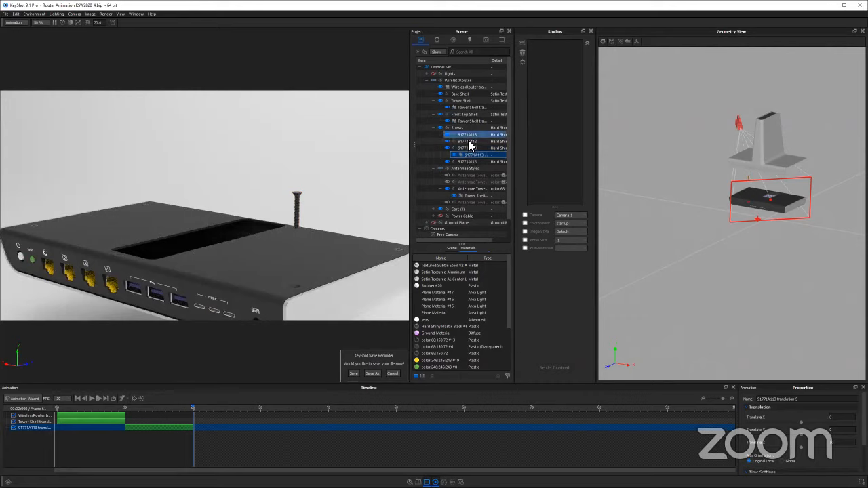
left_click(468, 141, "shift")
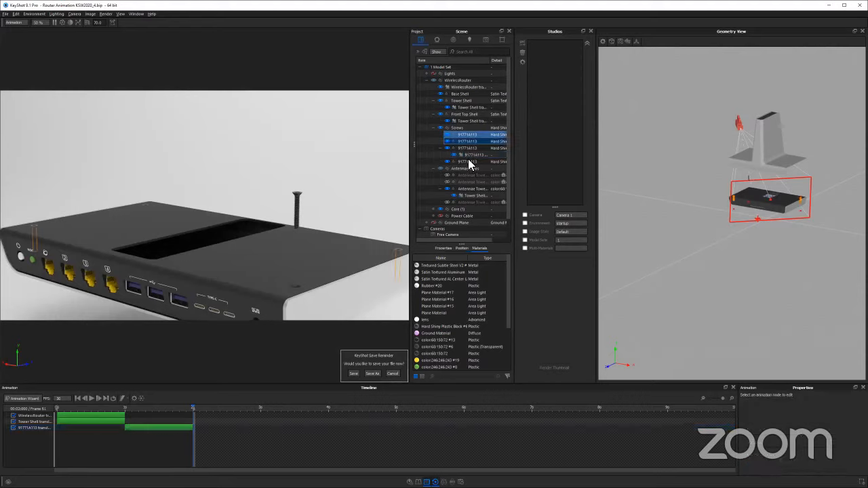
left_click(468, 162, "ctrl")
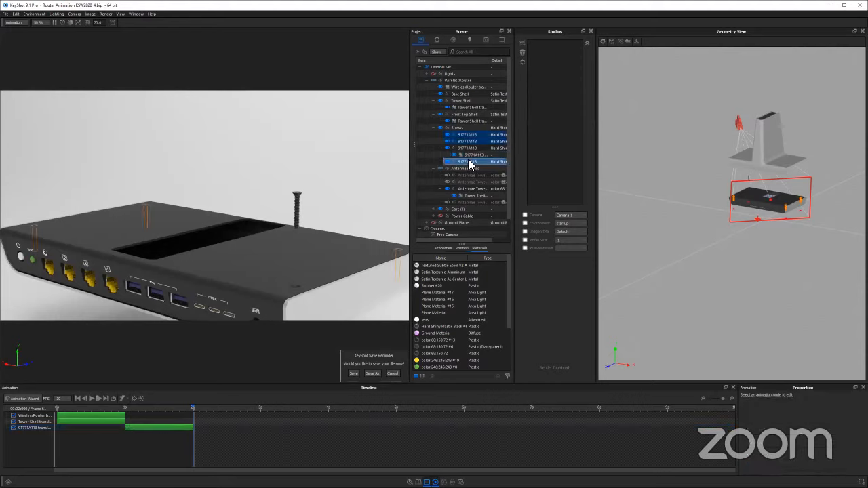
right_click(470, 164)
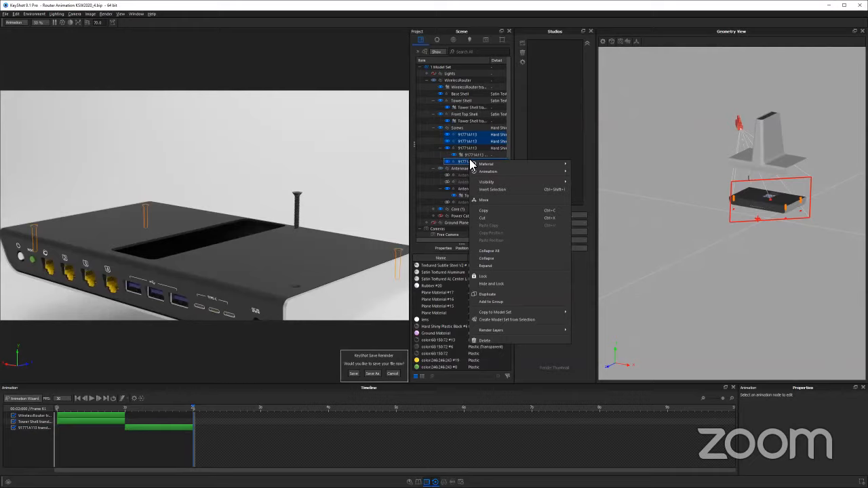
mouse_move(493, 174)
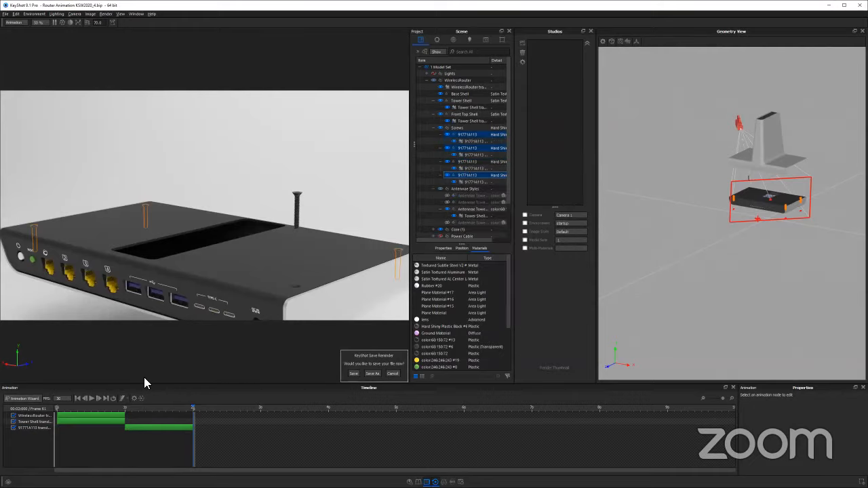
left_click(175, 408)
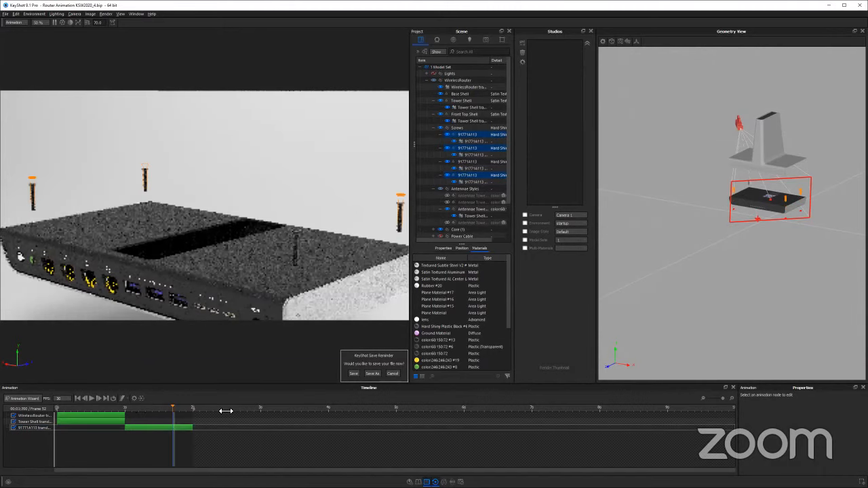
left_click_drag(223, 410, 227, 409)
left_click_drag(240, 261, 267, 254)
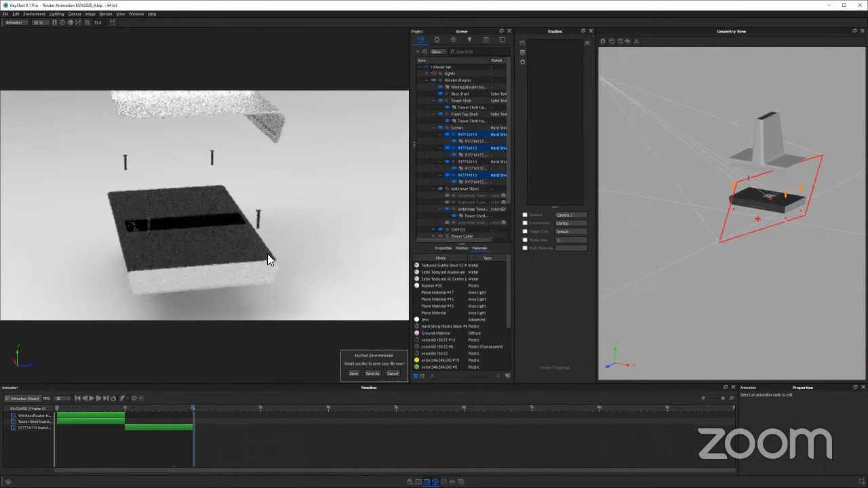
Paste the copied screw translation as an unlinked animation onto the Core Lid and scrub between 1 and 2 seconds
left_click(263, 250)
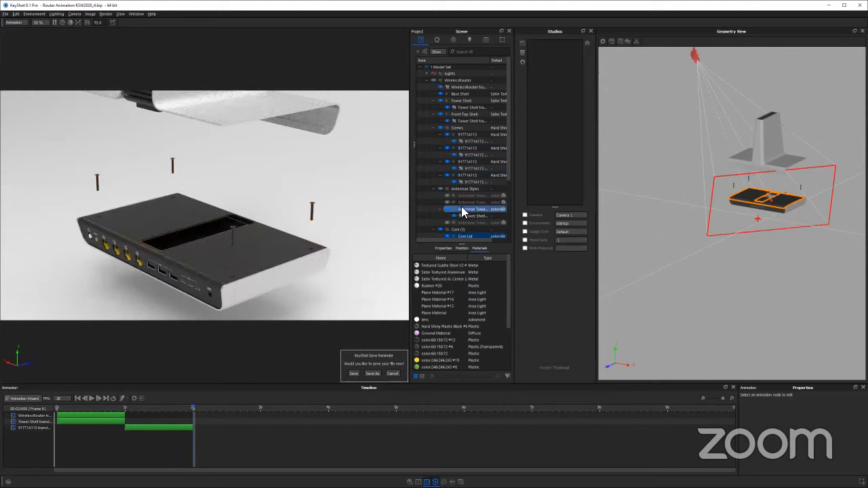
scroll(471, 206, "down", 2)
right_click(484, 201)
mouse_move(490, 206)
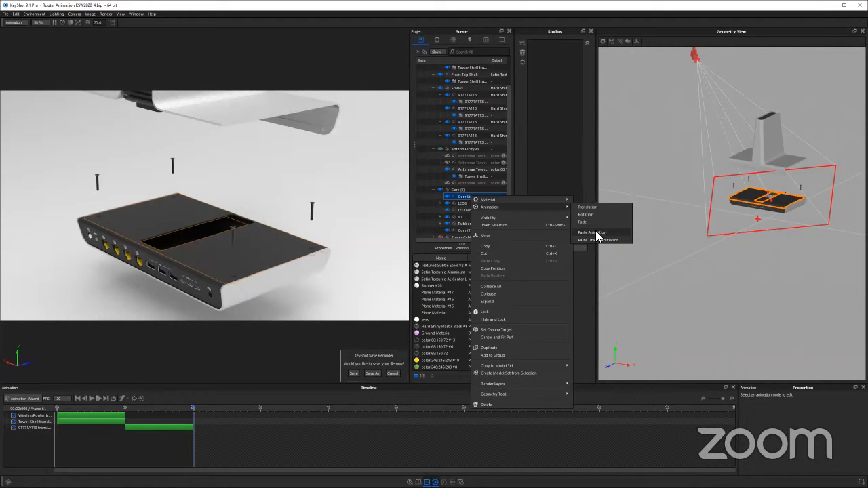
left_click(601, 232)
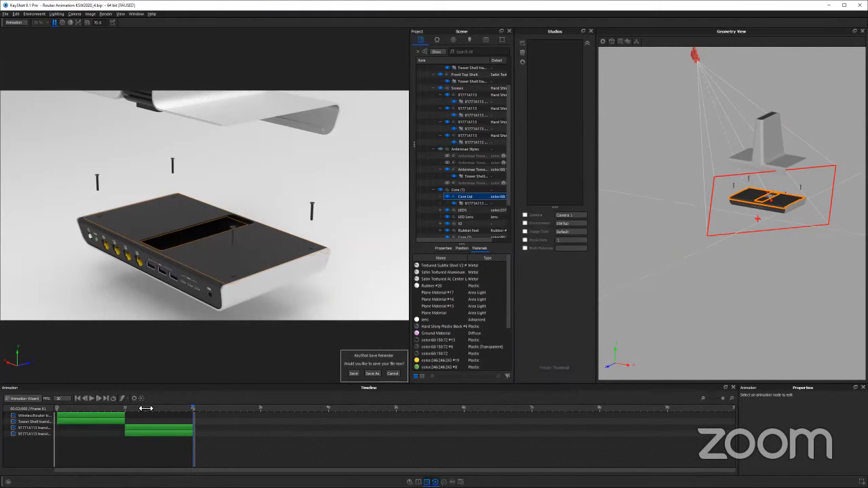
left_click_drag(143, 405, 230, 405)
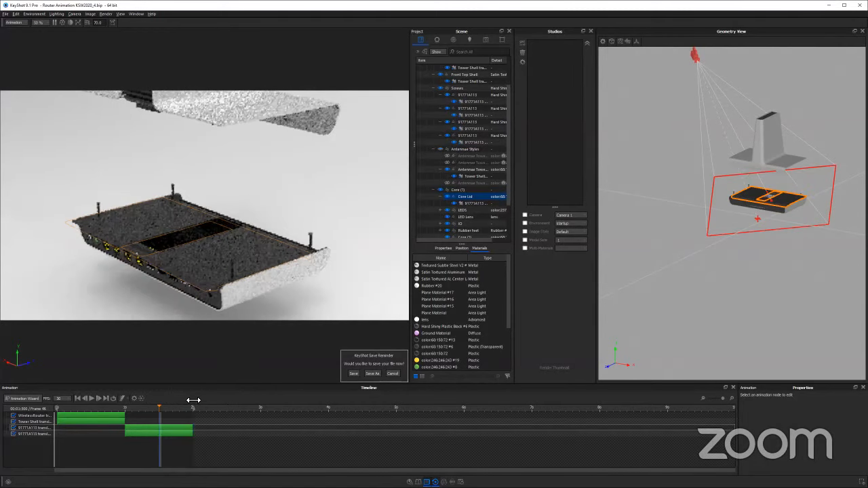
left_click(163, 405)
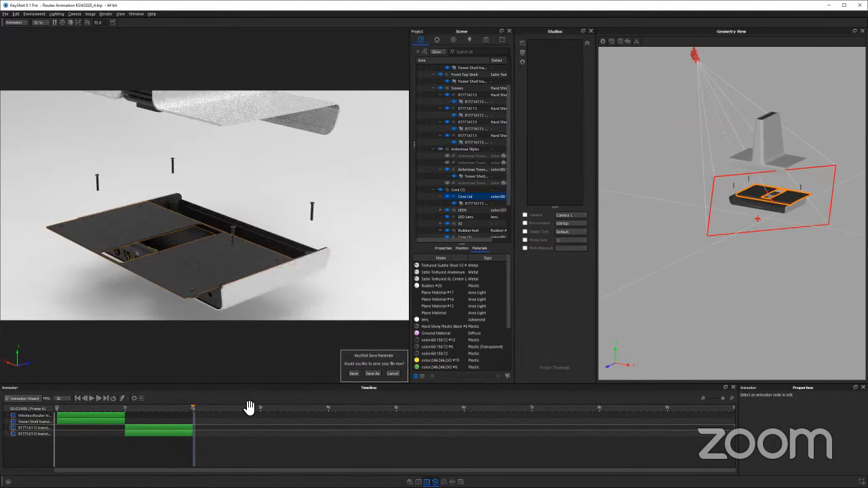
Switch the Core Lid's translation to Global orientation and set its Z distance to 0
left_click(172, 432)
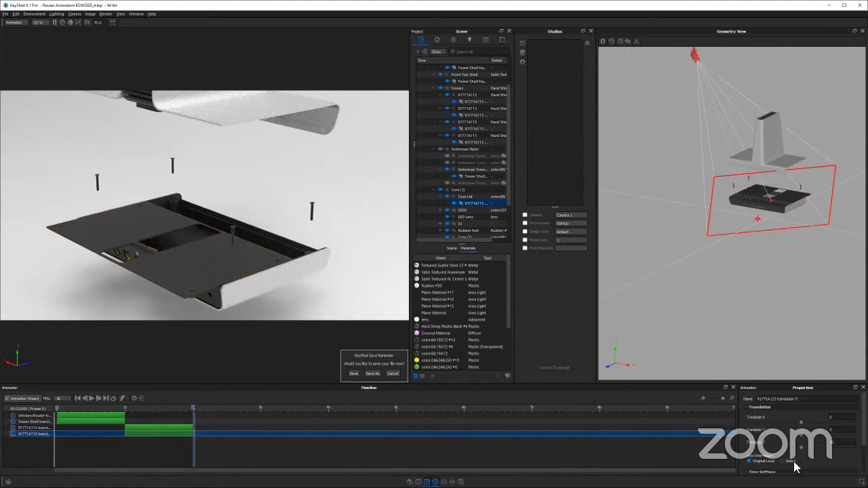
left_click_drag(133, 251, 265, 248)
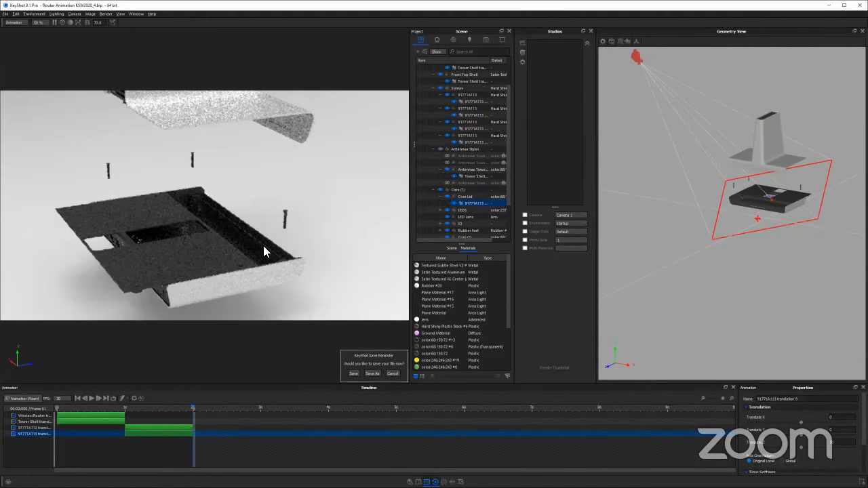
left_click(842, 444)
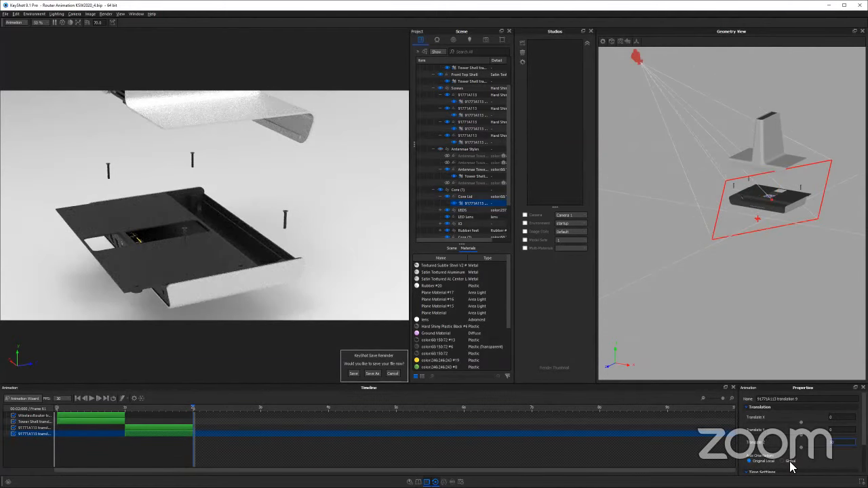
left_click(782, 461)
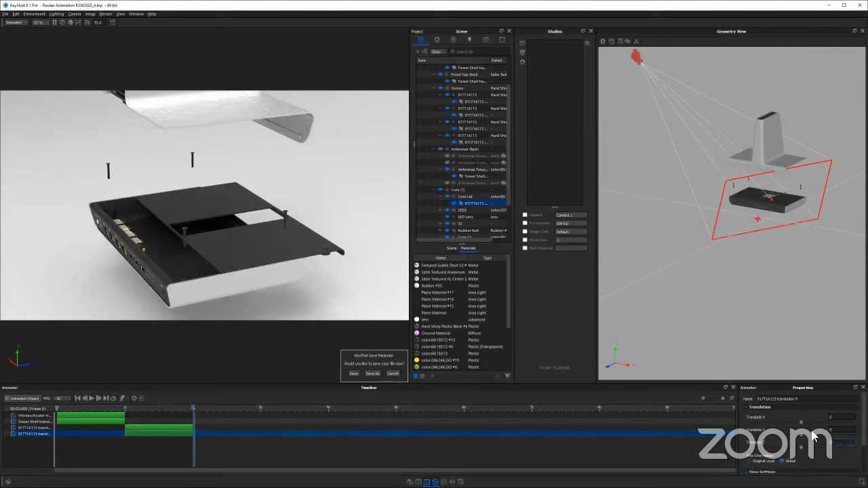
Set the Core Lid's Y translation to 20, scrub the timeline and check the lid from several angles
key("shift+Tab")
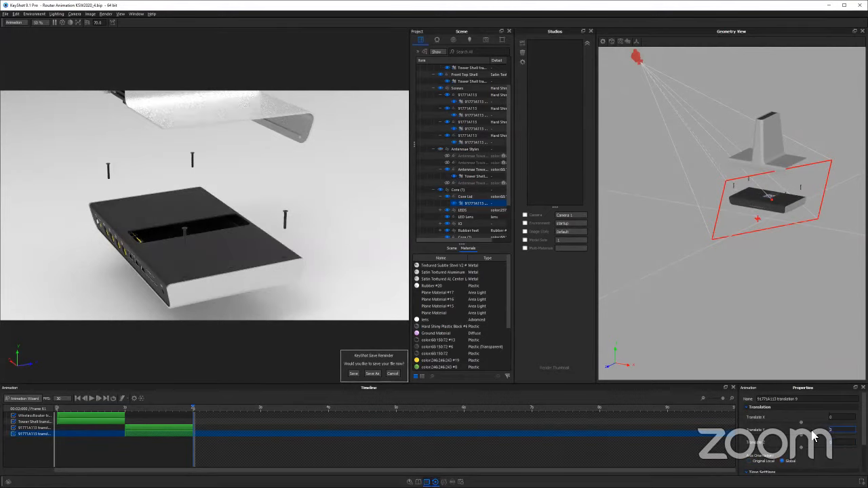
type("25")
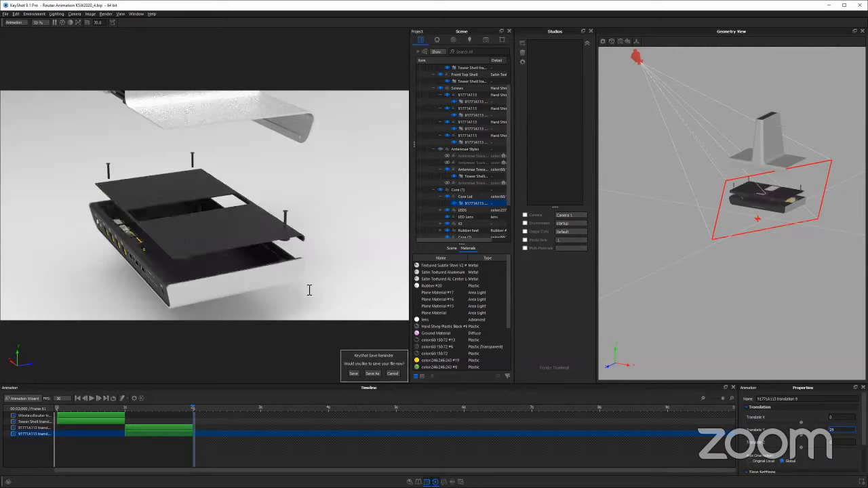
key("BackSpace")
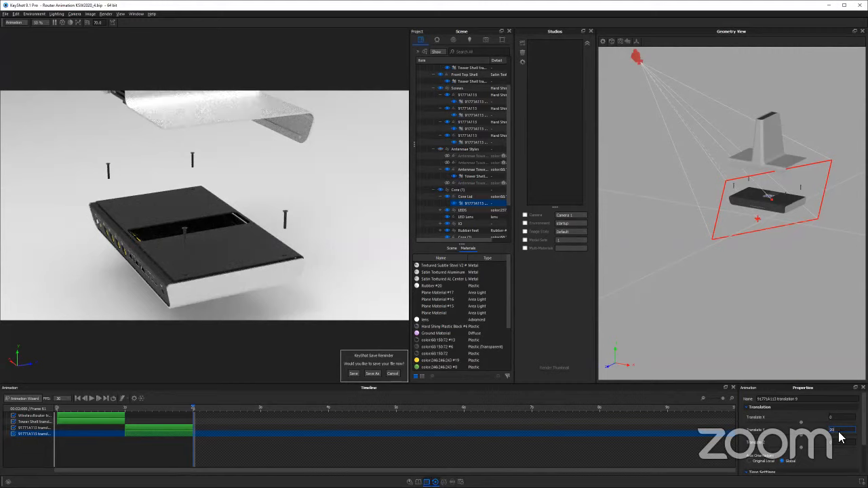
type("0")
left_click_drag(101, 406, 245, 410)
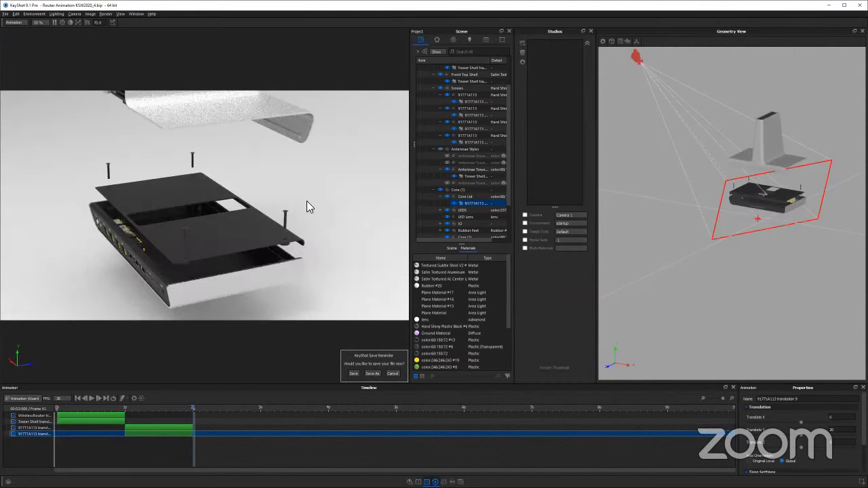
left_click_drag(130, 189, 225, 222)
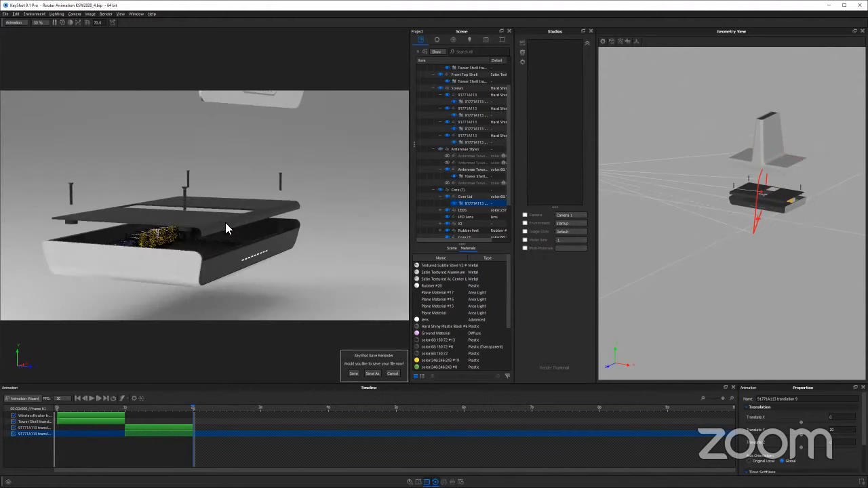
middle_click_drag(228, 224, 259, 241)
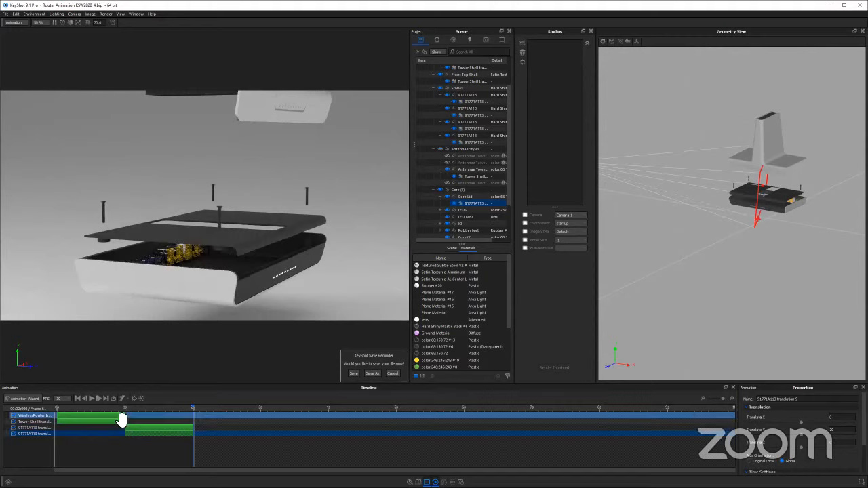
Extend the WirelessRouter translation on the timeline to end at about 2 seconds and scrub through the animation
left_click(137, 428)
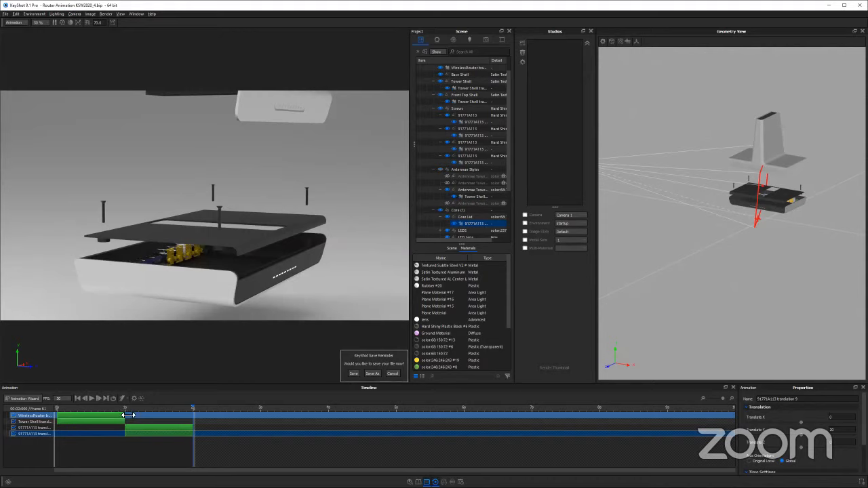
left_click_drag(128, 415, 28, 401)
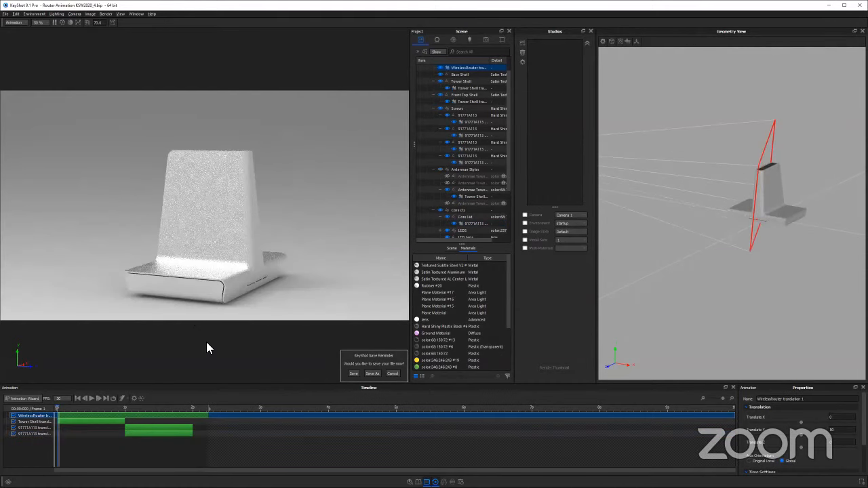
left_click(66, 406)
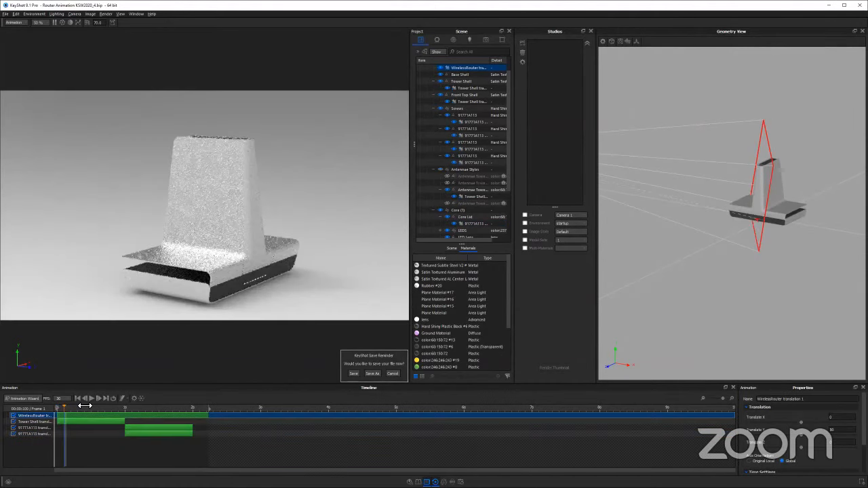
left_click_drag(99, 404, 226, 405)
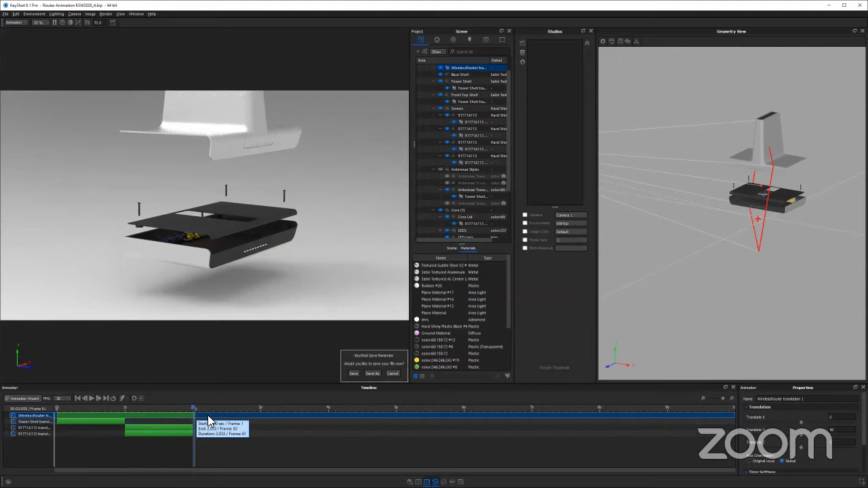
left_click(202, 428)
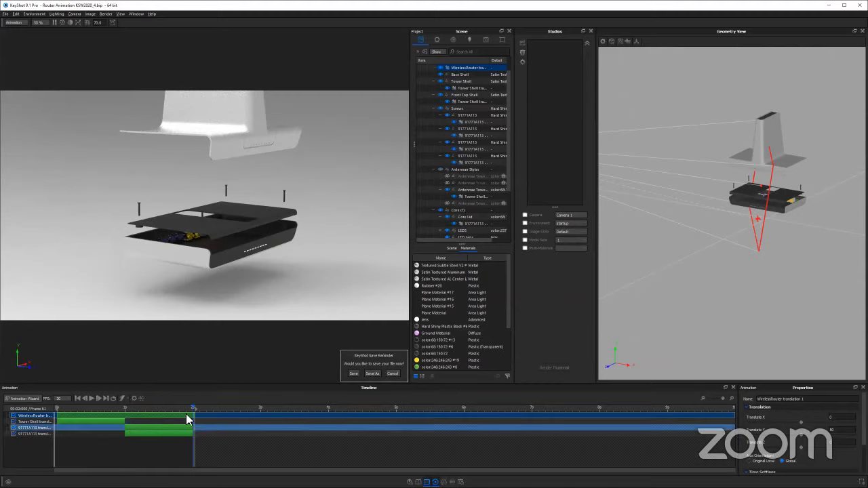
left_click(134, 417)
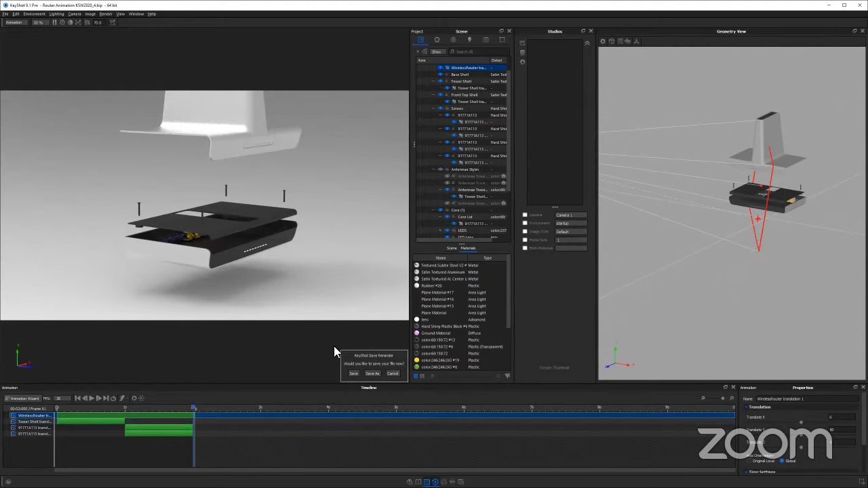
Dismiss the save reminder without saving and inspect the exploded router from several angles
left_click_drag(289, 270, 377, 361)
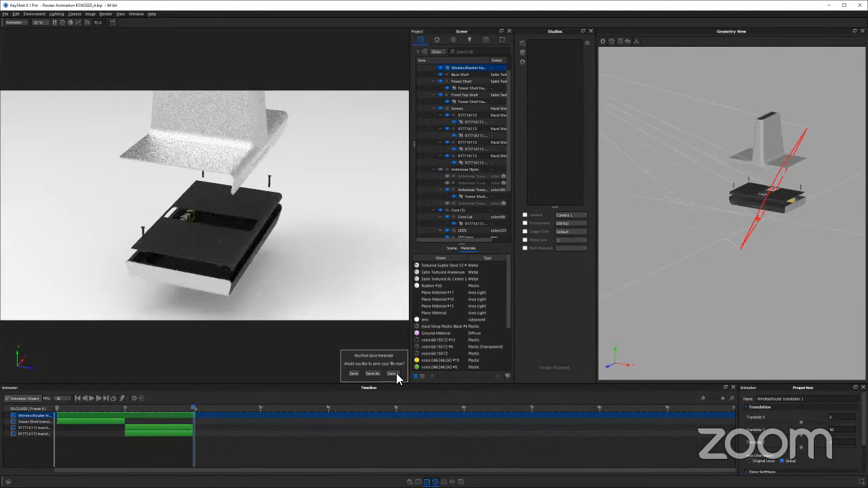
left_click(396, 373)
left_click_drag(237, 255, 238, 297)
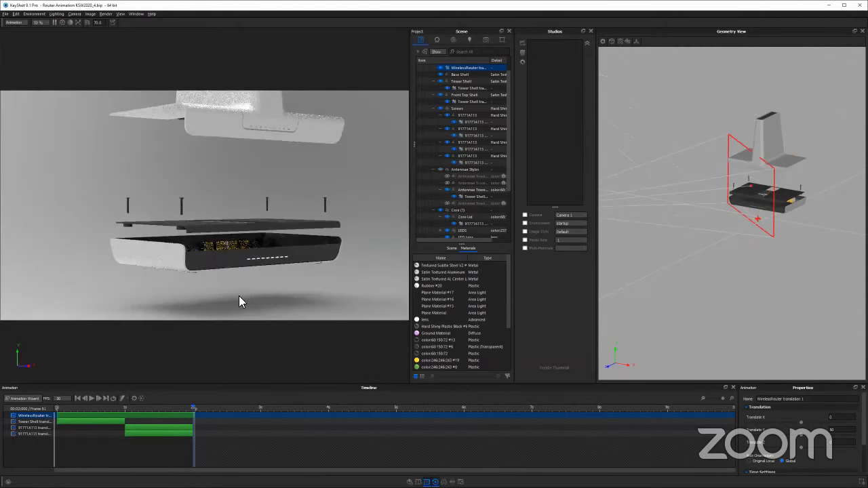
left_click_drag(236, 214, 252, 120)
Set the Tower Shell translation's Y distance to 75 and scrub from the start to about 2 seconds
left_click(147, 428)
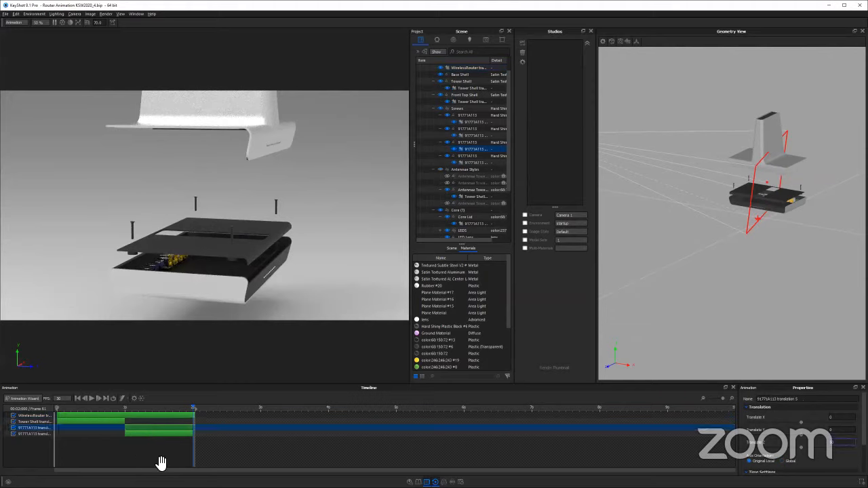
left_click(116, 422)
left_click_drag(829, 434, 810, 435)
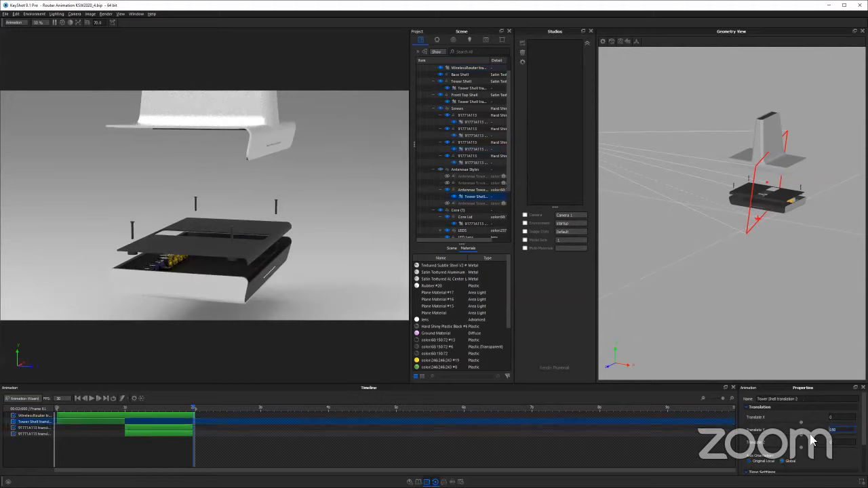
type("75")
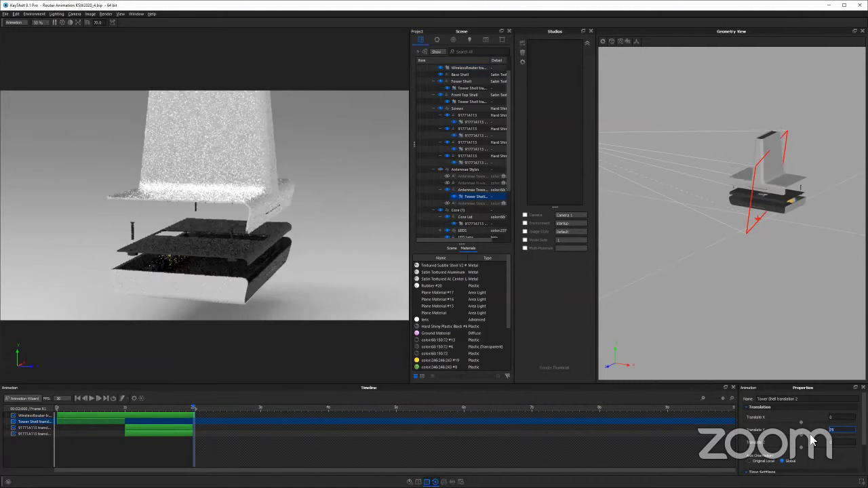
left_click_drag(234, 249, 133, 242)
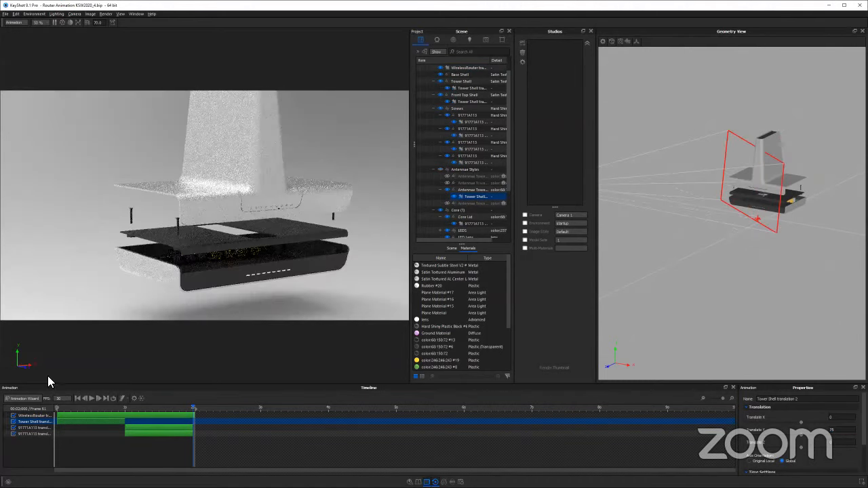
left_click_drag(77, 410, 227, 394)
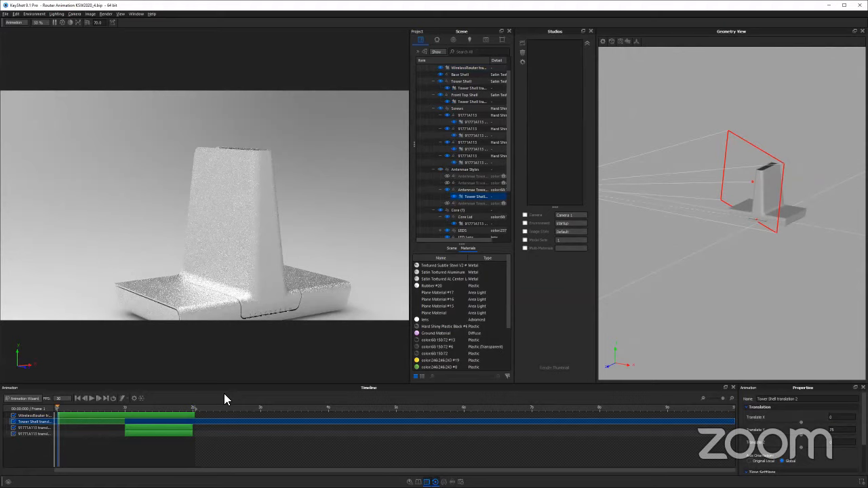
Set Camera 1 to the Front standard view and frame the whole exploded router
left_click_drag(330, 255, 314, 238)
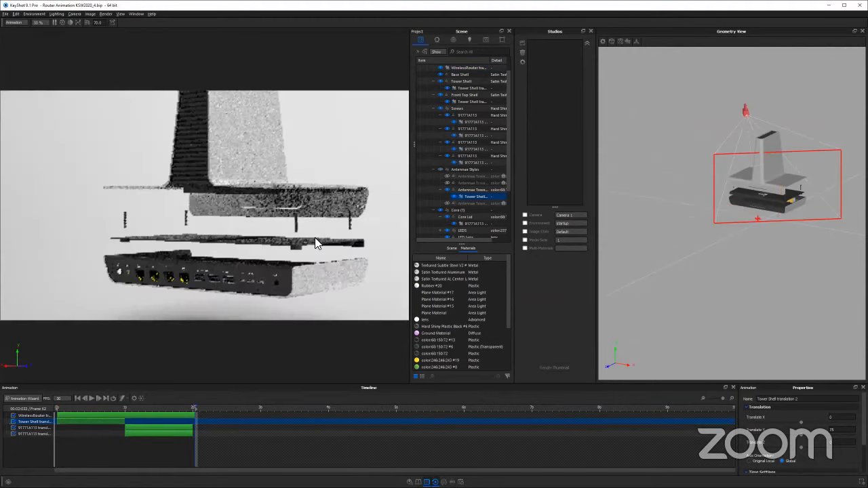
left_click_drag(67, 240, 268, 221)
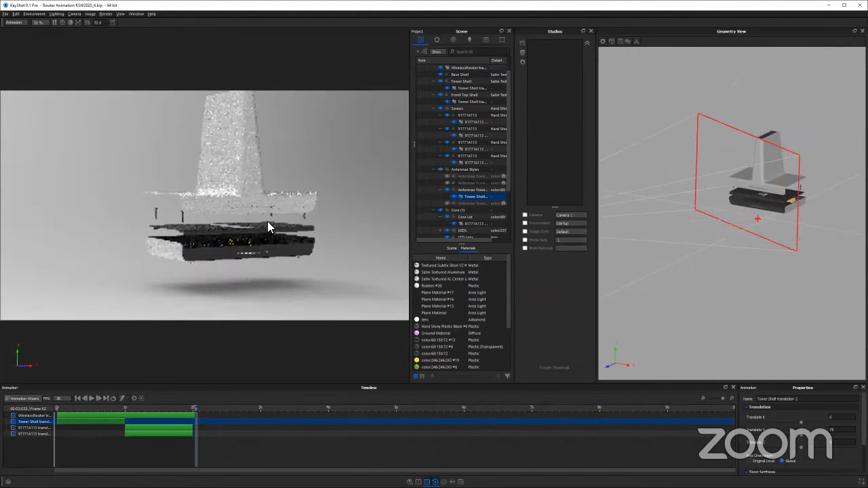
scroll(187, 209, "up", 3)
left_click_drag(352, 219, 515, 214)
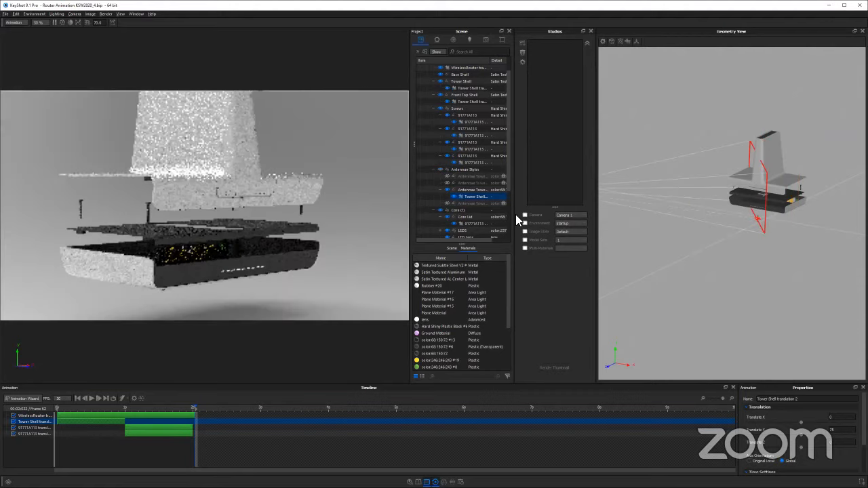
left_click_drag(575, 215, 256, 223)
left_click_drag(206, 214, 295, 217)
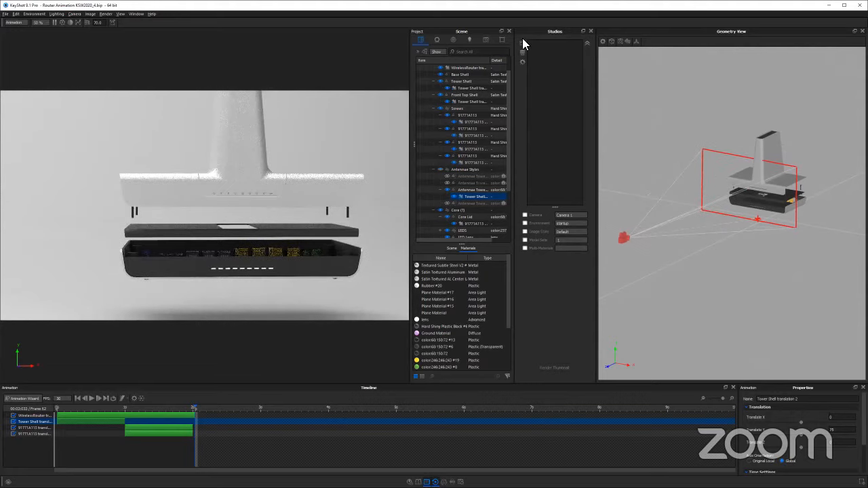
key("c")
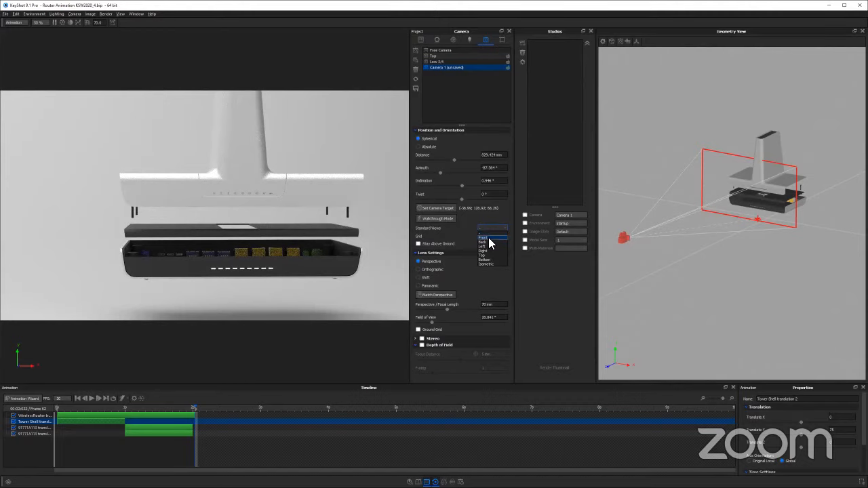
left_click(489, 237)
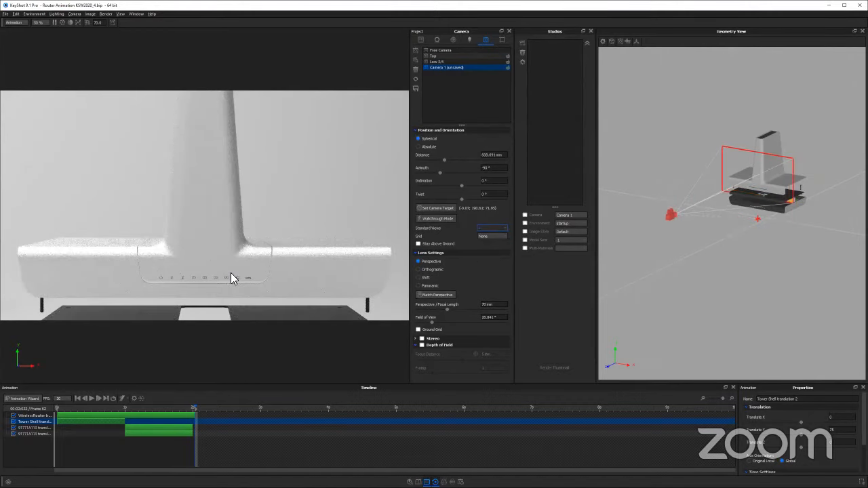
scroll(236, 203, "down", 3)
middle_click_drag(237, 202, 242, 175)
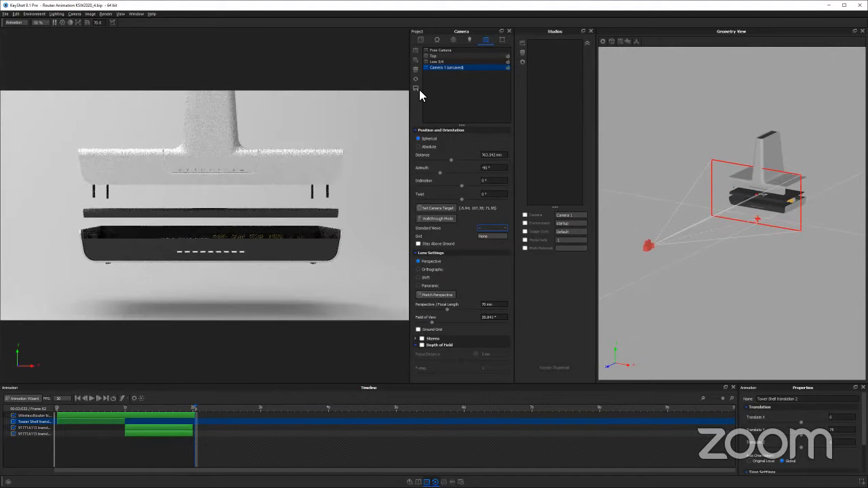
Save the changed Camera 1 view and rename the camera as Orbit Front
double_click(444, 69)
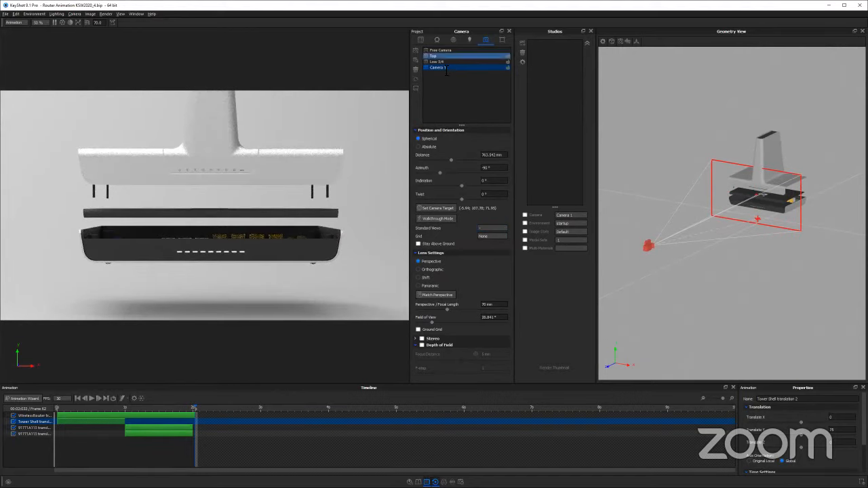
double_click(441, 69)
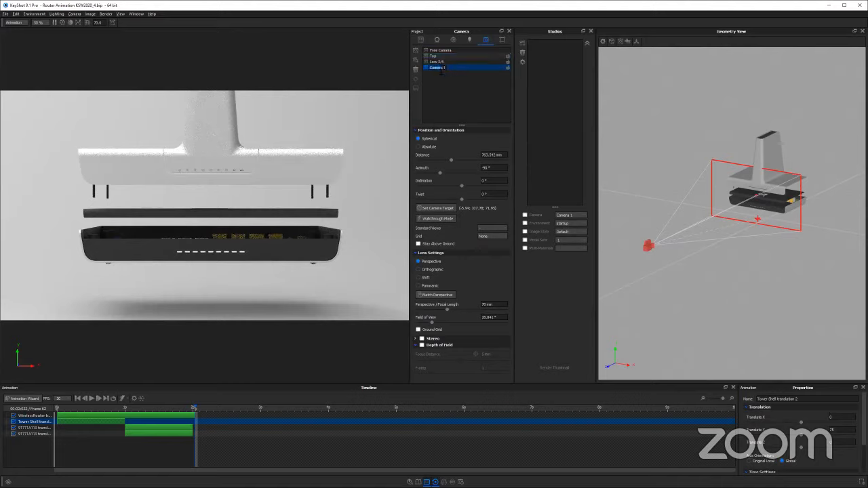
type("Orbit")
key("Return")
type("Front")
key("Return")
right_click(442, 71)
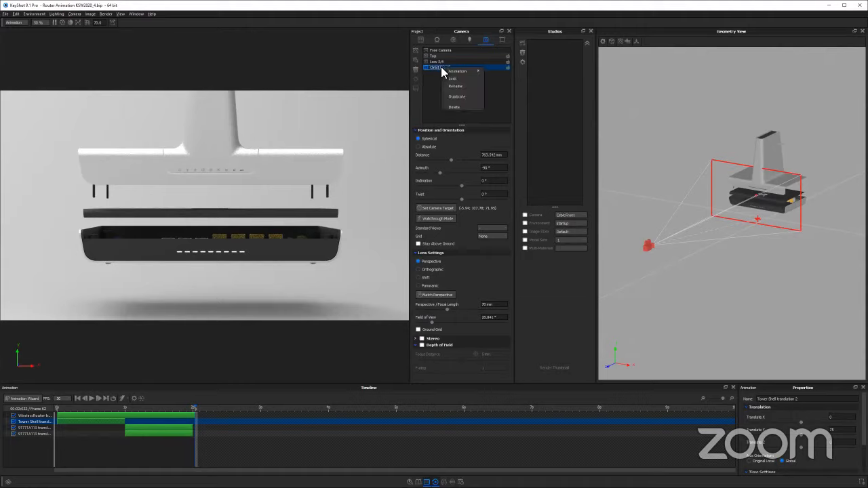
mouse_move(457, 71)
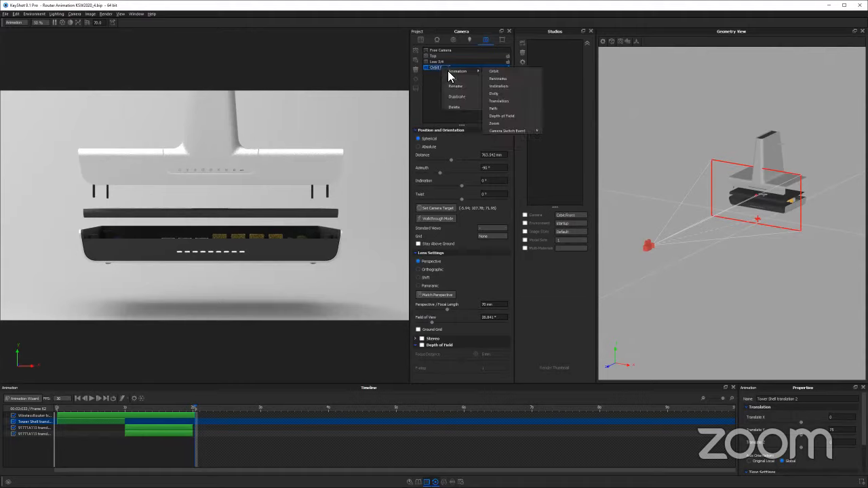
left_click(32, 399)
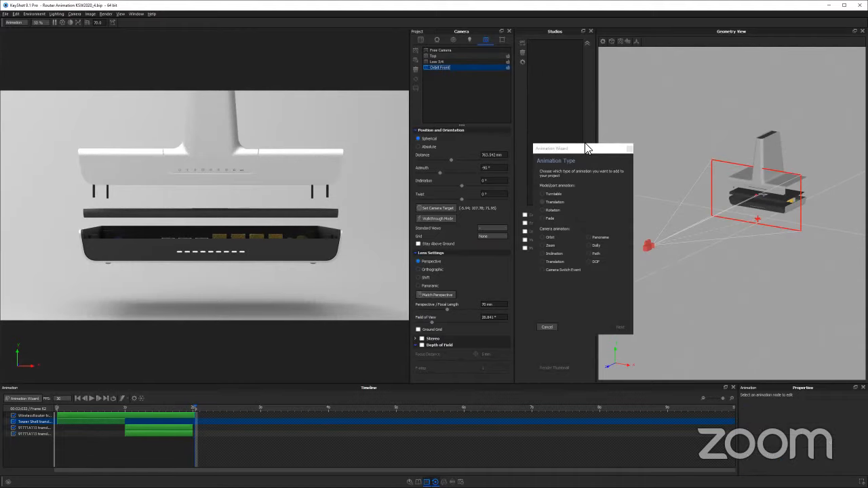
left_click_drag(586, 148, 328, 122)
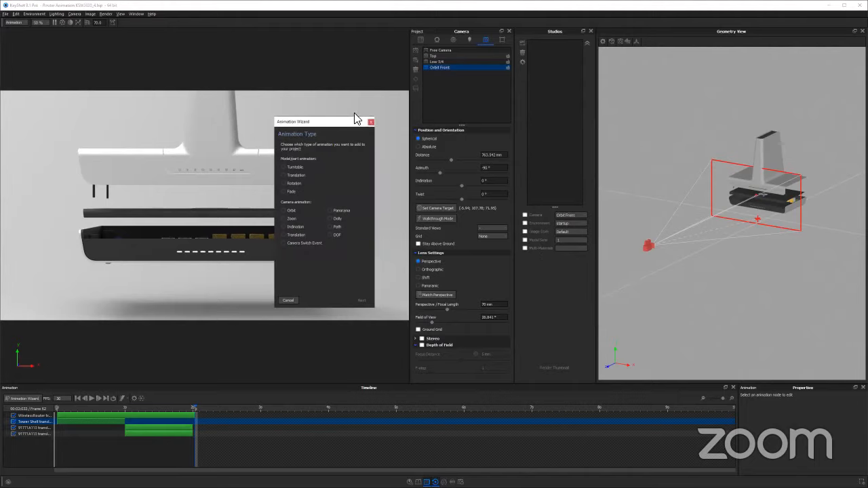
Add an Orbit animation to the Orbit Front camera and scrub through its beginning
right_click(437, 69)
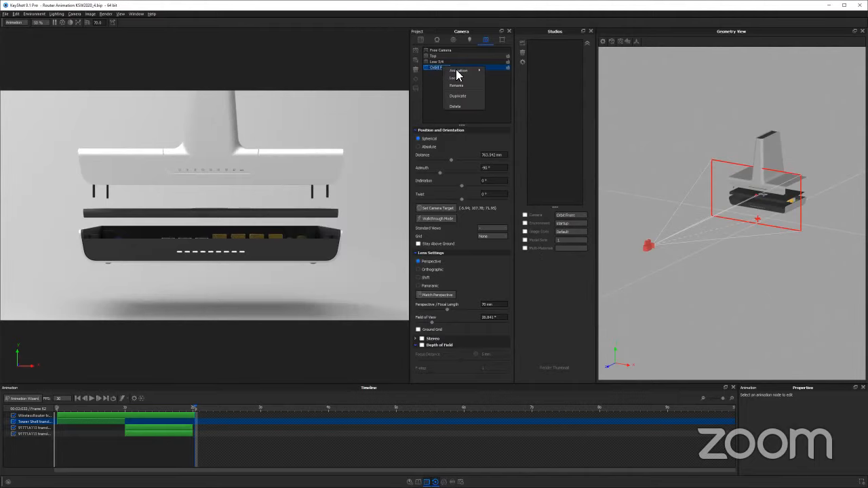
mouse_move(457, 72)
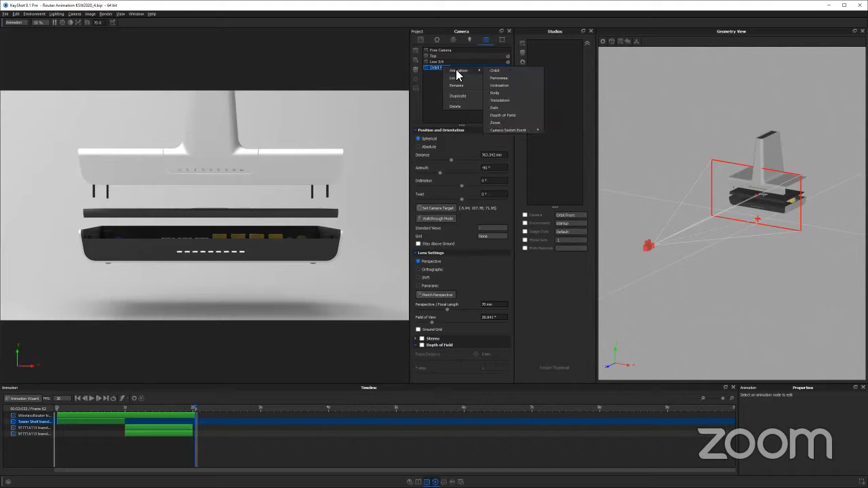
left_click(503, 72)
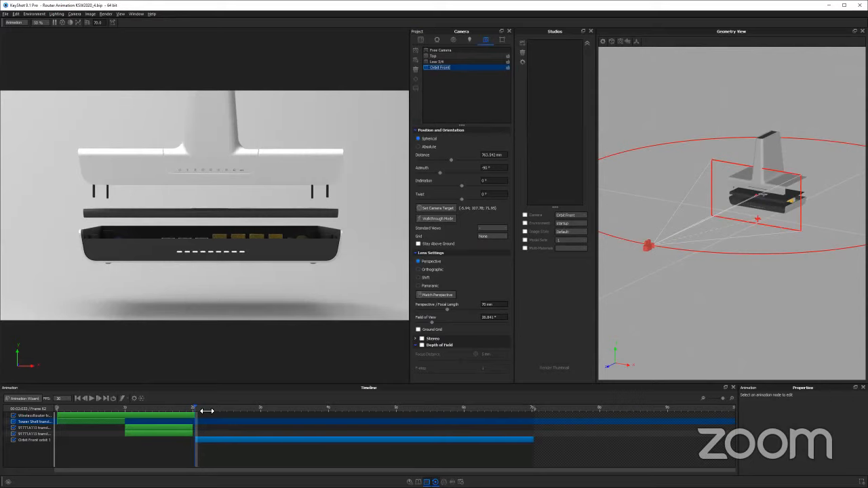
left_click_drag(207, 410, 229, 401)
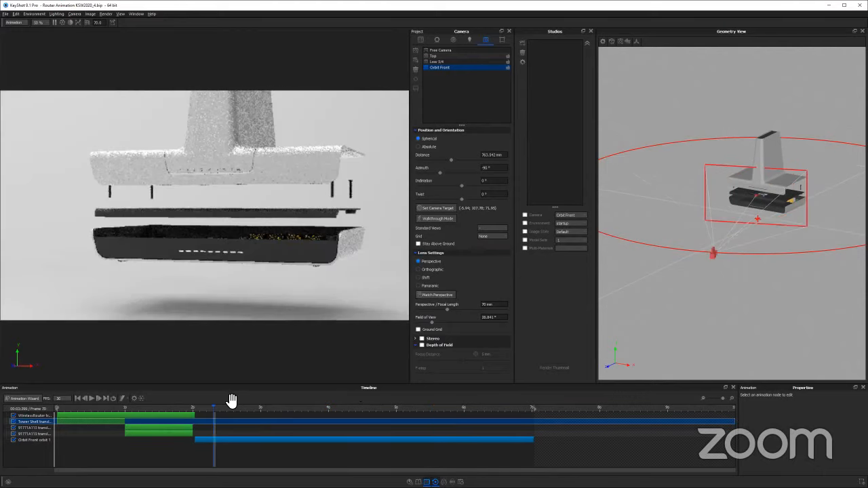
Select the Orbit Front orbit, align its start to 2 seconds and enlarge the animation timeline and properties area
left_click(241, 439)
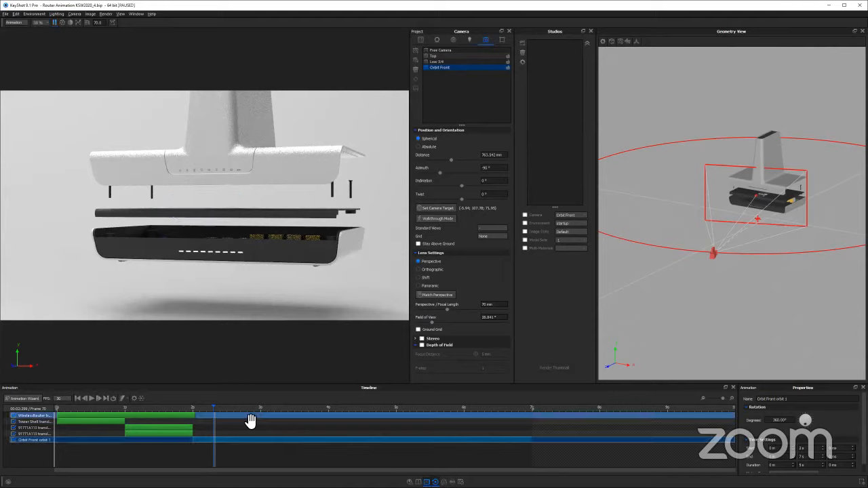
left_click(804, 445)
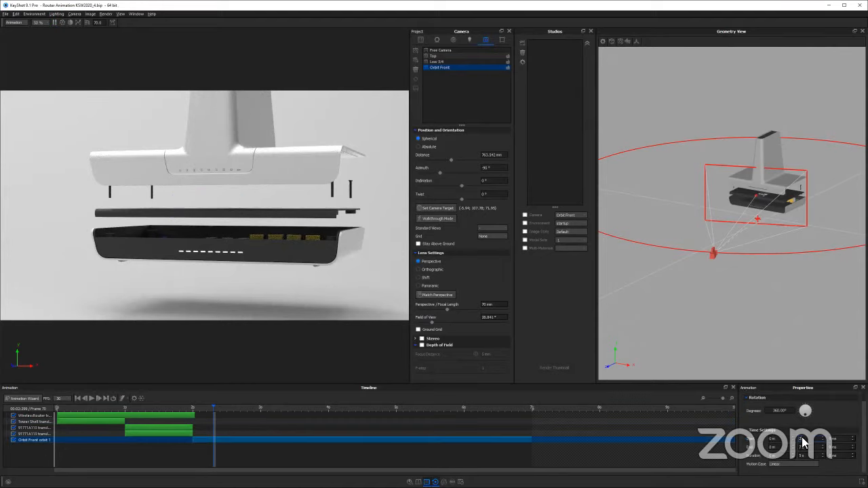
left_click_drag(645, 384, 645, 349)
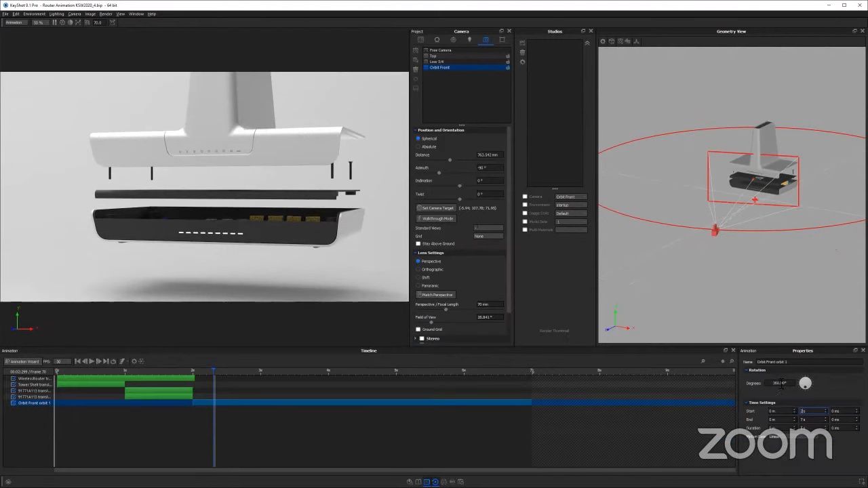
Set the orbit's rotation to -140 degrees and scrub the timeline to its end at 7 seconds
left_click(777, 384)
type("140")
key("Return")
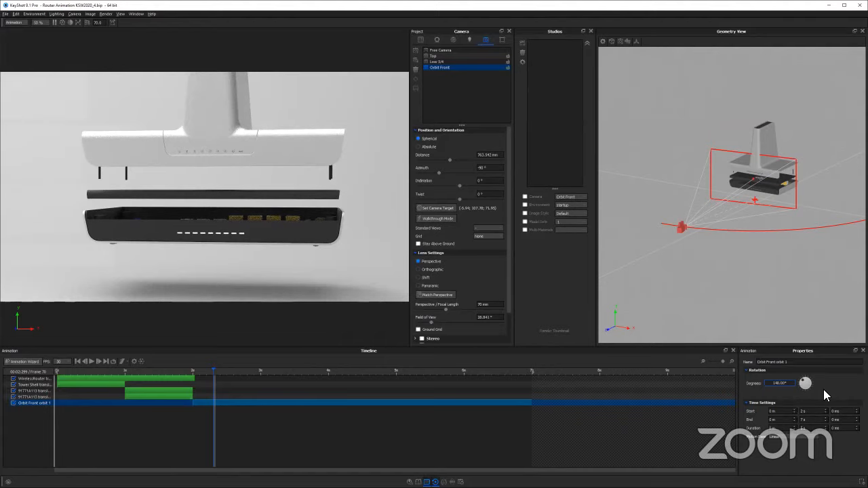
type("-")
key("Return")
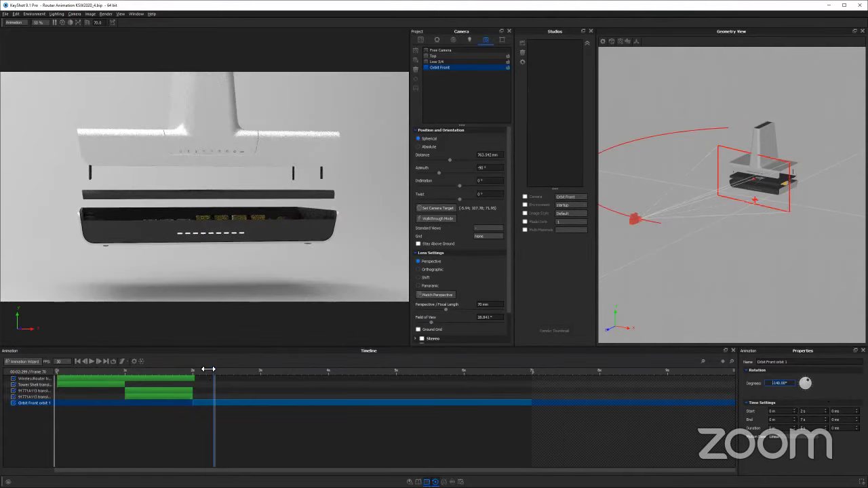
left_click_drag(295, 375, 568, 394)
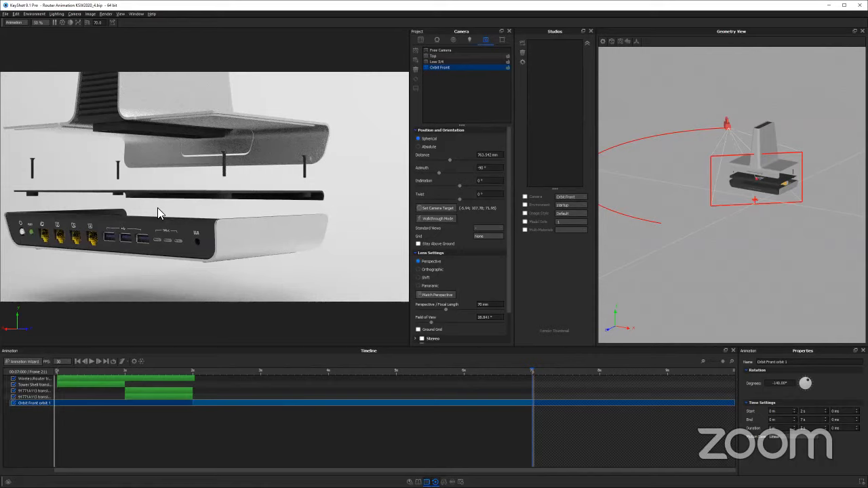
Set the orbit's rotation to -145 degrees and shorten the animation so it ends at about 4 seconds
left_click(778, 381)
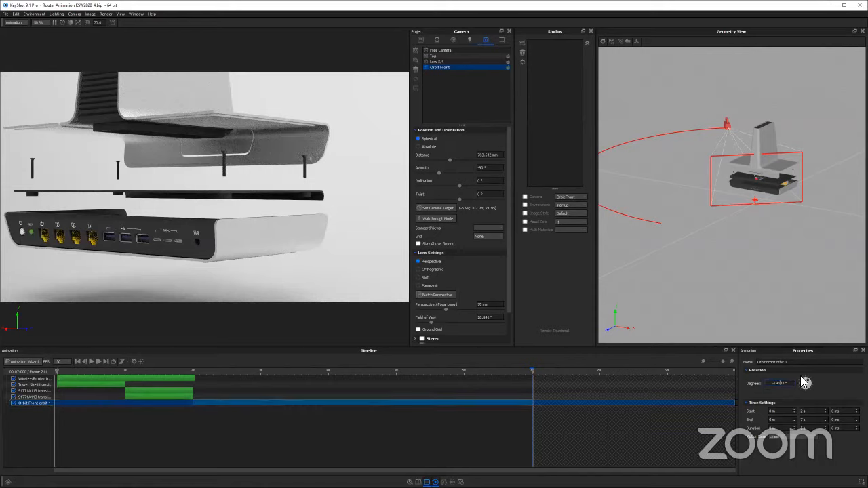
key("Return")
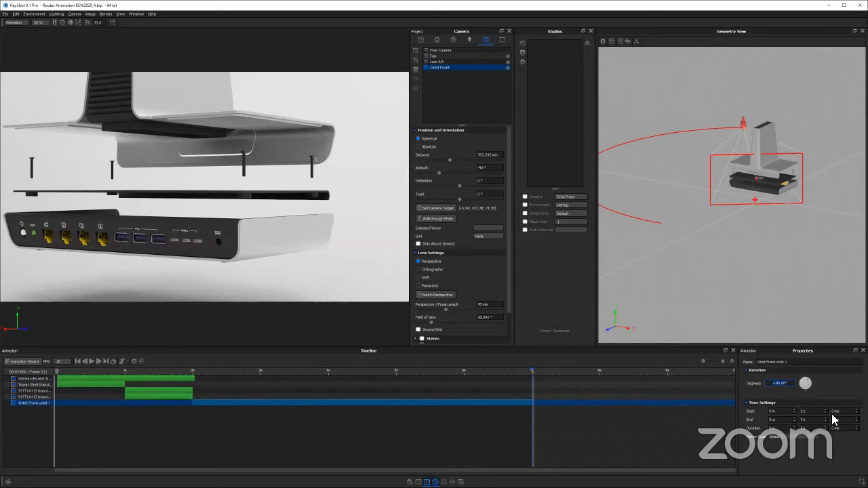
left_click(809, 420)
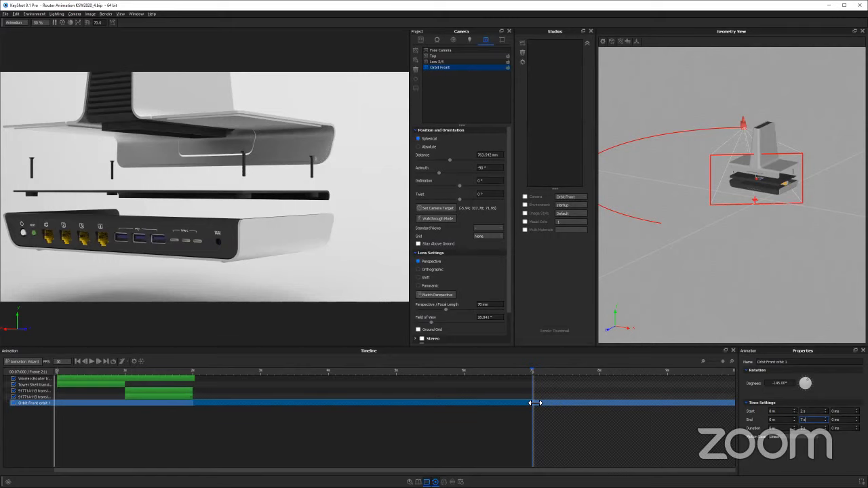
left_click_drag(533, 402, 334, 401)
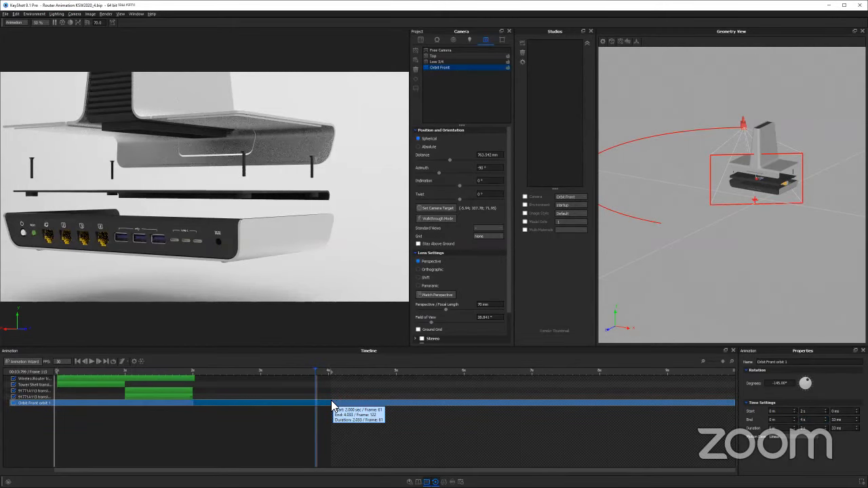
Play back the shortened orbit and examine its camera path from above in the geometry view
left_click(190, 371)
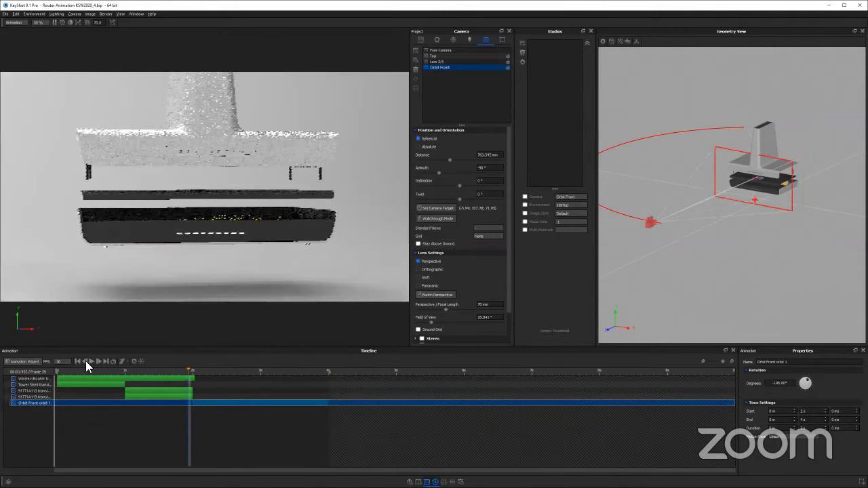
left_click(90, 362)
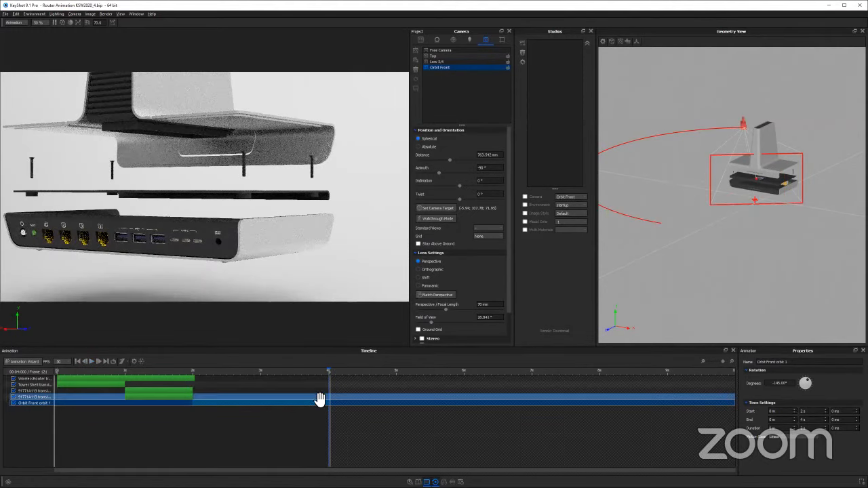
left_click(91, 360)
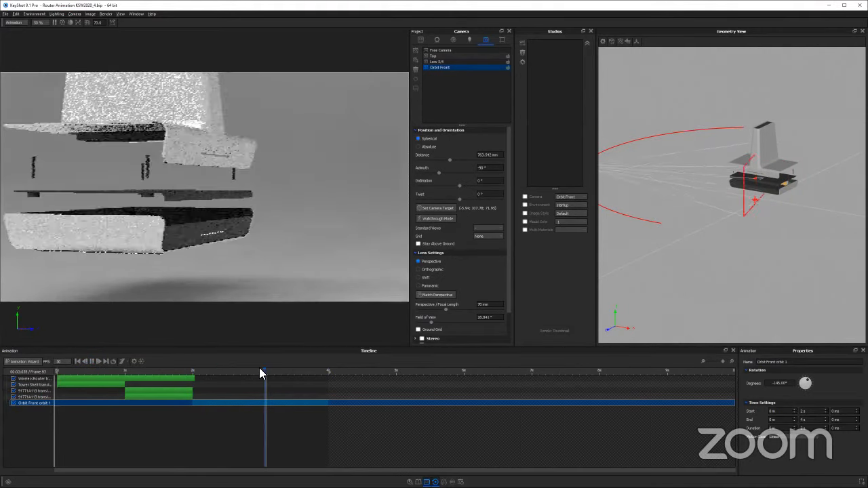
left_click_drag(722, 194, 802, 277)
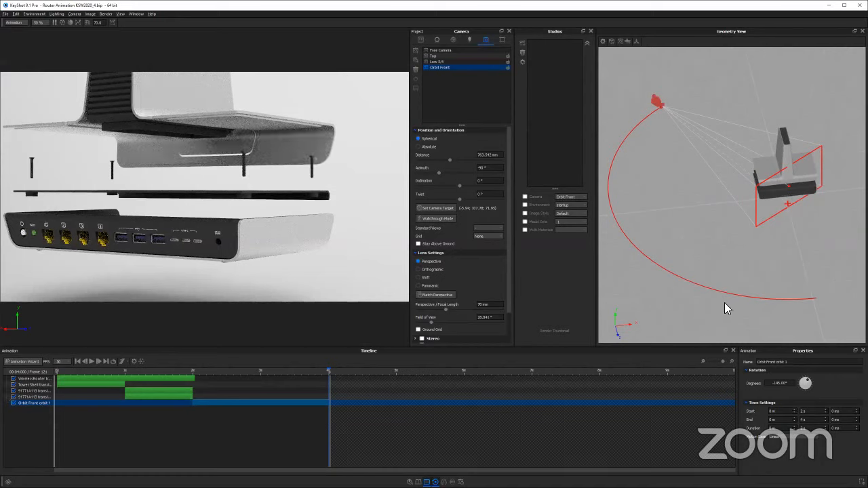
left_click_drag(717, 224, 773, 211)
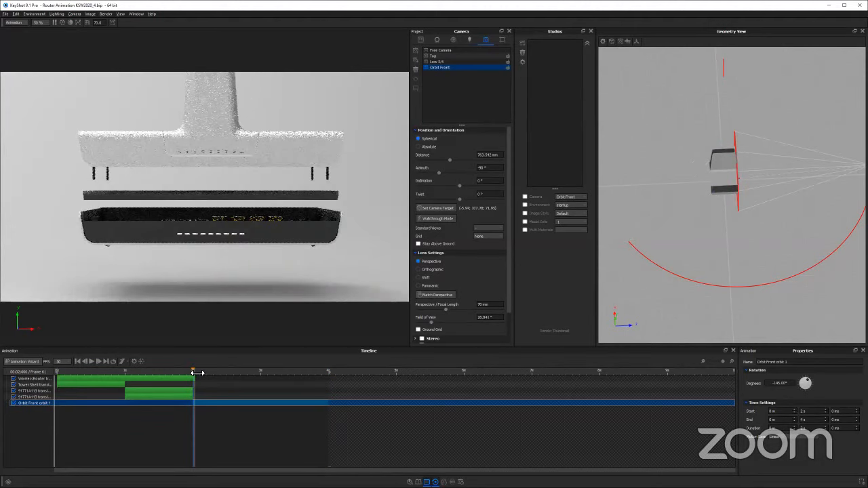
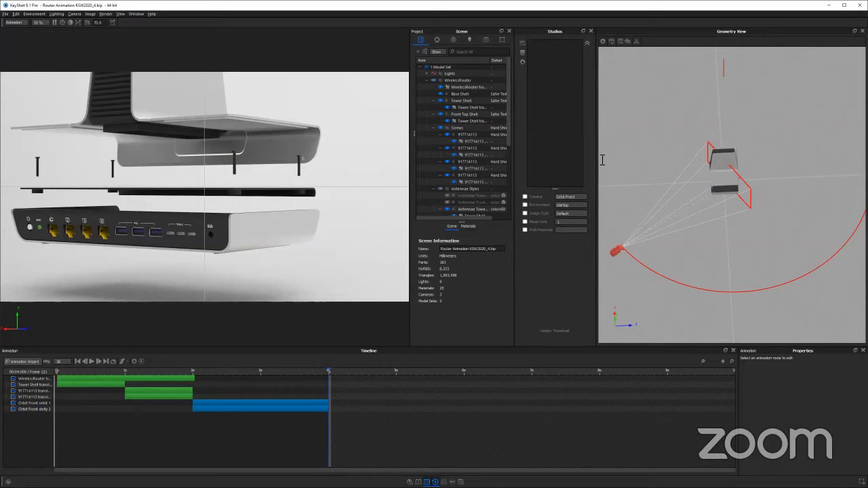
Open the Orbit Front camera's settings and set its composition grid to None
left_click(482, 39)
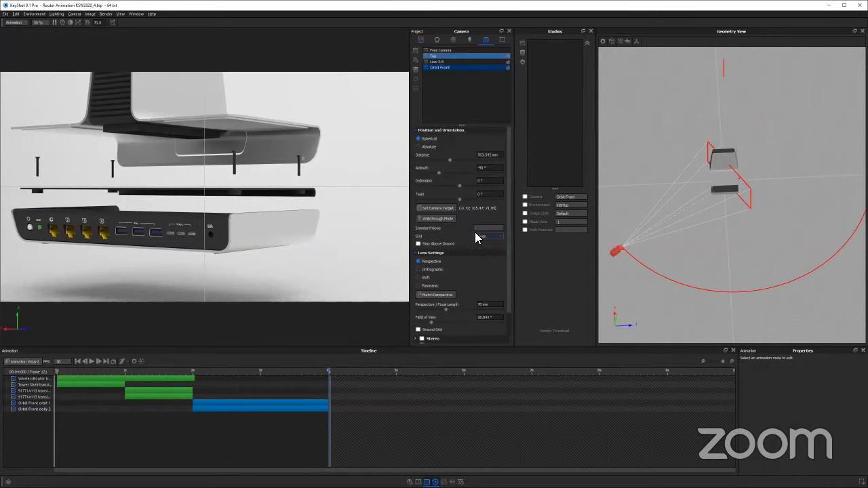
left_click(483, 237)
left_click(486, 241)
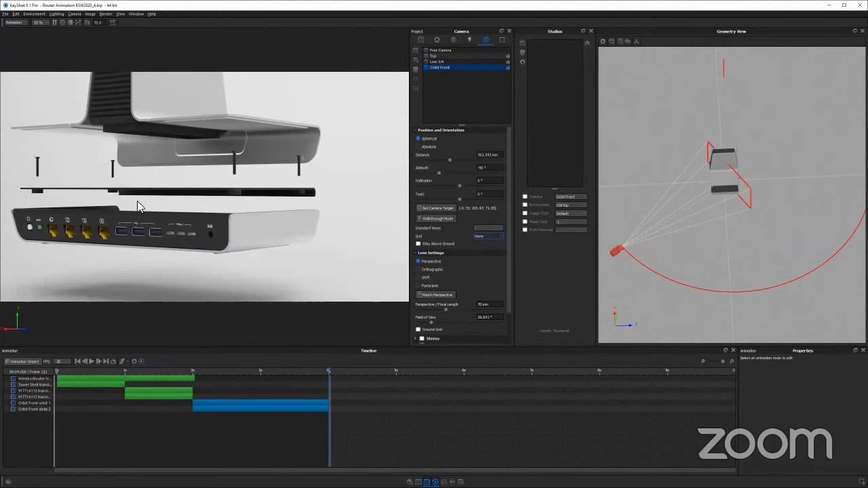
Scrub the timeline between 2 and 4 seconds to examine how the orbit frames the exploded router
left_click(198, 372)
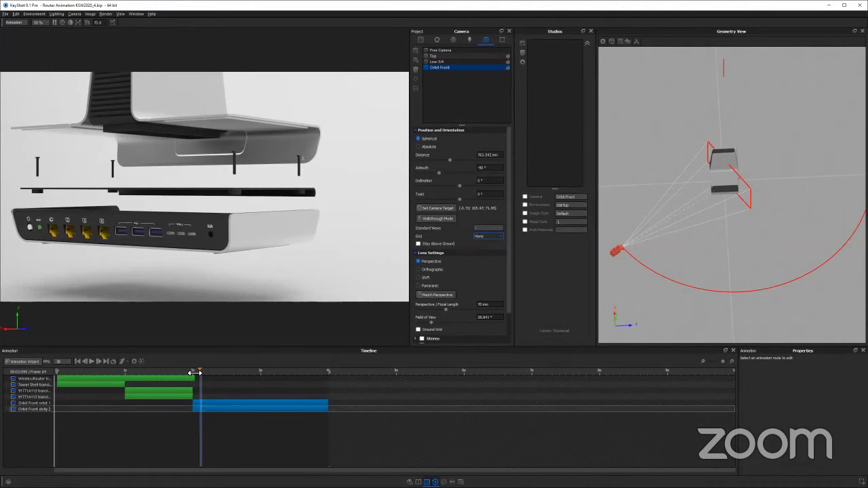
left_click(310, 373)
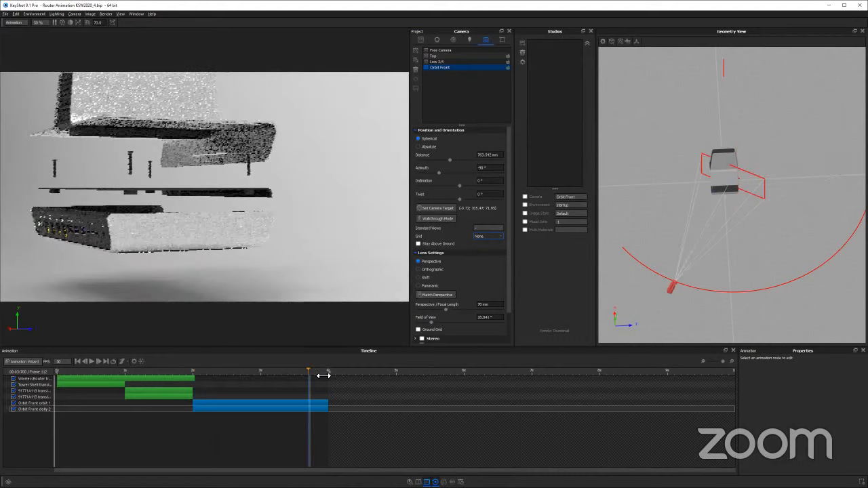
left_click(331, 374)
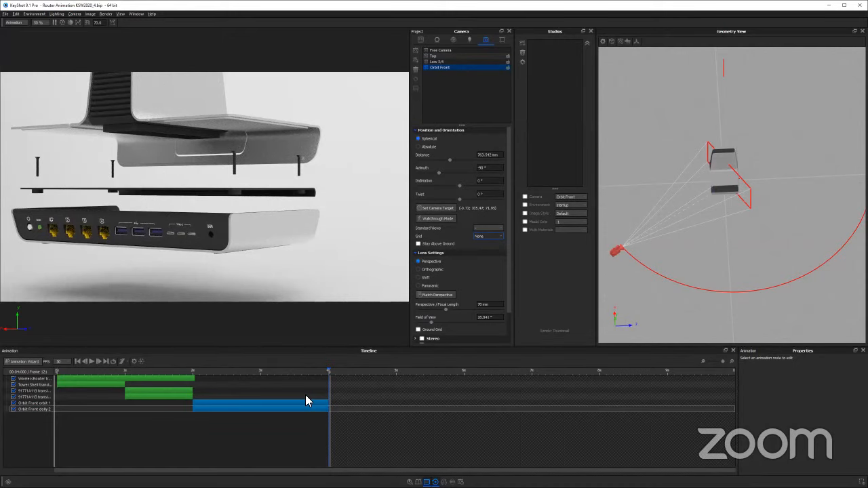
left_click(270, 371)
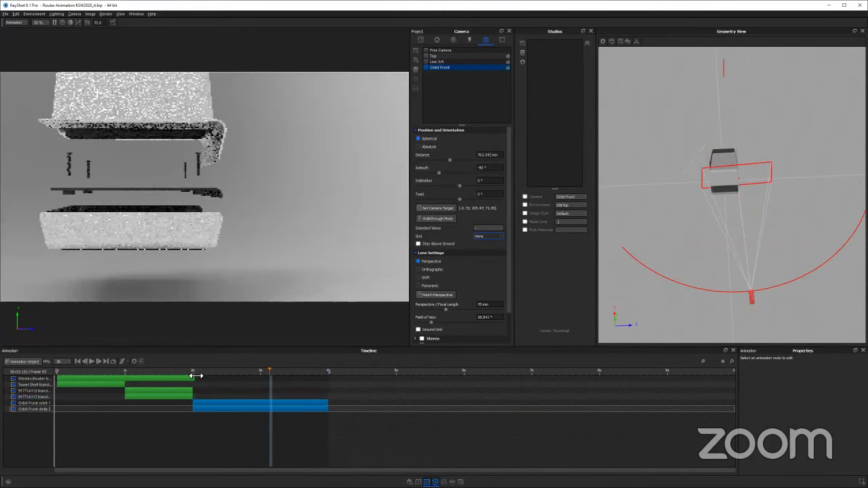
Add a Translation animation to the Orbit Front camera, starting at 2 seconds
left_click(194, 371)
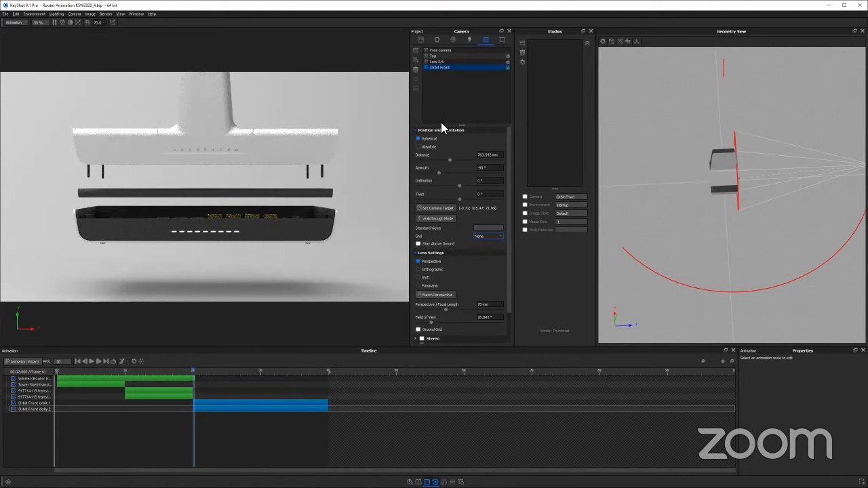
left_click(439, 68)
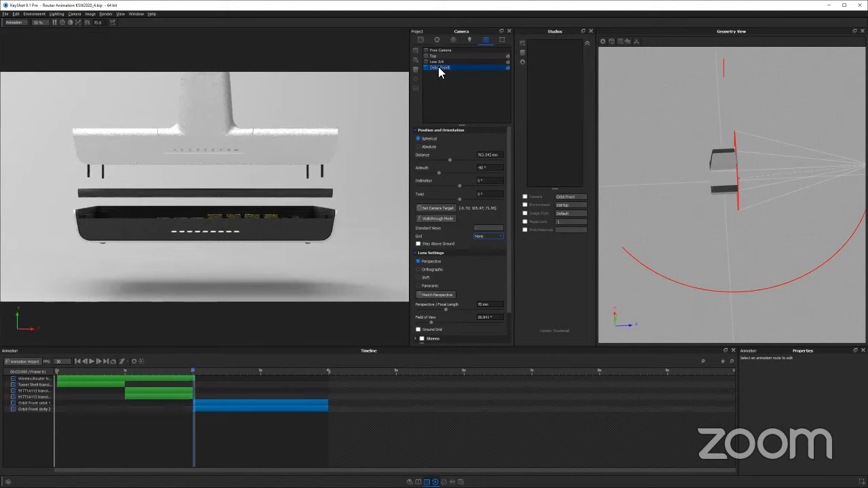
right_click(438, 68)
mouse_move(451, 71)
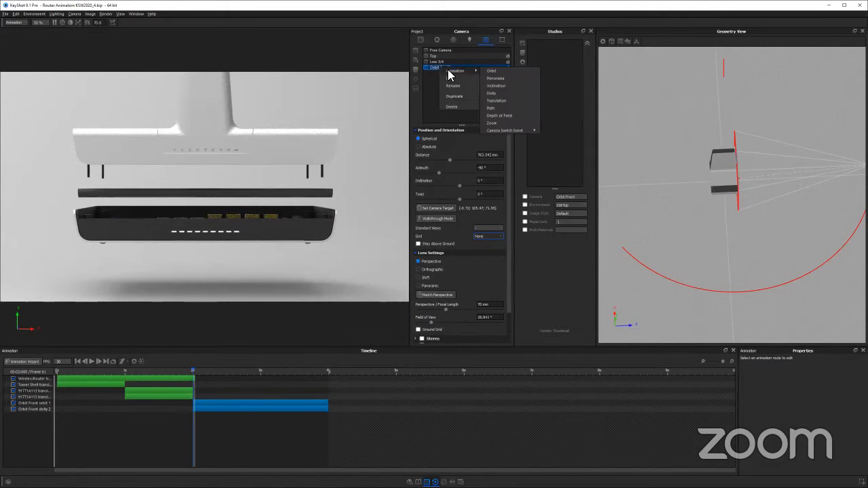
left_click(511, 99)
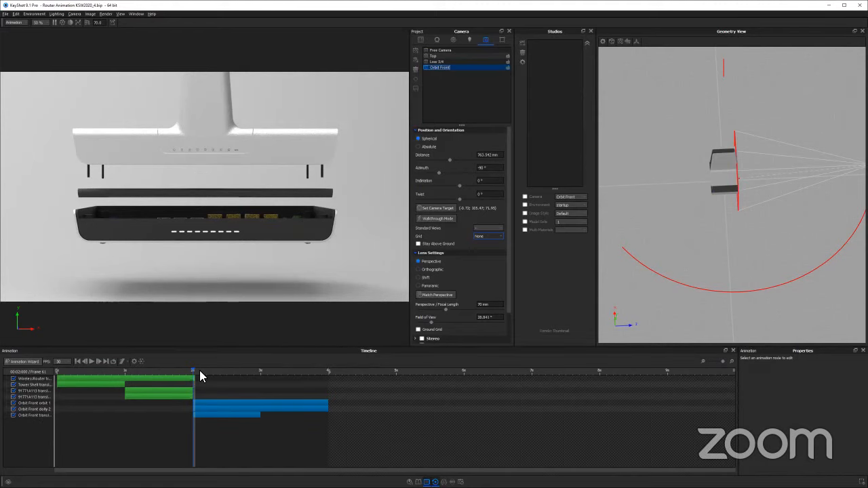
With the timeline at 4 seconds, set the Orbit Front translation to 40 on X and 0 on Y
left_click_drag(202, 372, 329, 372)
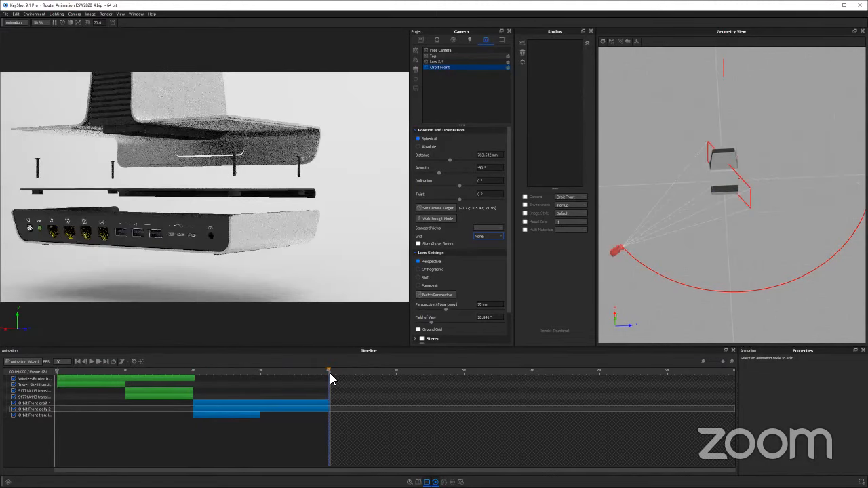
left_click(333, 372)
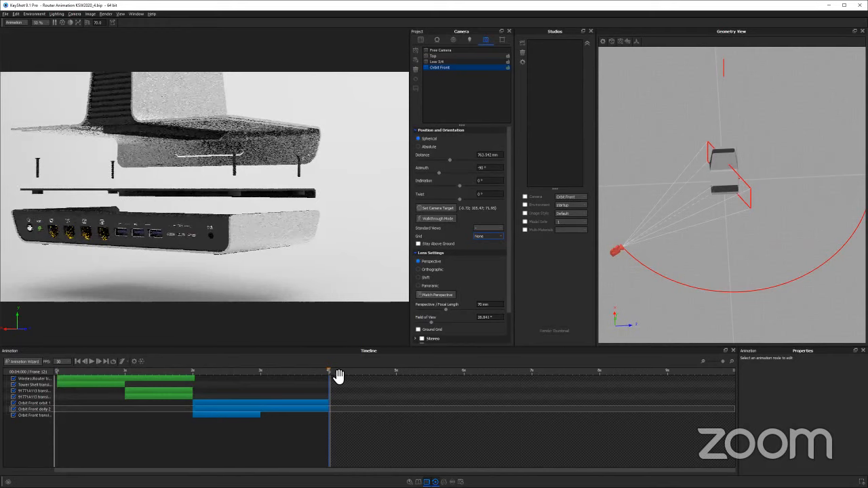
left_click(236, 415)
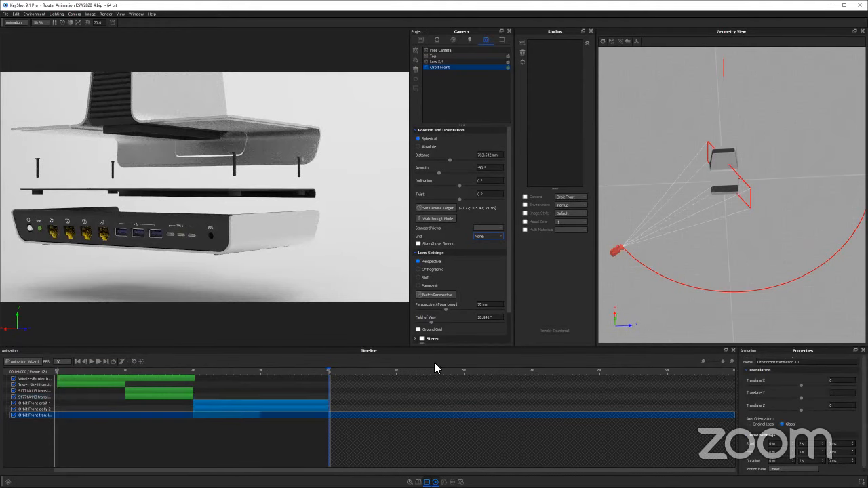
left_click(841, 393)
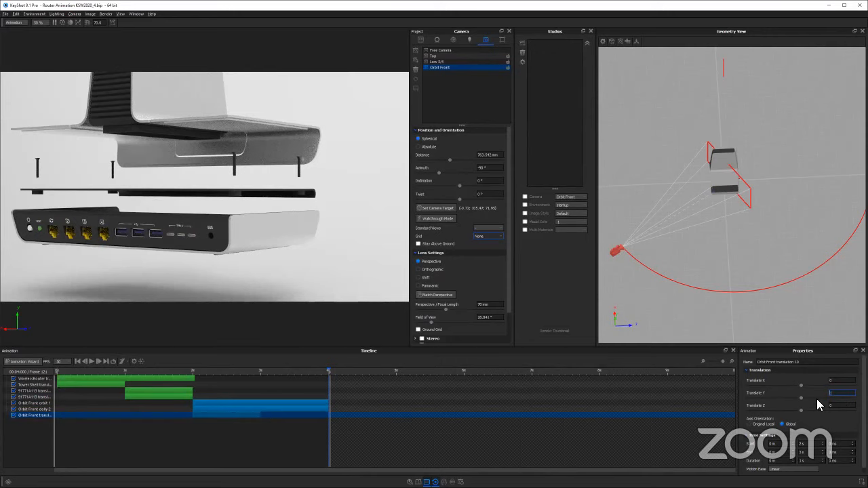
left_click(830, 380)
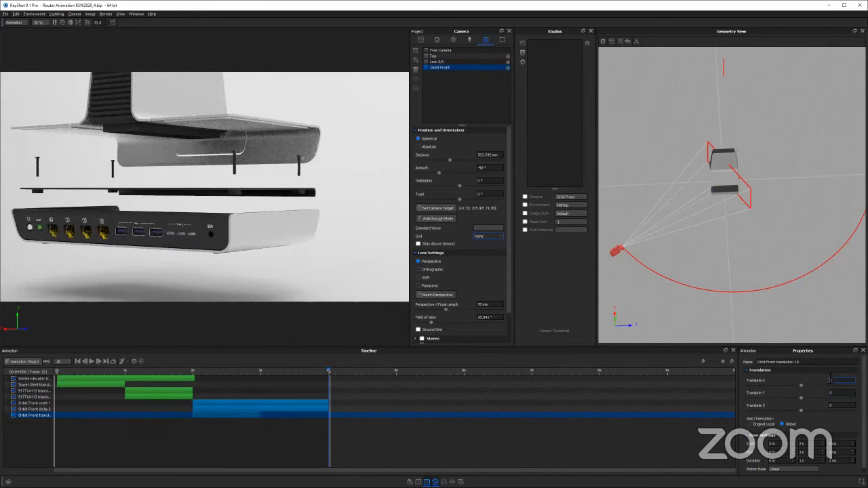
type("50")
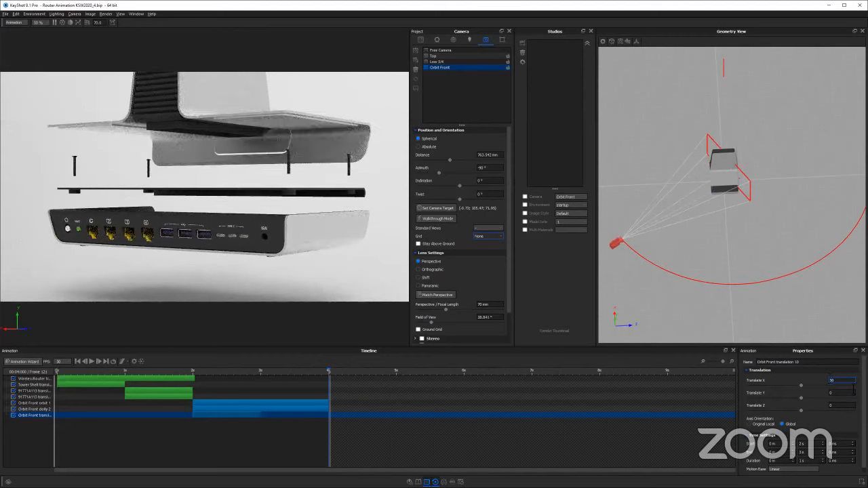
key("Return")
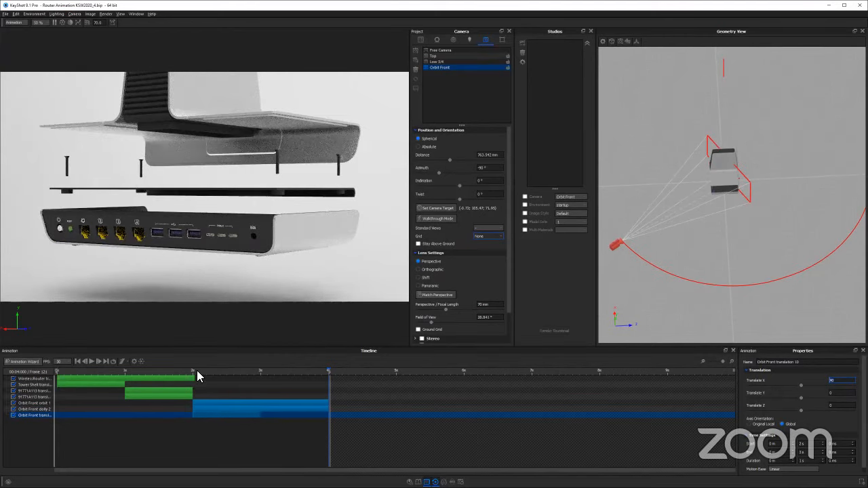
Extend the Orbit Front translation to end at 4 seconds and return the timeline to 2 seconds
left_click_drag(200, 371, 331, 372)
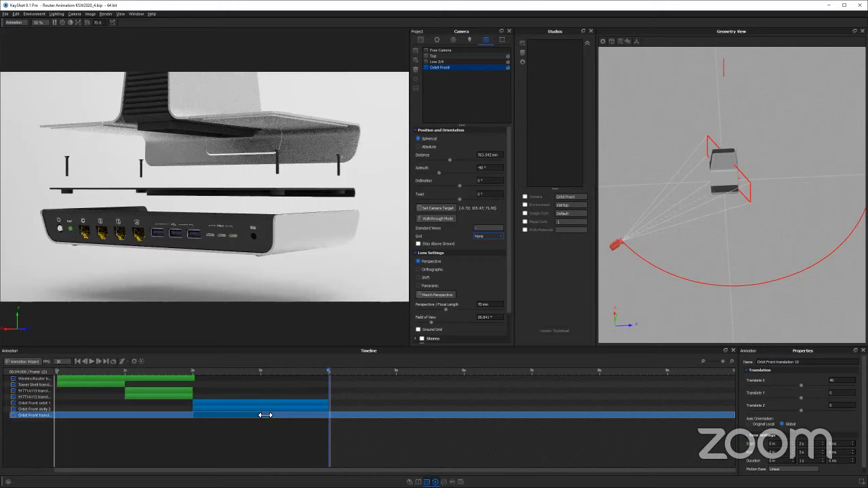
left_click_drag(264, 415, 328, 365)
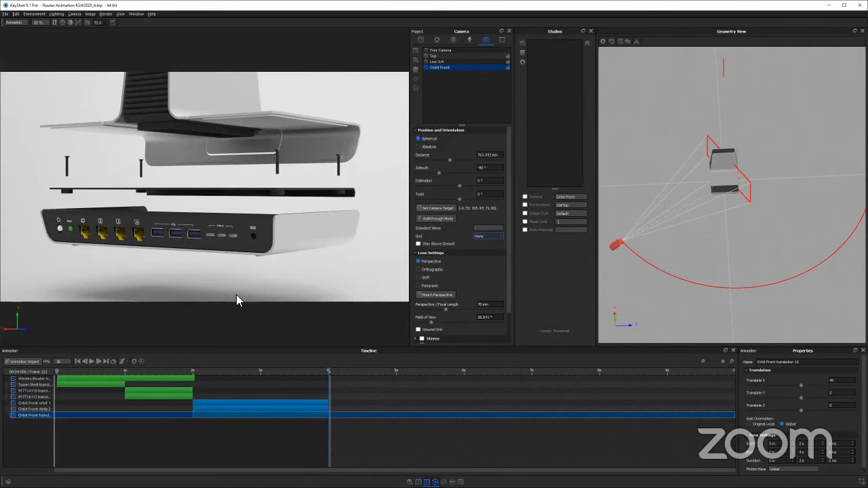
left_click(196, 373)
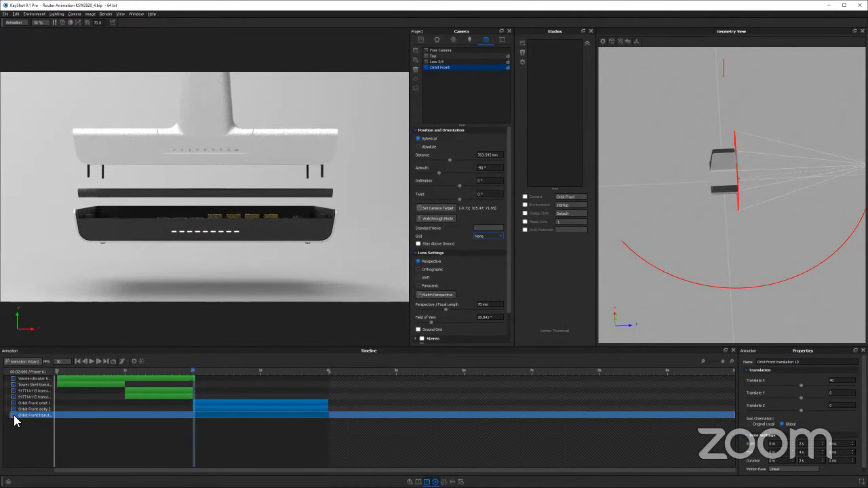
Disable the Orbit Front translation and inspect the properties of the camera's dolly and orbit
left_click(222, 441)
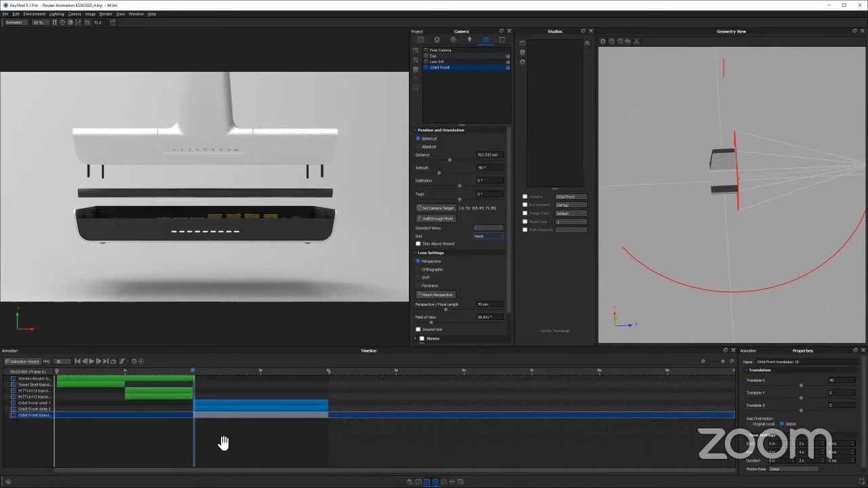
left_click(194, 372)
left_click(211, 409)
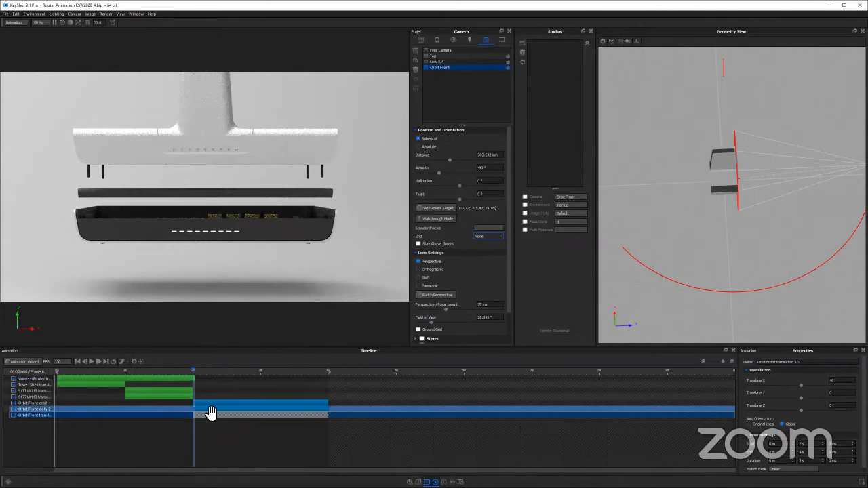
left_click(211, 410)
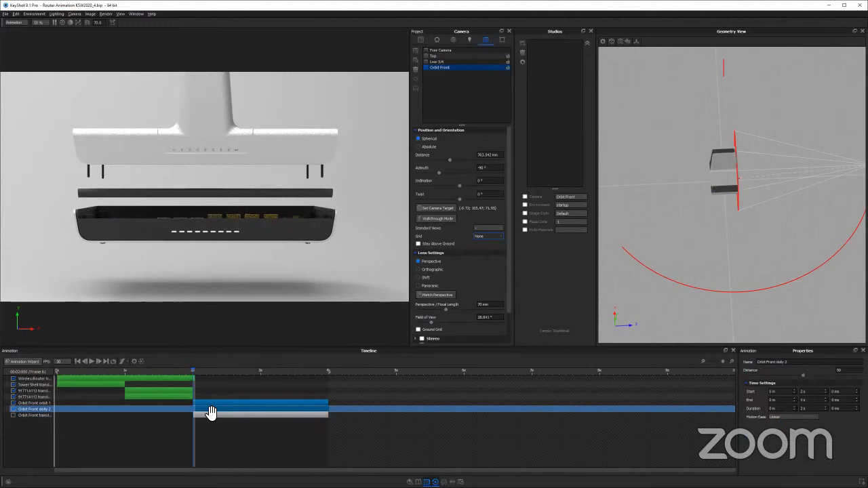
left_click(208, 404, "ctrl")
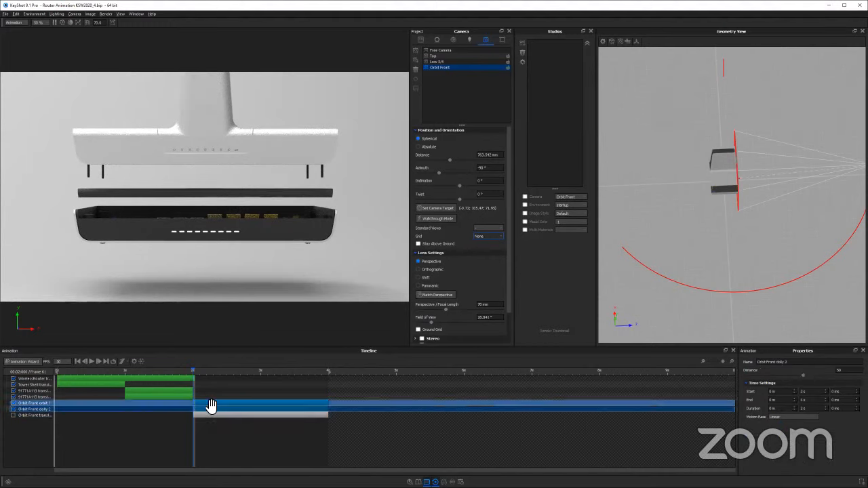
left_click(208, 405)
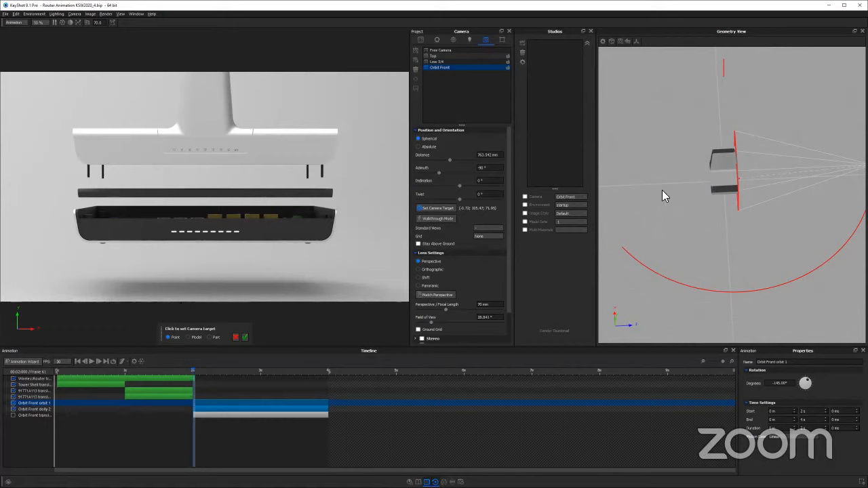
Try setting the Orbit Front camera's target by part on the router's base shell
left_click_drag(780, 204, 727, 160)
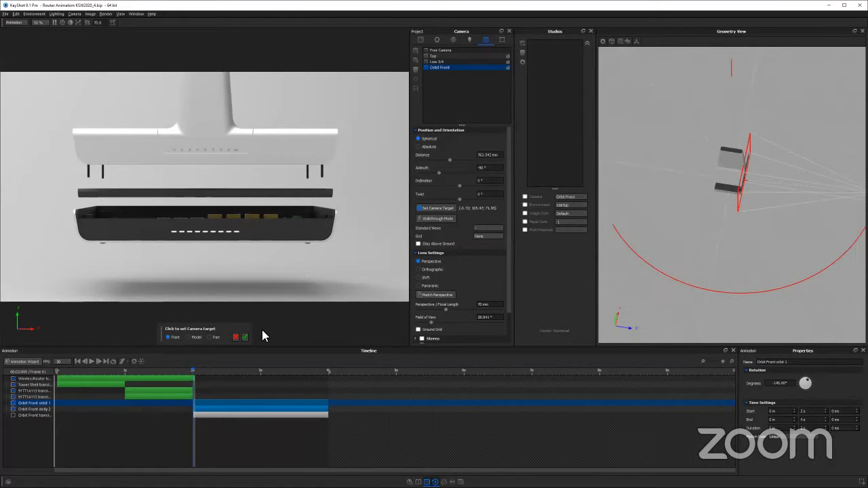
left_click(210, 338)
left_click(217, 227)
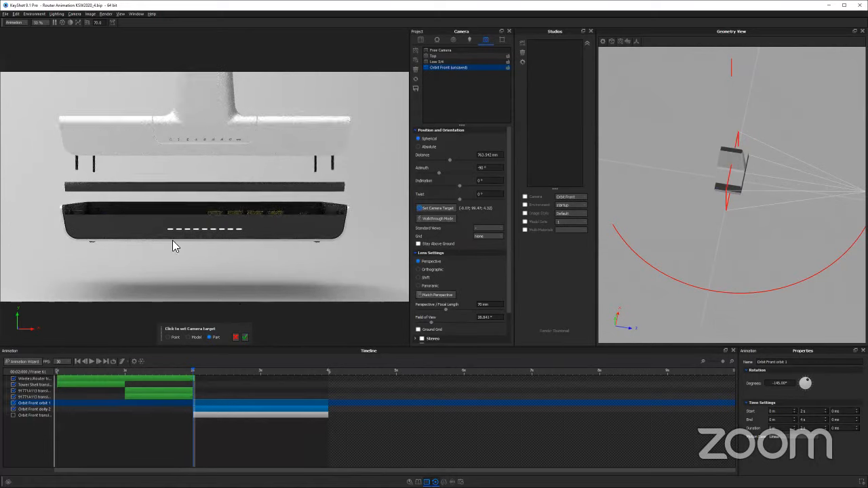
left_click(235, 338)
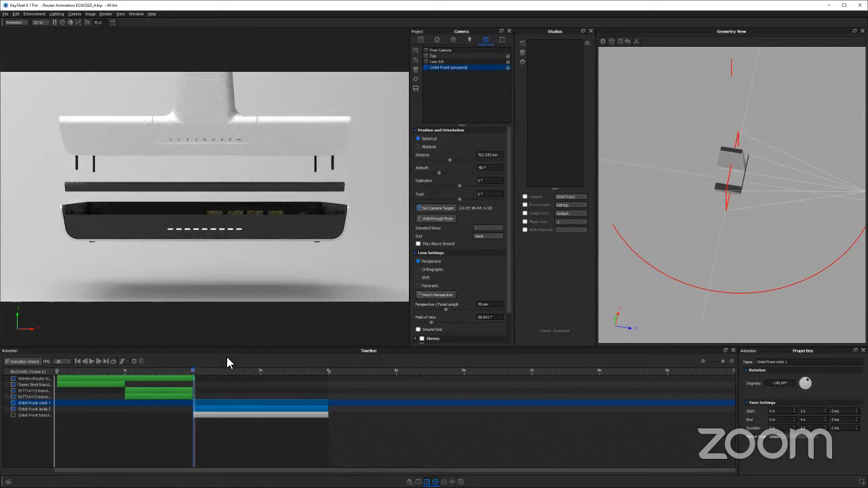
Play and scrub the animation from 2 to 4 seconds, comparing the final framing with the camera translation off and on
left_click(92, 361)
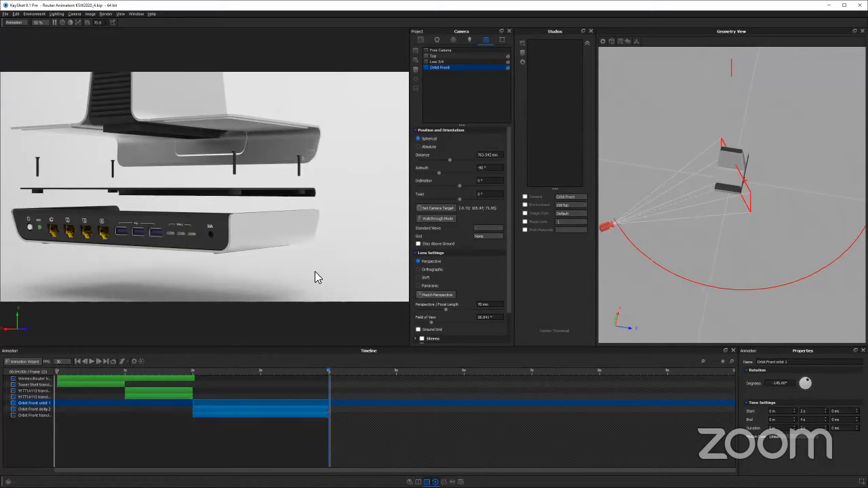
left_click_drag(199, 371, 390, 385)
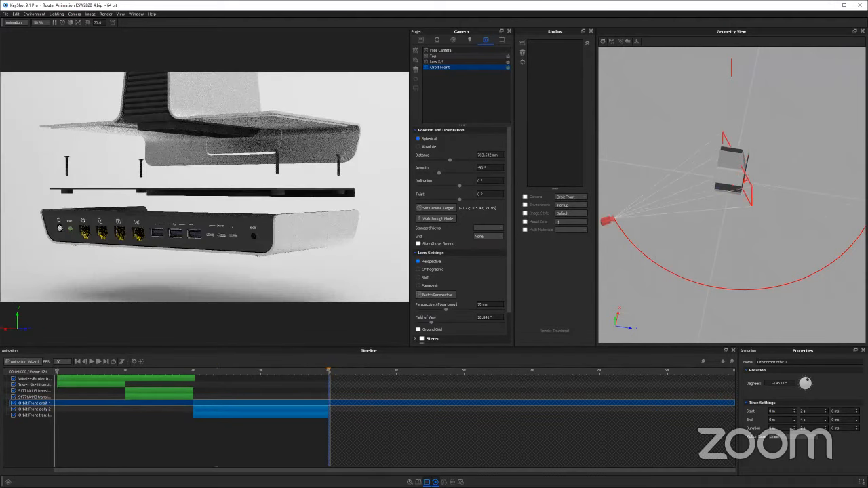
left_click(14, 416)
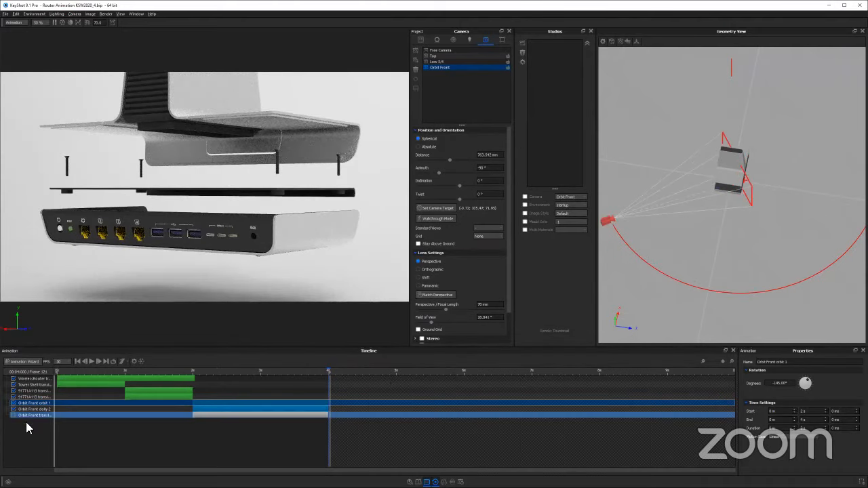
left_click(14, 415)
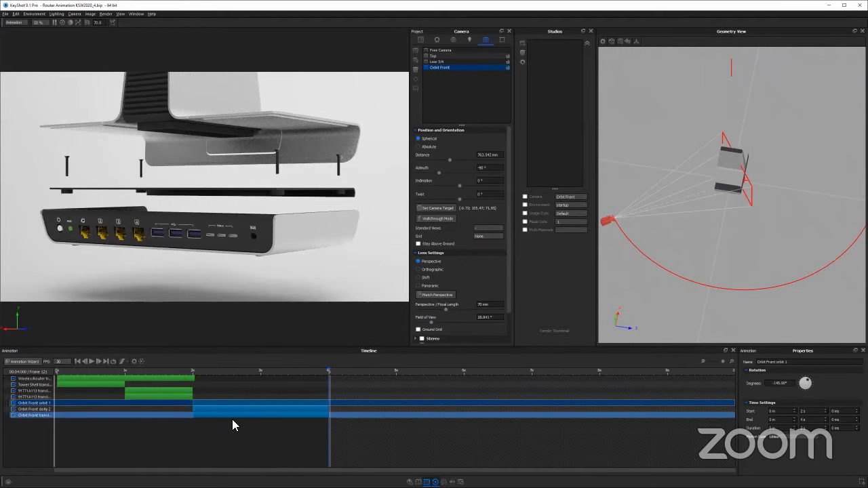
left_click(199, 370)
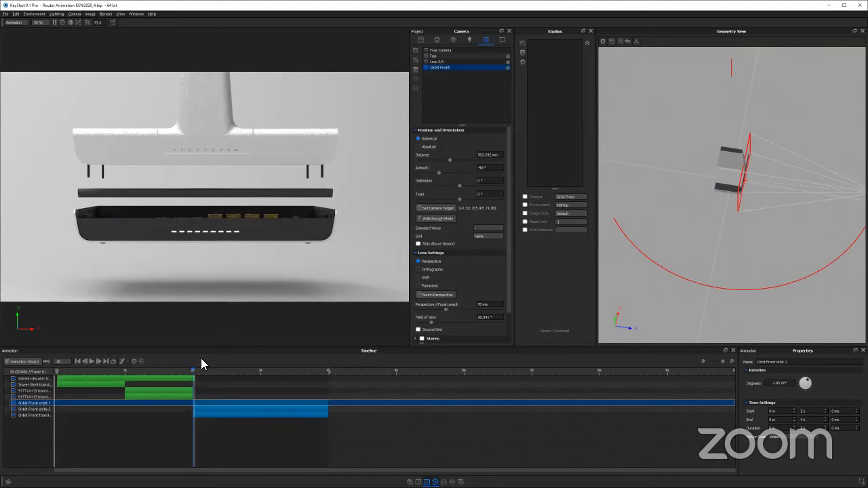
left_click_drag(195, 372, 329, 372)
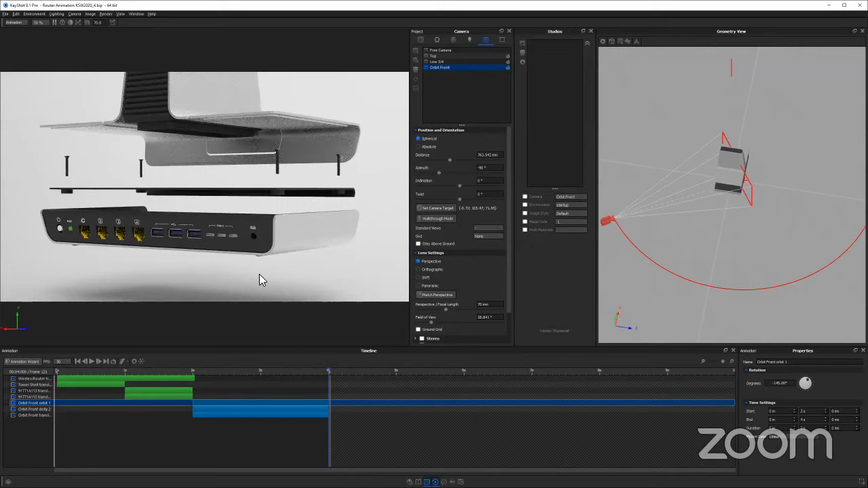
Examine the exploded router and the camera's target plane up close in the geometry view
left_click_drag(688, 198, 770, 206)
scroll(770, 206, "up", 3)
left_click_drag(672, 206, 721, 180)
scroll(792, 195, "down", 2)
scroll(741, 170, "up", 2)
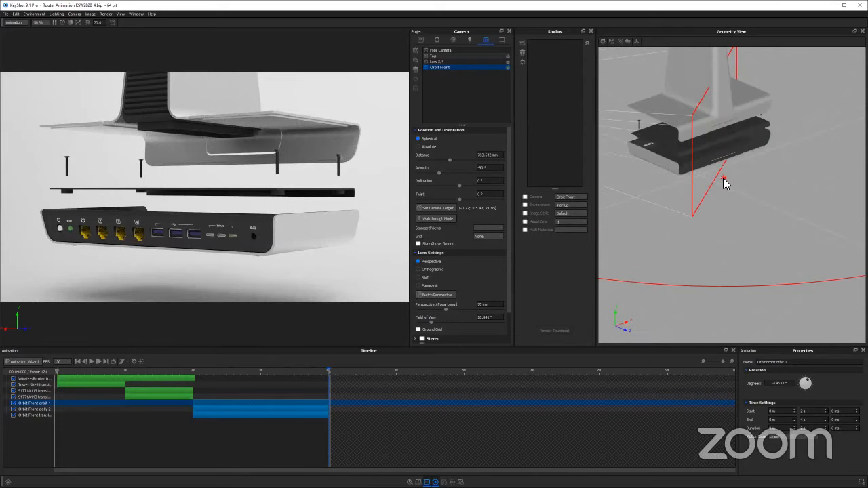
Move the Orbit Front camera's target up to about (-0.72; 119.00; 71.95) at the 4-second frame and save the camera
right_click(723, 178)
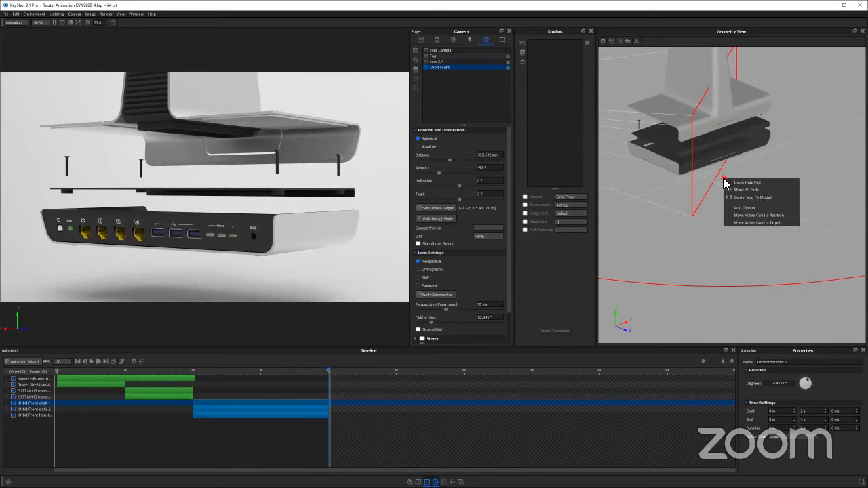
left_click(757, 223)
middle_click_drag(750, 208, 785, 254)
mouse_move(785, 186)
left_mouse_down()
mouse_move(780, 193)
mouse_move(778, 163)
mouse_move(786, 204)
mouse_move(785, 191)
left_mouse_up()
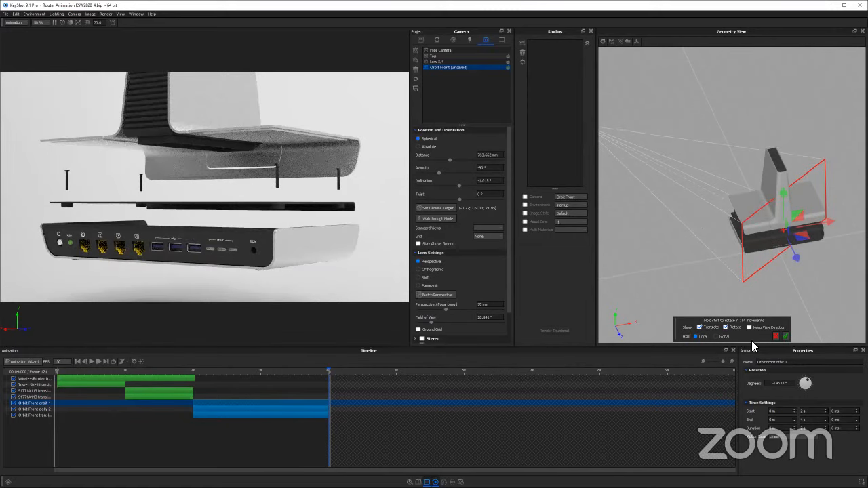
left_click(785, 336)
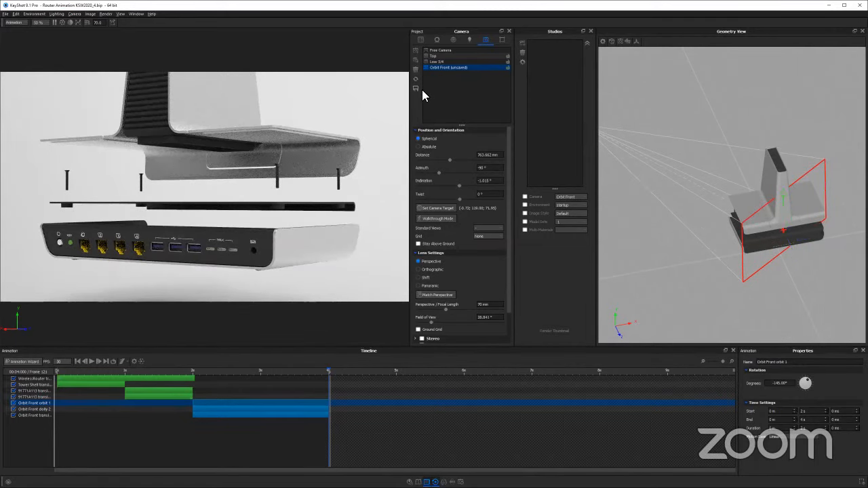
Scrub back to 2 seconds and examine the Orbit Front camera's orbit path around the exploded router in the geometry view
left_click_drag(214, 369, 194, 373)
left_click(194, 371)
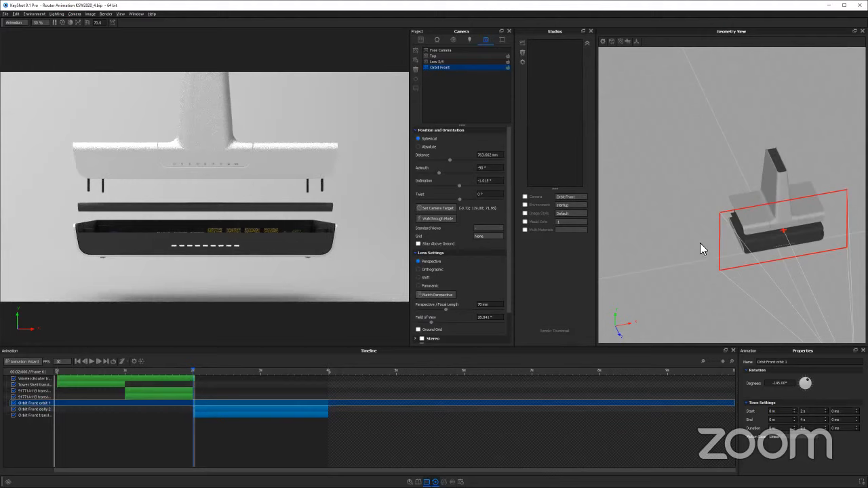
scroll(754, 244, "down", 3)
left_click_drag(757, 211, 691, 172)
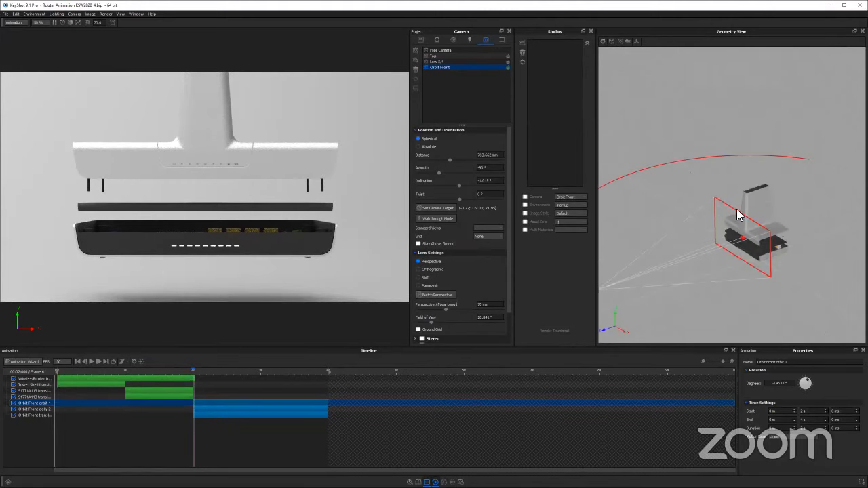
left_click_drag(739, 216, 718, 163)
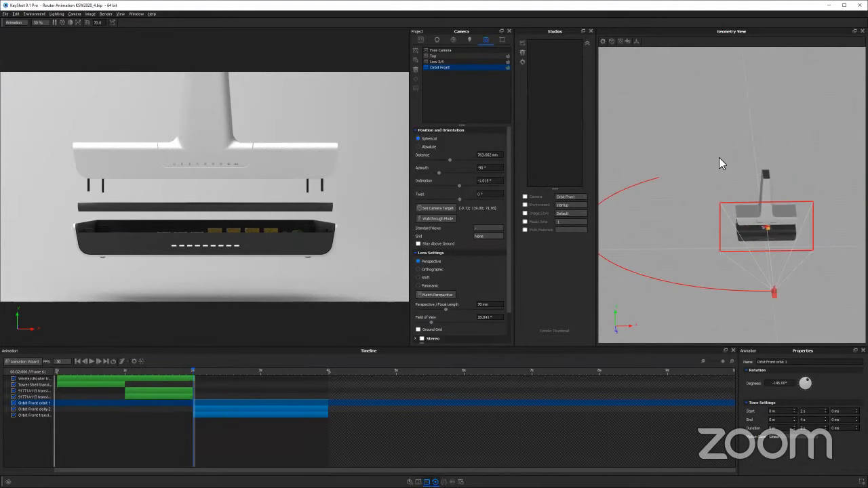
left_click_drag(736, 200, 664, 182)
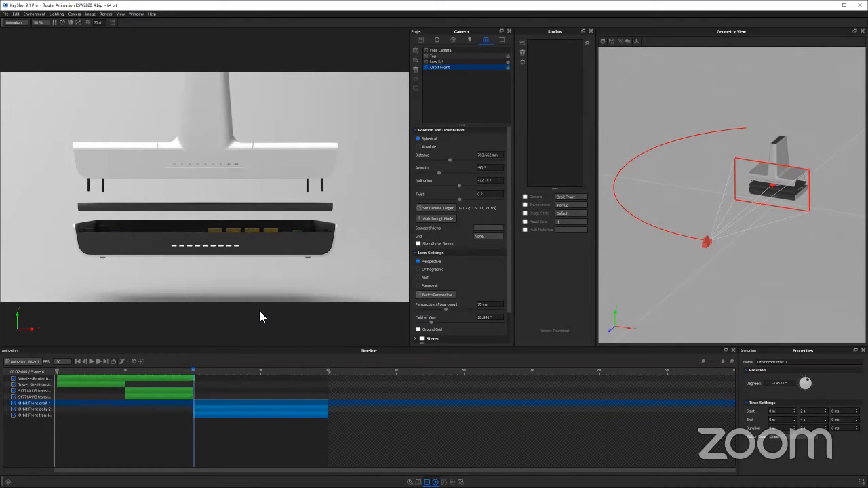
Switch to the browser presentation, advance from Managing Animations to the Linking slide, and return to KeyShot
key("alt+Tab")
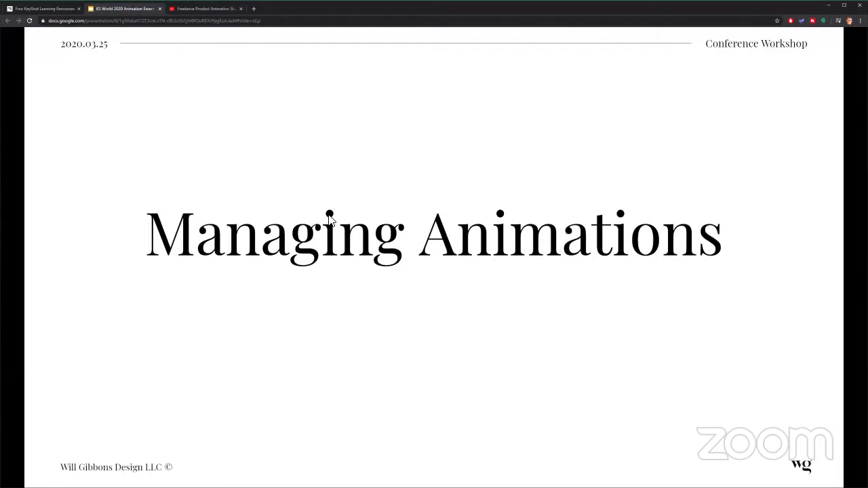
left_click(448, 179)
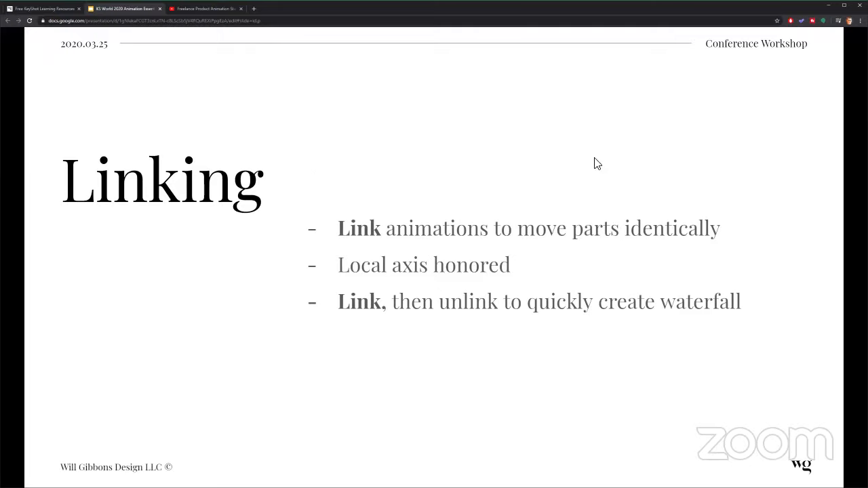
key("alt+Tab")
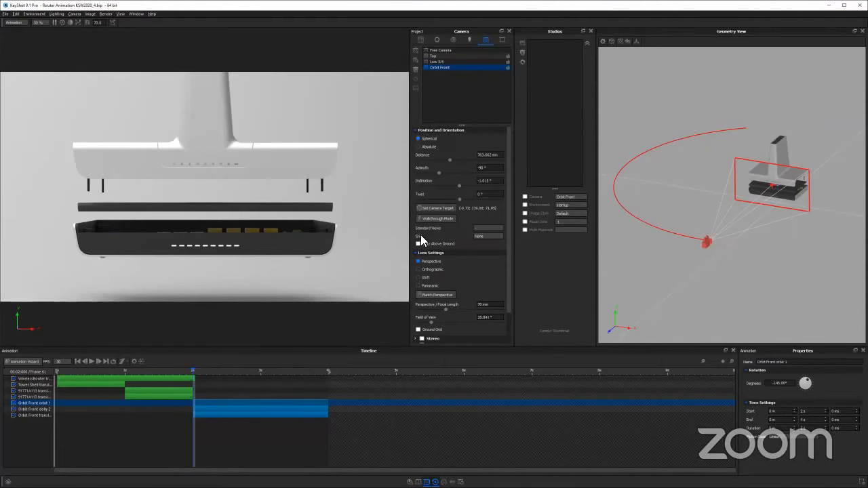
Lock the Orbit Front camera and make the Free Camera active for viewing the router
left_click_drag(184, 238, 269, 200)
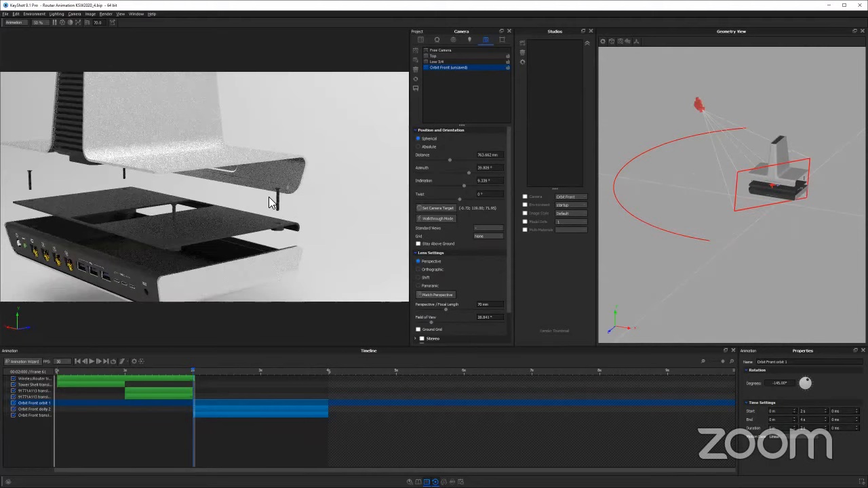
left_click_drag(341, 139, 289, 207)
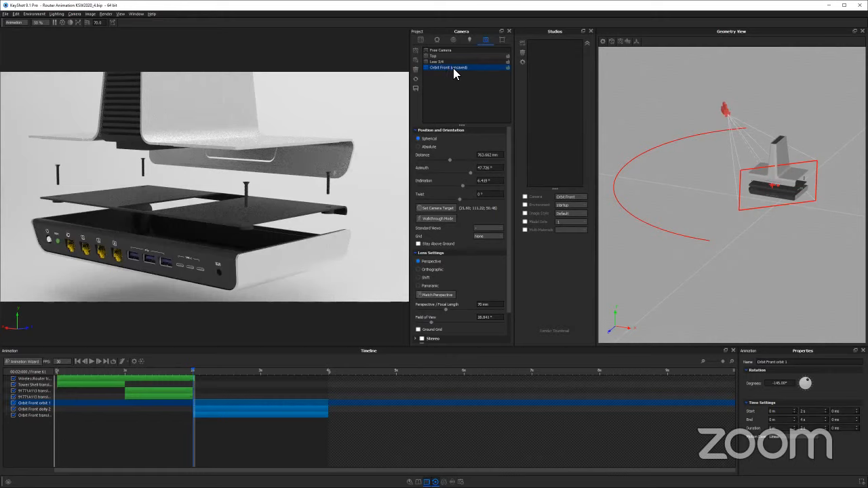
left_click(414, 90)
left_click(450, 49)
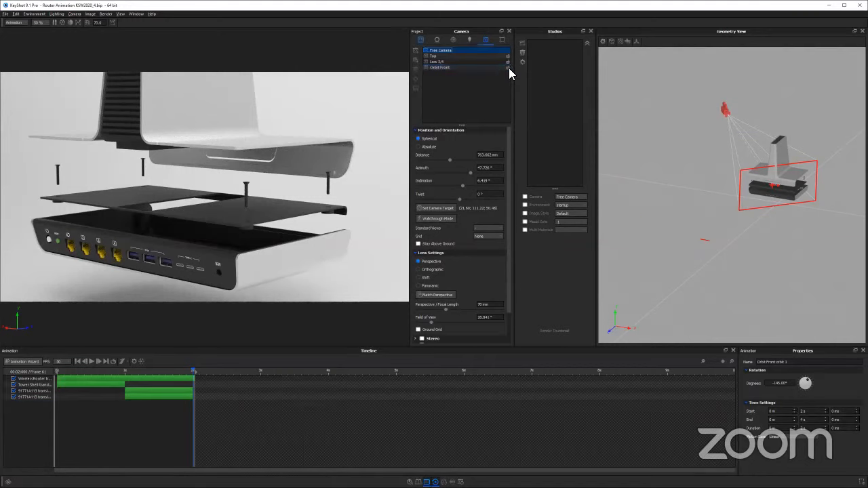
left_click(437, 67)
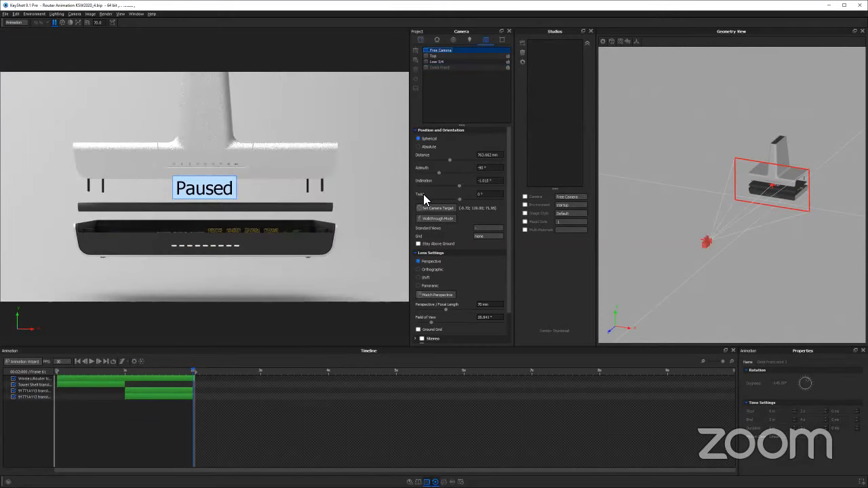
Orbit the Free Camera to a raised rear three-quarter view of the router's ports, screws and core lid
left_click_drag(184, 184, 274, 193)
left_click_drag(156, 206, 263, 224)
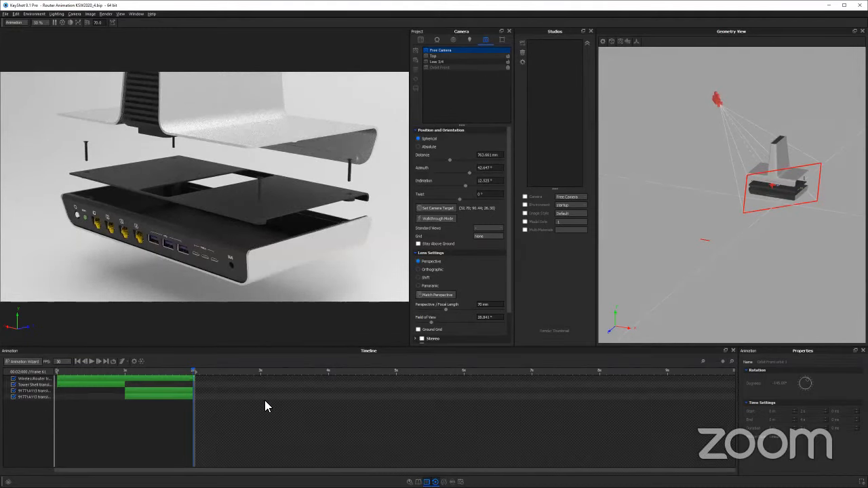
left_click(224, 396)
left_click(445, 68)
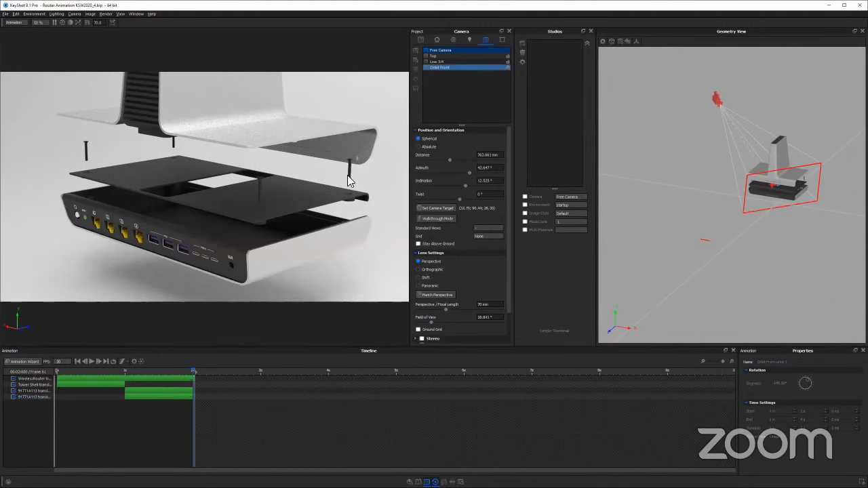
left_click_drag(324, 182, 324, 197)
left_click_drag(279, 158, 272, 164)
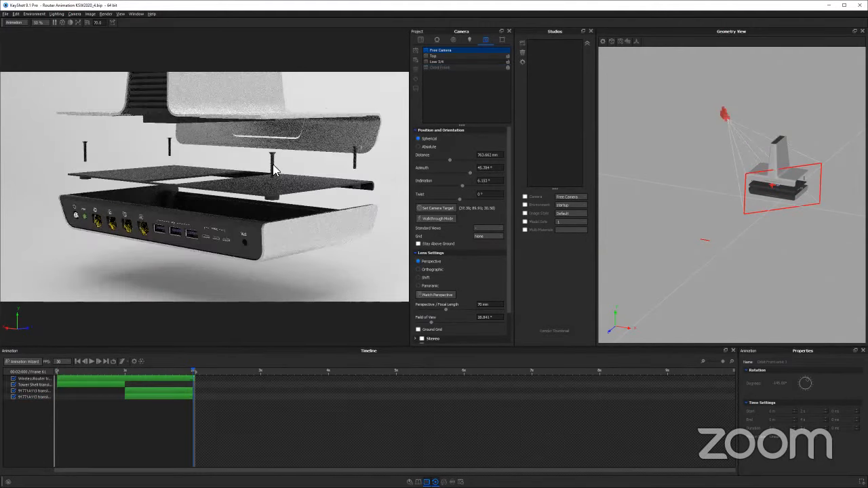
left_click_drag(187, 262, 190, 264)
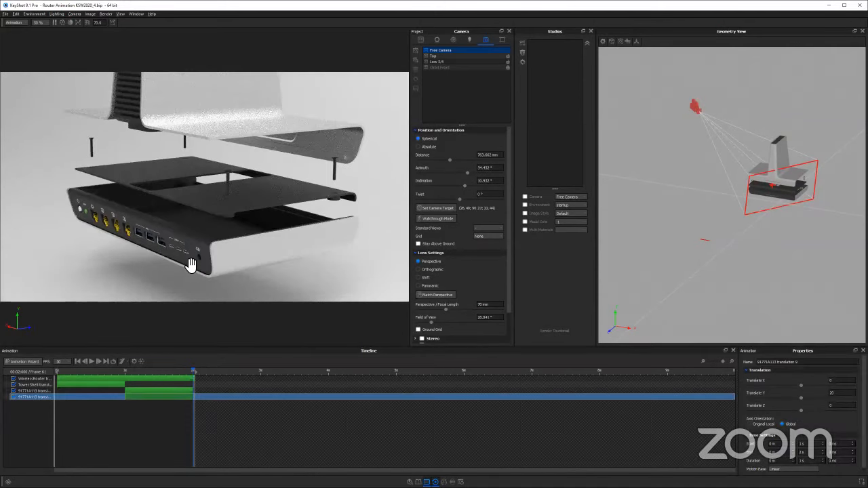
Scrub to 1.5 seconds and disable the core lid's translation (91771A113 translation 9), keeping the screws in view
left_click(173, 397)
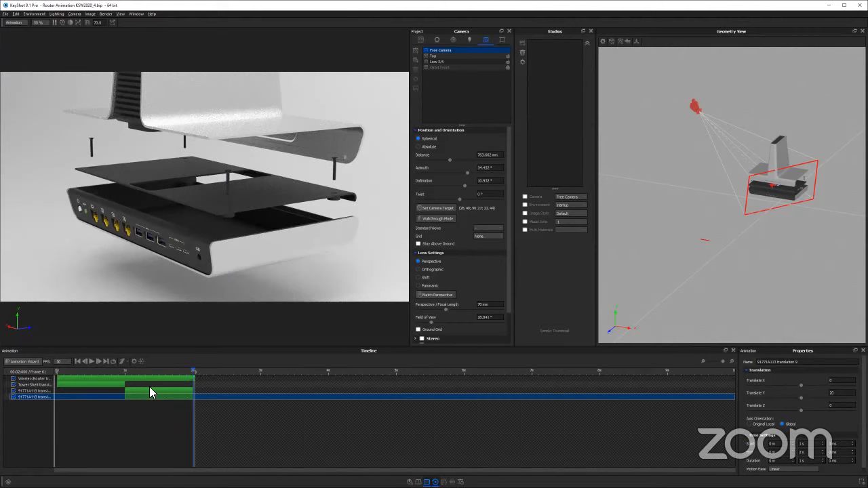
left_click_drag(195, 375, 160, 374)
left_click(22, 397)
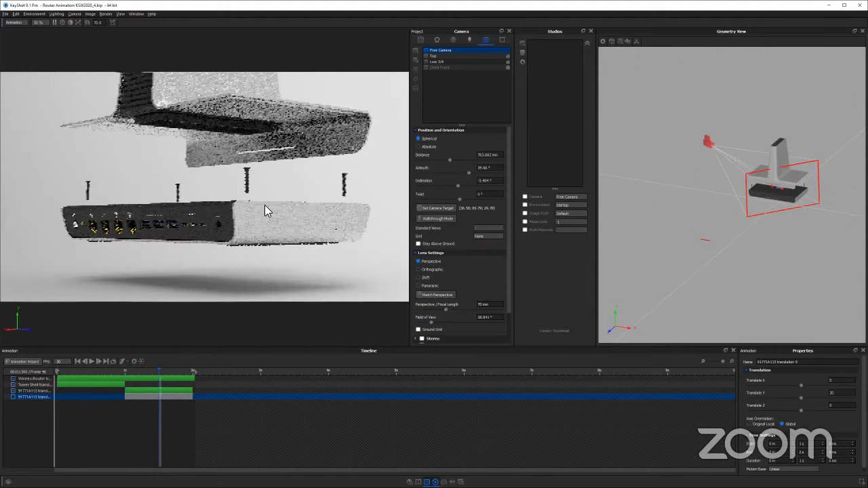
left_click_drag(262, 204, 260, 197)
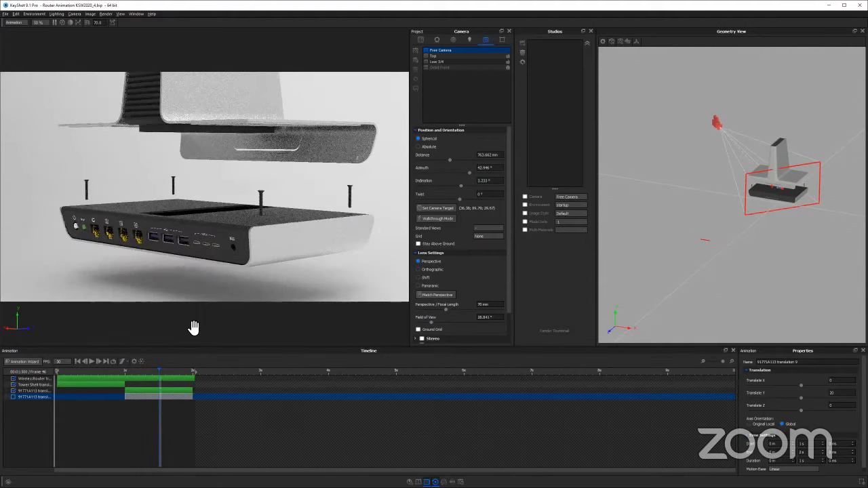
Select the screws' 91771A113 translation 5 in the timeline and locate the screw parts in the scene tree
left_click(153, 391)
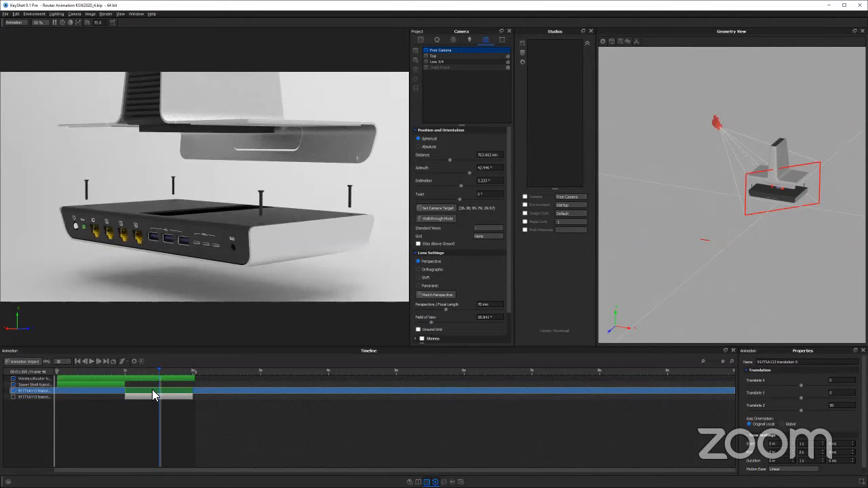
right_click(153, 396)
left_click(155, 393)
left_click(421, 40)
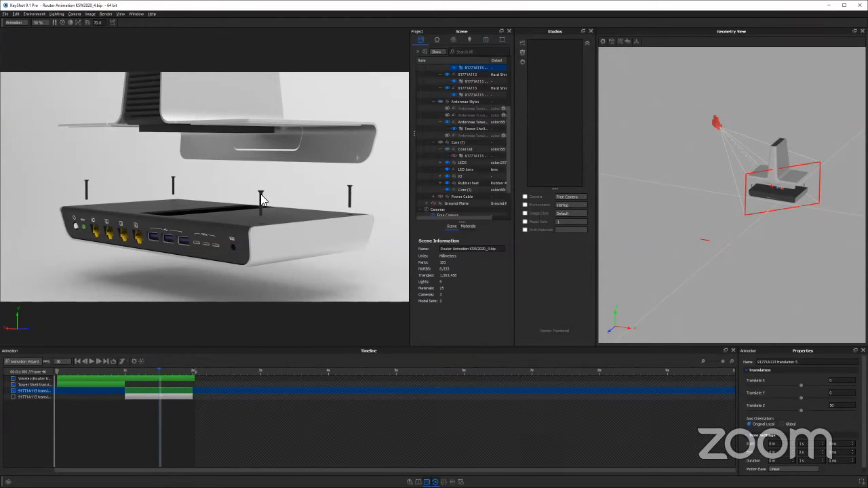
scroll(475, 112, "up", 3)
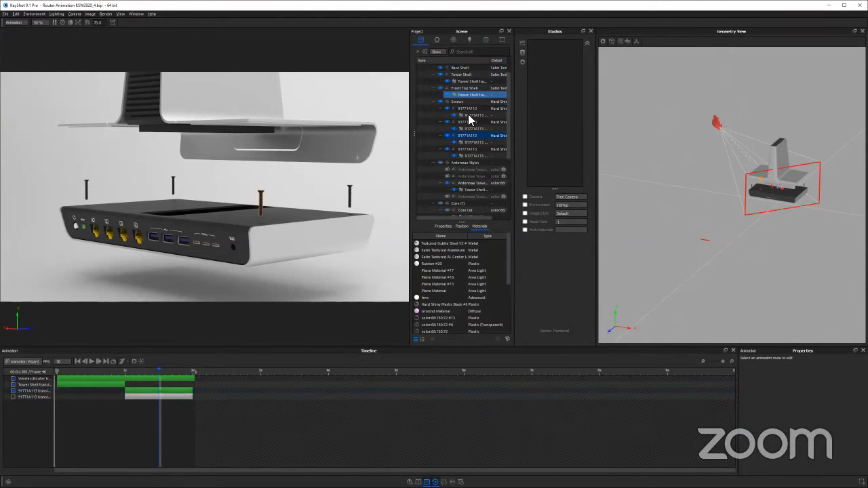
Select the translation animations under all four 91771A113 screws in the scene tree and check their available options
left_click(472, 116)
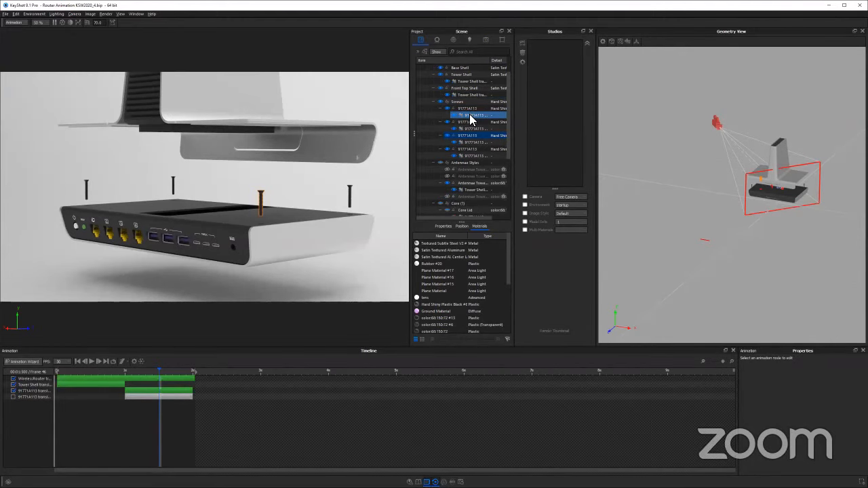
left_click(469, 129)
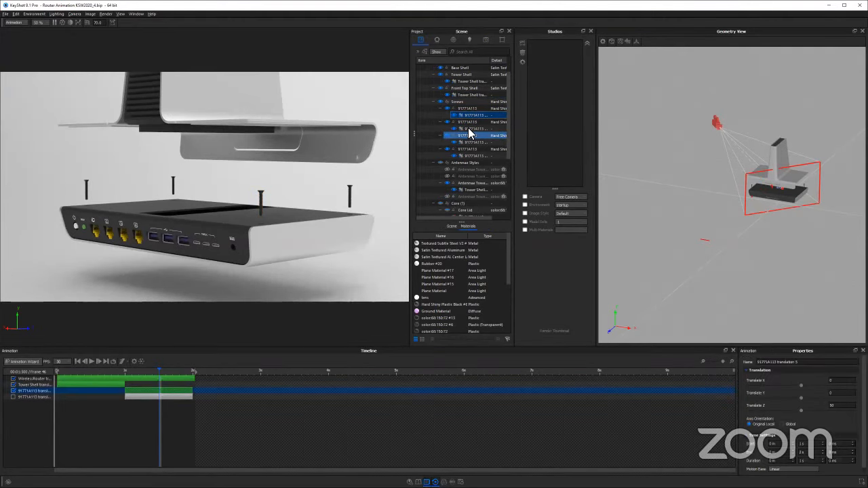
left_click(469, 129, "ctrl")
left_click(469, 143, "ctrl")
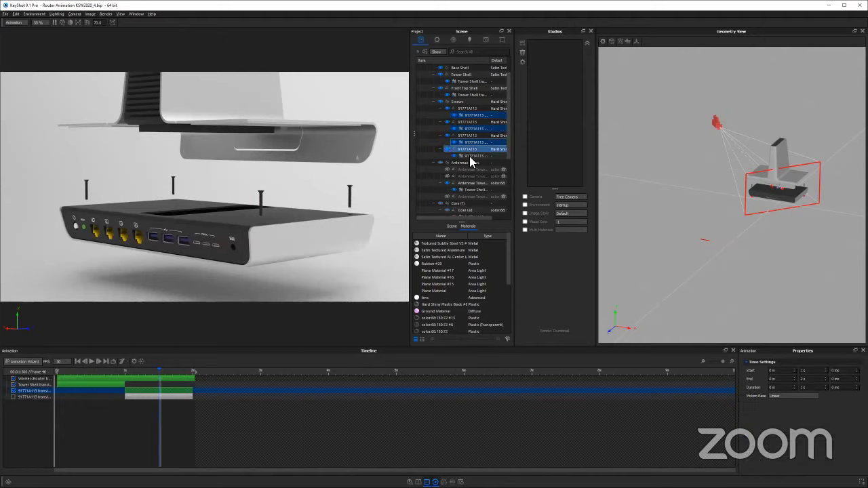
right_click(469, 160)
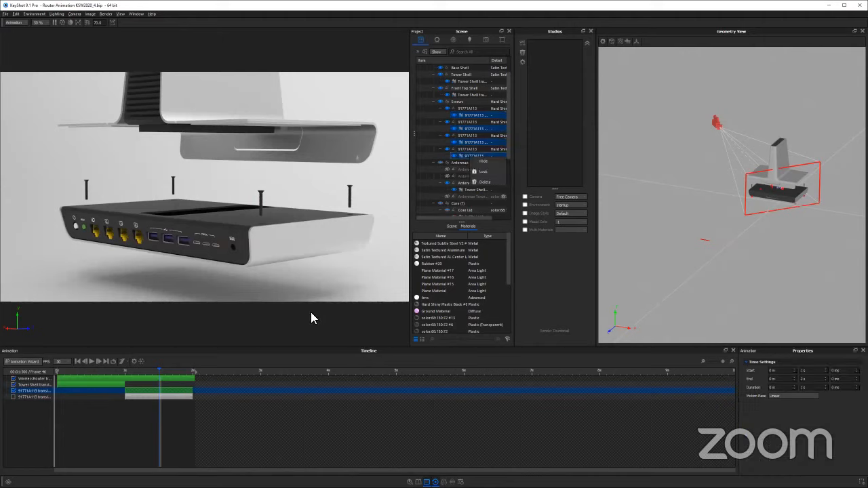
Check the options available for the screws' linked translation in the timeline
left_click(165, 388)
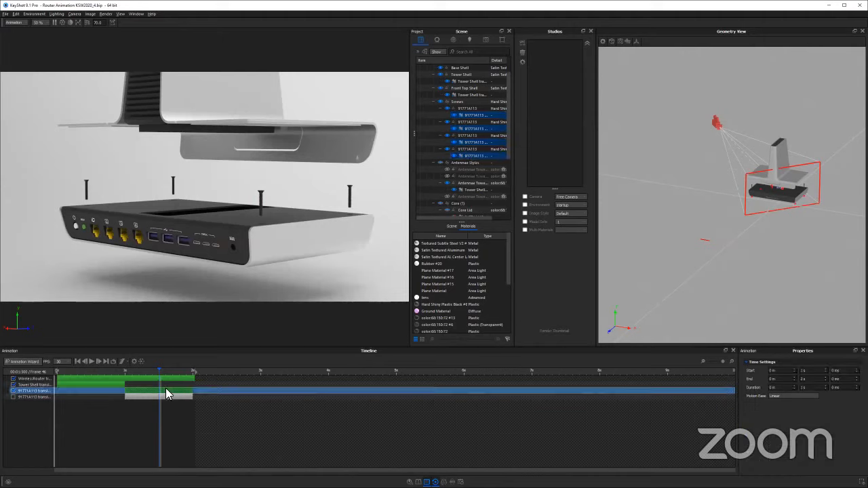
right_click(165, 388)
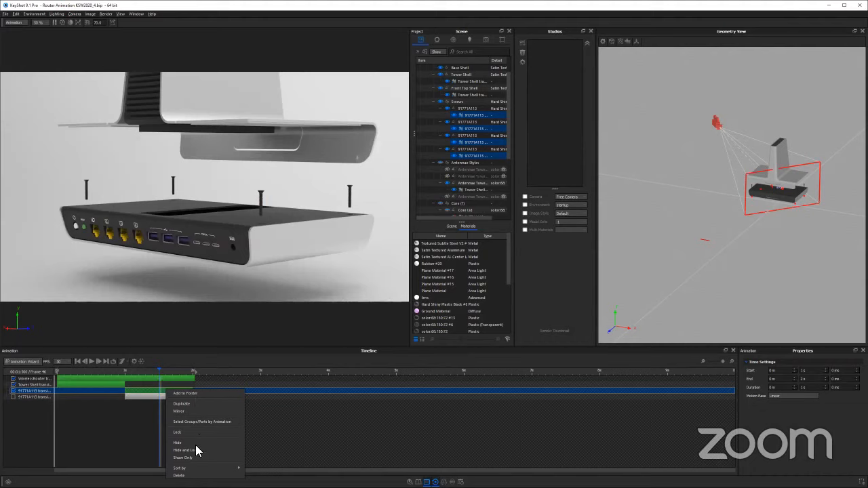
left_click(132, 385)
right_click(135, 391)
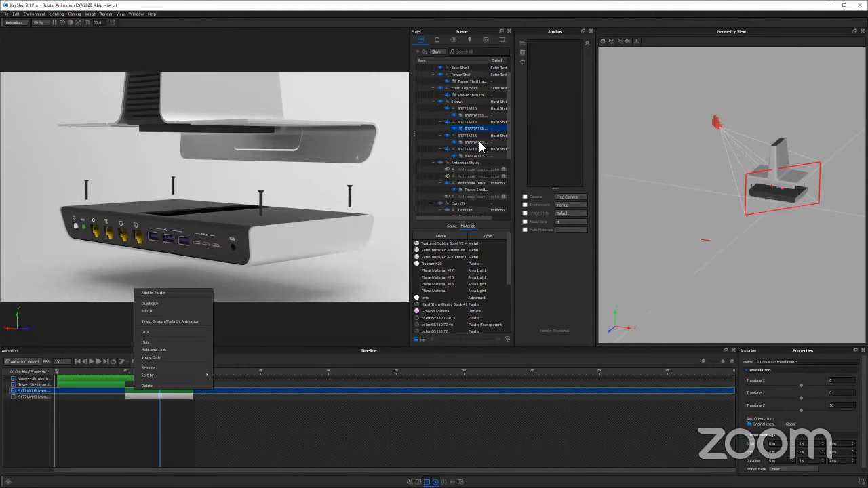
Try unlinking the first 91771A113 screw's translation animation in the scene tree, and undo it
right_click(472, 115)
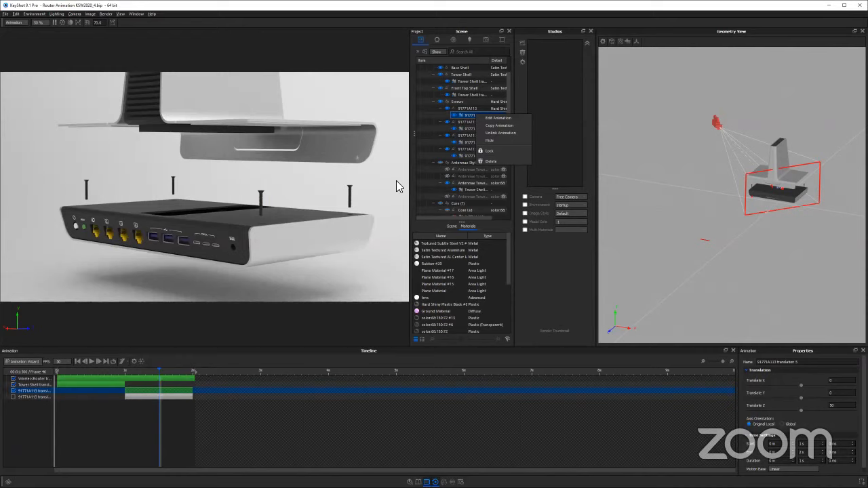
left_click(443, 128)
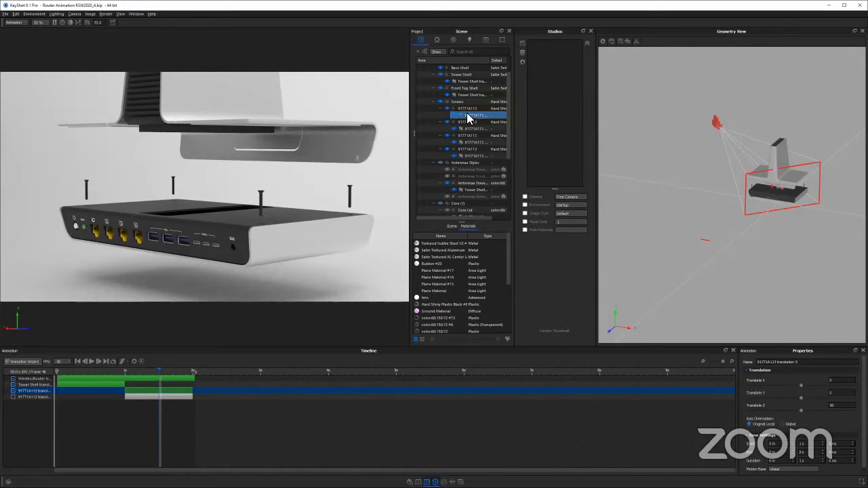
right_click(467, 114)
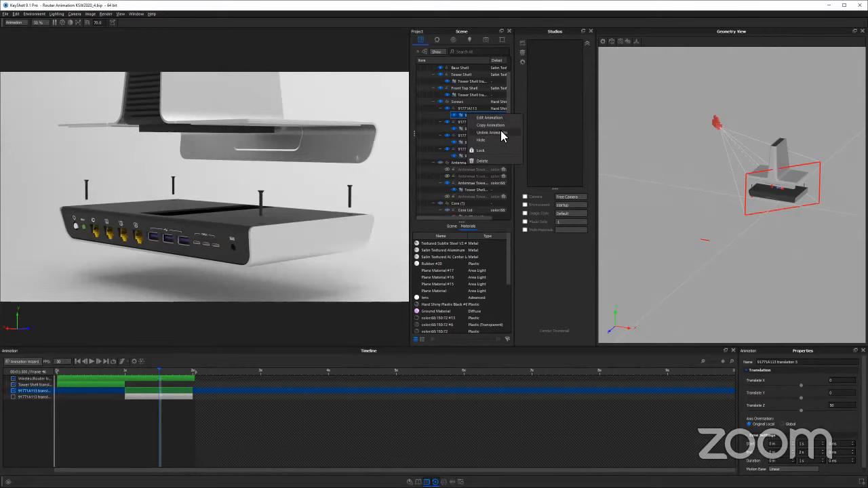
left_click(501, 133)
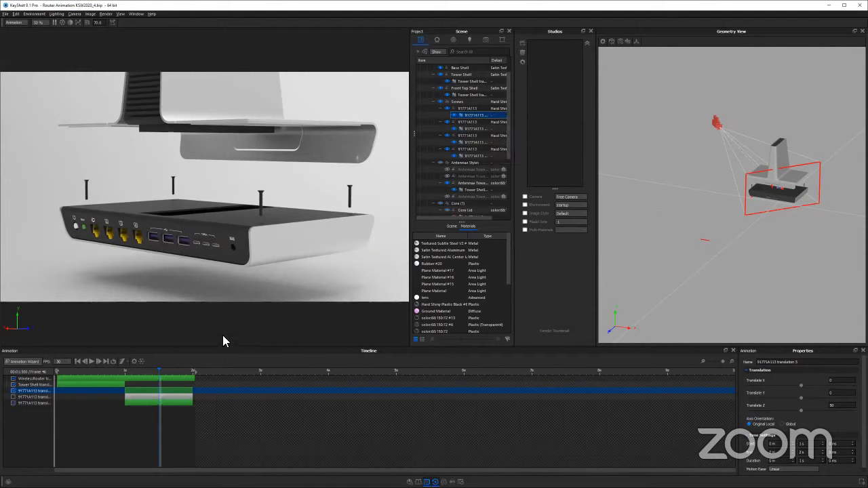
key("ctrl+z")
Check the options available for the four screws' translation animations in the scene tree, selected together and individually
left_click(477, 128, "ctrl")
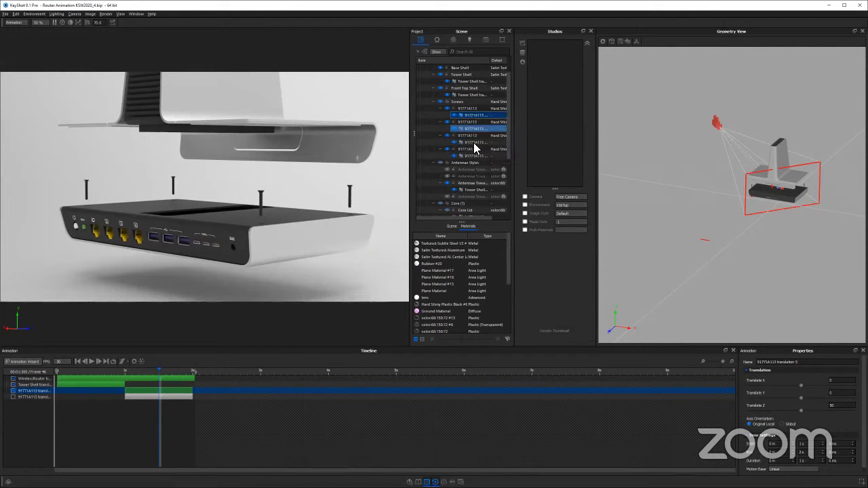
left_click(474, 141, "ctrl")
left_click(473, 155, "ctrl")
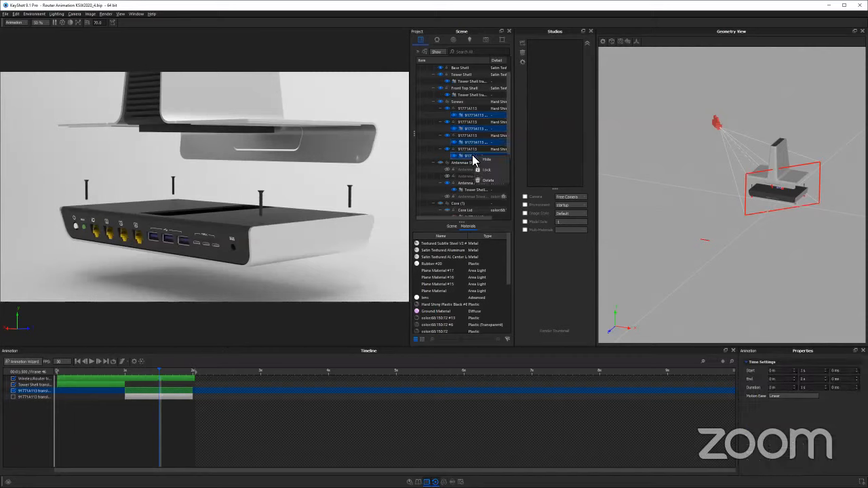
left_click(473, 158)
right_click(472, 143)
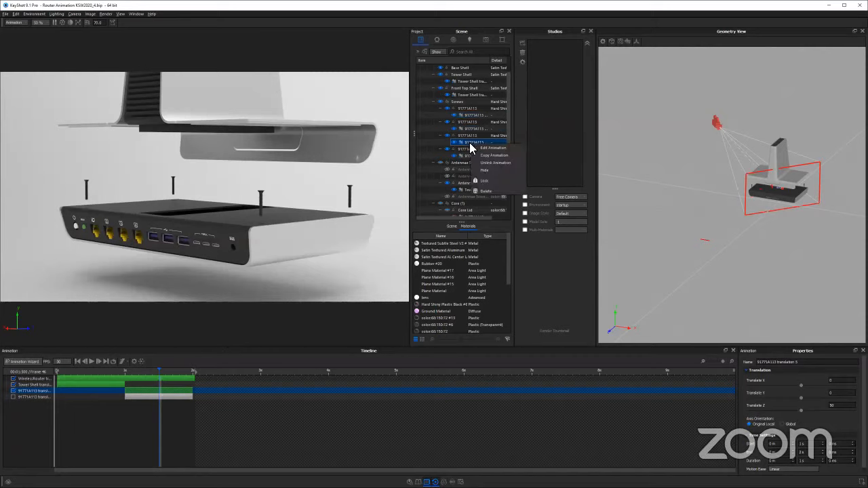
left_click(466, 157, "ctrl")
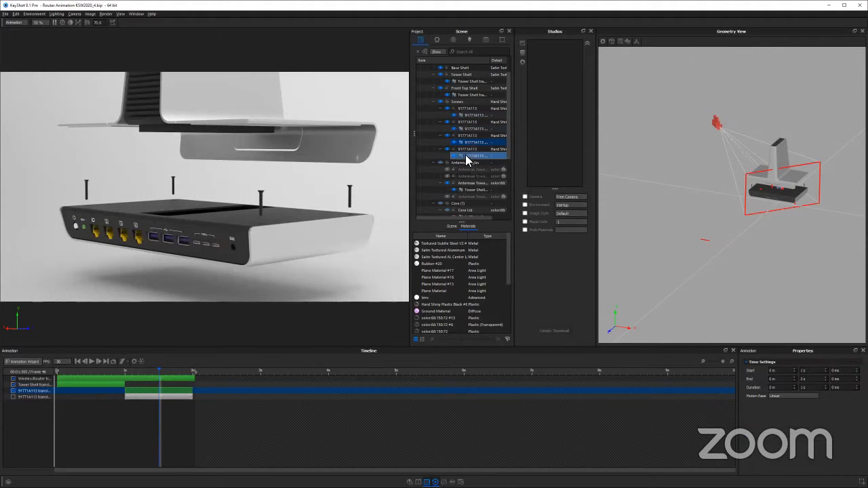
right_click(467, 157)
Unlink the translation animations of the first, second and third 91771A113 screws one by one in the scene tree
left_click(469, 117)
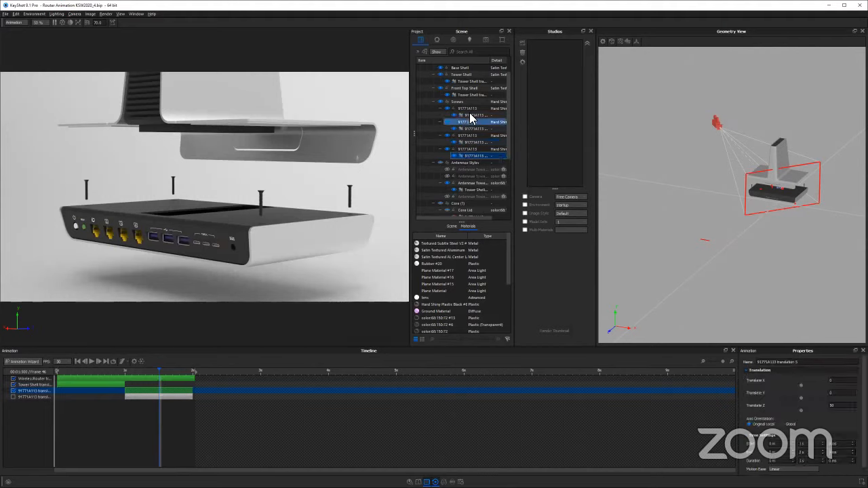
left_click(471, 116)
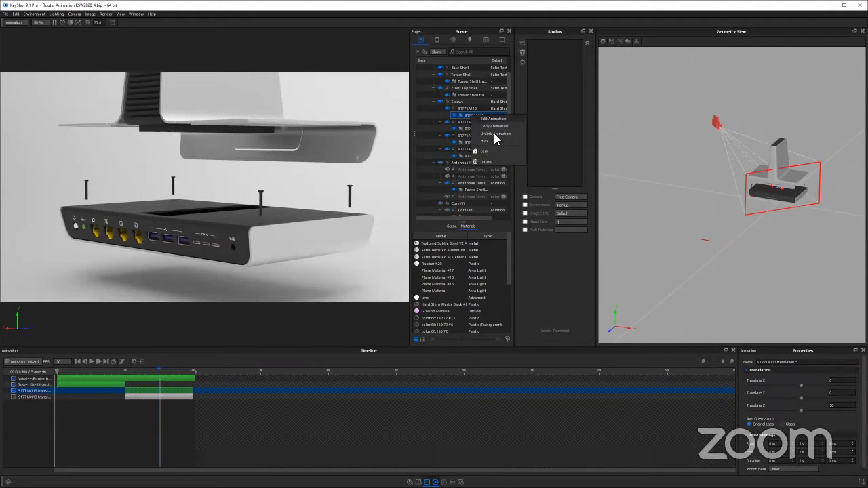
left_click(471, 135, "ctrl")
left_click(469, 129, "ctrl")
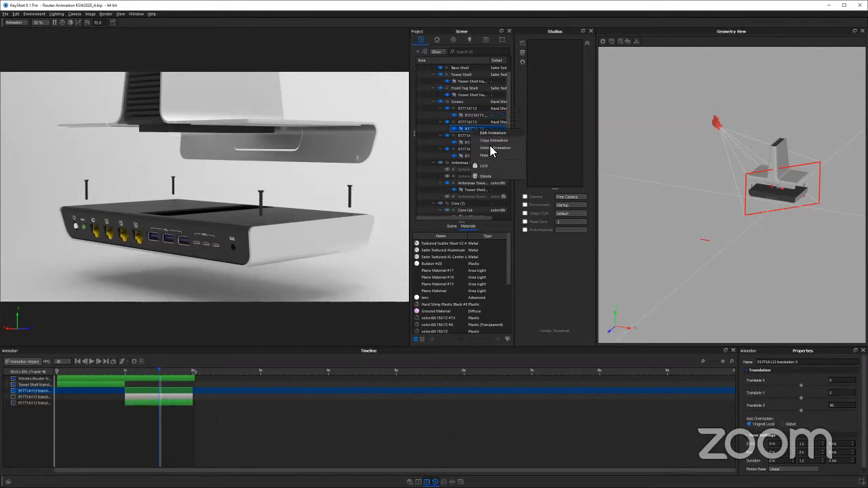
left_click(473, 134, "ctrl")
right_click(474, 144)
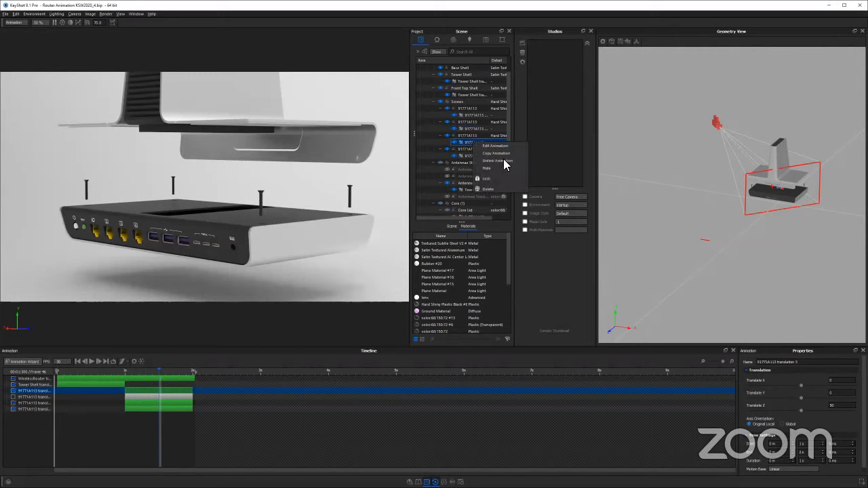
left_click(504, 161)
left_click(469, 156)
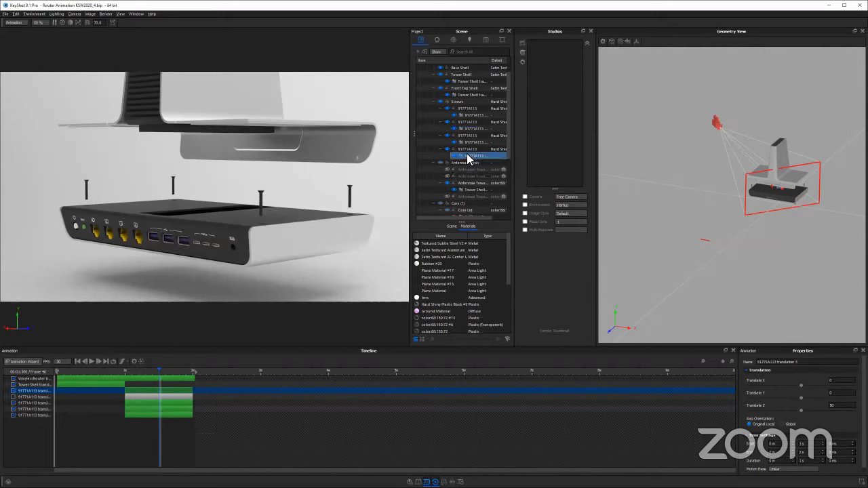
Select the four enabled screw translations in the timeline and shorten them together to 300 ms each, starting at 1 second
left_click(147, 410)
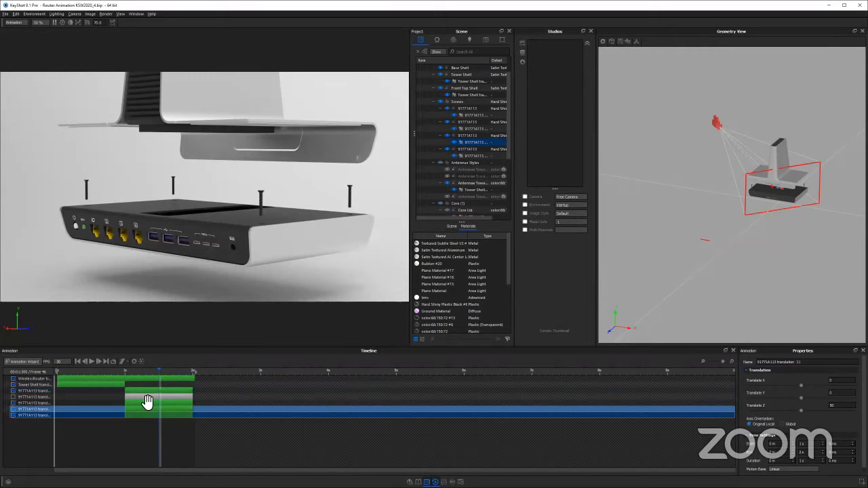
left_click(148, 405, "ctrl")
left_click(146, 391, "ctrl")
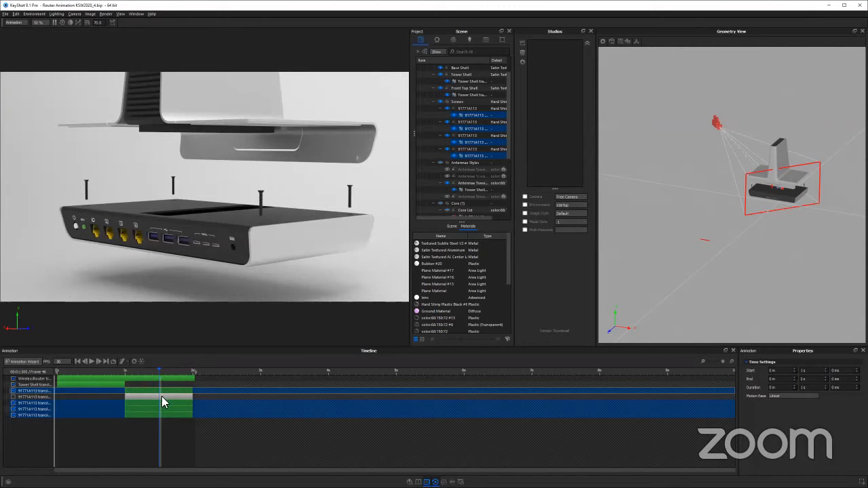
left_click(139, 404)
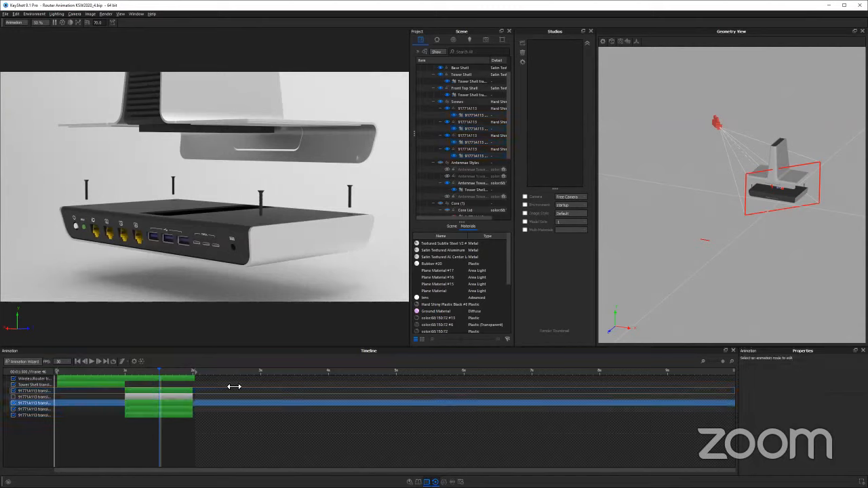
left_click(196, 378)
left_click(189, 404)
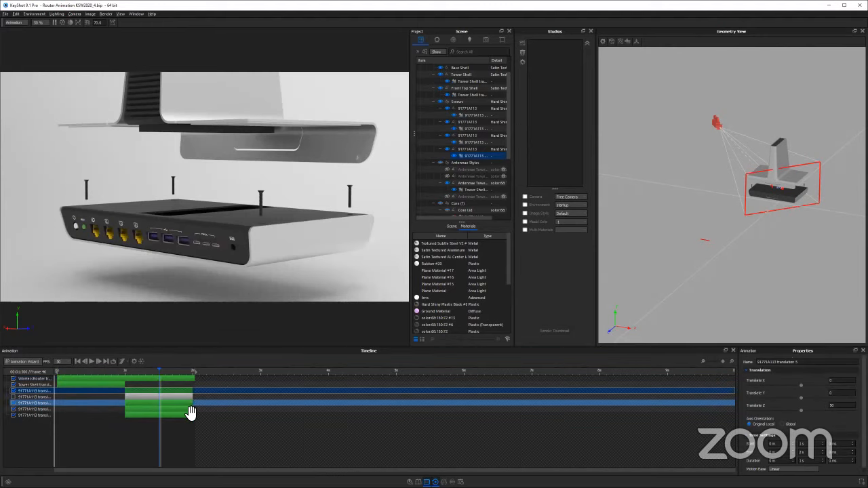
left_click(190, 410, "ctrl")
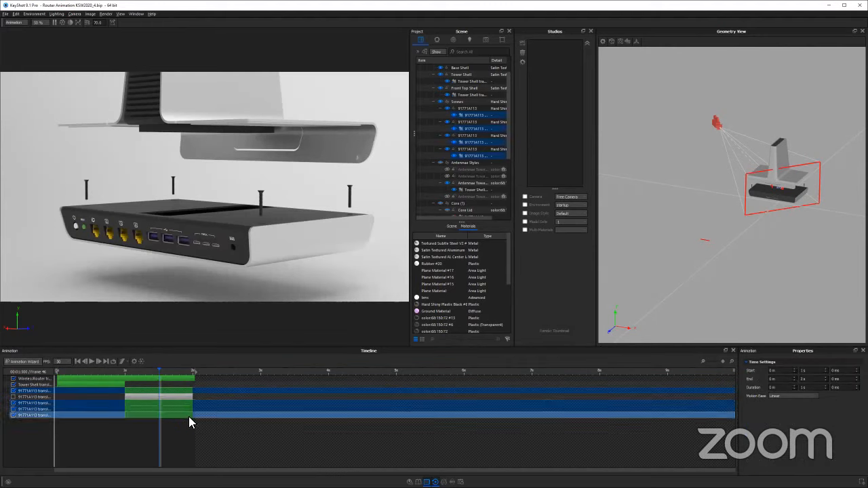
left_click(195, 390)
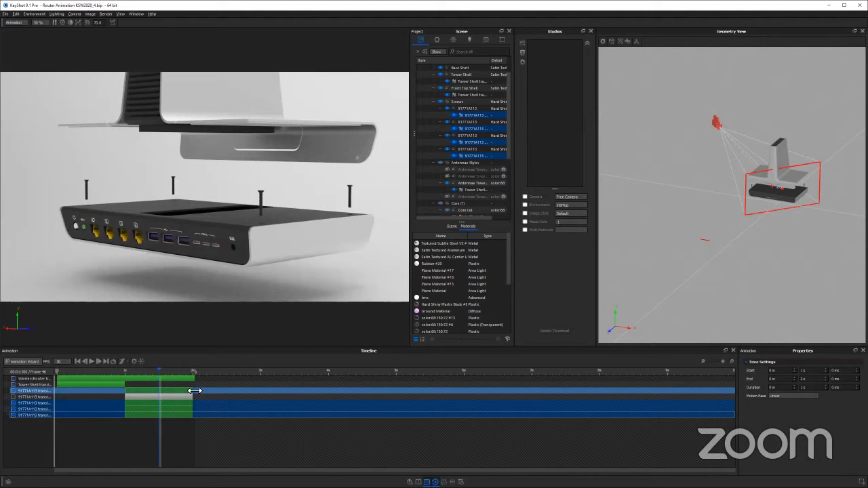
left_click_drag(194, 391, 149, 393)
left_click(139, 373)
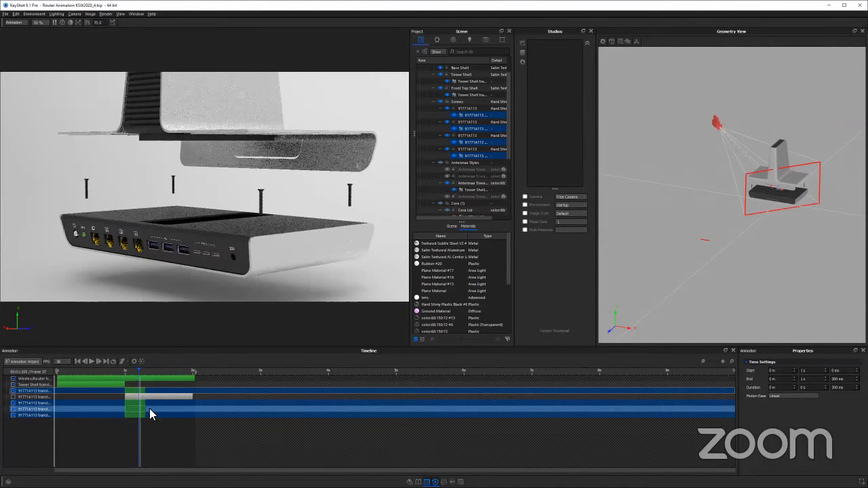
Stagger the four screw translations end to end from 1 second and move the lower three above the disabled translation
left_click(150, 404)
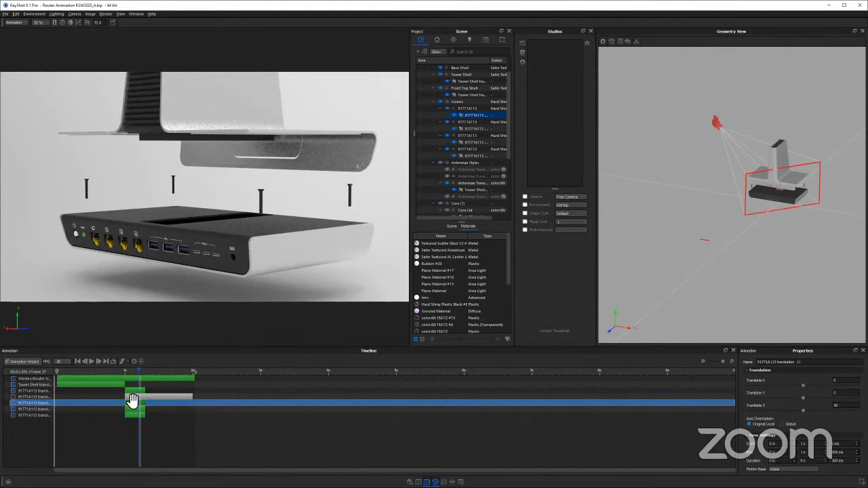
left_click(38, 402)
left_click(41, 415, "shift")
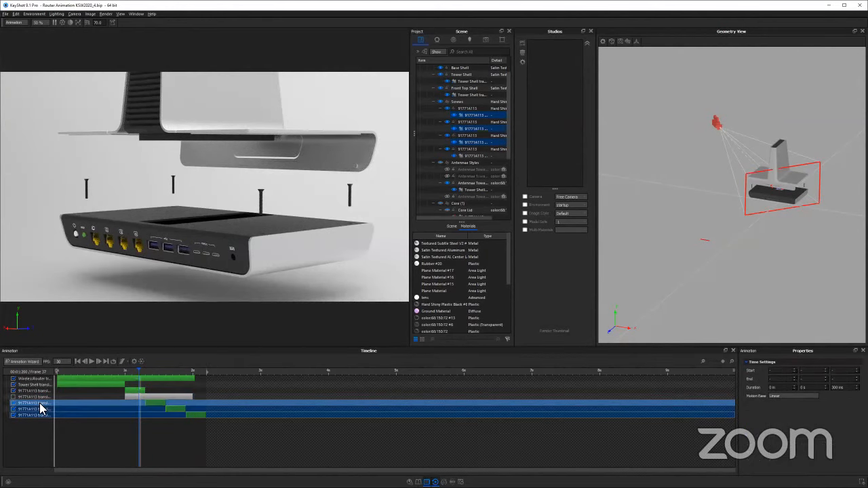
left_click_drag(42, 407, 82, 410)
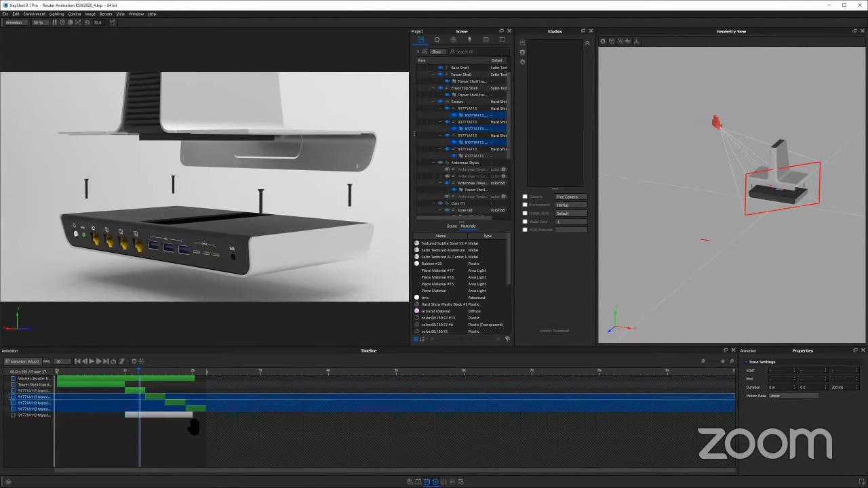
Play the animation from just before 1 second to review the staggered screws, and orbit the camera slightly around the router
left_click(127, 372)
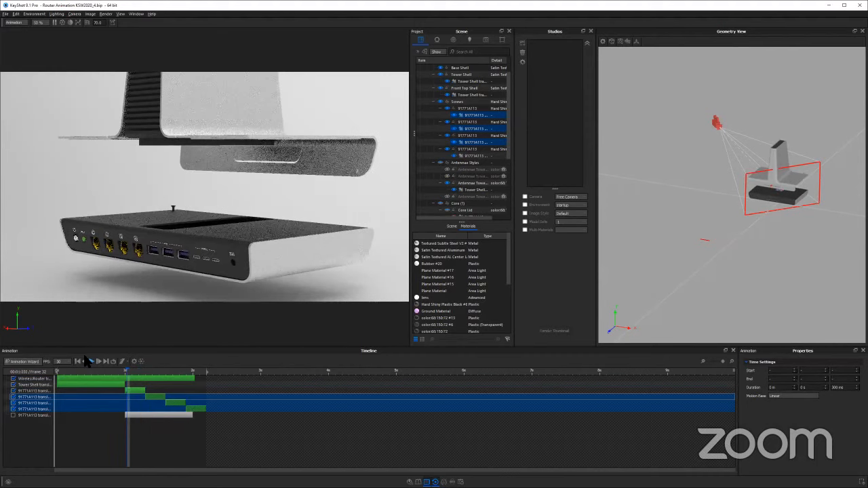
left_click(118, 372)
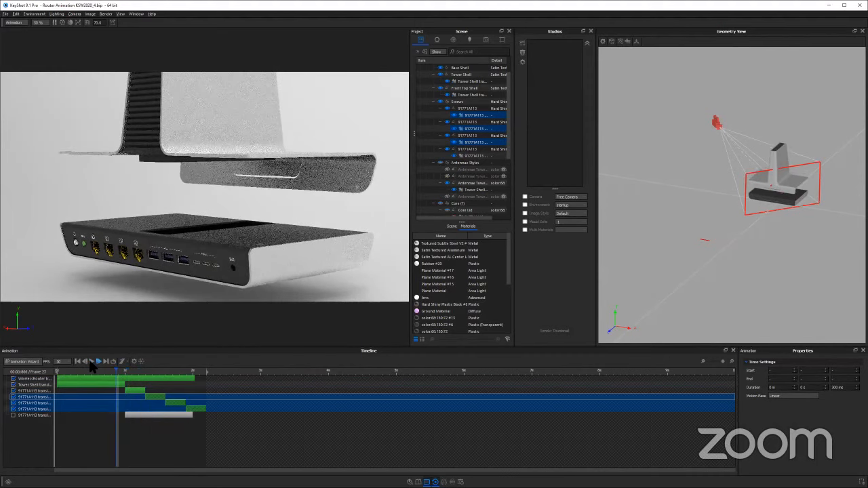
left_click(91, 362)
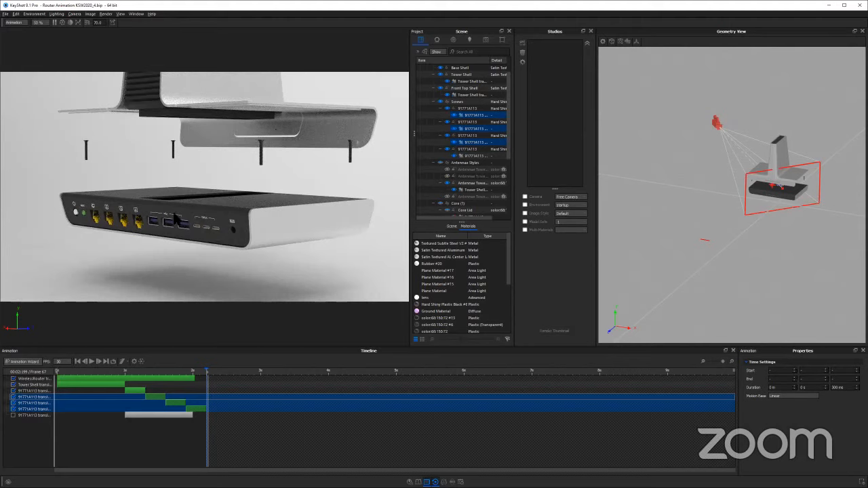
left_click_drag(241, 251, 268, 261)
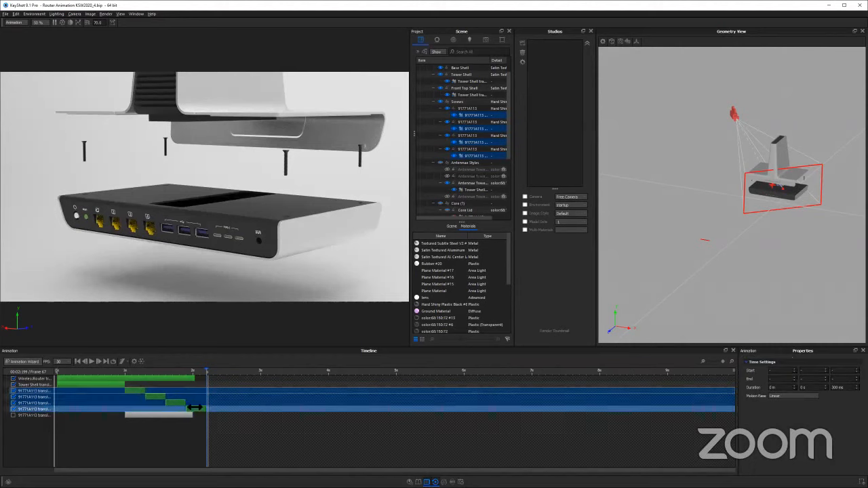
Add the four staggered screw translations to a new timeline folder named Screw Waterfall
right_click(139, 393)
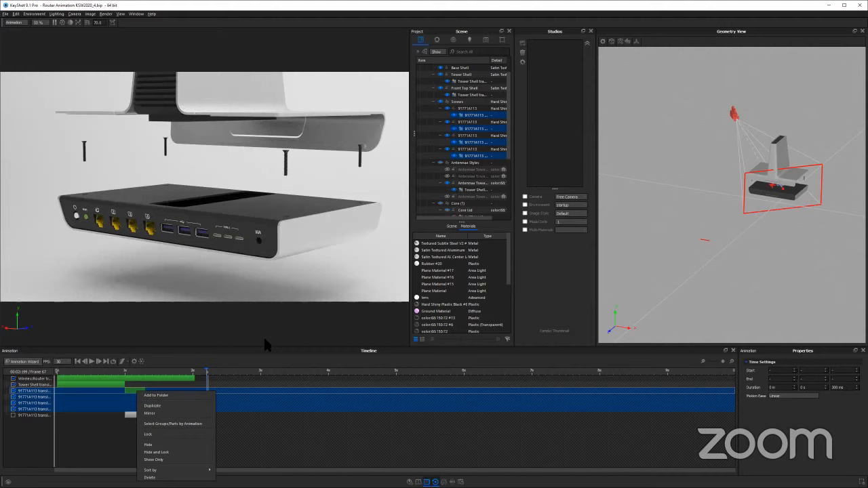
left_click(156, 395)
type("Screw")
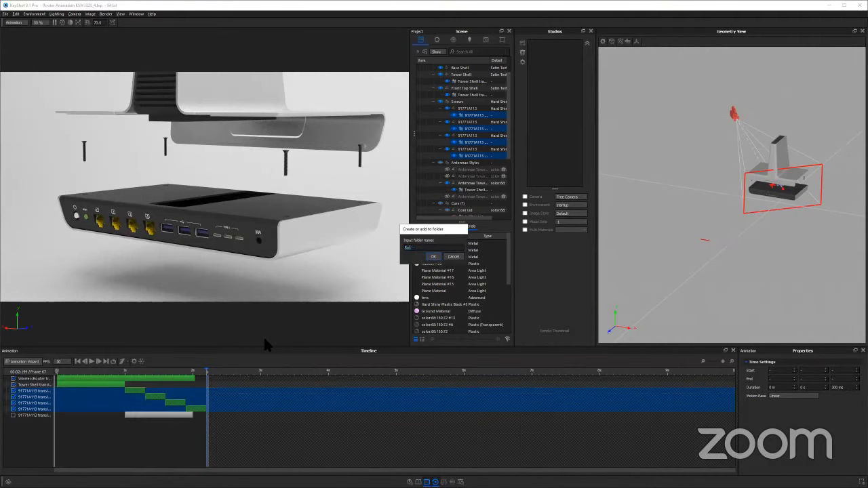
type(" Waterfall")
key("Return")
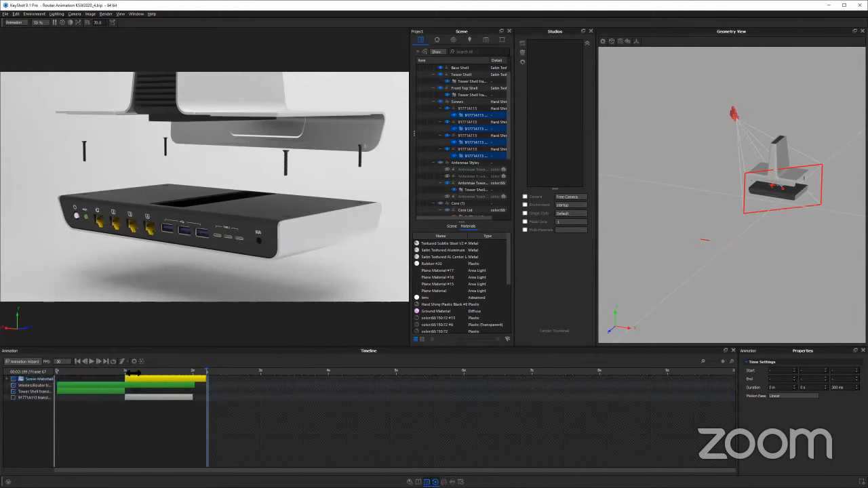
Preview the animation from 1 second and compress the Screw Waterfall folder to end at about 1.5 seconds
left_click(126, 371)
left_click(91, 361)
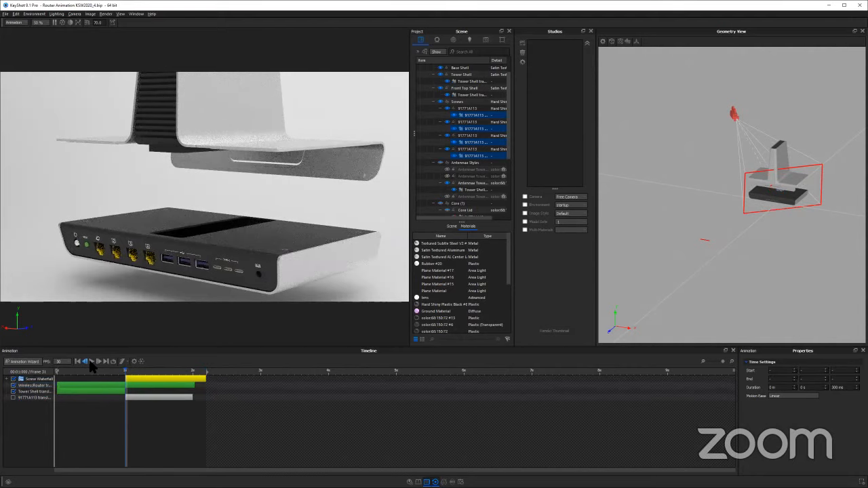
left_click(206, 378)
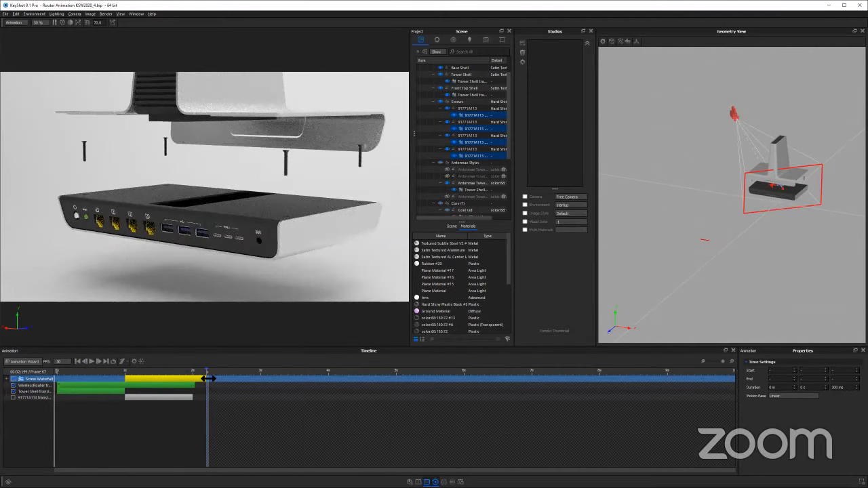
Play the compressed animation from 1 second and expand the Screw Waterfall folder to examine its clips
left_click(127, 371)
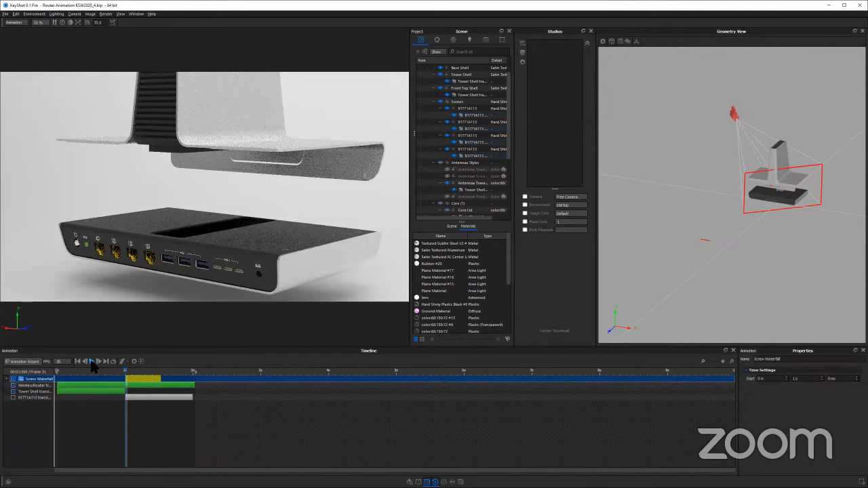
left_click(91, 361)
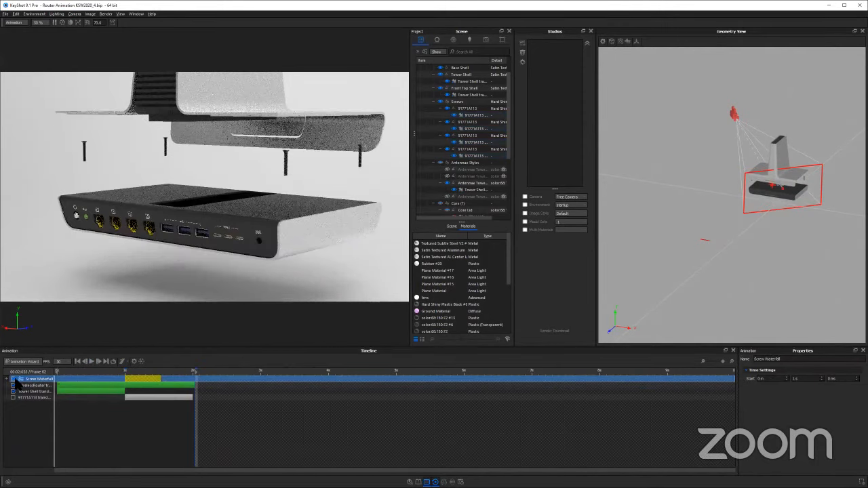
left_click(14, 378)
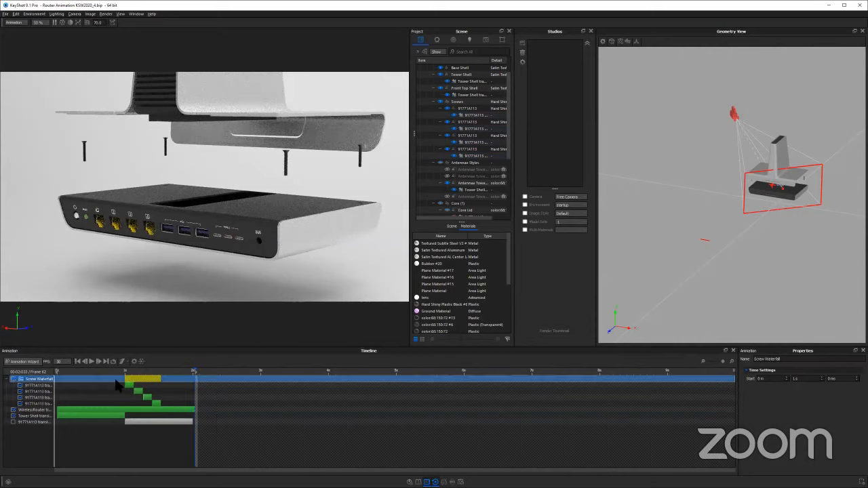
Select the Screw Waterfall folder after checking its clips, and undo the folder's compression and the grouping of its screw translations
left_click(135, 386)
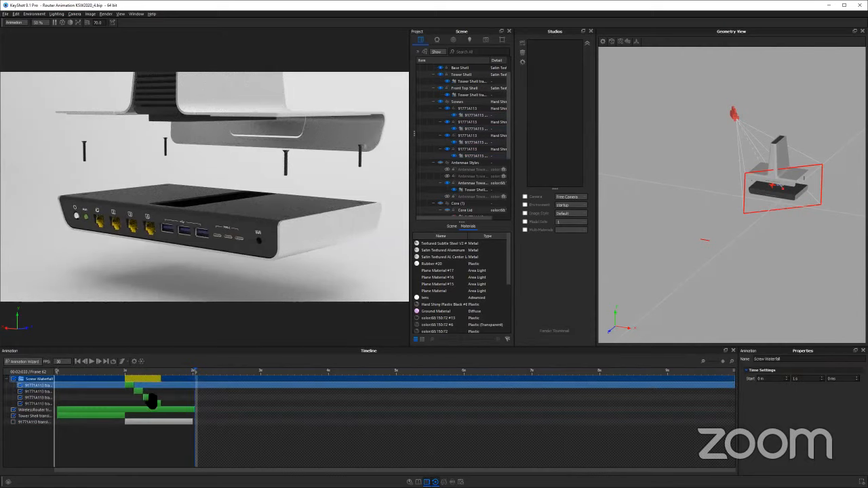
left_click(155, 398)
left_click(157, 405)
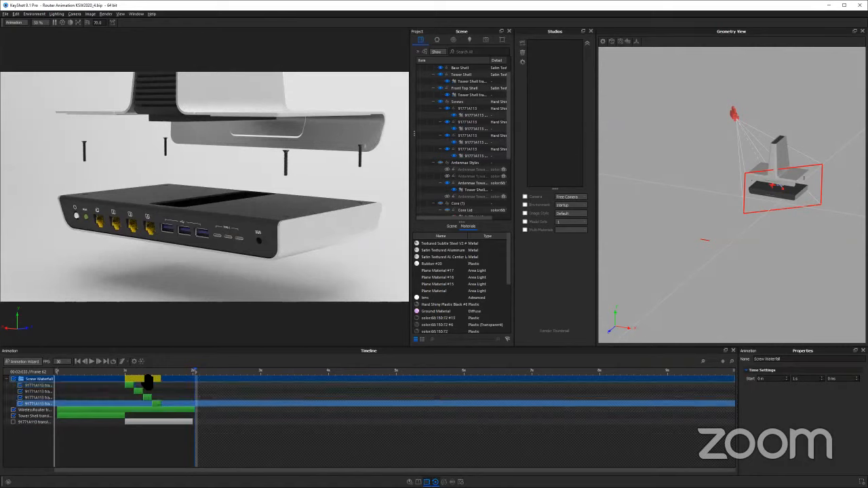
left_click(145, 385)
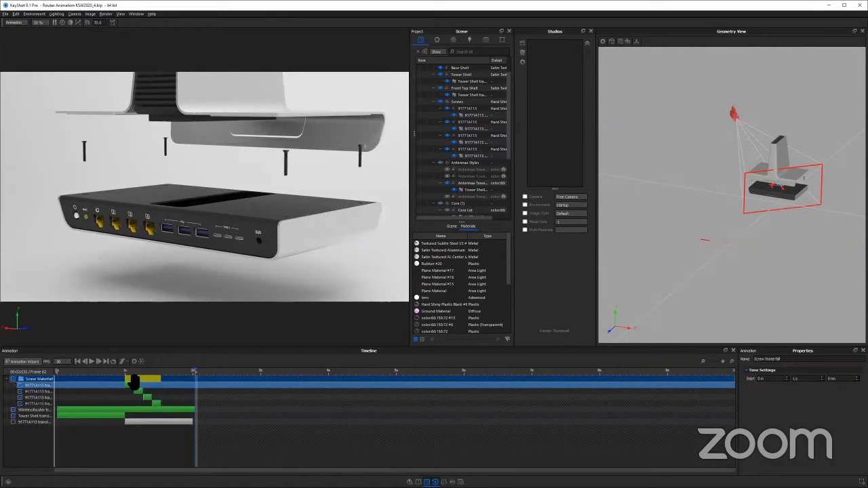
left_click(135, 380)
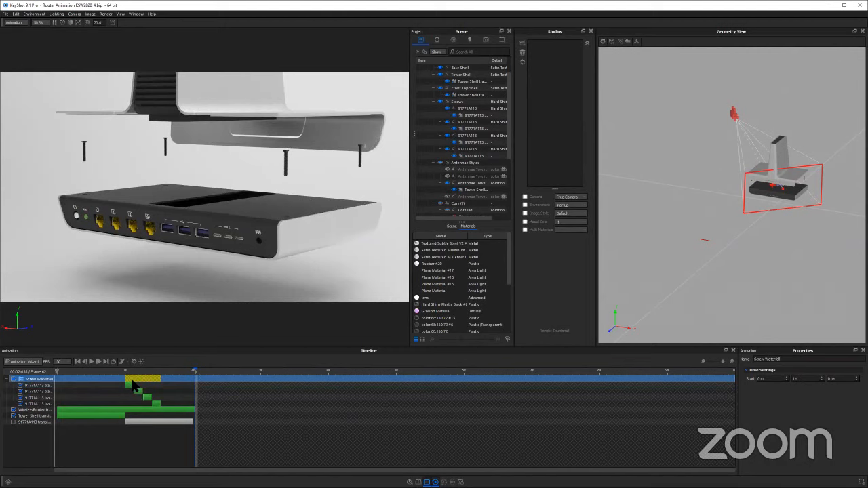
key("ctrl+z")
key("ctrl+z")
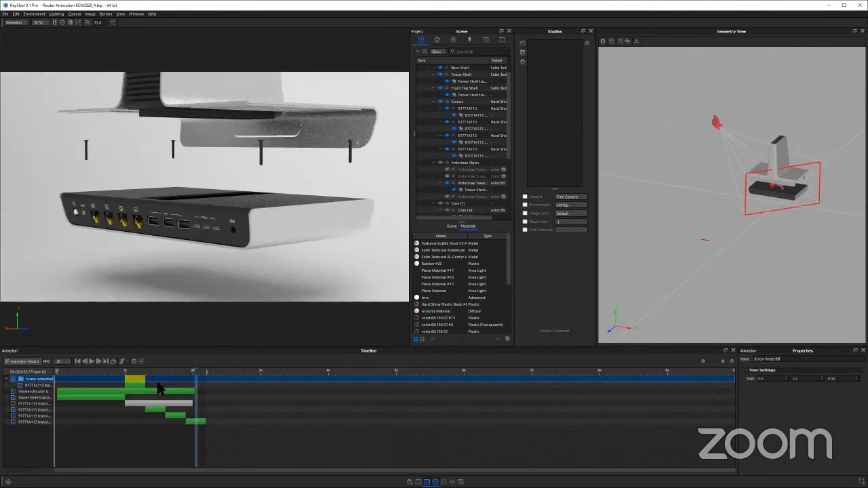
Move the remaining screw translation out of the Screw Waterfall folder and select all four screw translations in the timeline
left_click(149, 410)
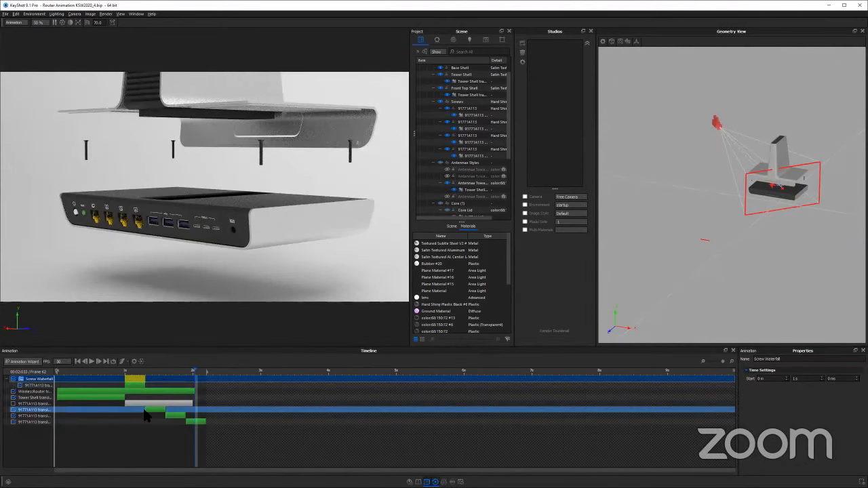
left_click(48, 411)
left_click(46, 422, "shift")
mouse_move(46, 410)
left_mouse_down()
mouse_move(75, 381)
mouse_move(57, 407)
left_mouse_up()
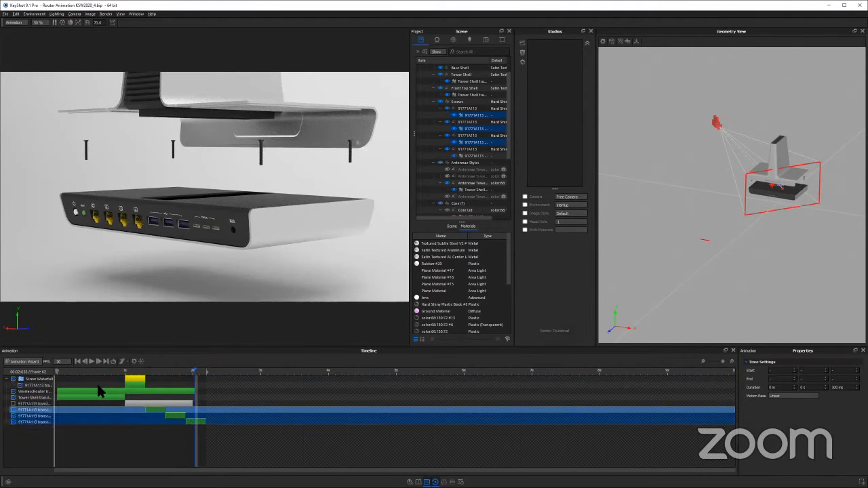
left_click(119, 382, "ctrl")
left_click(118, 378)
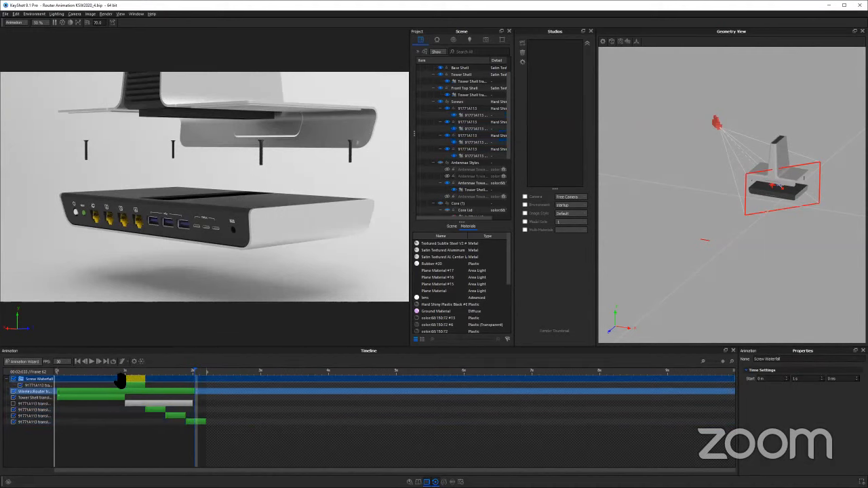
left_click(139, 384)
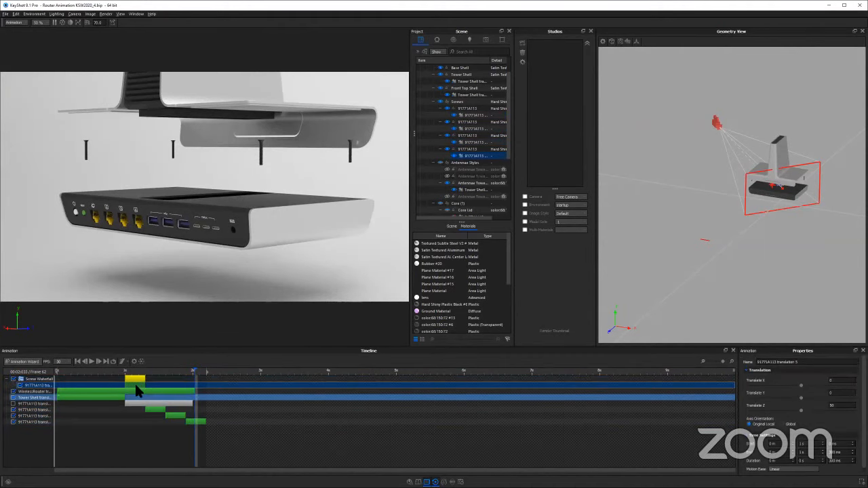
left_click_drag(50, 385, 49, 410)
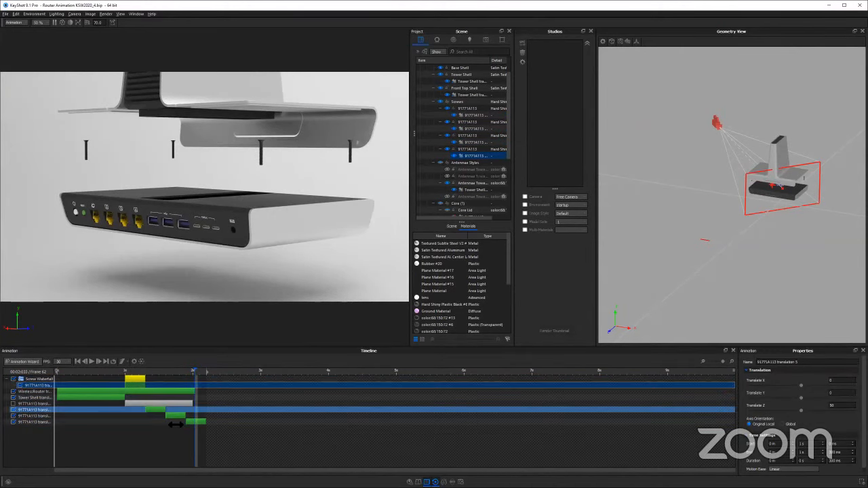
left_click(203, 422, "shift")
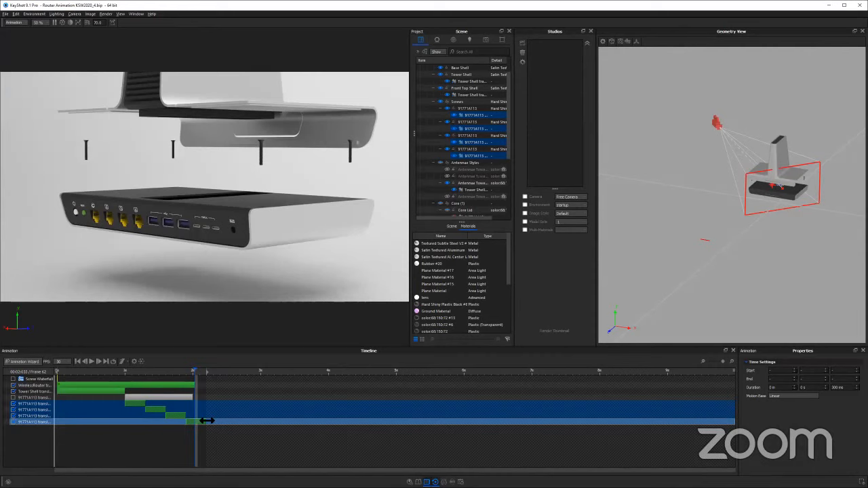
Try shortening the four selected screw translations together to 167 ms each and preview them from 1 second, undoing the change
left_click_drag(207, 420, 197, 420)
left_click(92, 361)
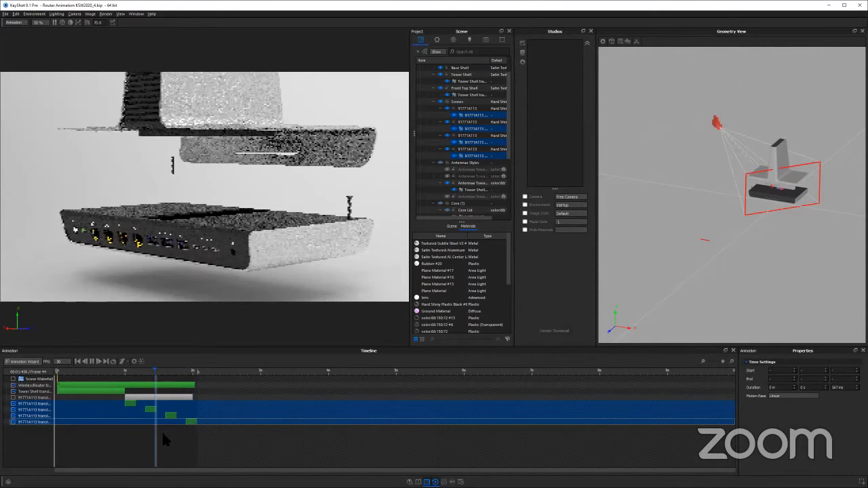
left_click(123, 372)
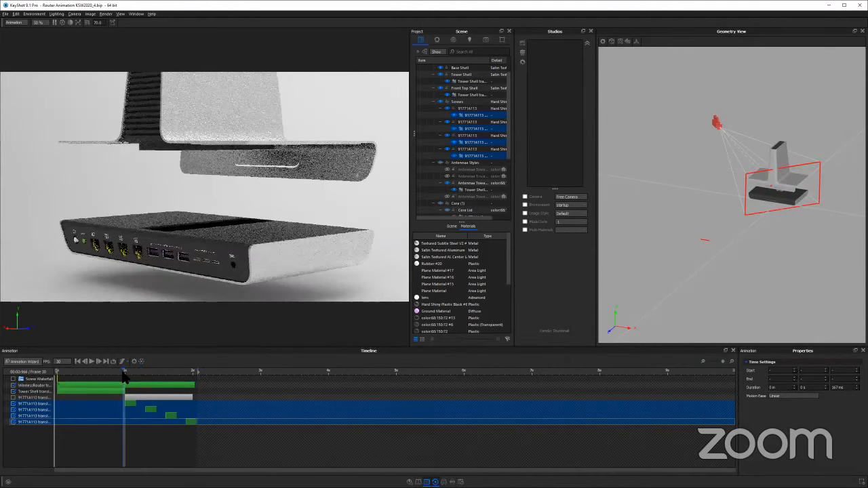
key("space")
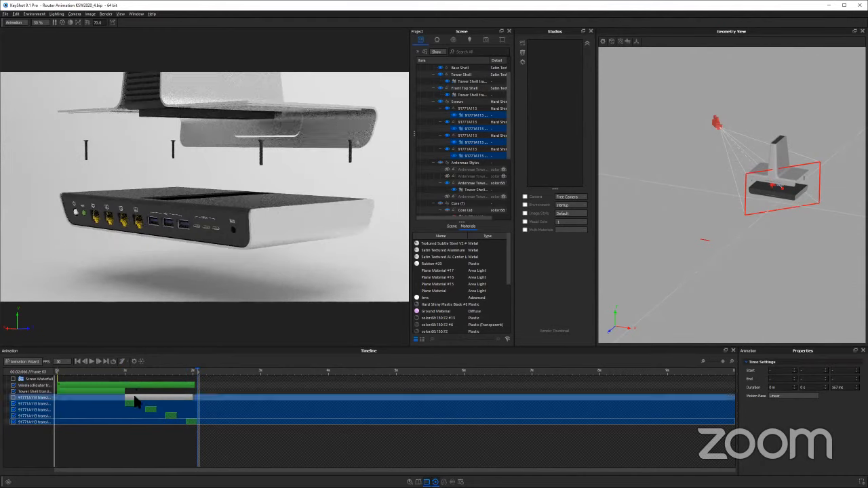
key("ctrl+z")
Add the four staggered screw translations to a new timeline folder named Waterfall
right_click(131, 402)
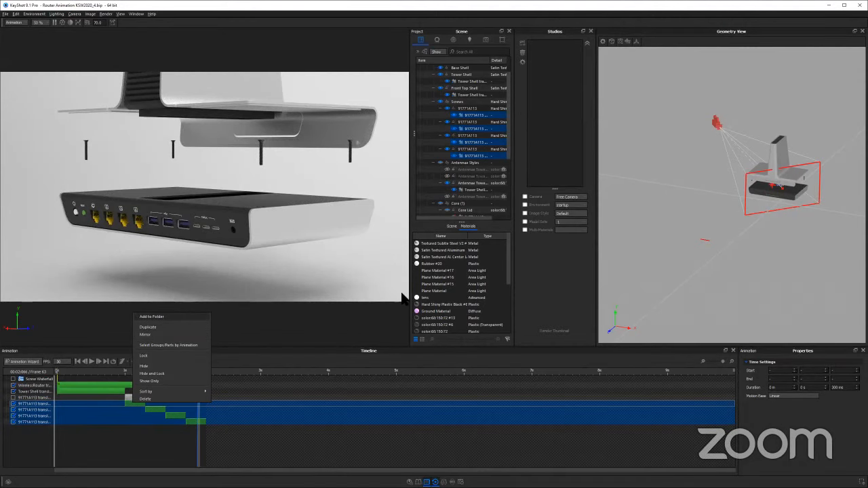
left_click(152, 317)
type("Waterfall")
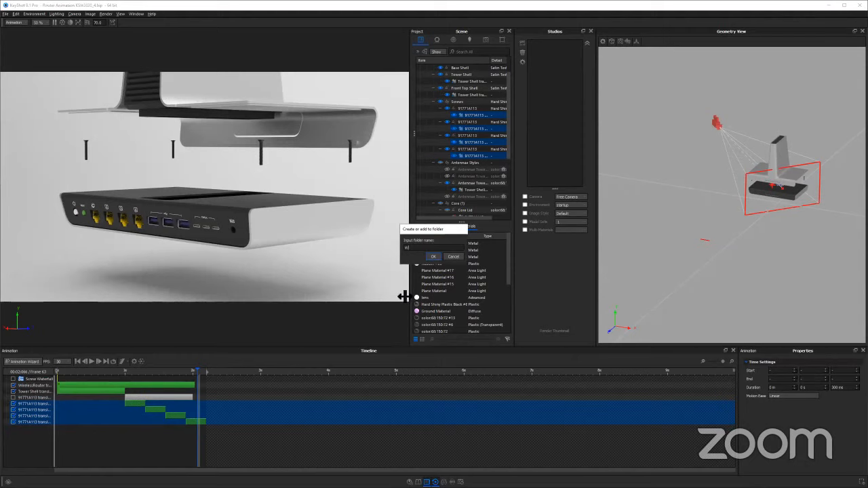
key("Return")
left_click(158, 379)
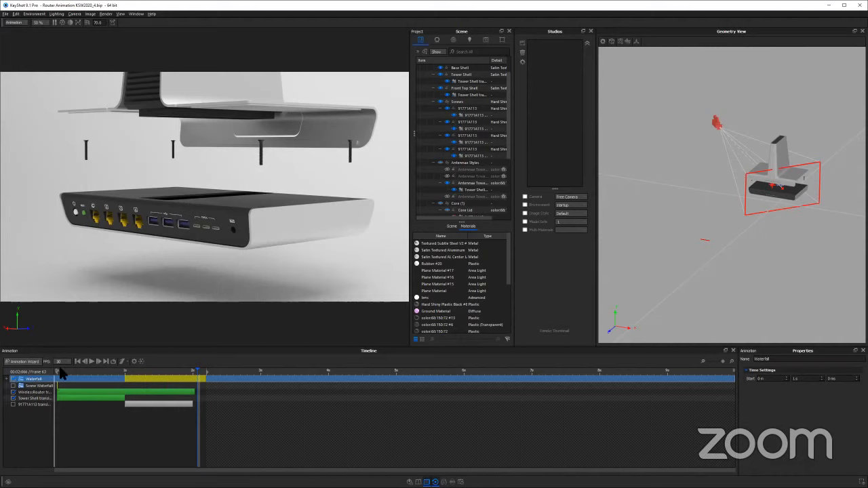
Delete the empty Screw Waterfall folder and show the router at the end of the Waterfall folder from a slightly higher camera angle
left_click_drag(203, 369, 252, 369)
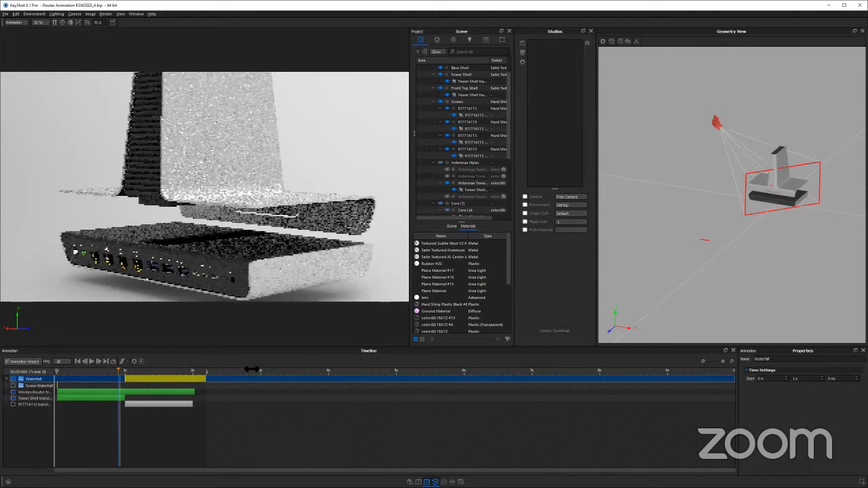
left_click(92, 363)
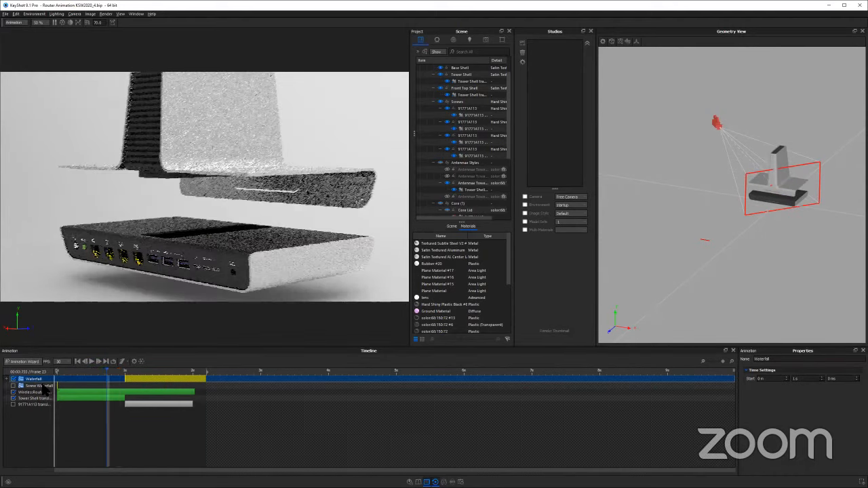
left_click(43, 385)
key("Delete")
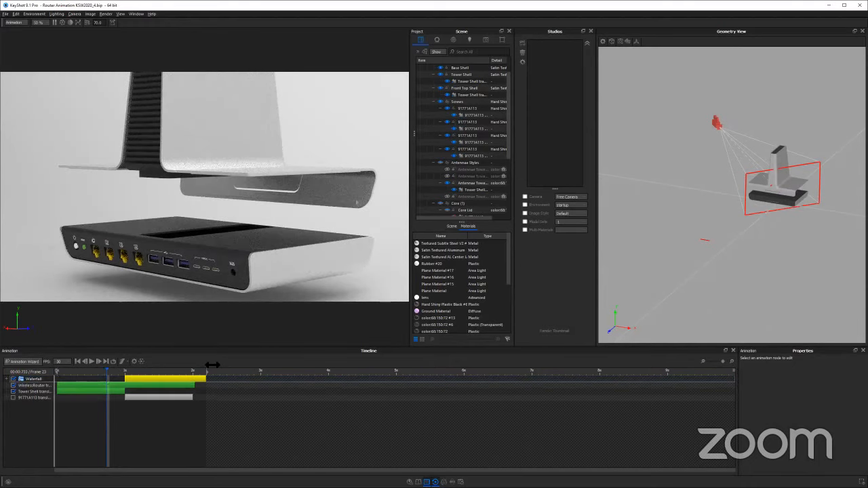
left_click(209, 370)
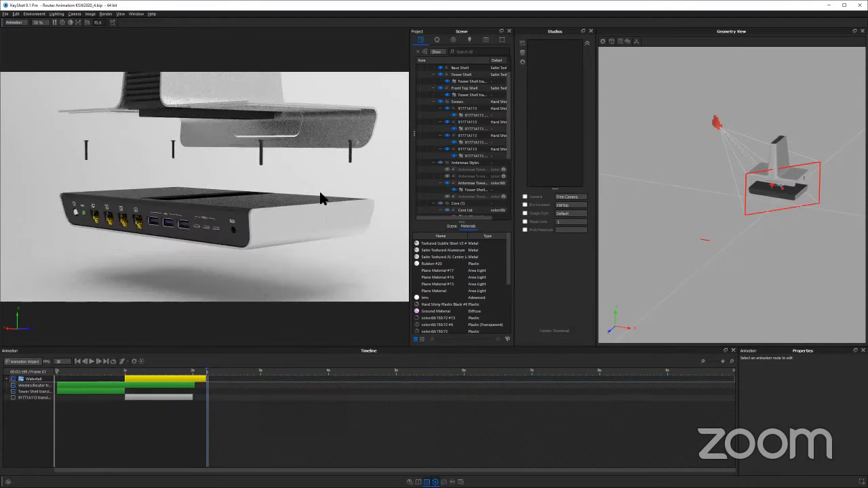
left_click_drag(324, 211, 324, 213)
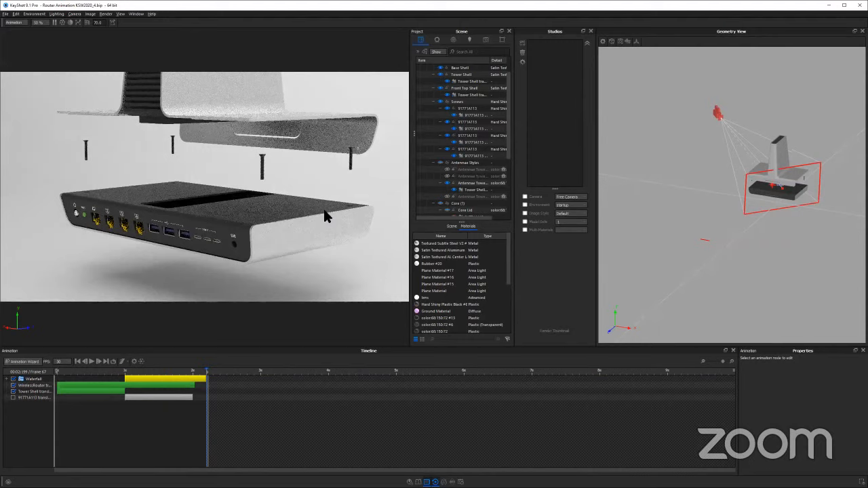
Switch to the presentation in the browser, advance through the Nesting slide to the Studios slide, and return to KeyShot
key("alt+Tab")
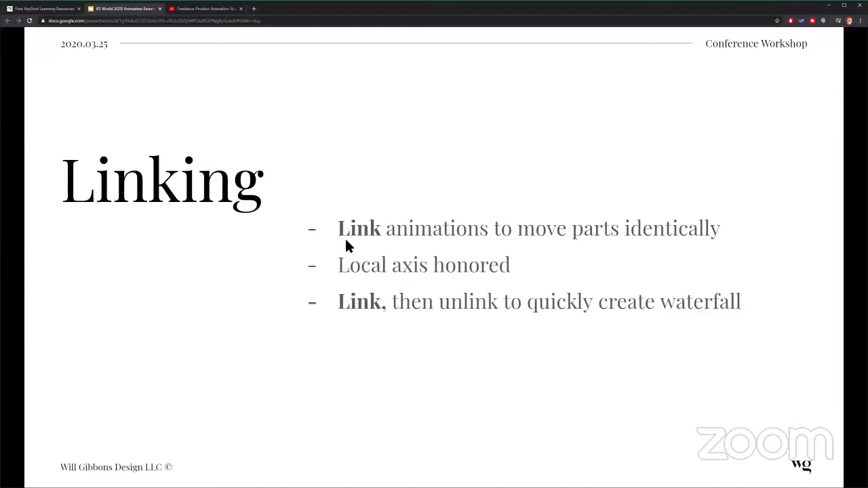
key("Right")
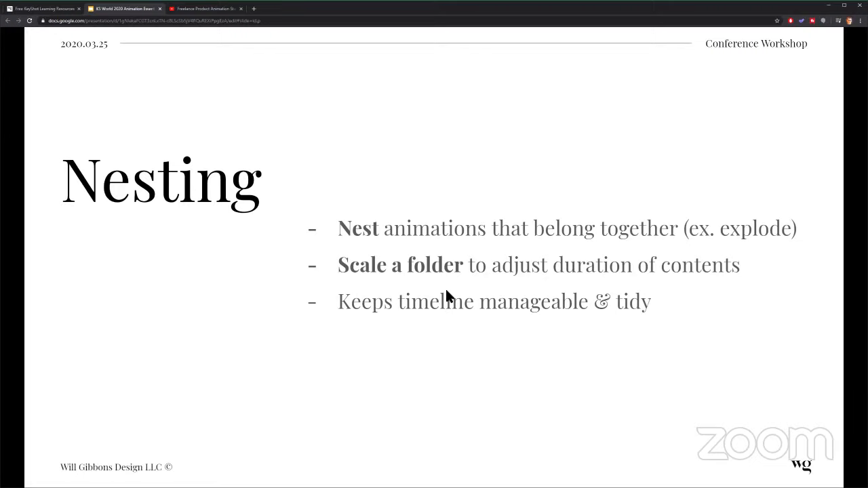
key("Right")
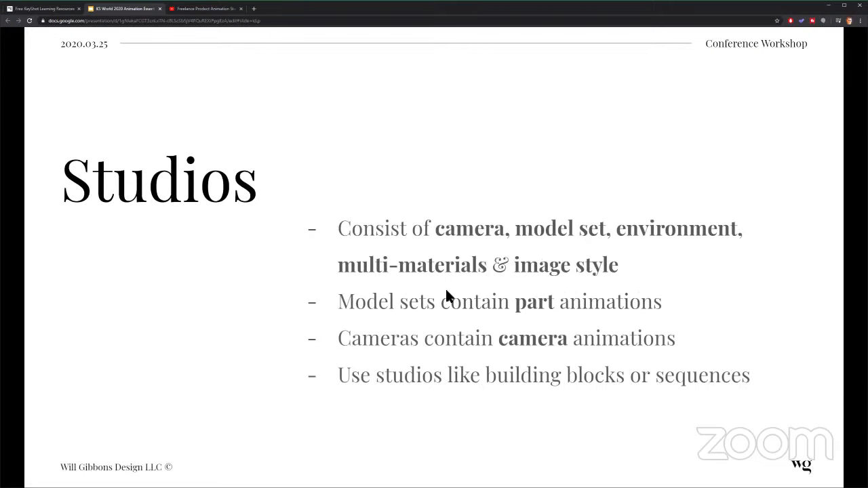
key("alt+Tab")
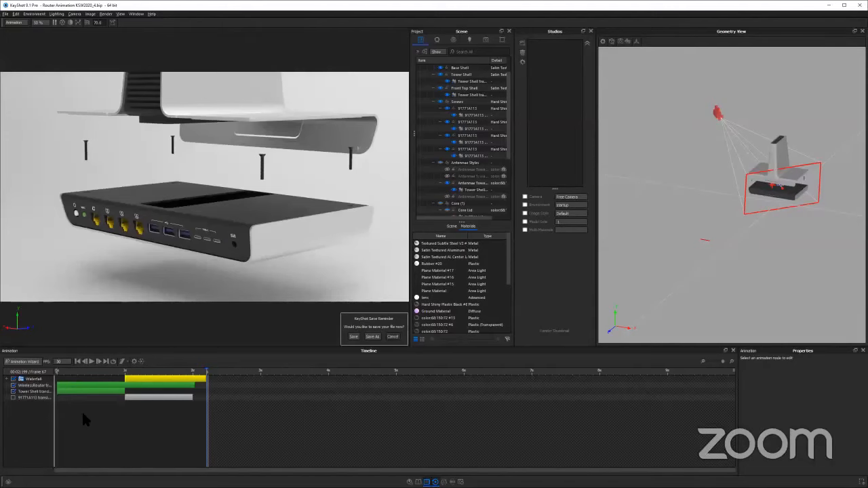
Scrub through the full router animation and enable the disabled screw translation that runs from 1 to 2 seconds
left_click_drag(74, 373, 218, 366)
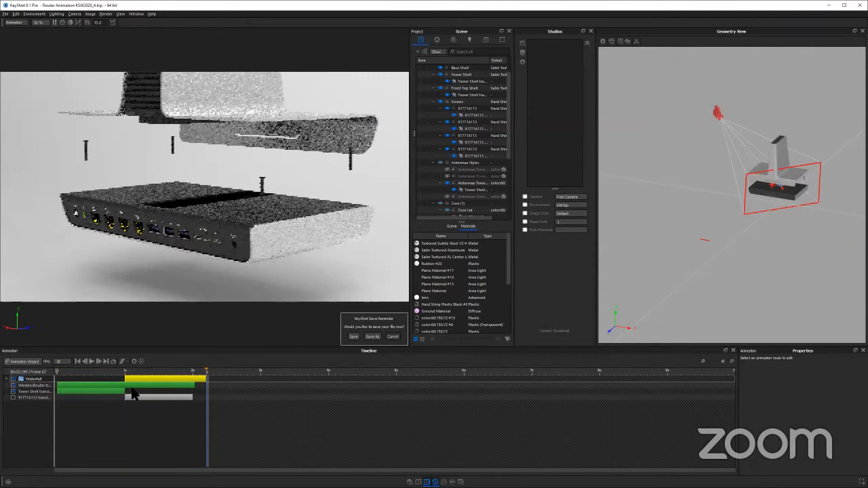
left_click(185, 110)
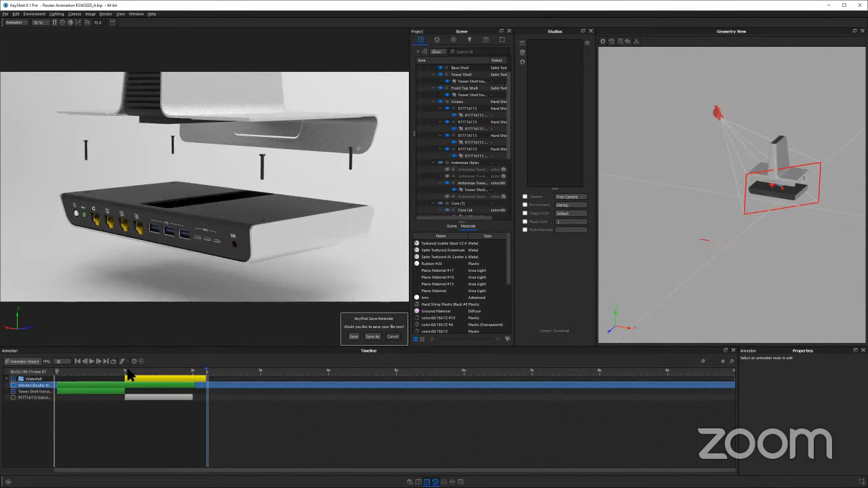
key("space")
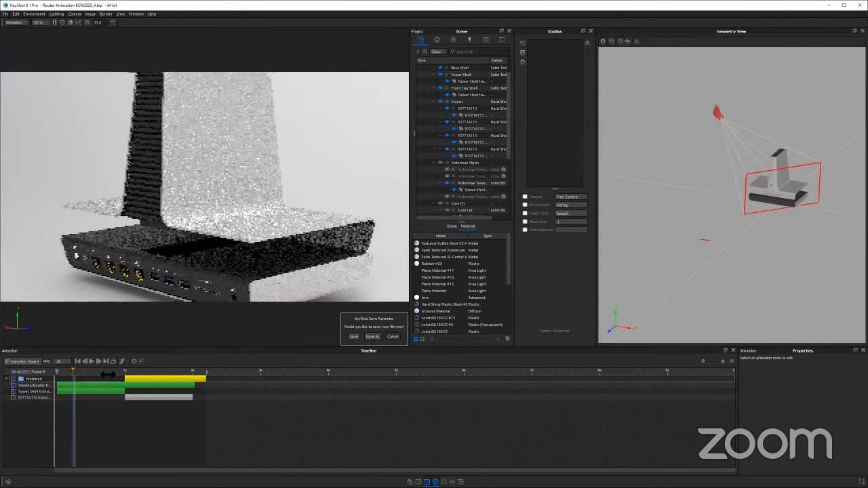
left_click(14, 397)
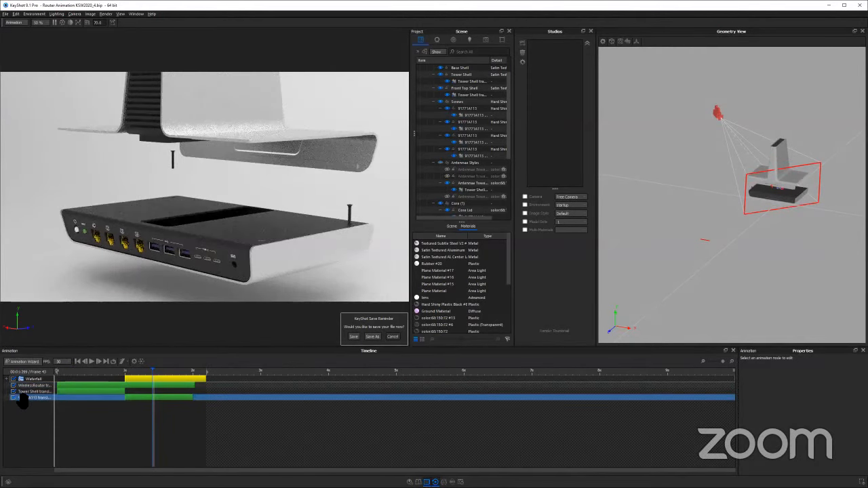
Move the Waterfall folder below the WirelessRouter translation in the timeline
left_click(64, 392)
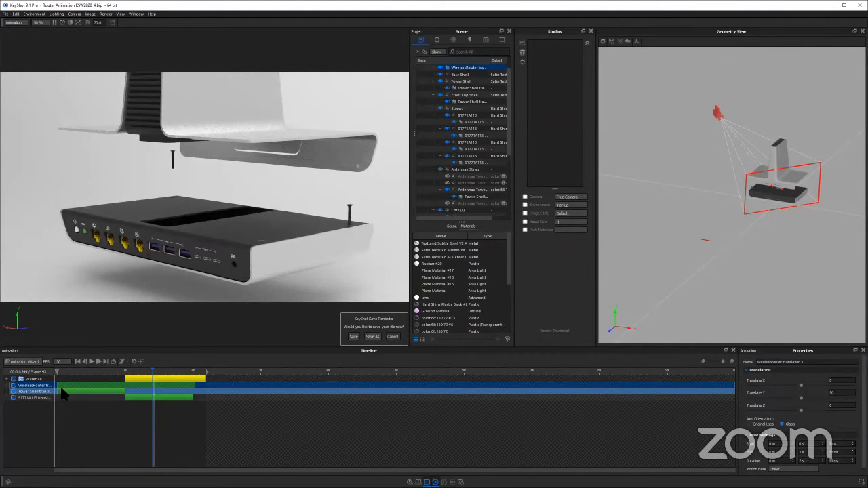
left_click(79, 385)
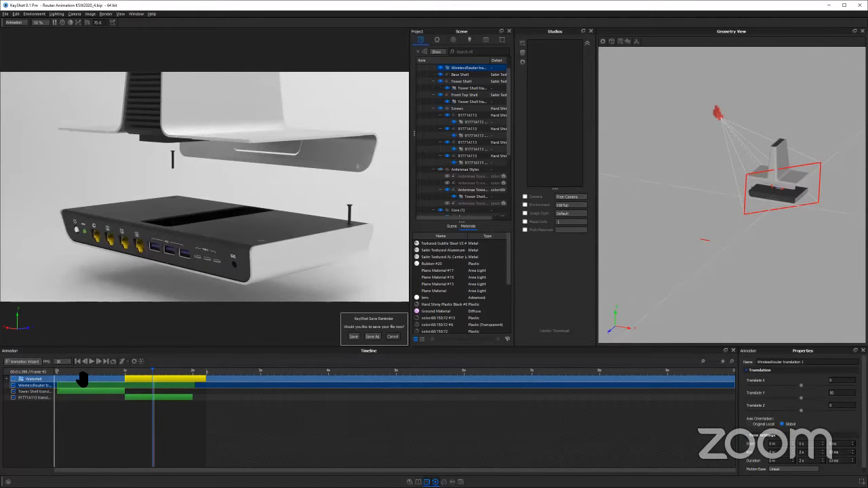
mouse_move(33, 380)
left_mouse_down()
mouse_move(70, 406)
mouse_move(37, 394)
left_mouse_up()
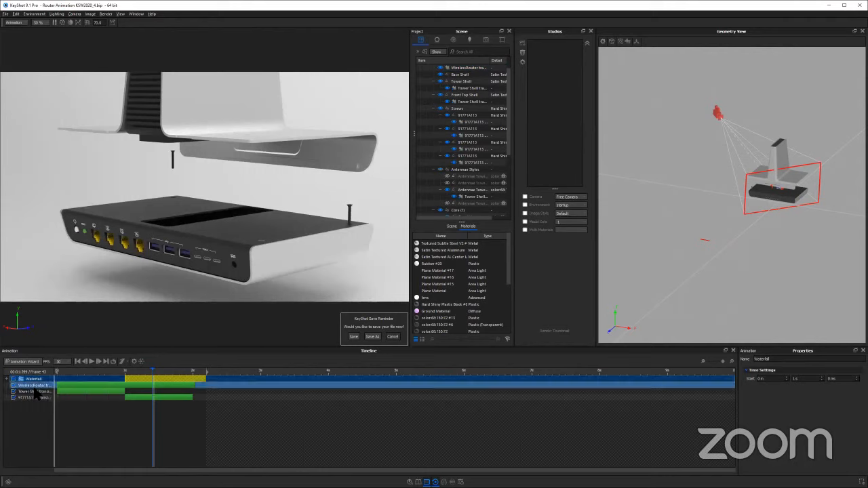
Examine the Tower Shell translation and the Core Lid translation while scrubbing the timeline to the end of the Waterfall folder
left_click(195, 379)
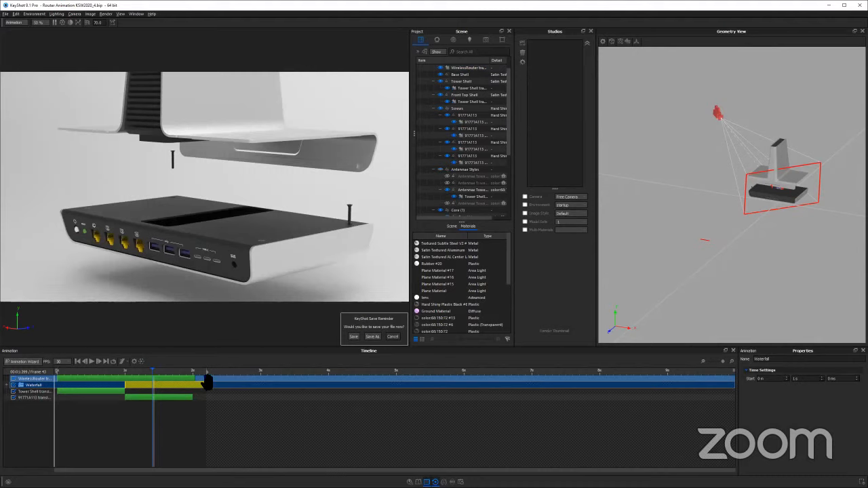
left_click(38, 392)
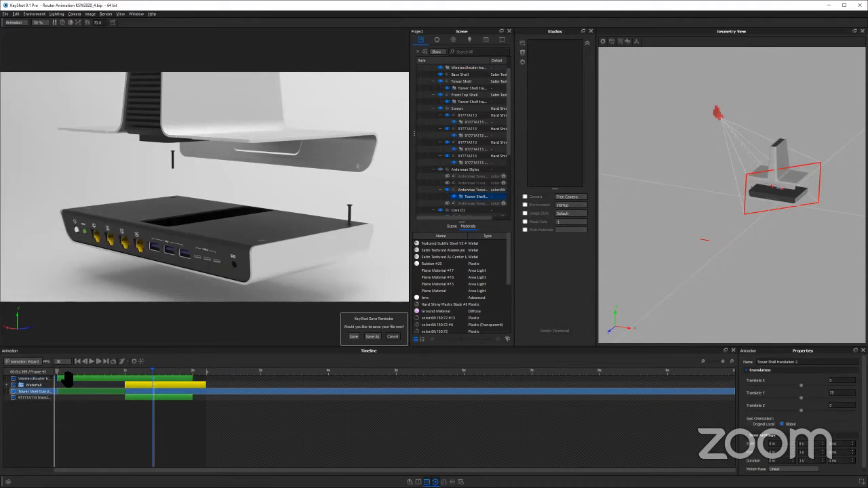
left_click(76, 371)
left_click(188, 372)
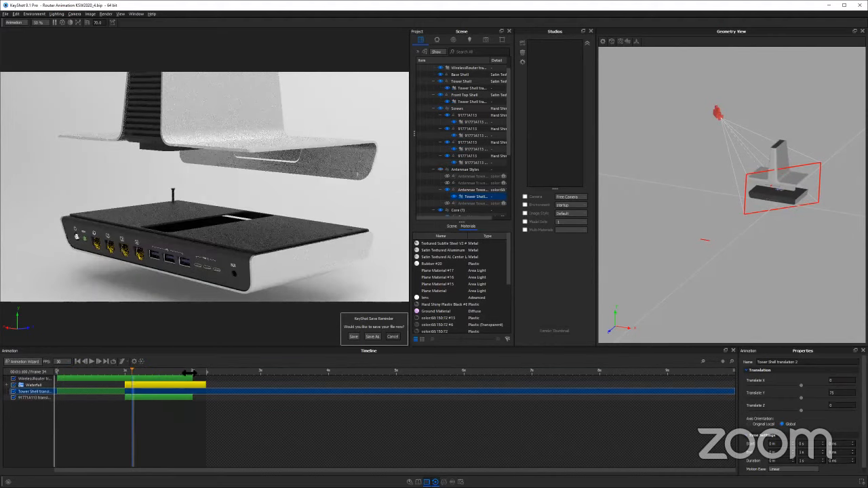
left_click(176, 399)
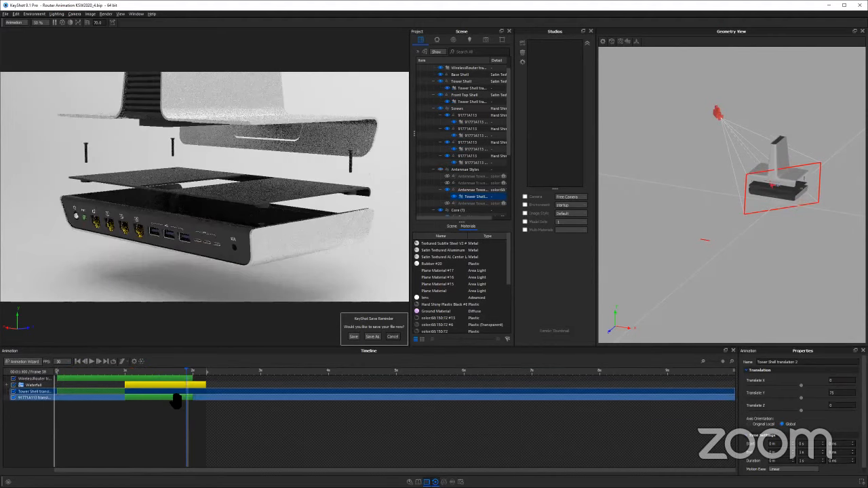
left_click(106, 393)
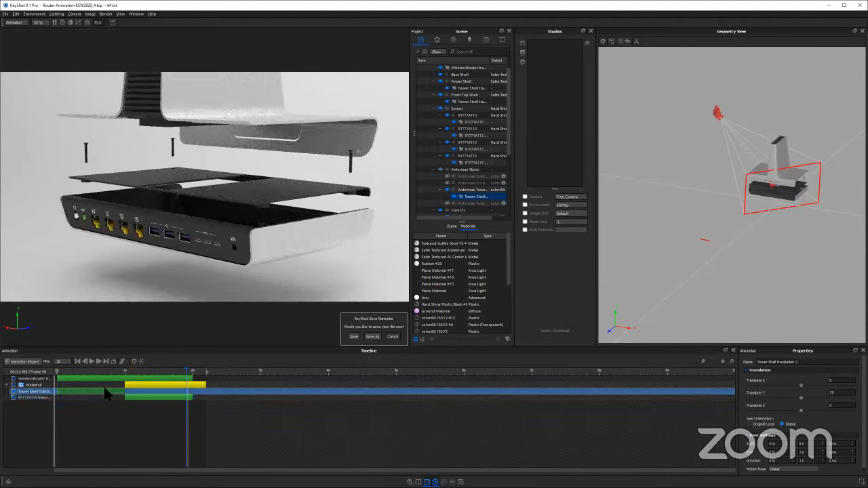
left_click(142, 398)
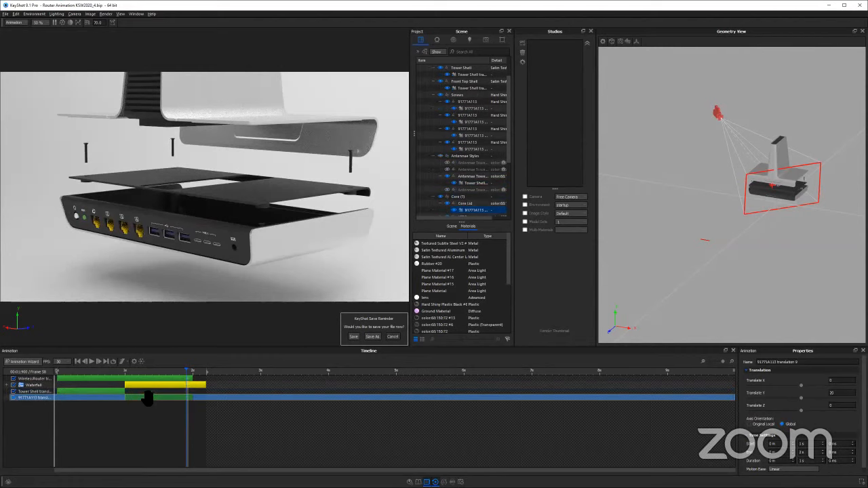
left_click_drag(112, 372, 205, 377)
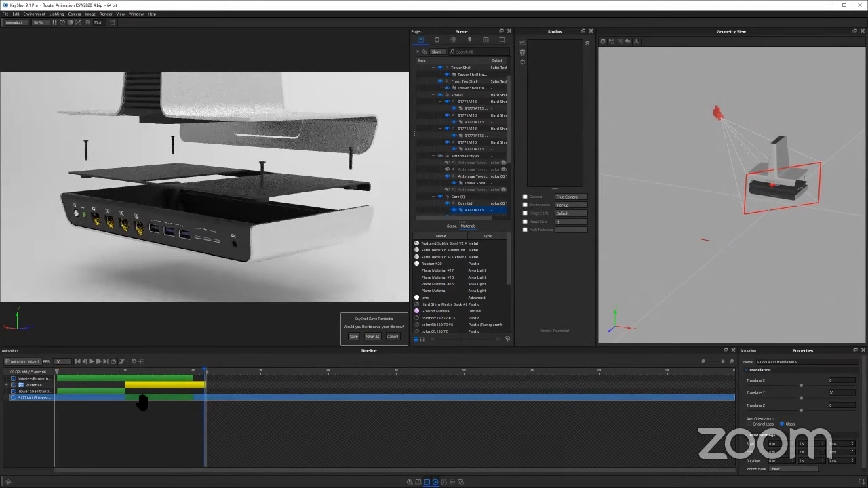
Group the Waterfall folder, the Tower Shell translation and the Core Lid translation in a new timeline folder named Explode
left_click(90, 391, "ctrl")
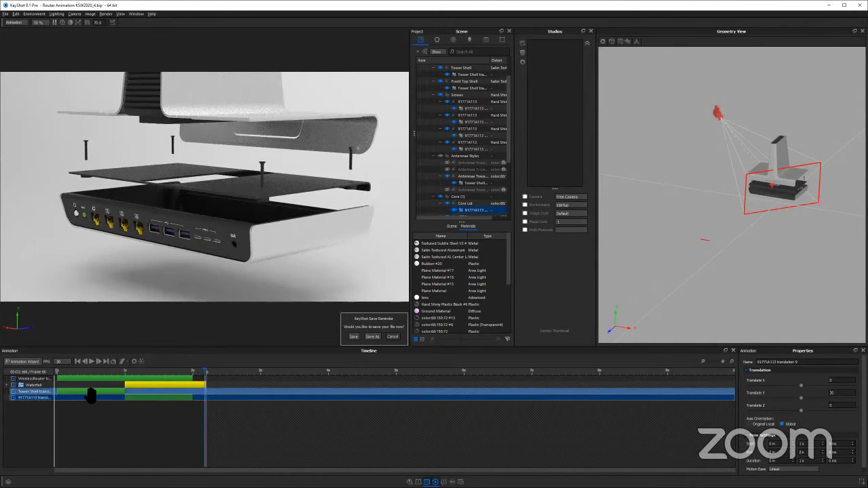
left_click(144, 385, "ctrl")
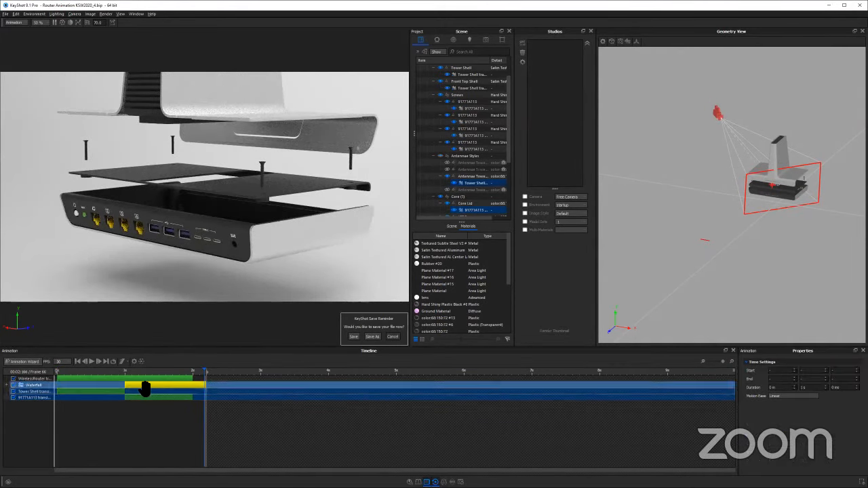
left_click(144, 388, "ctrl")
right_click(144, 389)
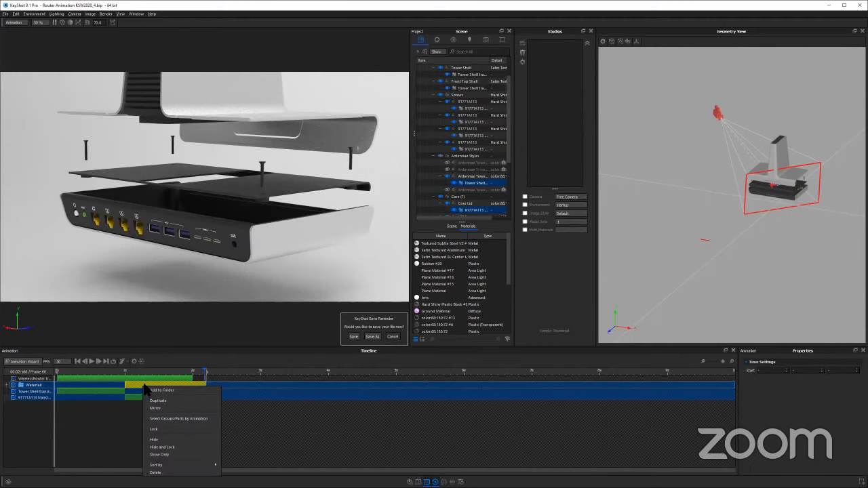
left_click(159, 391)
type("Expl")
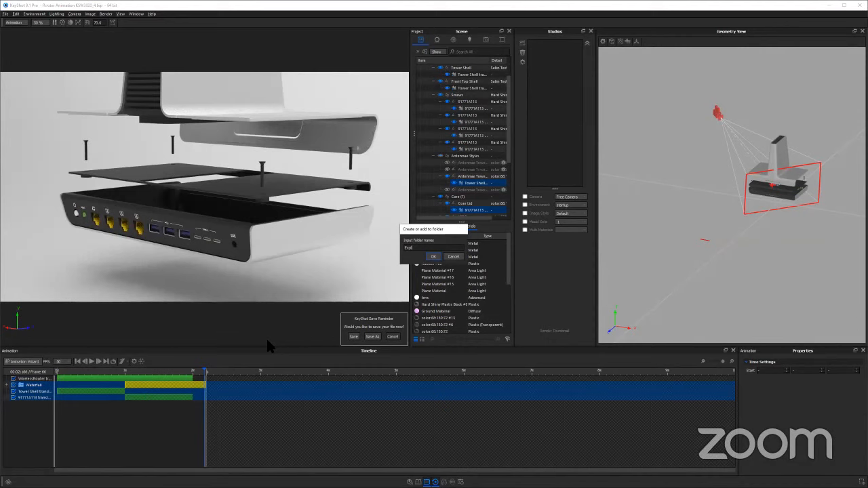
type("ode")
key("Return")
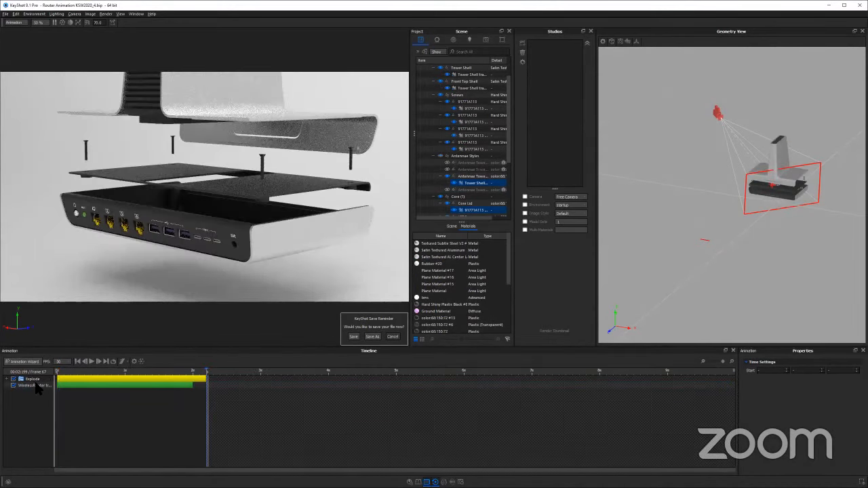
Disable the WirelessRouter translation, scrub through the Explode folder on its own, and enable the translation again
left_click(13, 385)
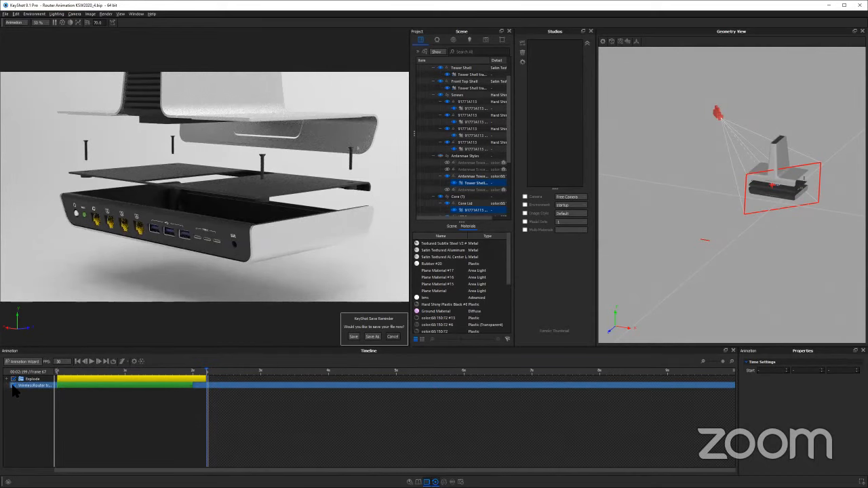
left_click(13, 385)
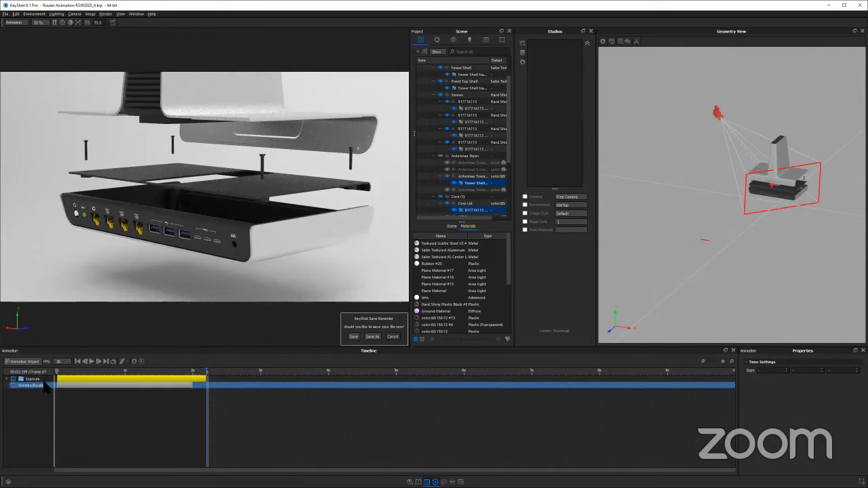
left_click_drag(69, 372, 291, 384)
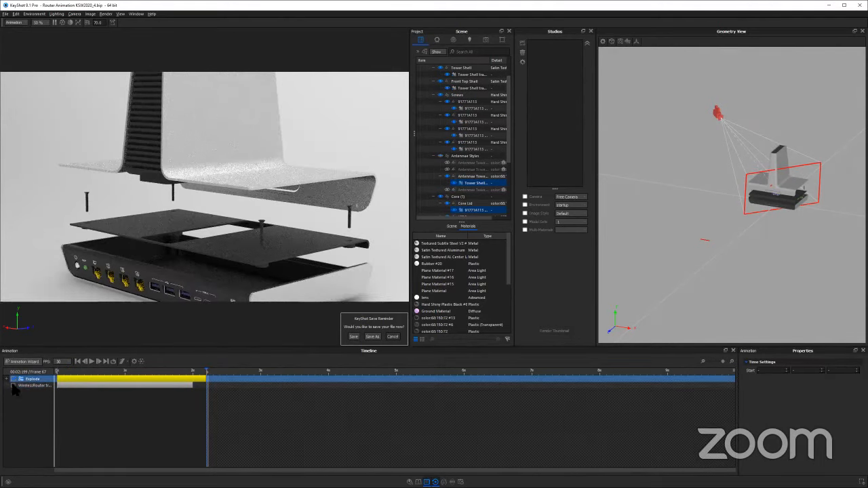
left_click(13, 385)
left_click_drag(124, 371, 237, 372)
Activate the Orbit Front camera and play and scrub through the animation with its camera moves
left_click(486, 40)
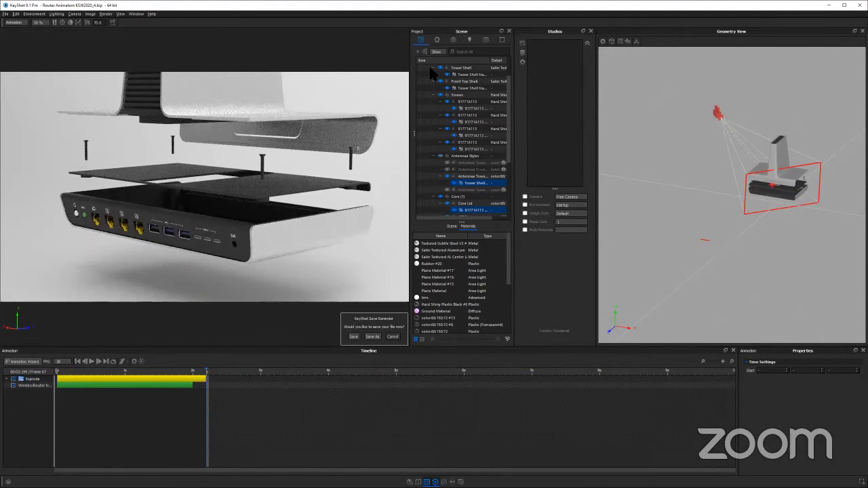
left_click(482, 68)
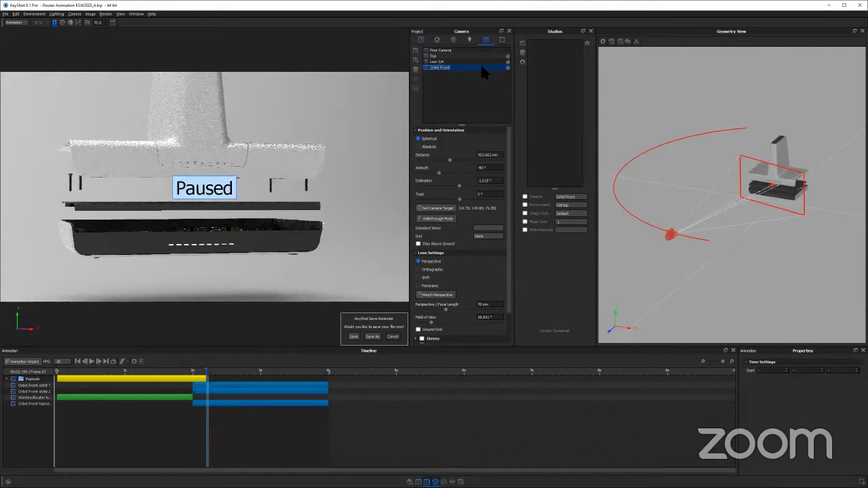
left_click_drag(67, 369, 15, 363)
left_click(93, 363)
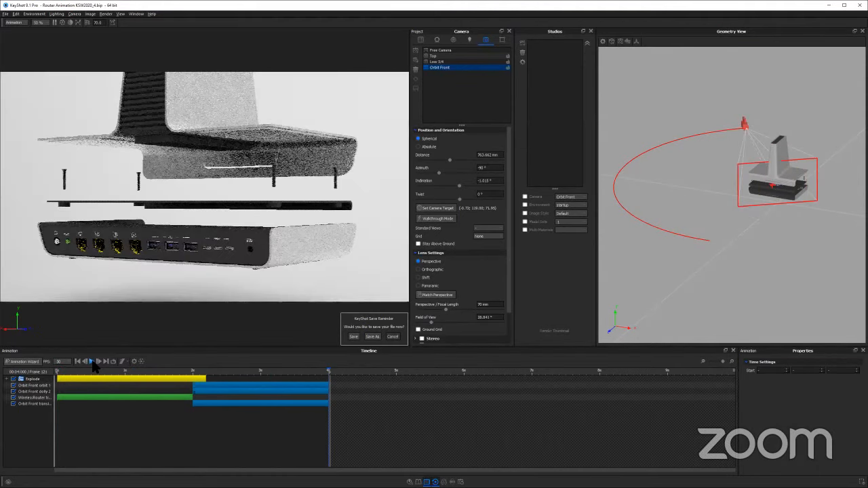
left_click_drag(166, 367, 394, 372)
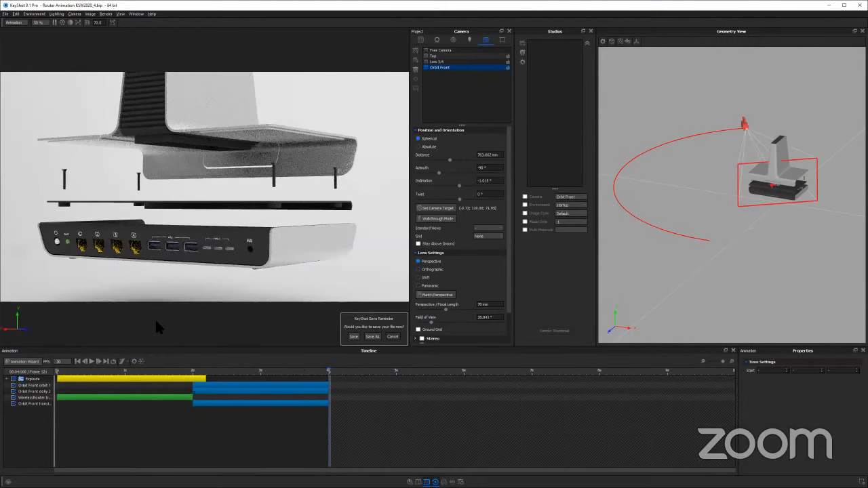
Set the WirelessRouter translation's Translate Y to 75 and scrub through the animation
left_click(34, 398)
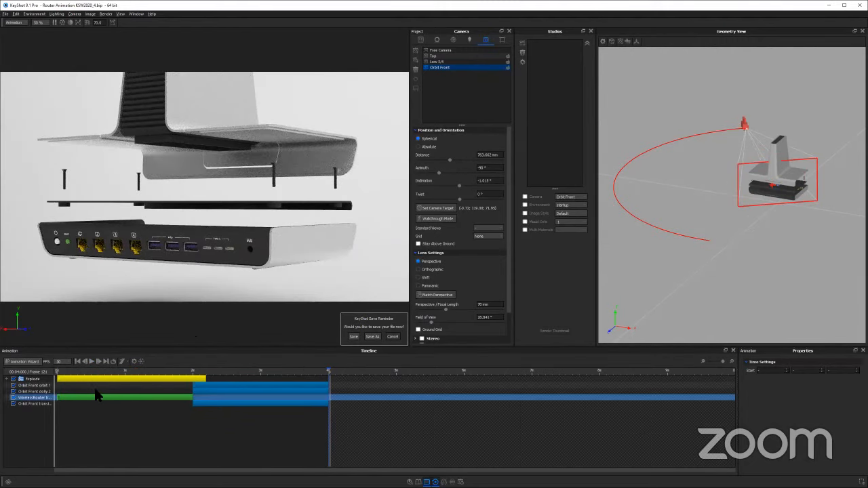
left_click(26, 379)
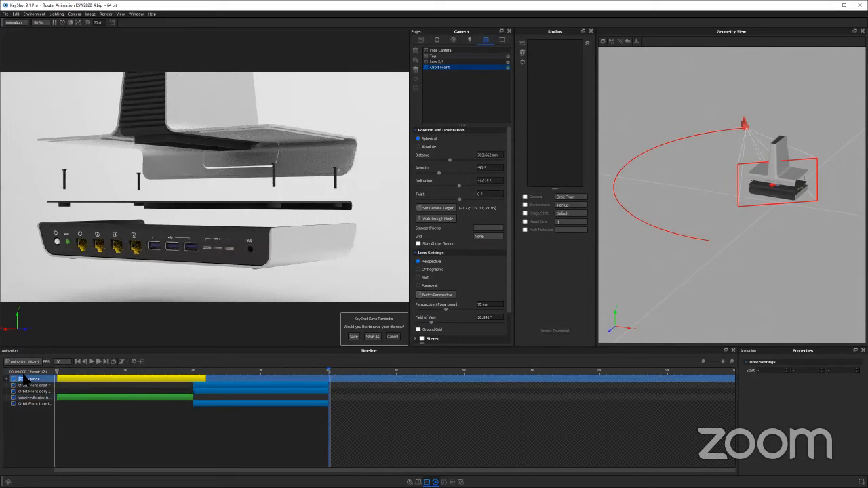
left_click(59, 403)
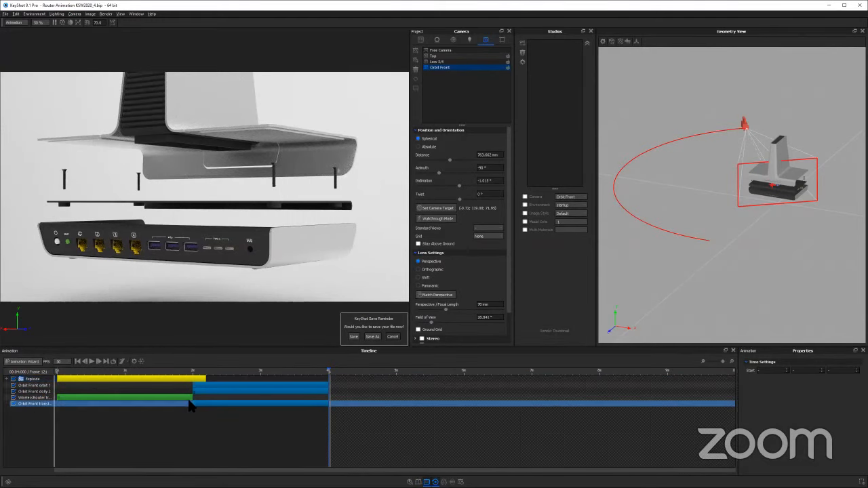
left_click(186, 398)
left_click(199, 431)
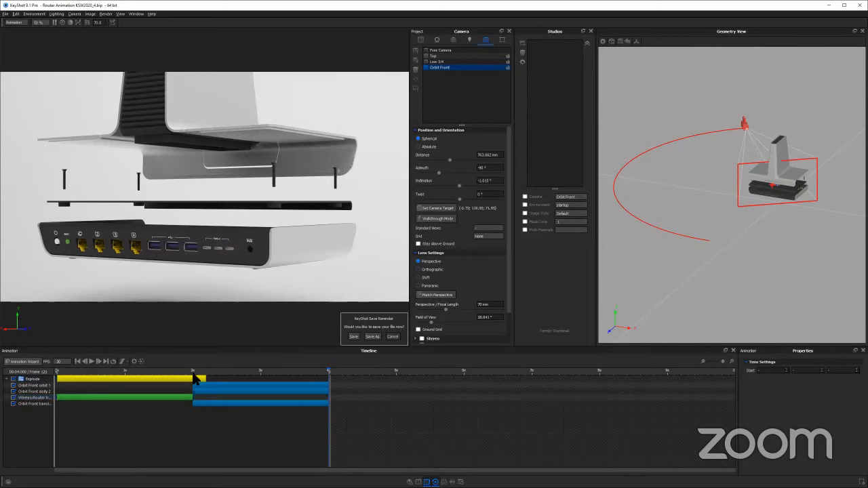
left_click(75, 402)
left_click(105, 399)
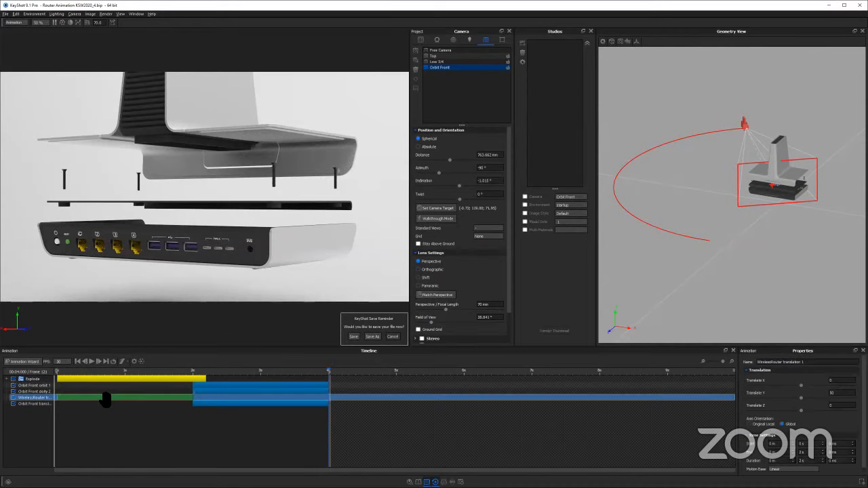
left_click(844, 393)
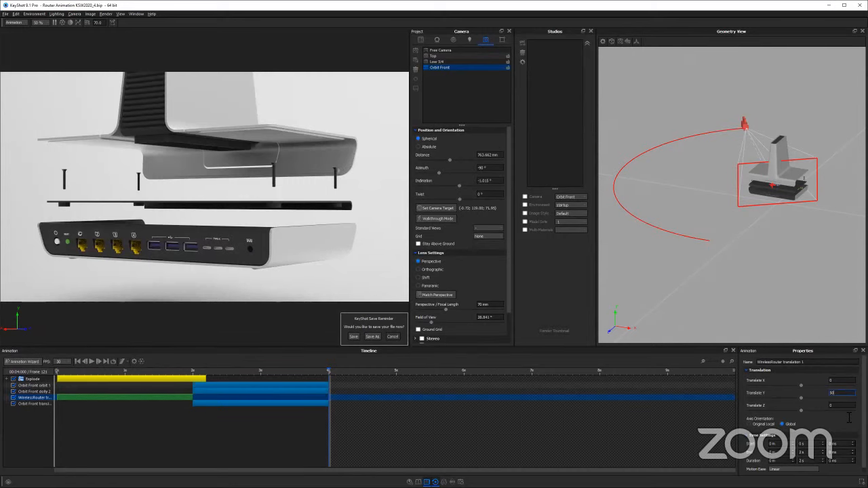
type("75")
left_click(206, 391)
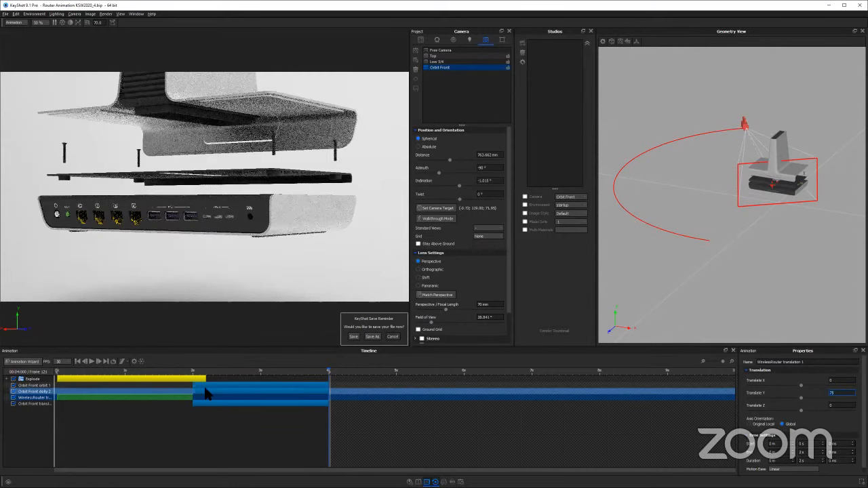
left_click_drag(58, 371, 423, 366)
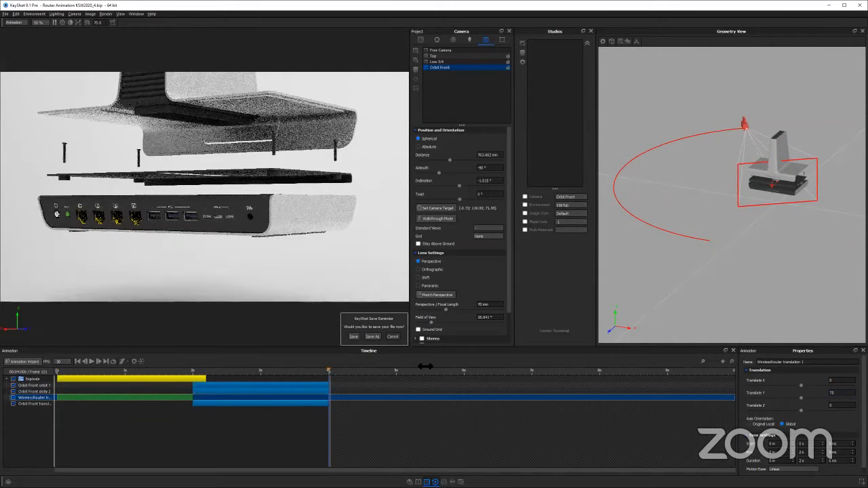
Set the WirelessRouter translation's Translate Y to 60
double_click(834, 394)
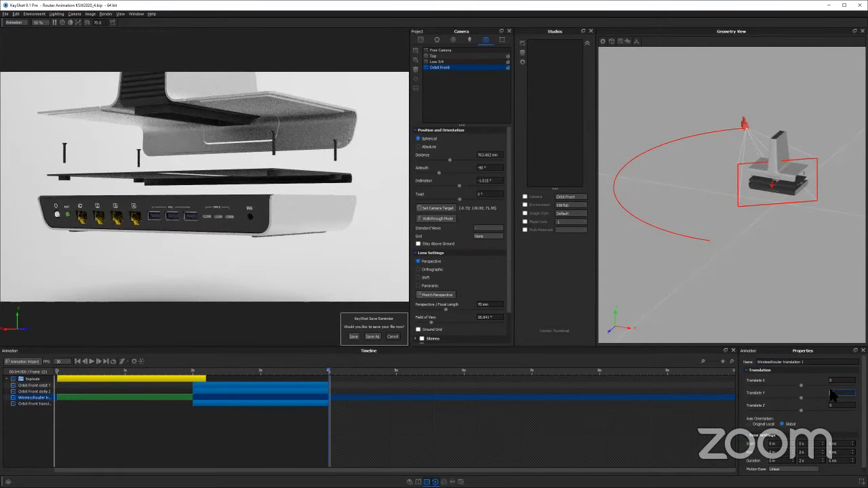
type("60")
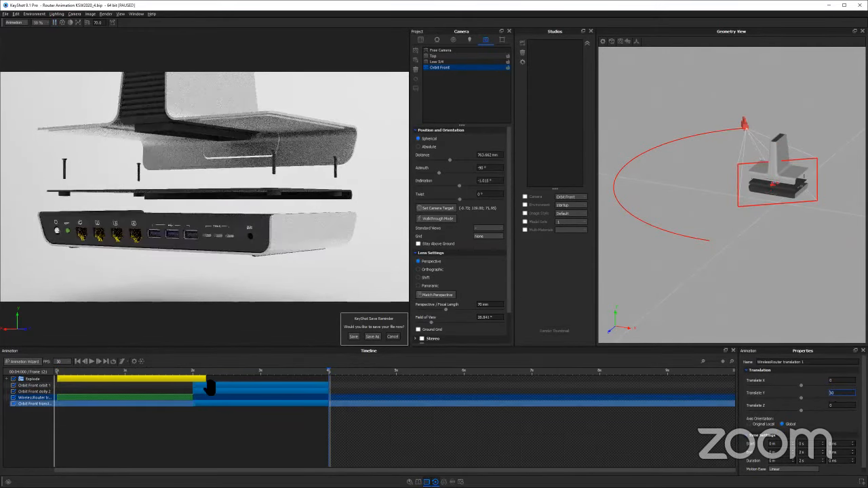
left_click(208, 385)
Select the Orbit Front orbit animation and examine its camera path from above in the Geometry View
left_click(217, 385)
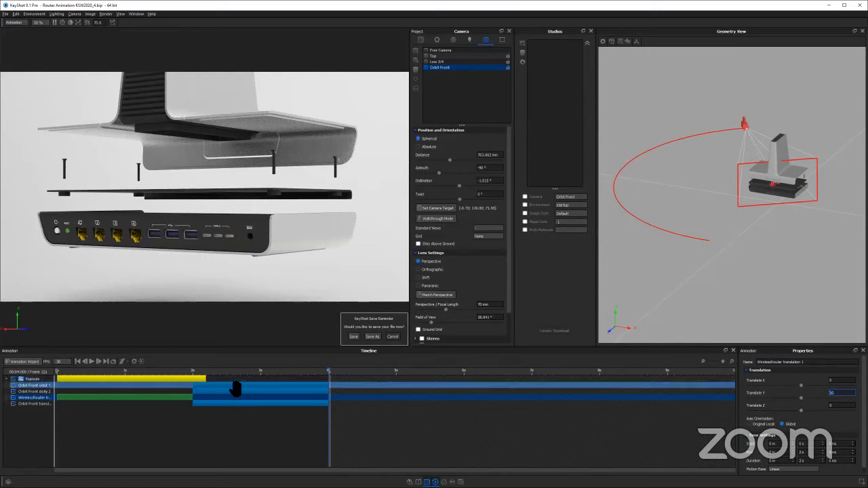
left_click(231, 387)
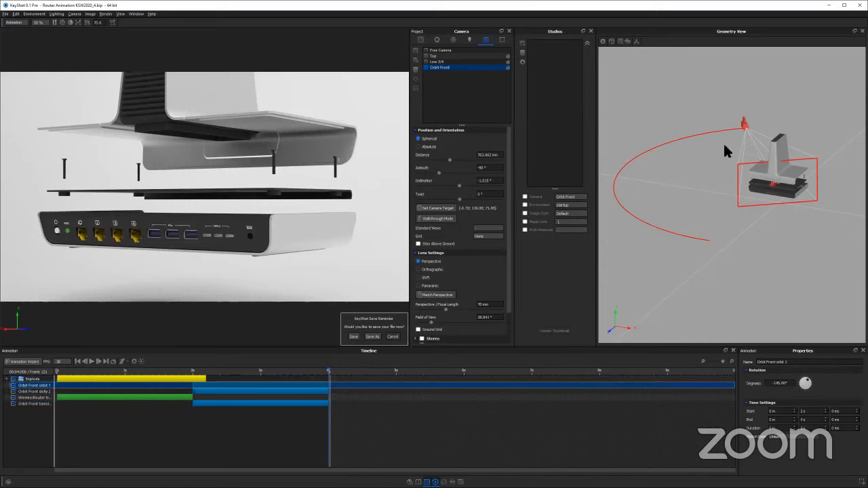
left_click_drag(771, 222, 650, 128)
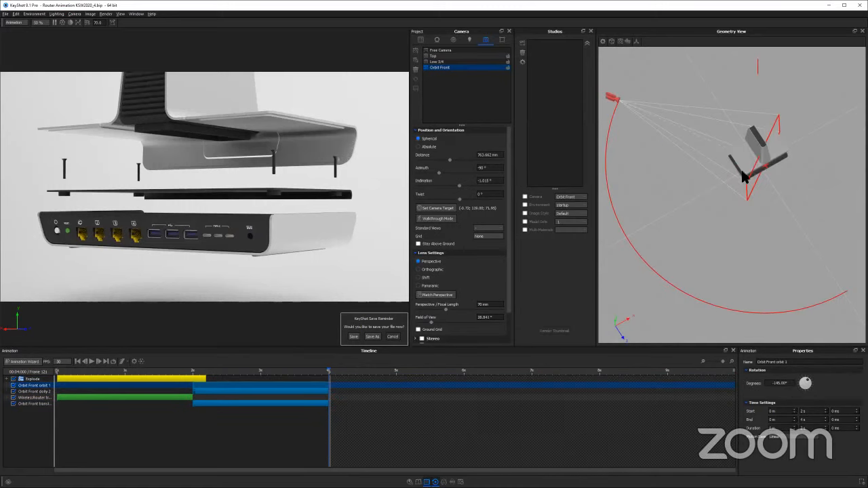
left_click(197, 404)
Group the Orbit Front orbit, dolly and translation animations into a Dolly folder
left_click(217, 404)
left_click(216, 386)
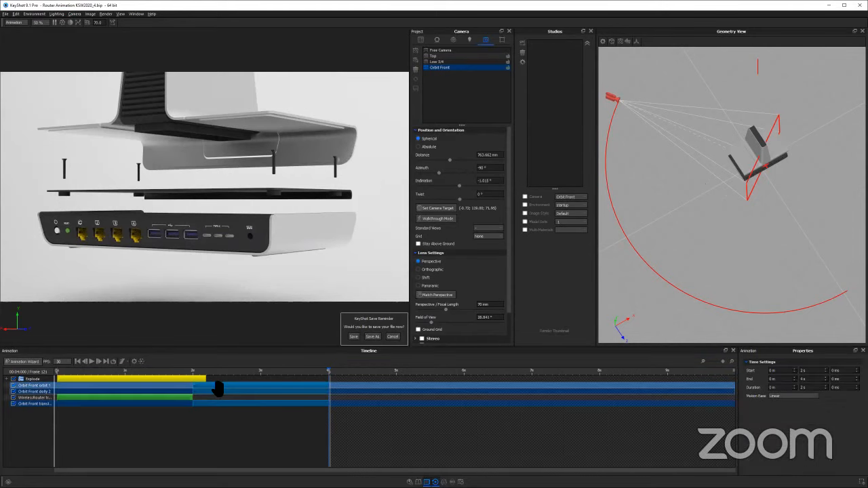
right_click(215, 385)
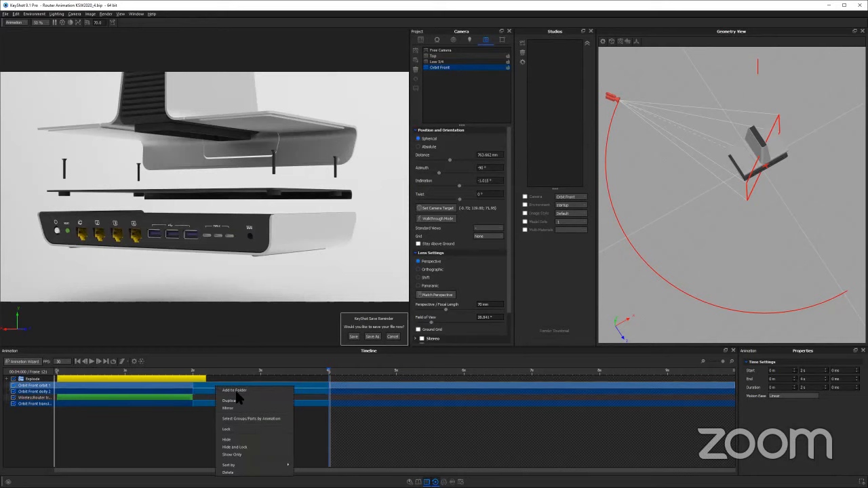
left_click(267, 420)
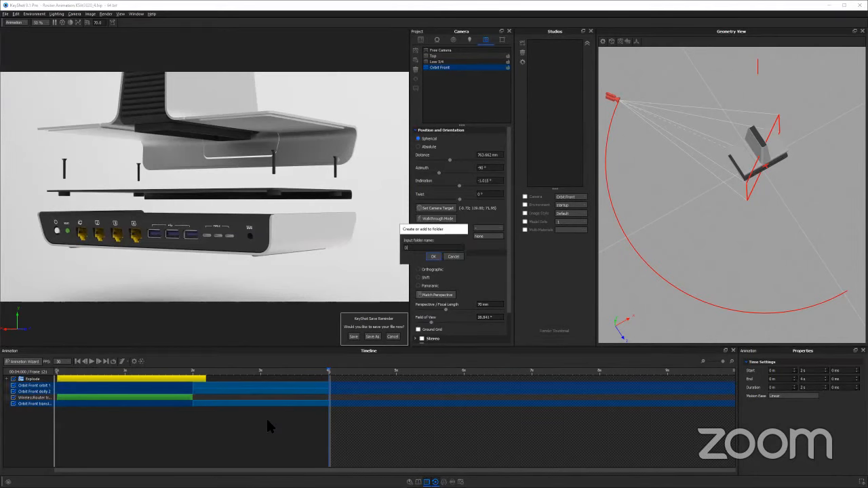
key("Return")
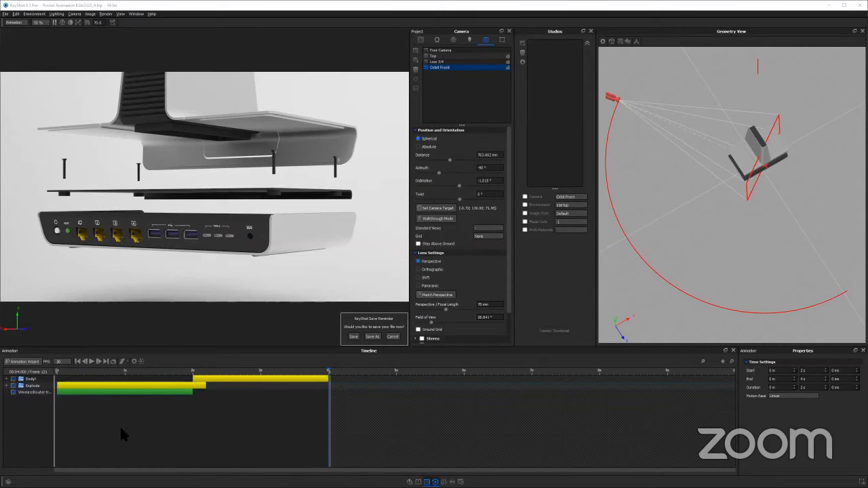
Move the Dolly folder along the timeline so its camera animations start at 0 s alongside the Explode folder
left_click(67, 385)
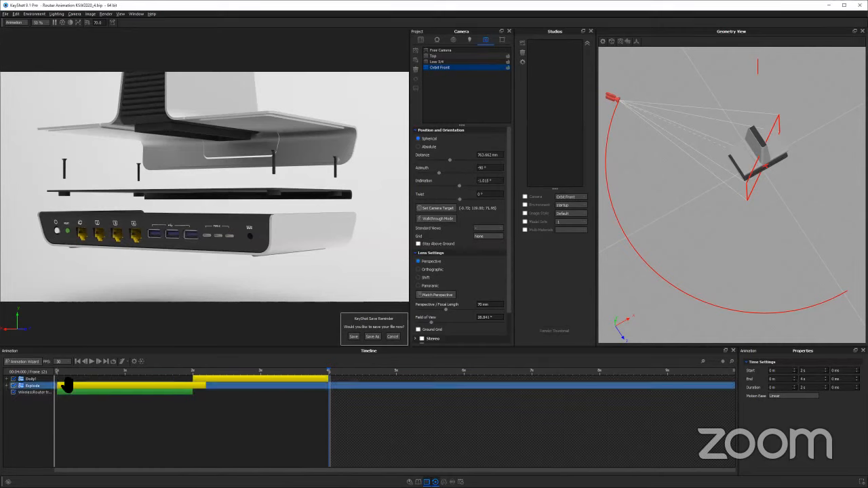
left_click(215, 379)
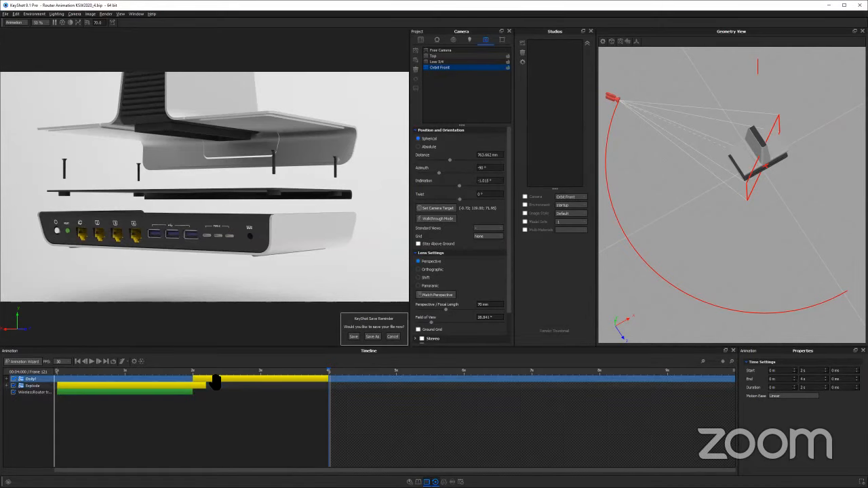
left_click_drag(214, 382, 97, 382)
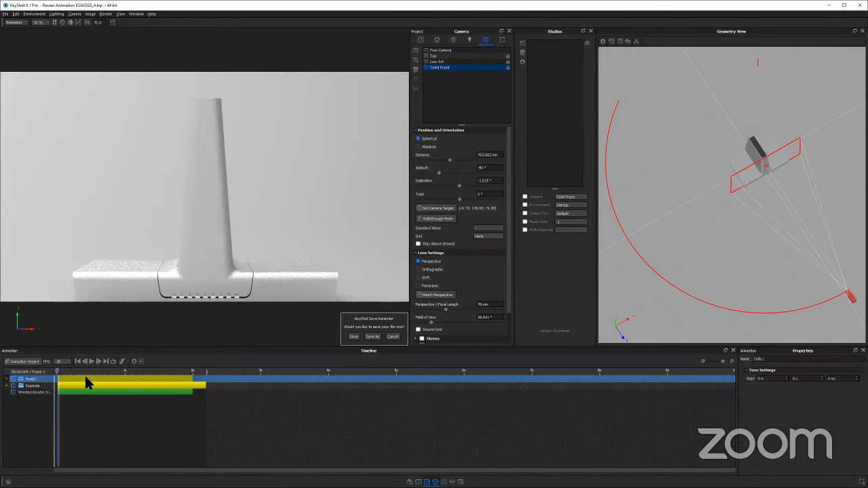
Play and scrub through the overlapping camera and explode animations, and examine the camera path from the side in the Geometry View
left_click(91, 361)
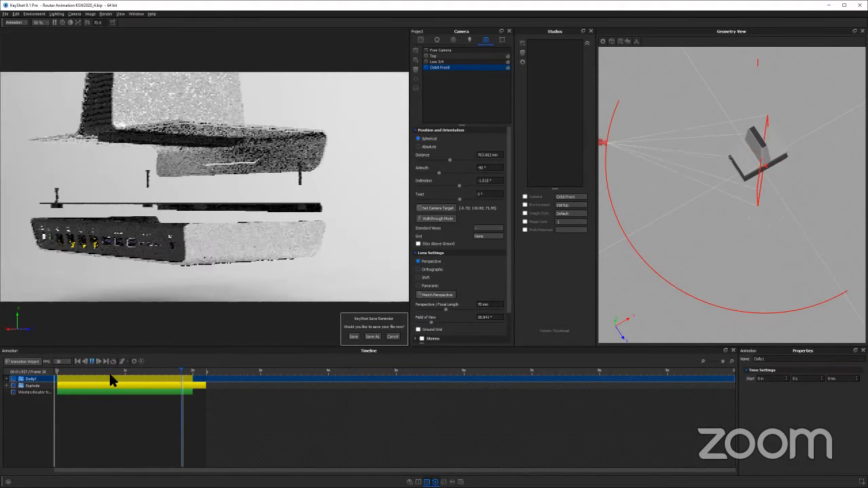
left_click(236, 366)
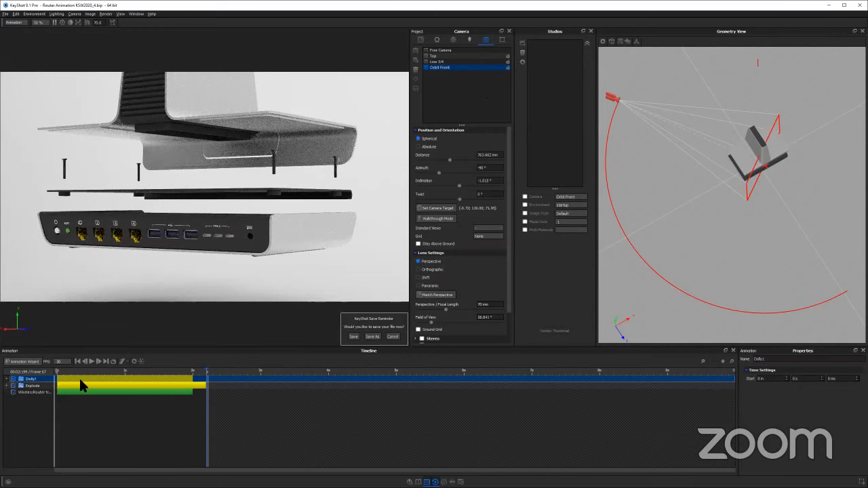
left_click_drag(127, 373, 269, 360)
left_click(266, 366)
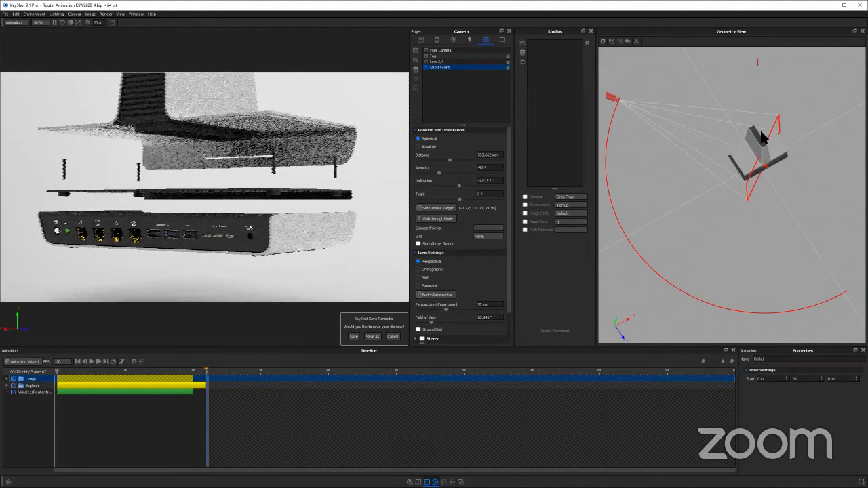
left_click_drag(778, 89, 689, 167)
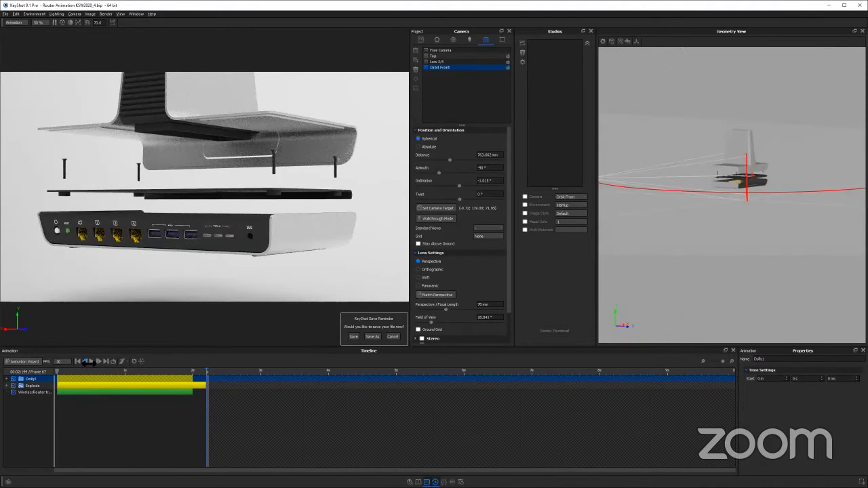
Return to the first frame, pan the Orbit Front camera to raise the router in the frame, and save the camera
left_click(85, 362)
middle_click_drag(228, 226, 233, 212)
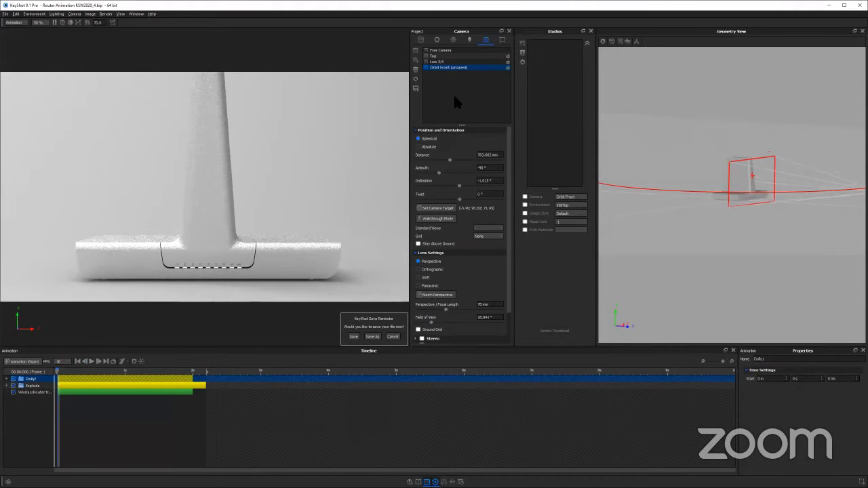
left_click(415, 89)
left_click(94, 362)
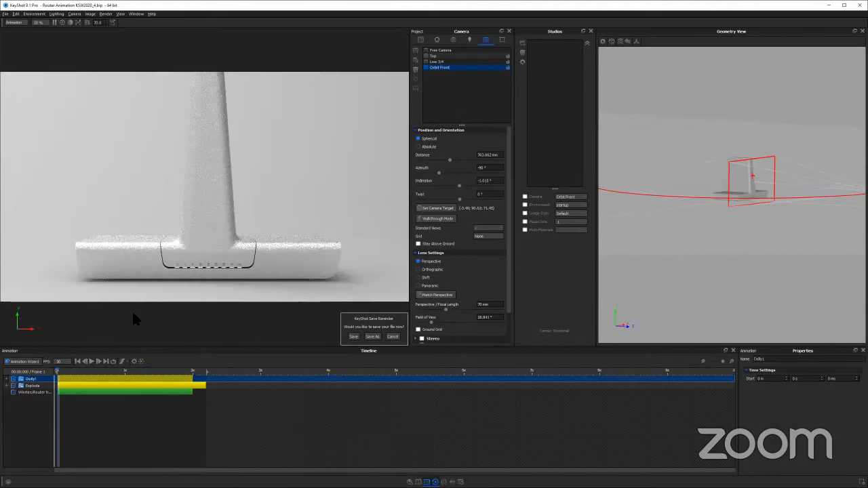
Raise the router slightly more in the Orbit Front framing, save the camera, and scrub to the exploded end to check it
left_click_drag(73, 371, 123, 369)
middle_click_drag(248, 232, 247, 233)
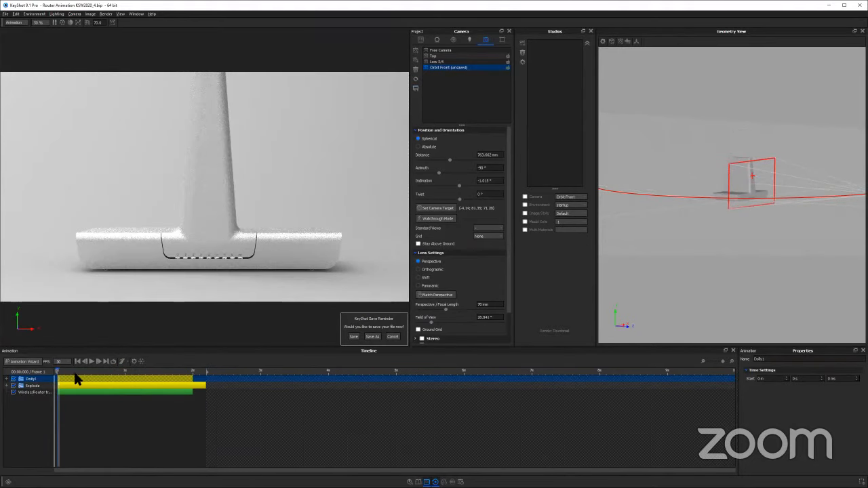
left_click_drag(74, 372, 276, 360)
left_click(274, 366)
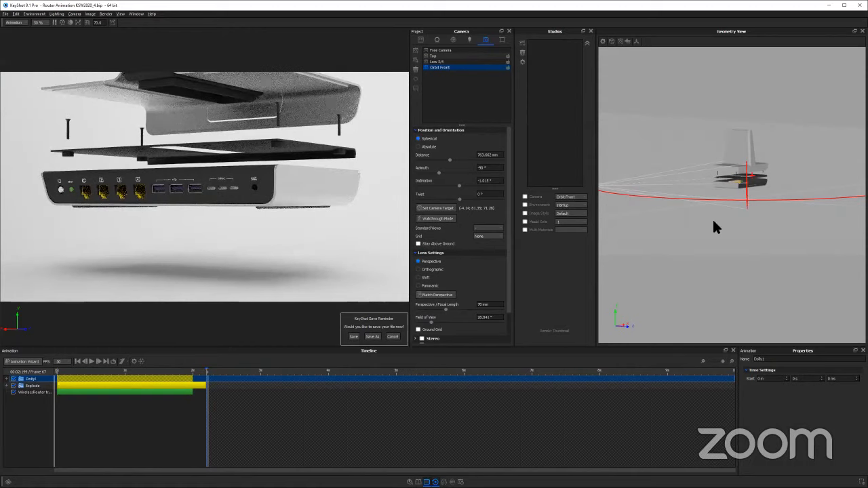
left_click_drag(713, 220, 767, 227)
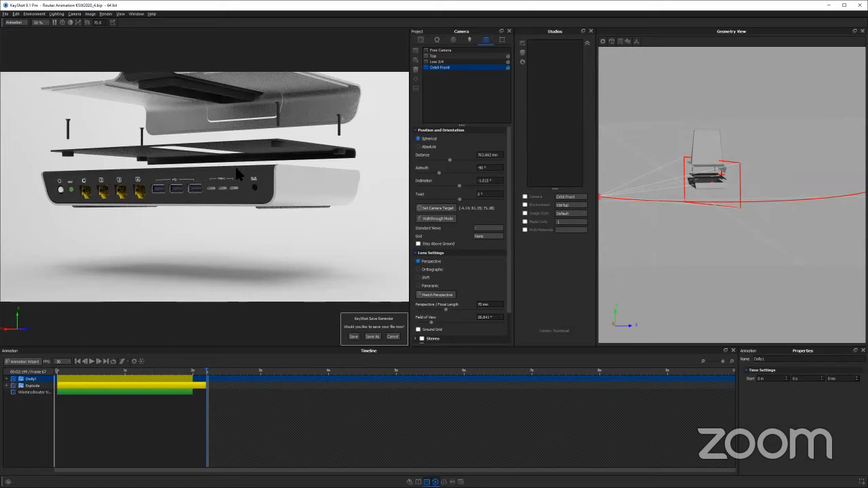
Try a higher Orbit Front camera angle on the exploded router, check it at the first frame, and restore the saved camera
left_click_drag(235, 167, 178, 280)
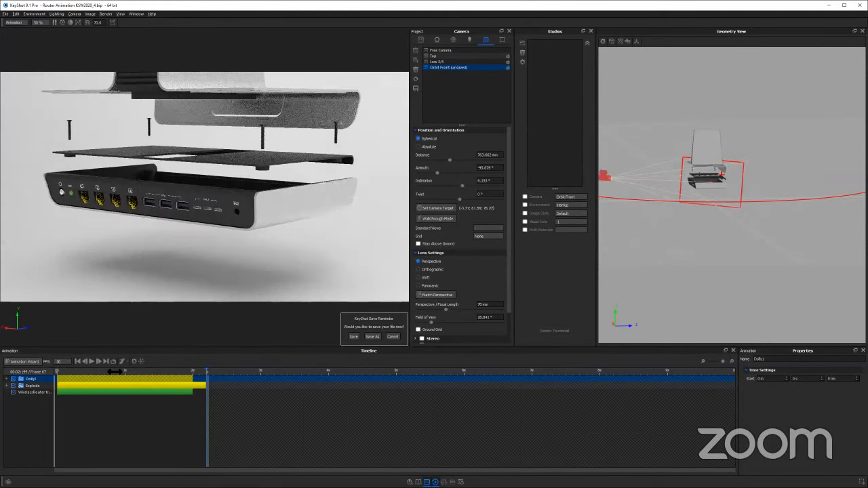
left_click_drag(115, 371, 26, 359)
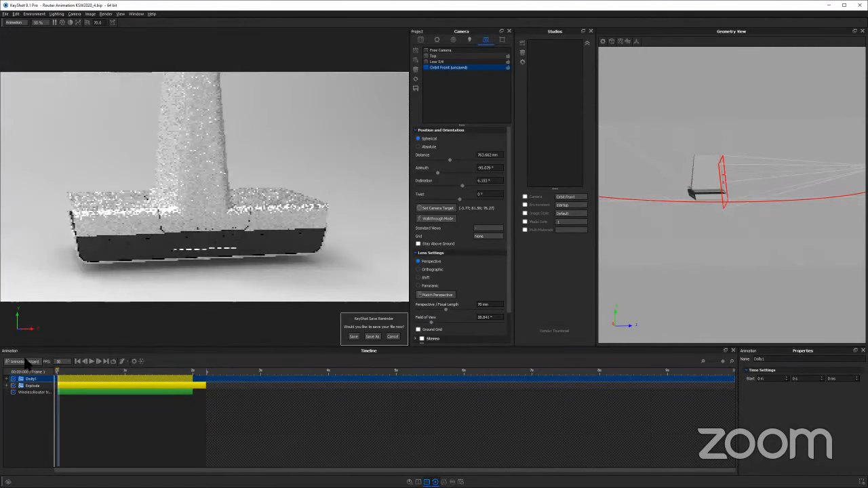
left_click(447, 67)
Switch to the Studios slide of the workshop presentation in the web browser
key("shift+p")
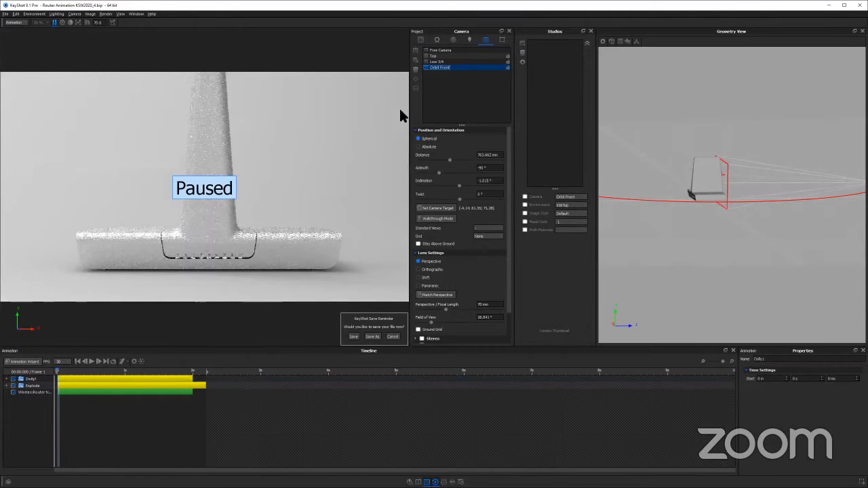
key("shift+p")
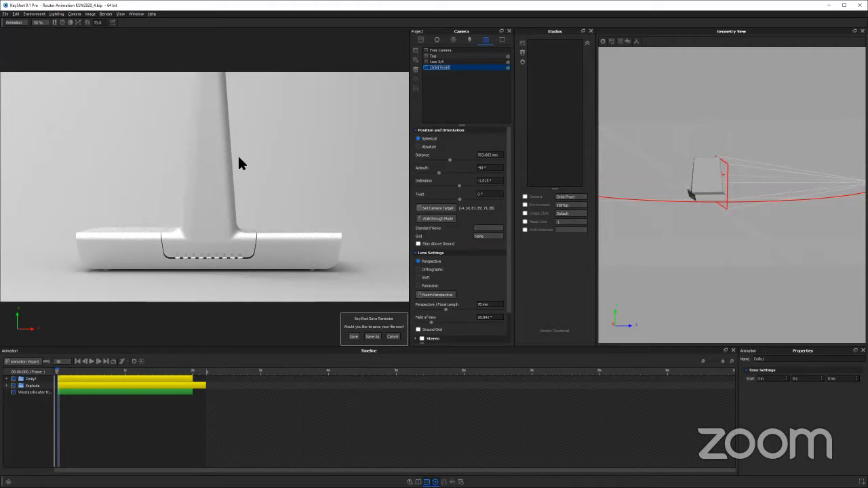
key("alt+Tab")
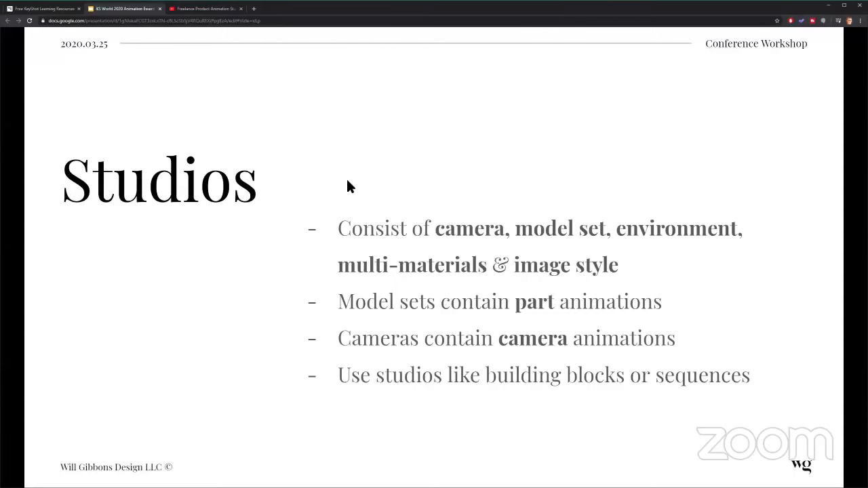
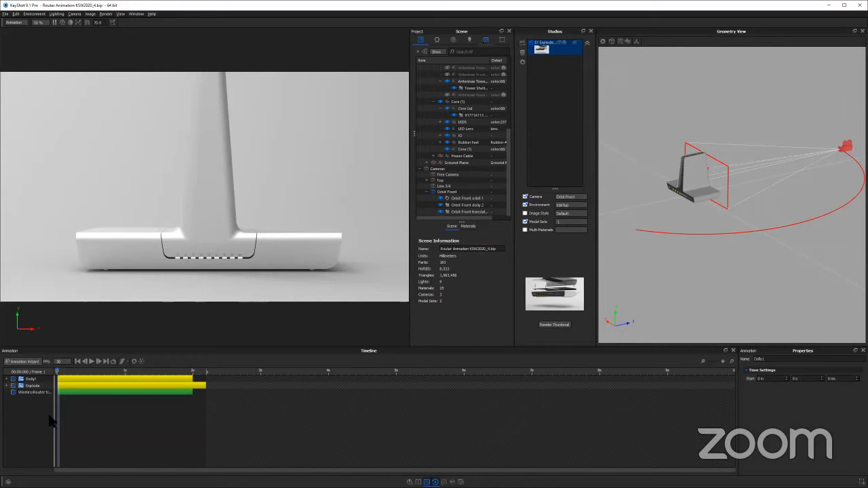
Scrub to the exploded end of the timeline and add a new camera named Path Animation from that view
left_click_drag(79, 371, 232, 375)
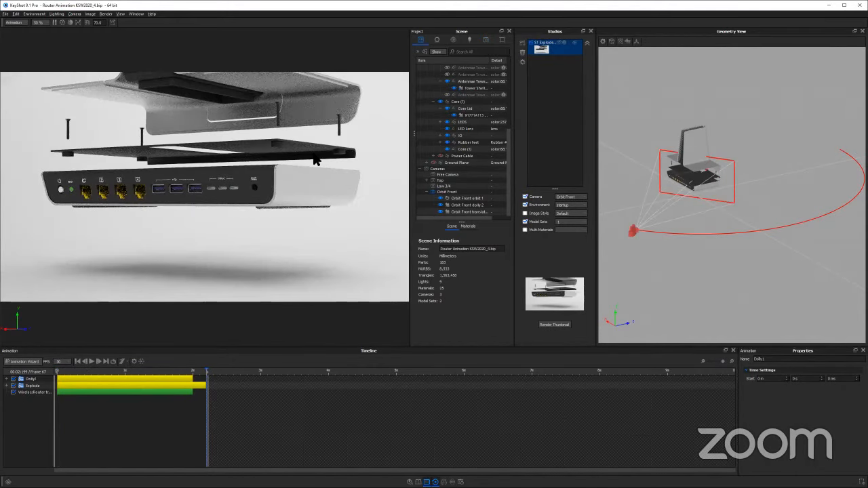
left_click(485, 39)
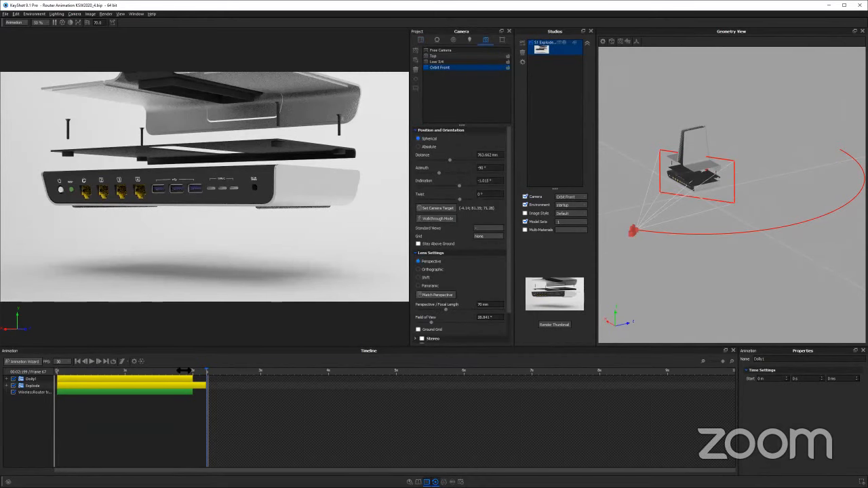
left_click_drag(208, 371, 219, 360)
left_click(207, 383)
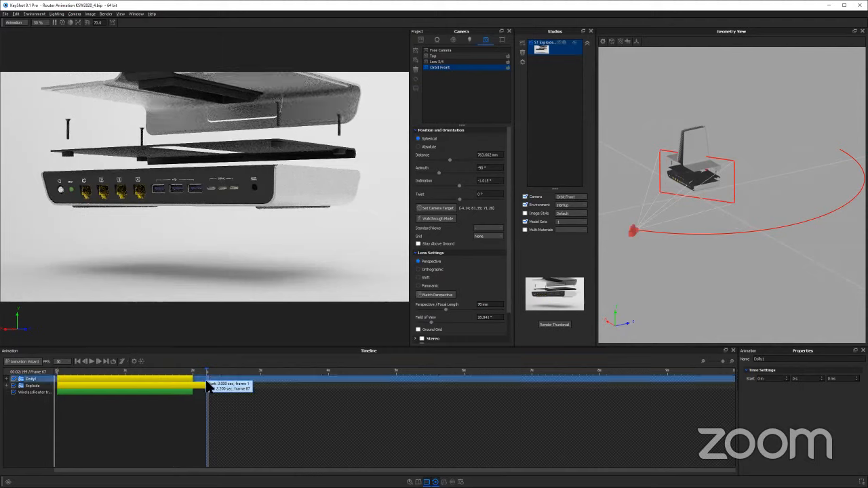
left_click(357, 189)
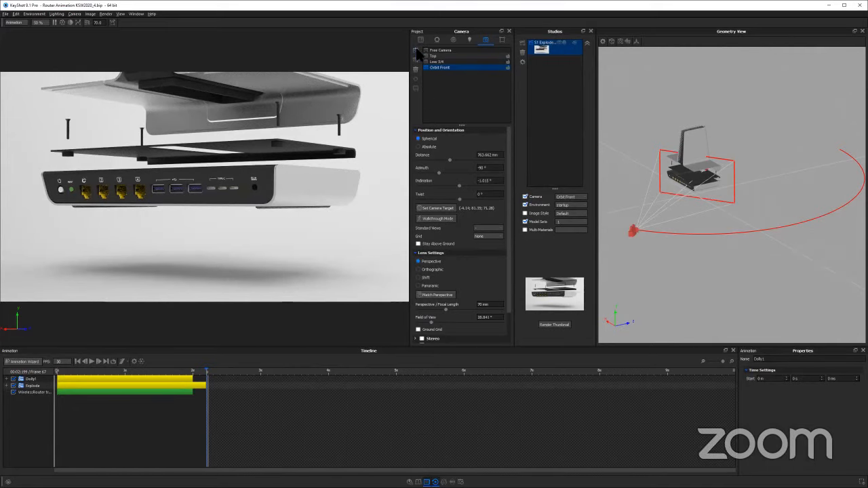
left_click(415, 50)
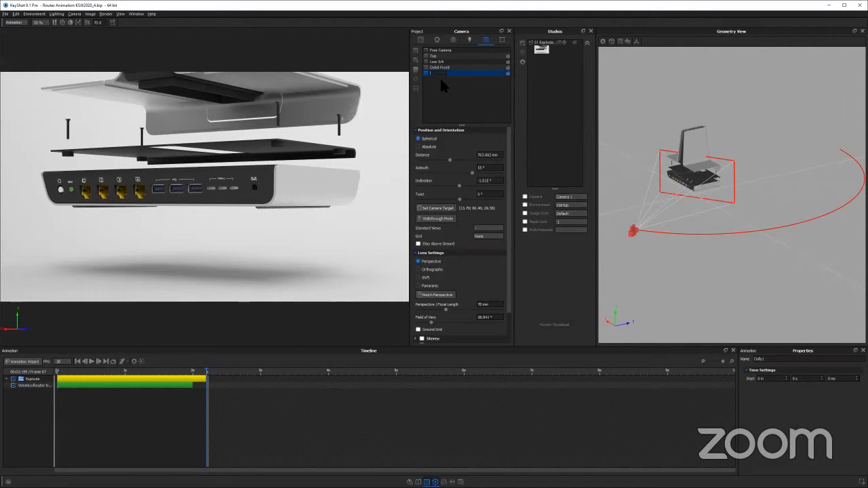
type("rih Animation")
key("Return")
Start a camera Path animation for the Path Animation camera and move its setup dialog clear of the real-time view
right_click(446, 75)
mouse_move(461, 78)
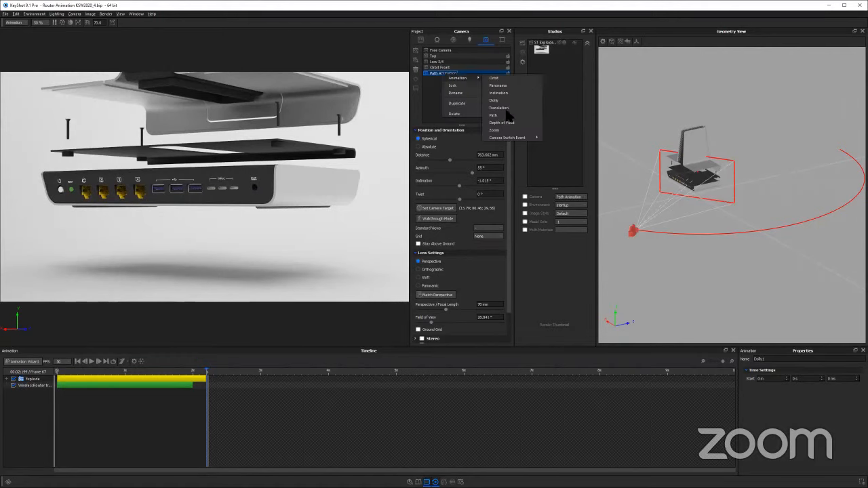
left_click(505, 116)
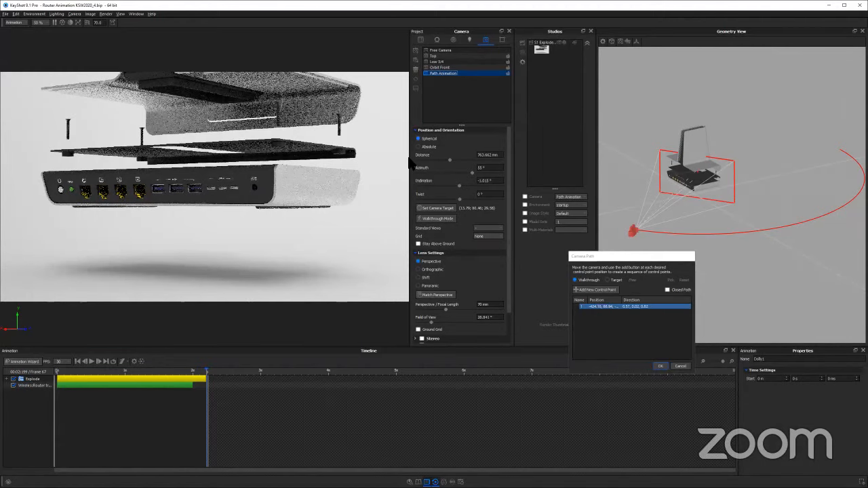
left_click_drag(622, 258, 424, 107)
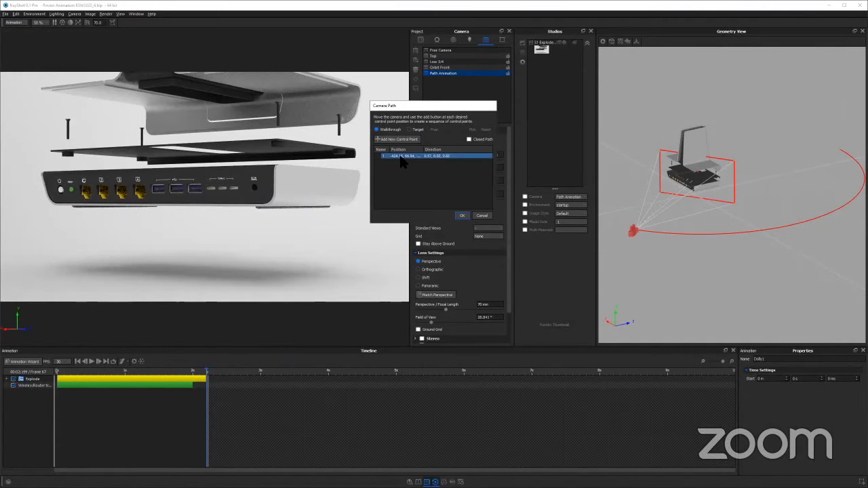
left_click_drag(430, 108, 479, 113)
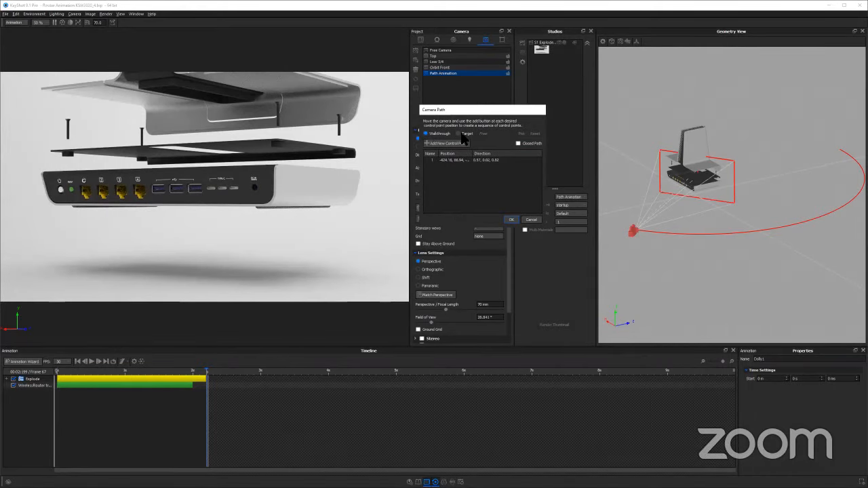
left_click_drag(475, 108, 655, 51)
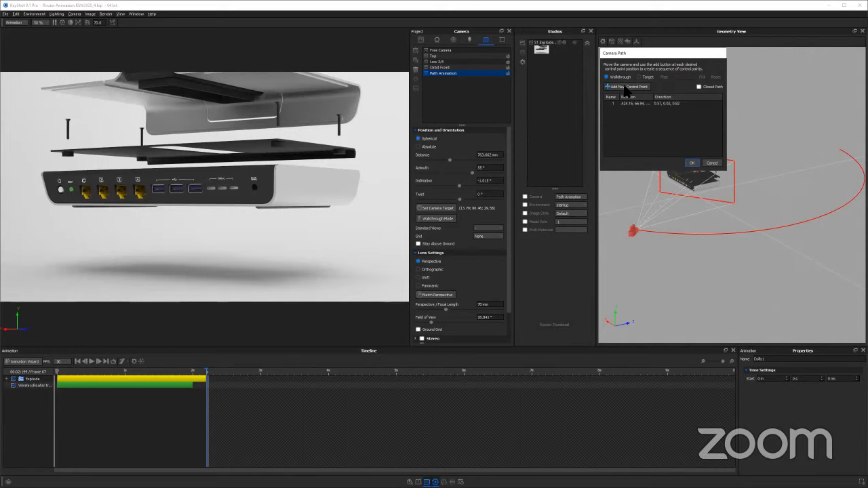
left_click(676, 103)
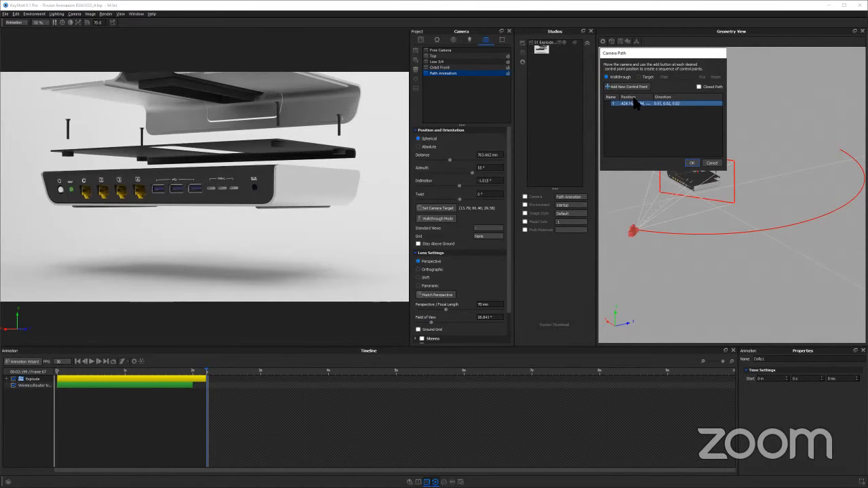
Record the second and third walkthrough control points from higher views at azimuths of about 60° and 131°
left_click(258, 117)
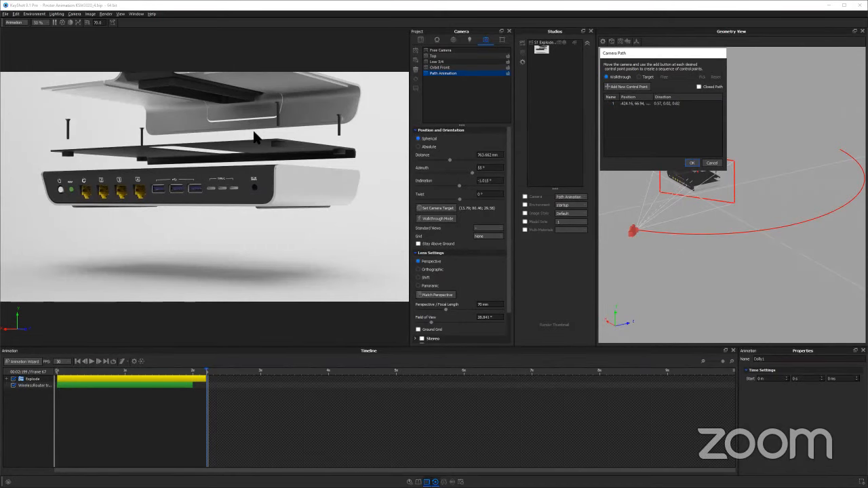
left_click_drag(257, 138, 259, 139)
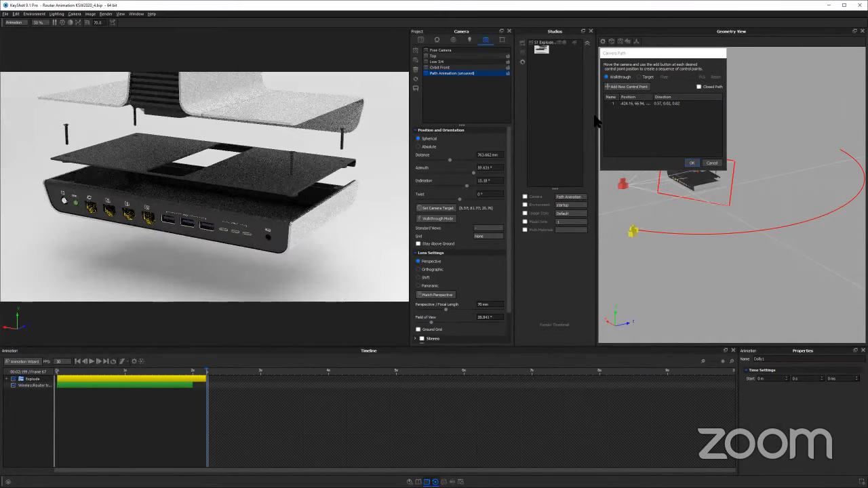
left_click(631, 87)
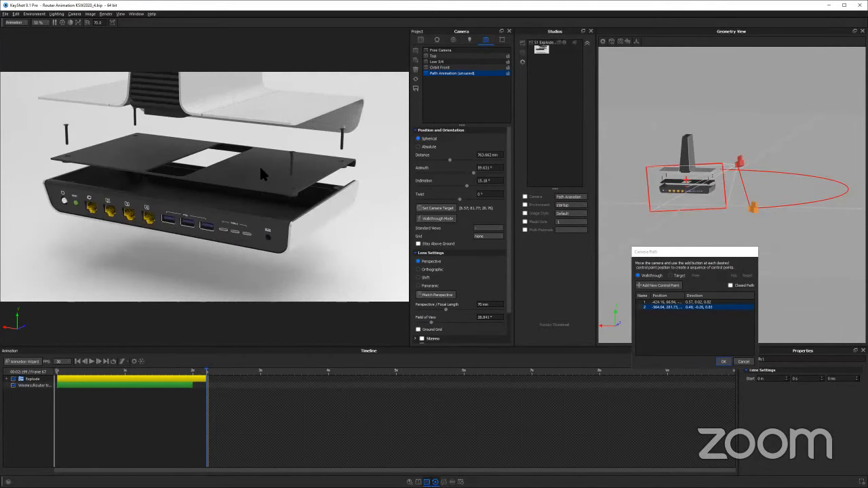
left_click_drag(293, 174, 372, 161)
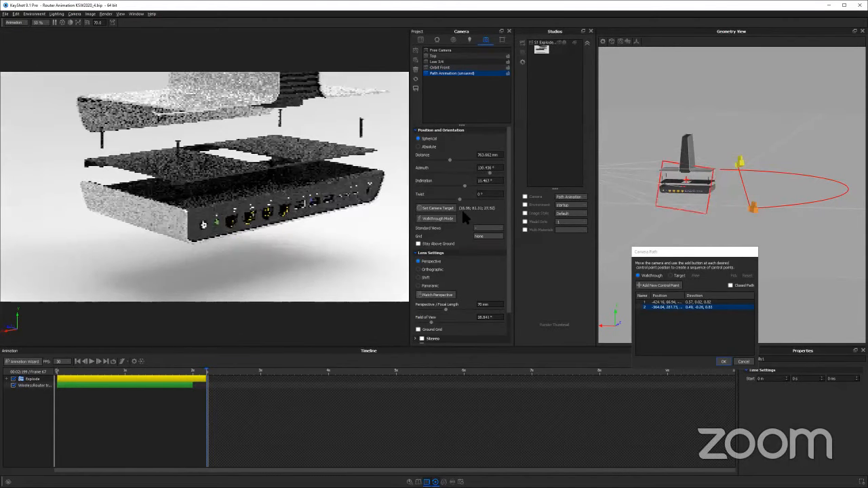
left_click(663, 285)
scroll(743, 153, "down", 2)
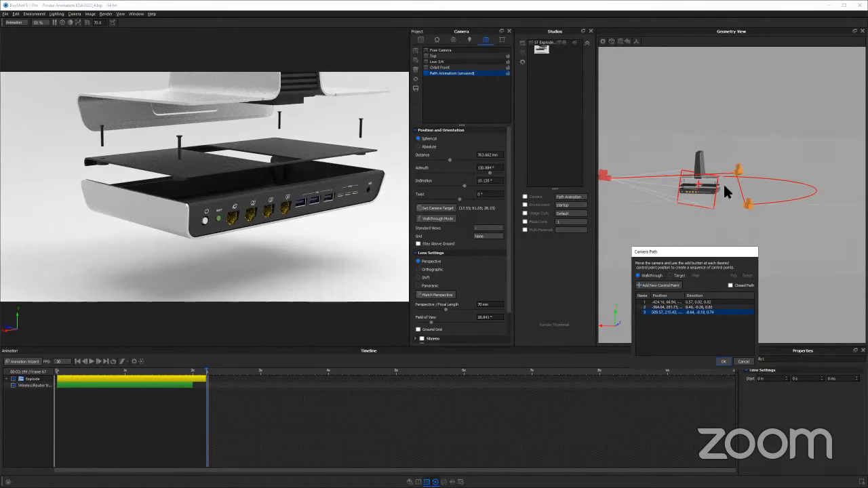
left_click_drag(720, 171, 702, 169)
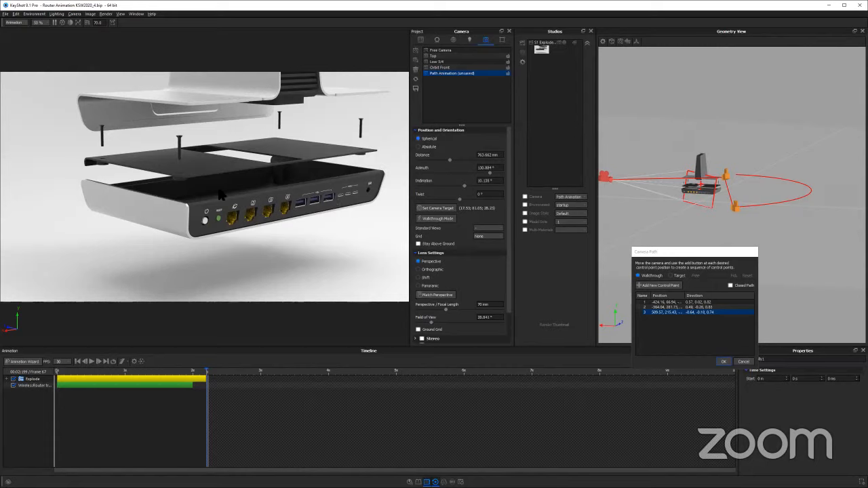
Frame the router ports closer at a distance of about 543 mm, record it as the fourth control point, and accept the path
left_click_drag(217, 181, 335, 177)
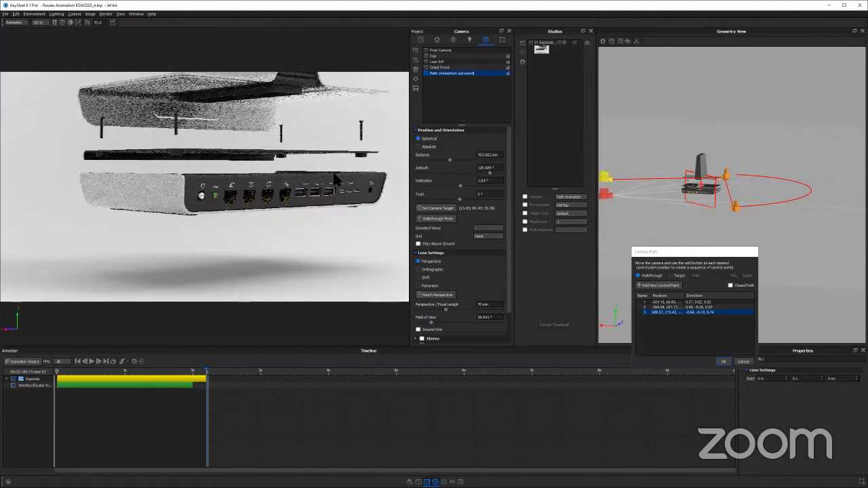
scroll(250, 174, "up", 3)
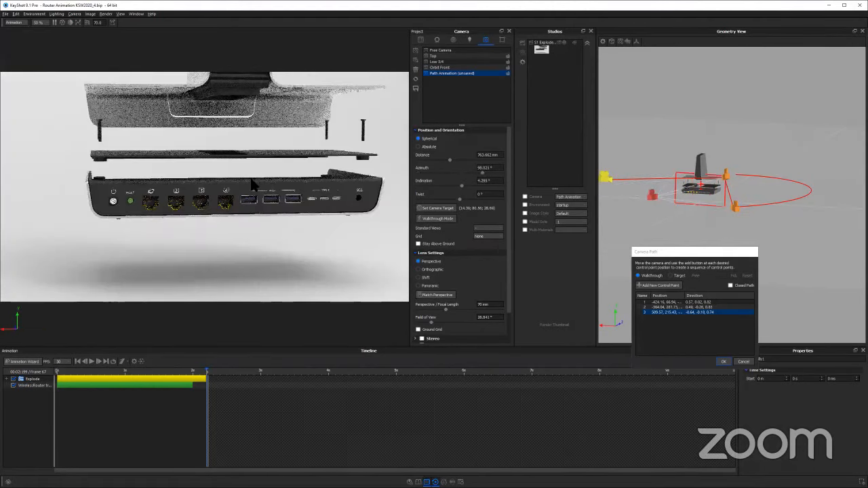
left_click_drag(245, 171, 239, 160)
middle_click_drag(272, 175, 263, 161)
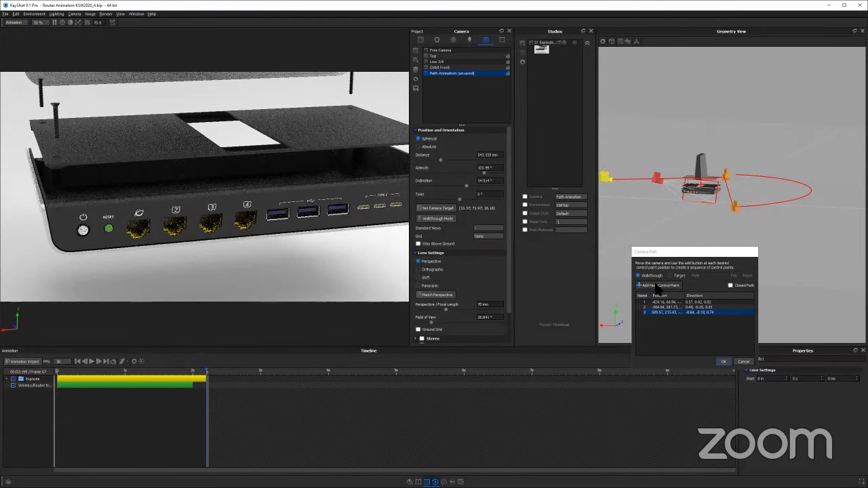
left_click(656, 288)
left_click_drag(782, 207, 763, 151)
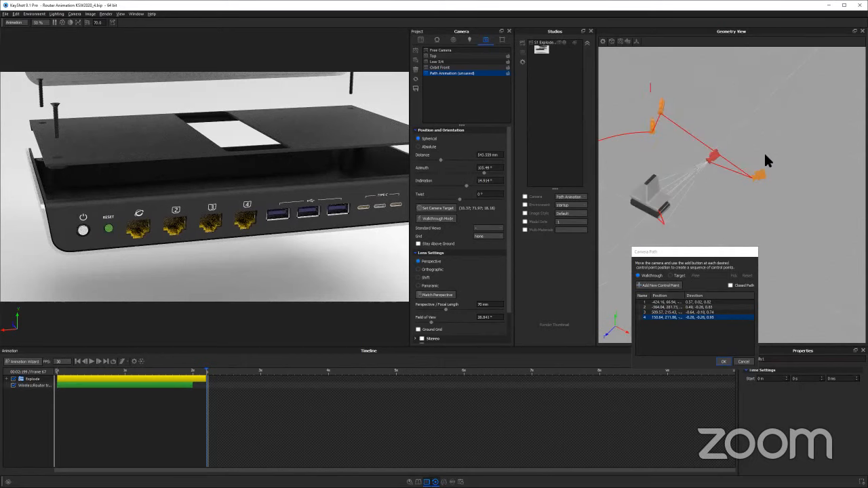
left_click_drag(689, 158, 725, 177)
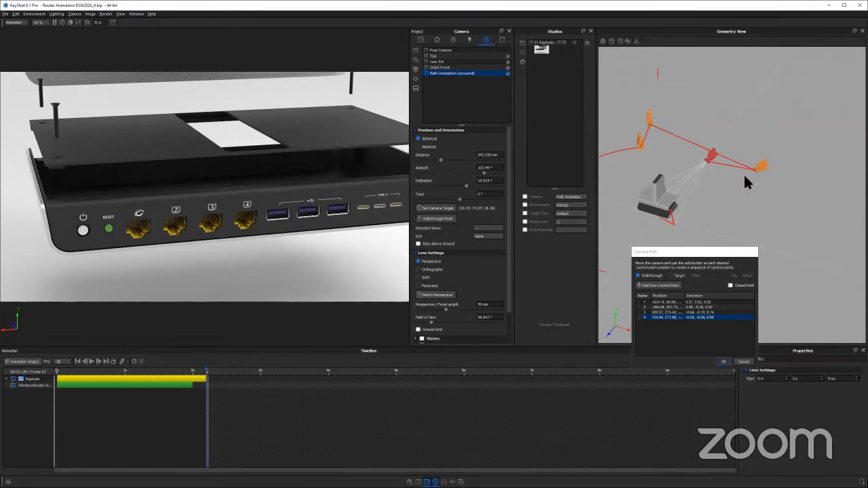
left_click(723, 361)
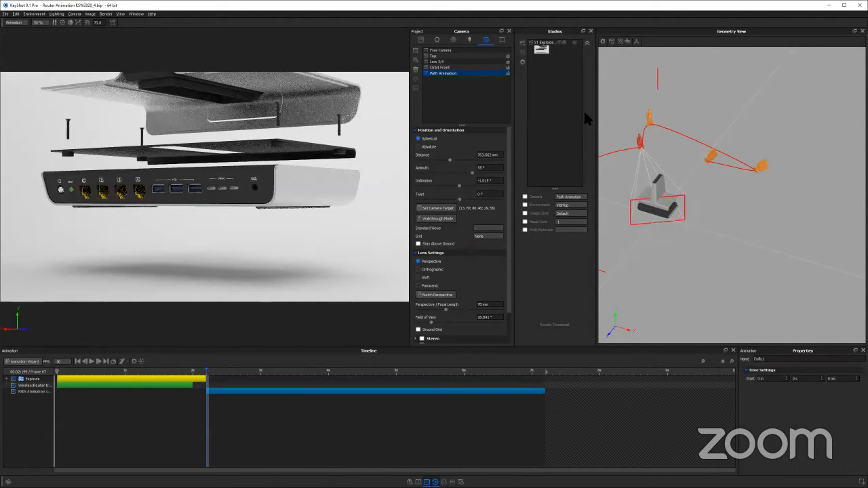
Play the path animation and examine the camera path and its control points from several angles in the geometry view
left_click(93, 362)
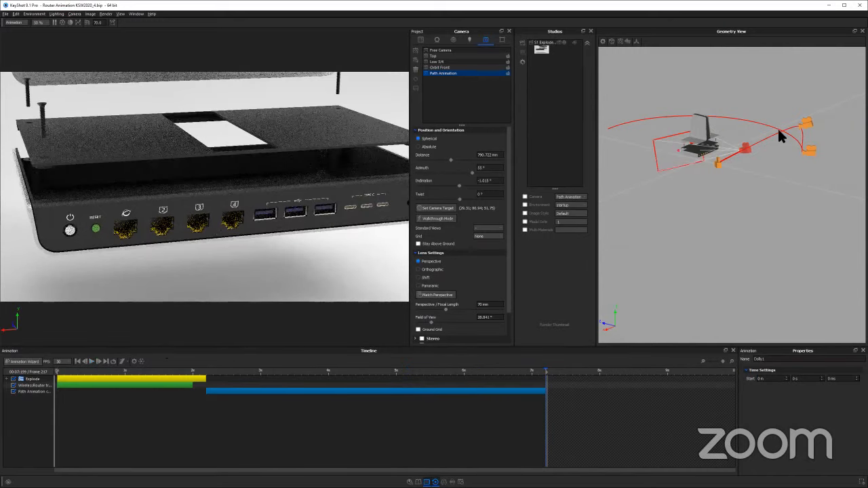
left_click_drag(777, 127, 737, 247)
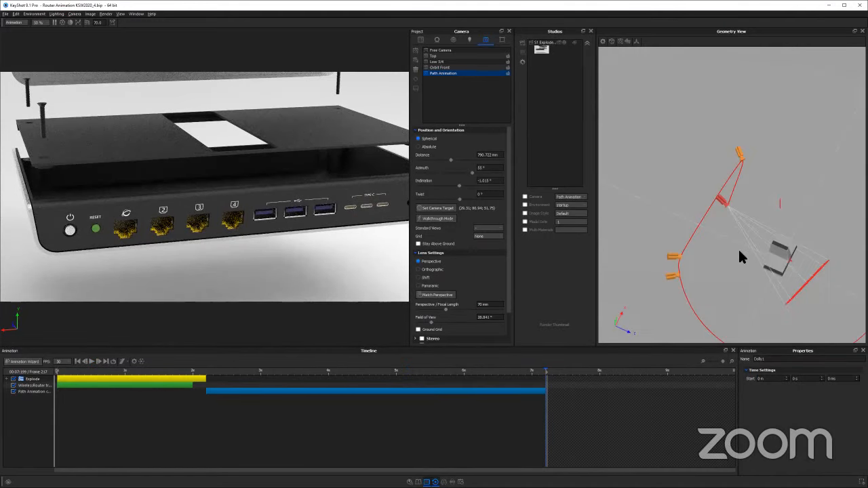
left_click_drag(780, 192, 751, 141)
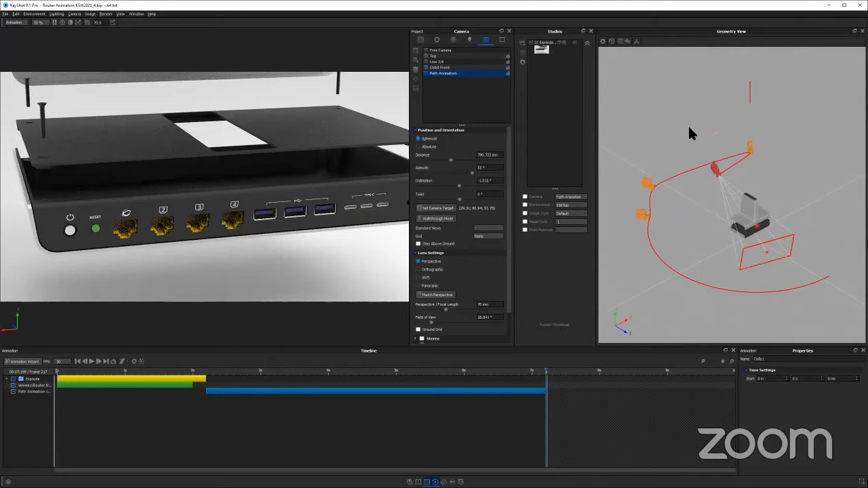
left_click_drag(831, 127, 736, 145)
left_click_drag(684, 145, 745, 235)
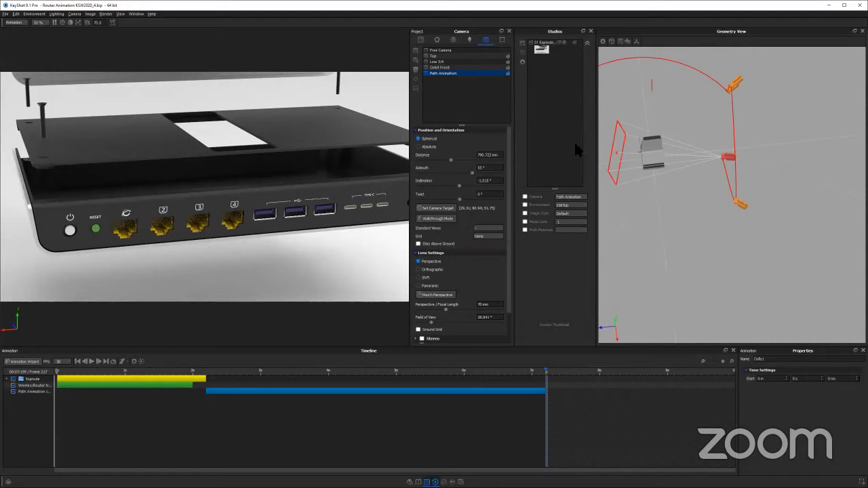
left_click_drag(723, 105, 789, 173)
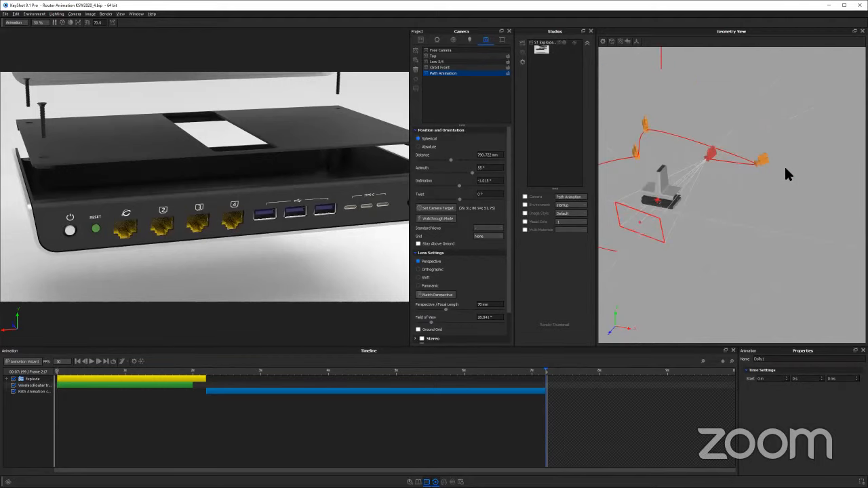
left_click_drag(661, 142, 664, 192)
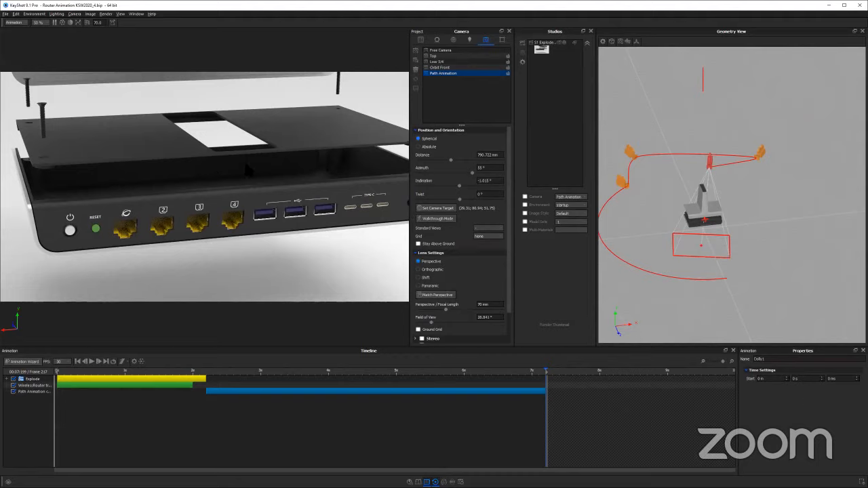
left_click_drag(716, 170, 681, 177)
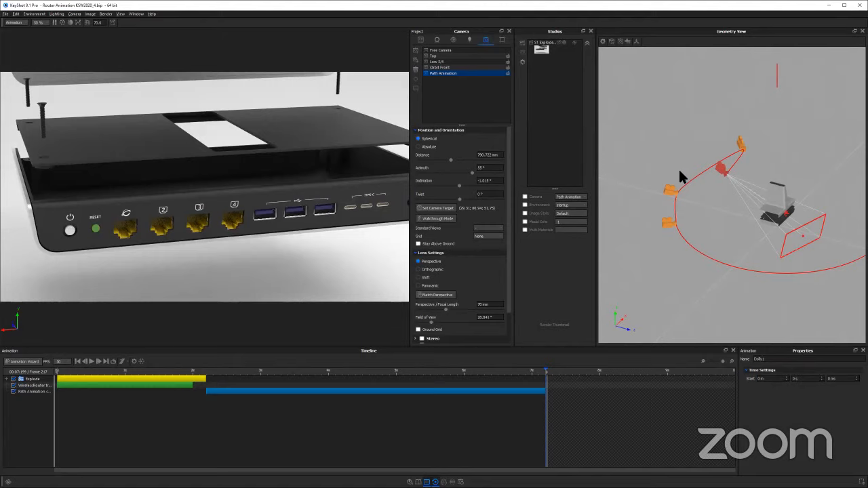
Switch the camera path from Walkthrough to Target with Core Lid as the target, and return the playhead to the path's start
left_click(255, 393)
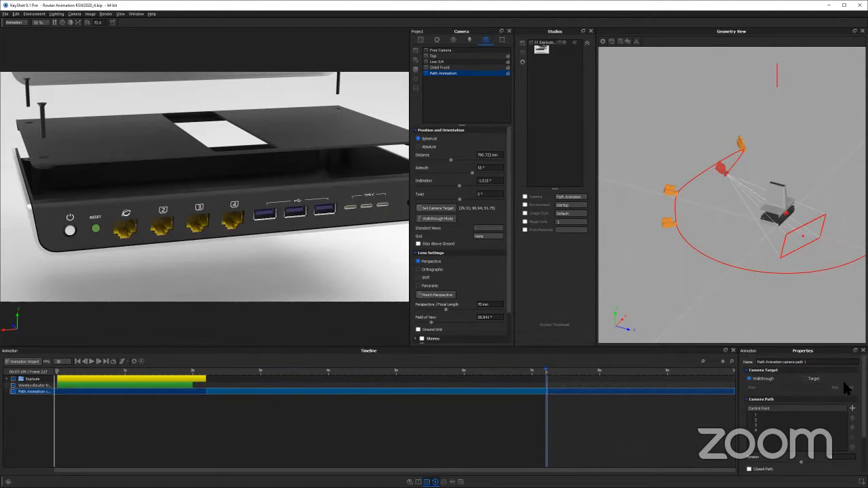
left_click(805, 379)
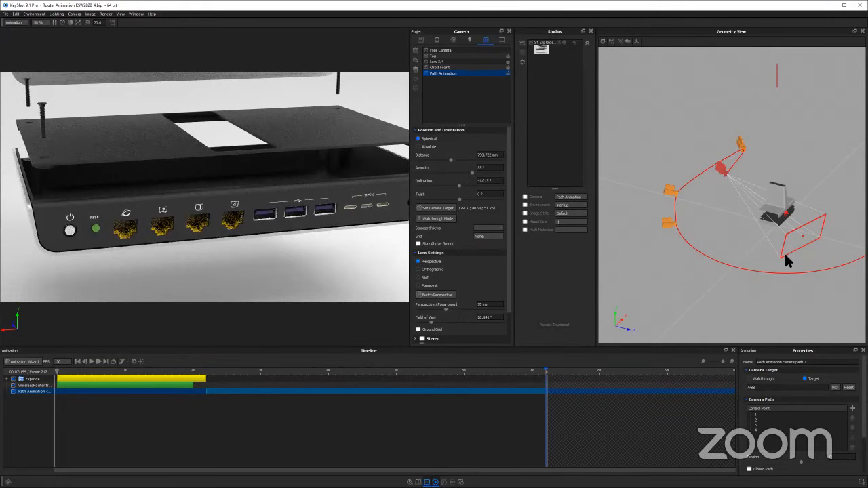
left_click_drag(709, 254, 740, 226)
scroll(754, 247, "up", 5)
left_click(741, 228)
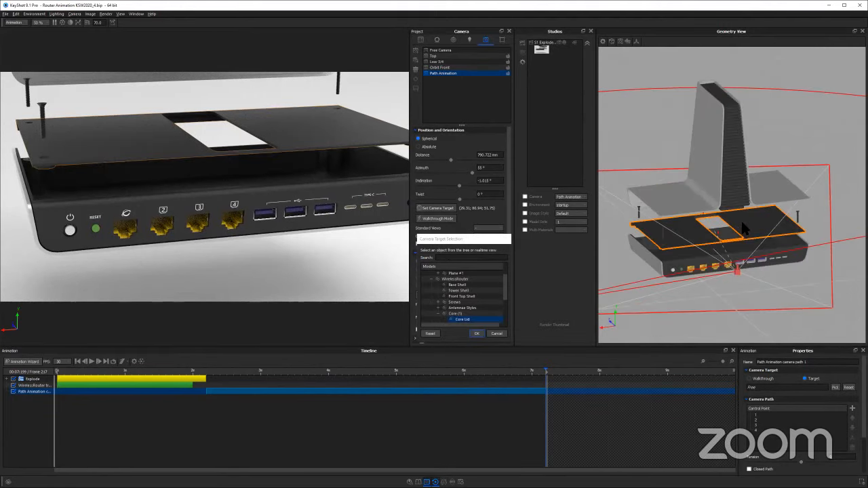
left_click(477, 334)
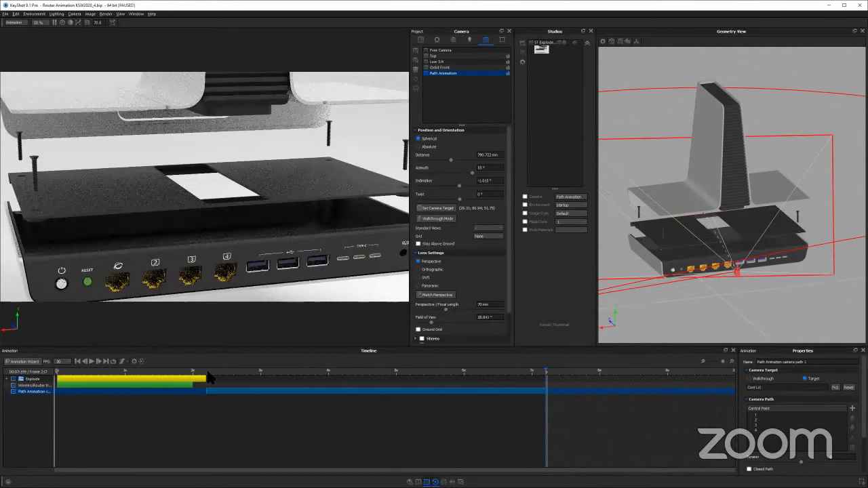
left_click(208, 377)
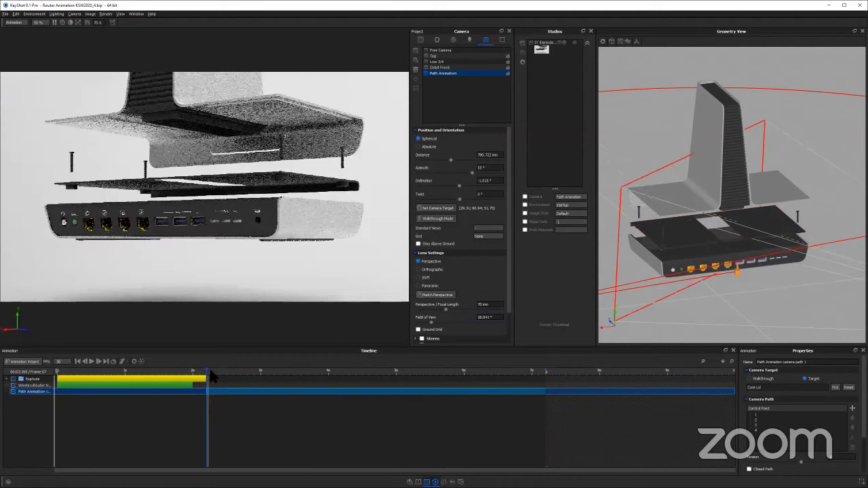
Play the targeted camera path and examine how the camera aims at Core Lid around 3.2 seconds, from several angles in the geometry view
left_click(93, 362)
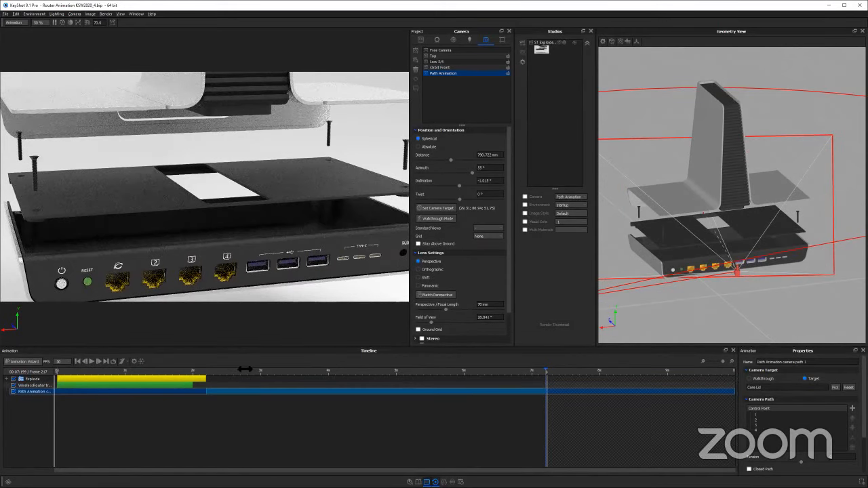
mouse_move(261, 369)
left_mouse_down()
mouse_move(240, 369)
mouse_move(273, 369)
left_mouse_up()
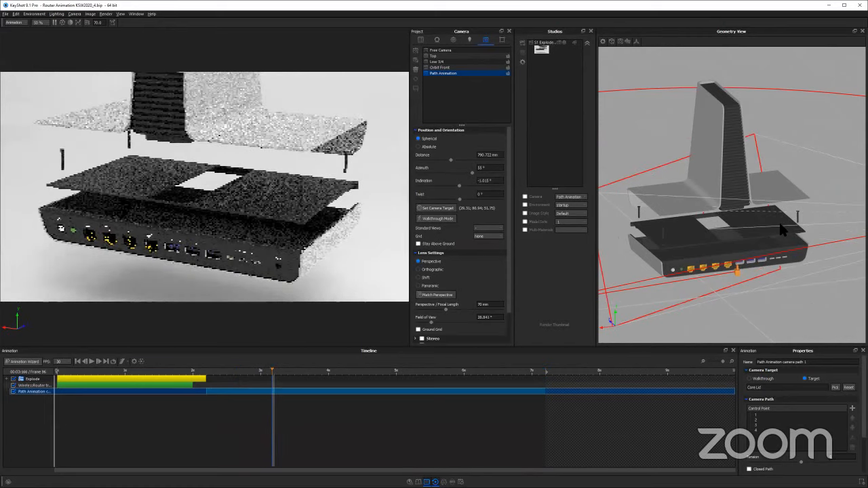
left_click_drag(656, 232, 489, 230)
left_click_drag(745, 216, 572, 220)
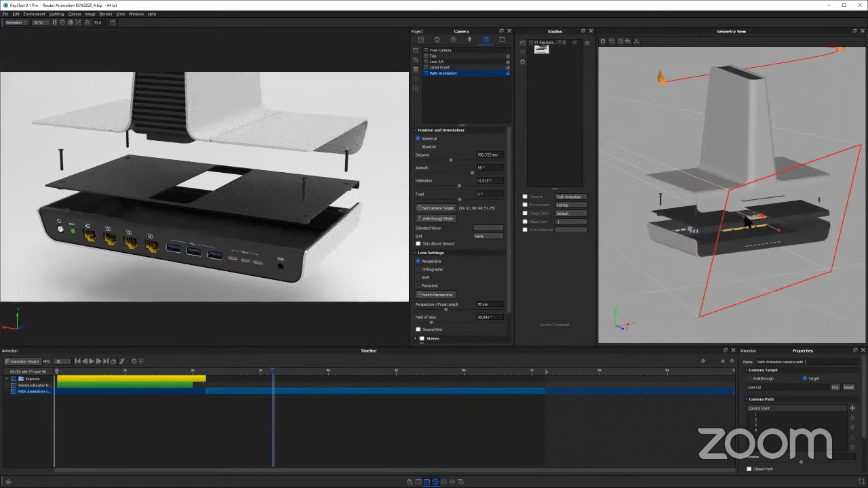
left_click_drag(822, 212, 716, 236)
scroll(783, 229, "up", 3)
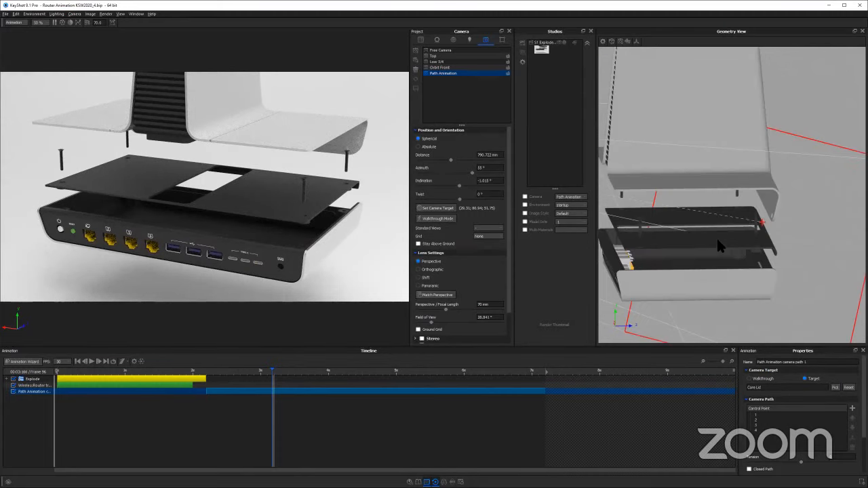
Check the camera's aim at further moments along the path, up to about 6.4 seconds, against the whole router in the geometry view
left_click(252, 371)
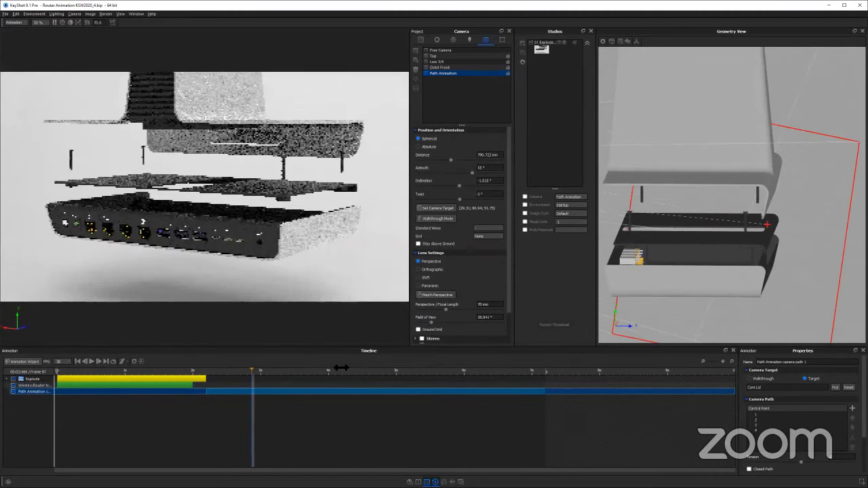
left_click(395, 371)
left_click(490, 372)
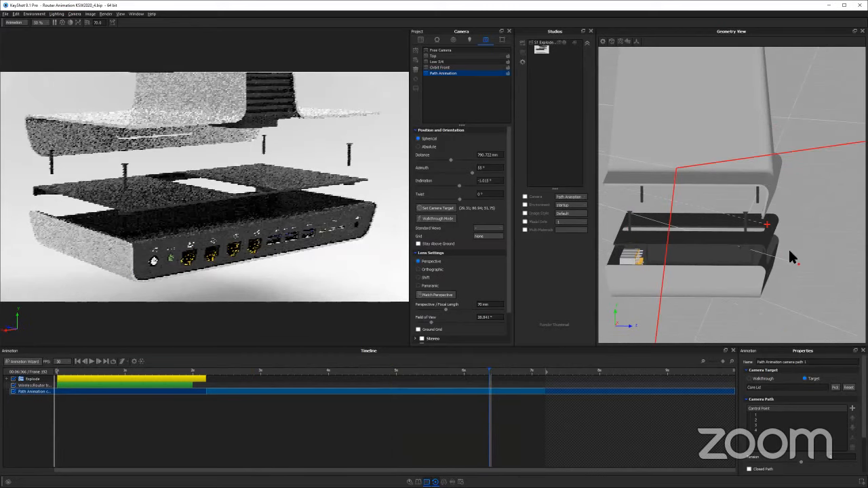
scroll(691, 251, "down", 3)
left_click_drag(792, 248, 777, 271)
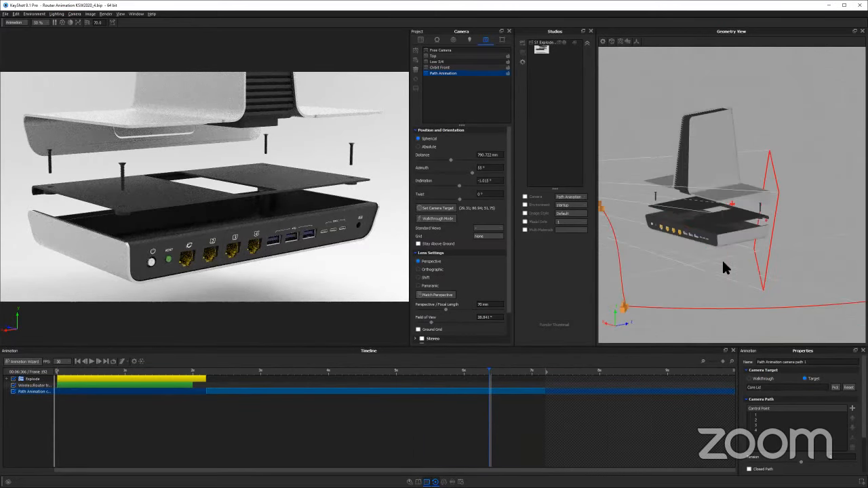
Replay the camera animation from the start of the path and scrub through it to the end
left_click(209, 372)
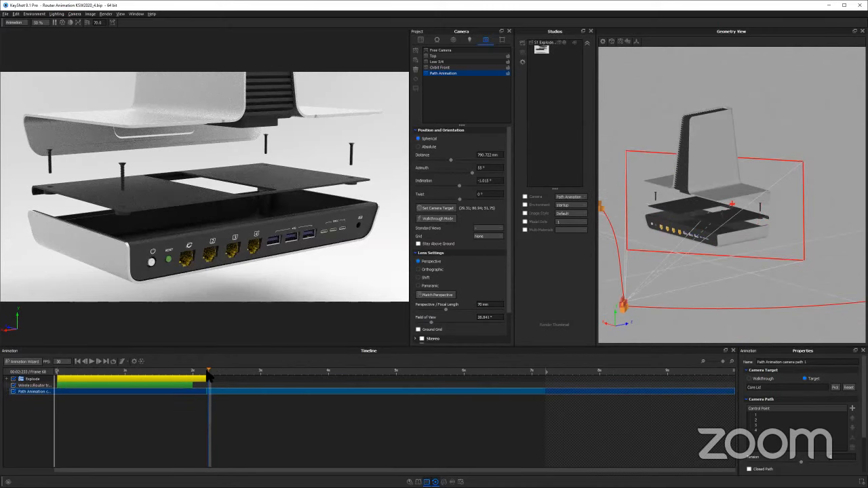
left_click(86, 362)
key("space")
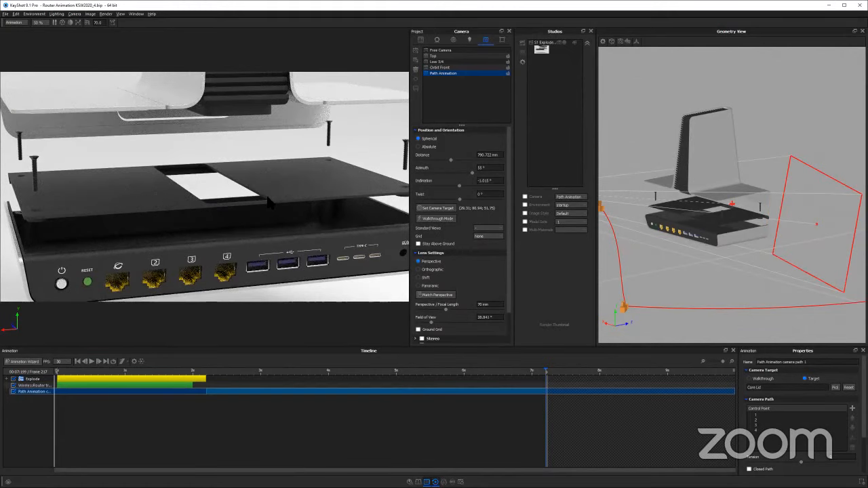
left_click(229, 371)
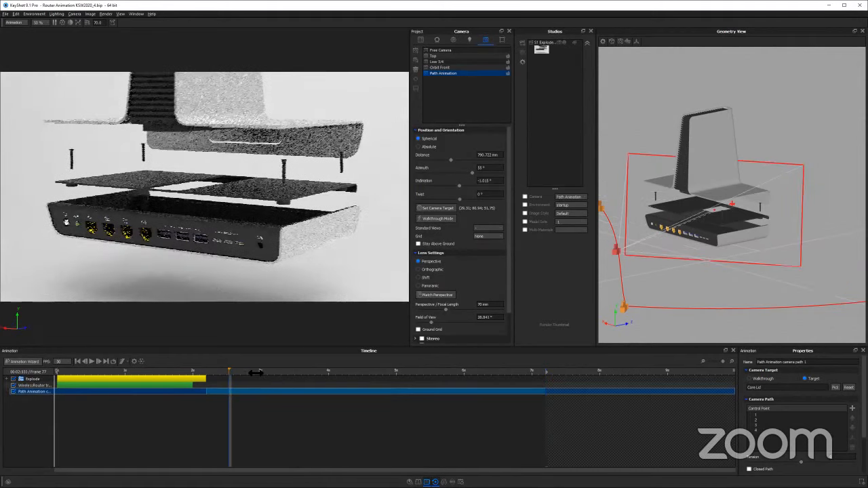
left_click(284, 371)
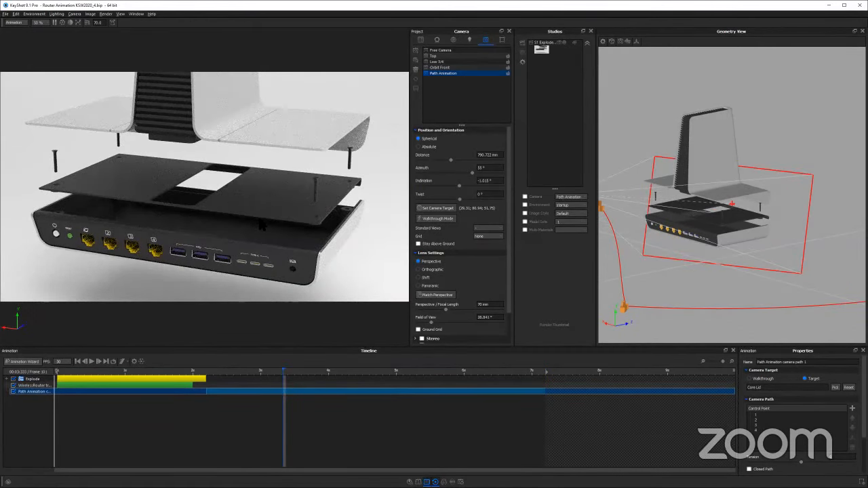
left_click(211, 372)
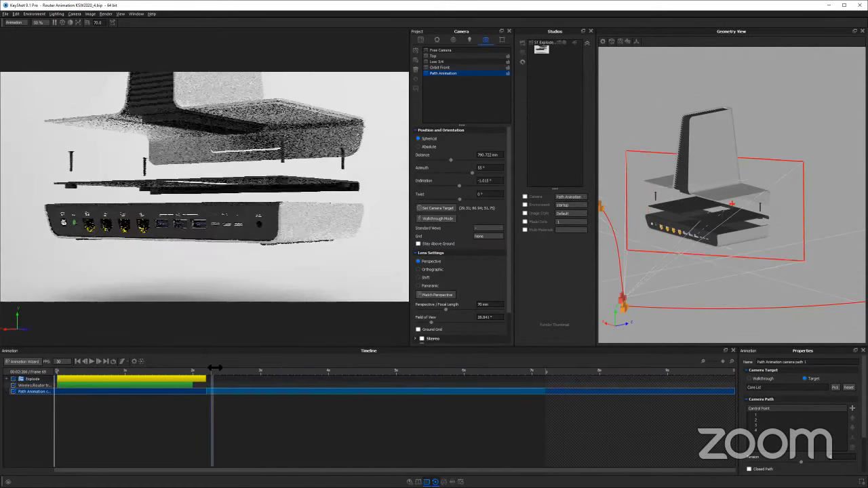
left_click_drag(280, 374, 545, 379)
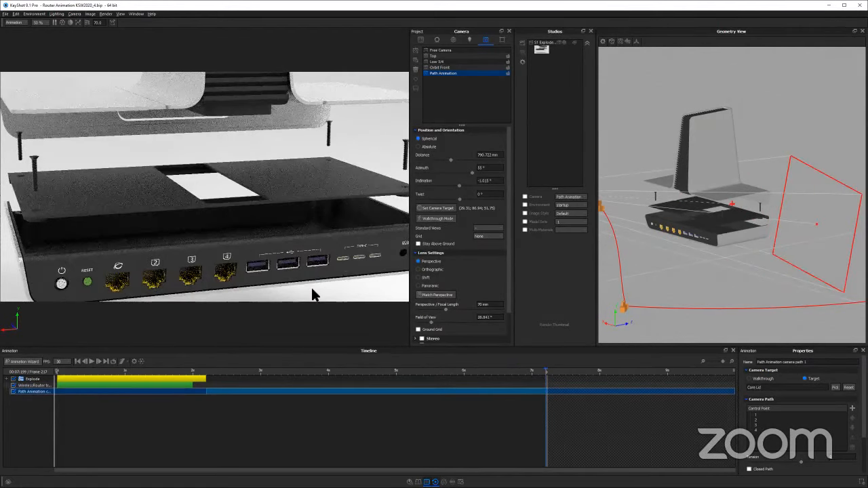
Scrub again from the path's start to about 6 seconds and examine the bend around the third control point in the geometry view
left_click(207, 372)
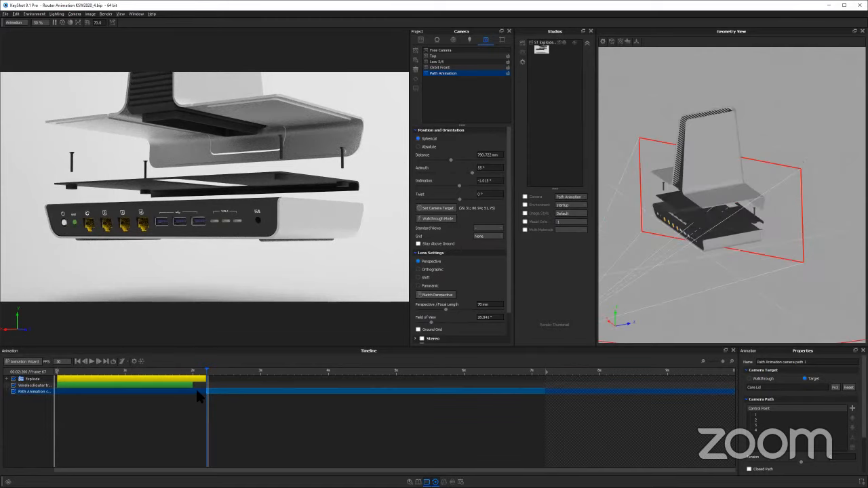
left_click_drag(214, 371, 485, 375)
mouse_move(417, 369)
left_mouse_down()
mouse_move(568, 370)
mouse_move(405, 371)
left_mouse_up()
left_click_drag(295, 368, 463, 369)
left_click_drag(766, 281, 761, 304)
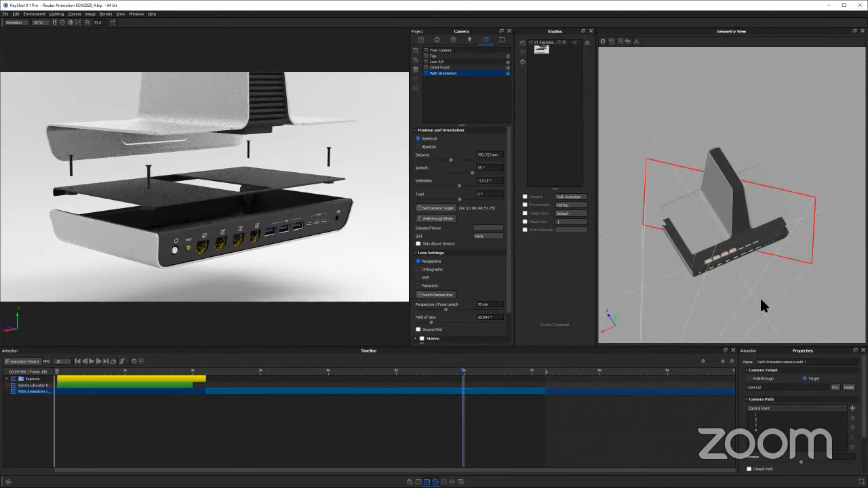
middle_click_drag(730, 204, 694, 198)
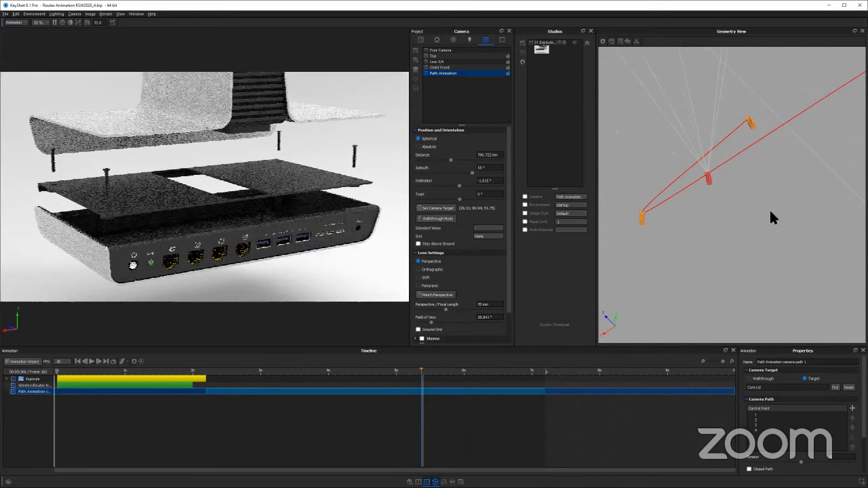
left_click_drag(721, 249, 698, 219)
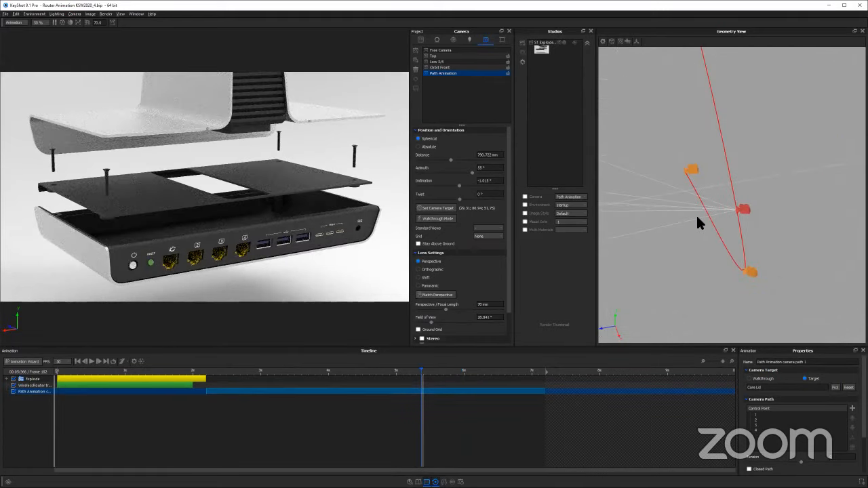
left_click_drag(767, 213, 745, 212)
Move the third control point of the camera path along X and away from the router along Z, and accept the new position
left_click(798, 191)
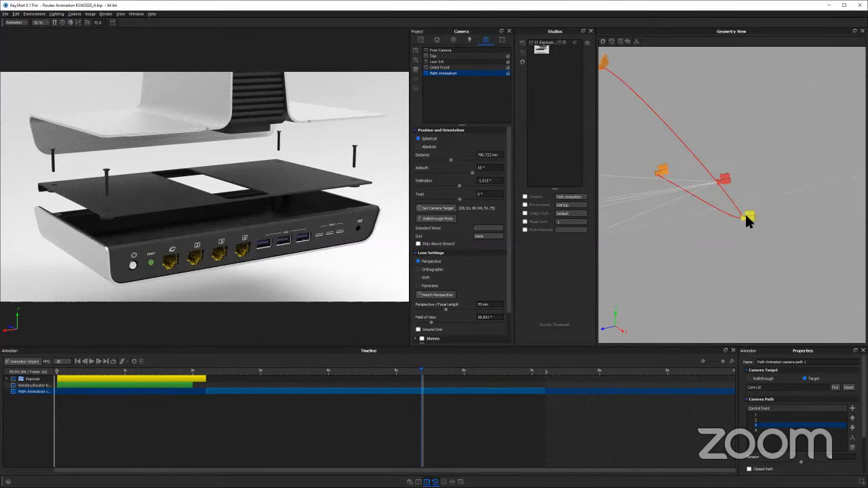
right_click(742, 214)
left_click(744, 244)
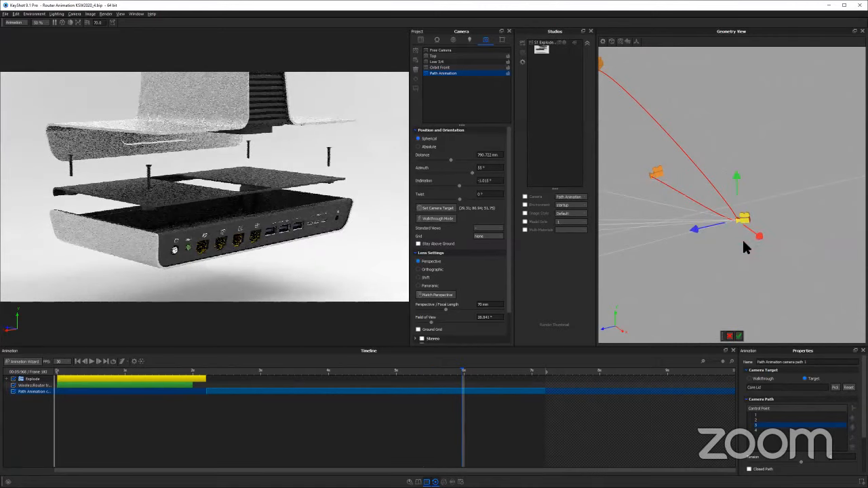
left_click_drag(805, 202, 789, 199)
scroll(788, 206, "down", 3)
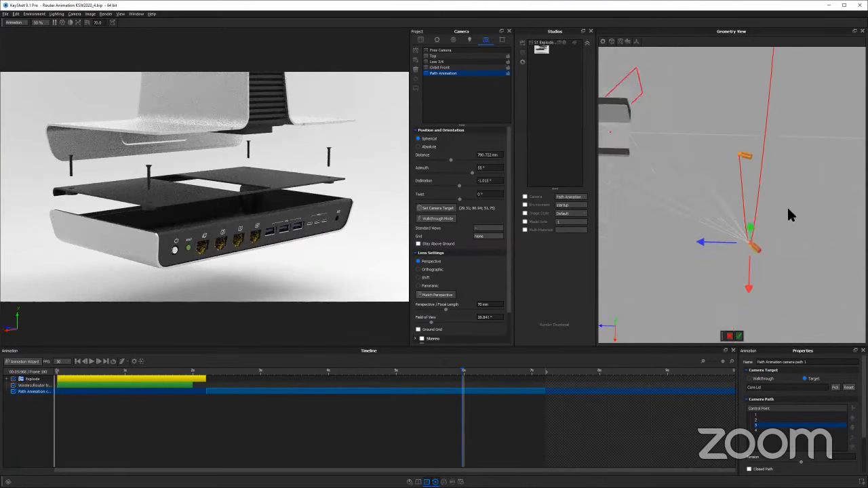
left_click_drag(778, 242, 765, 254)
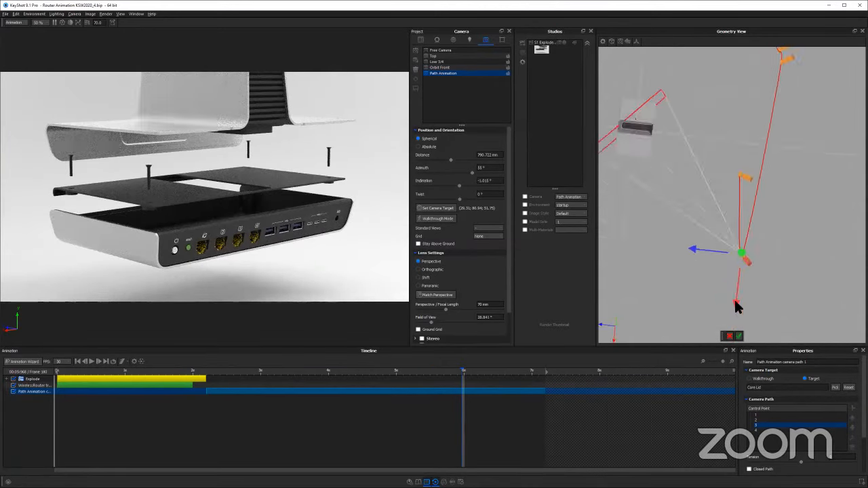
left_click_drag(750, 214, 741, 39)
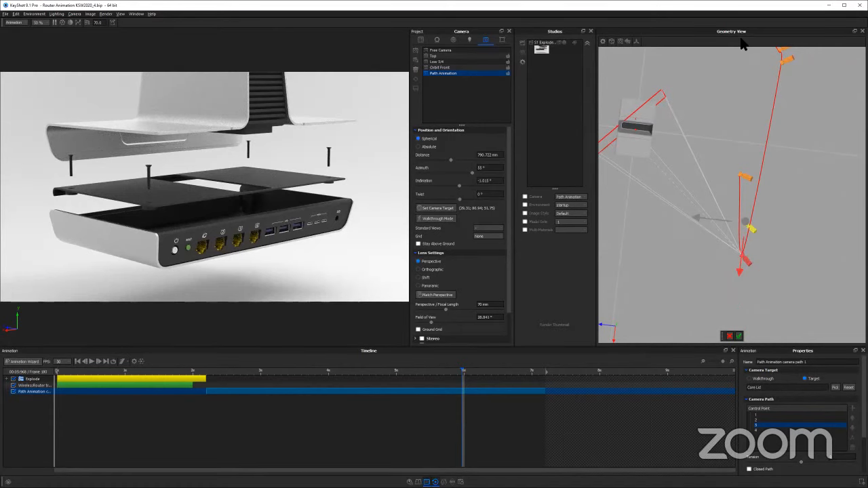
left_click_drag(697, 221, 764, 220)
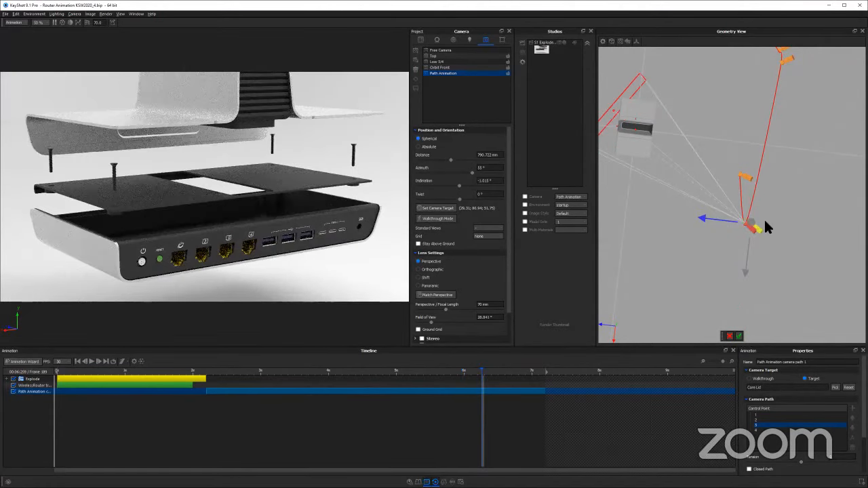
left_click(739, 336)
Move the fourth control point closer to the router along Z and shift it along X, and accept the new position
left_click(743, 177)
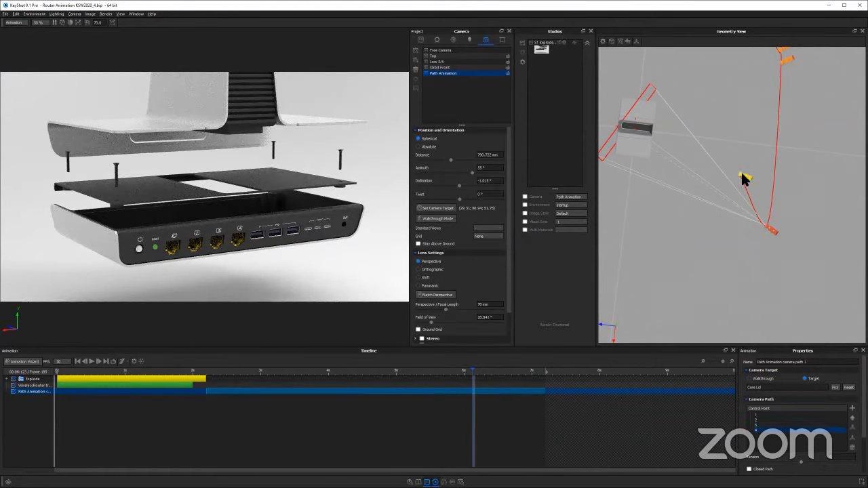
right_click(754, 177)
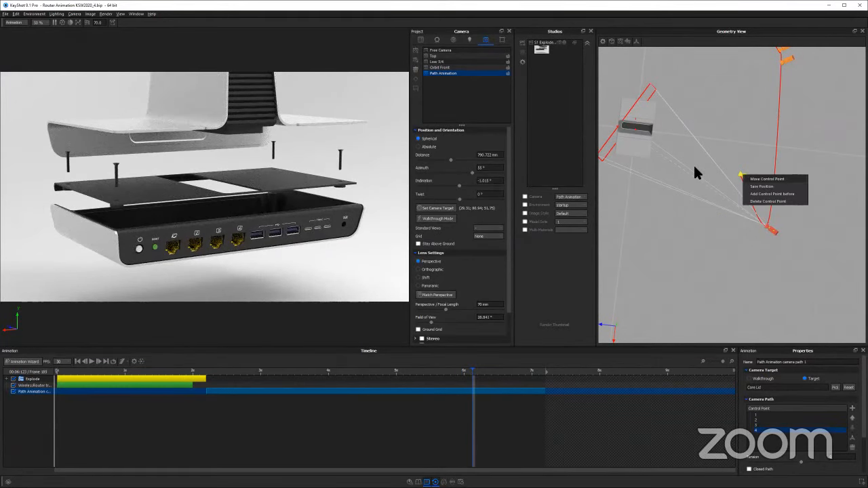
left_click(767, 179)
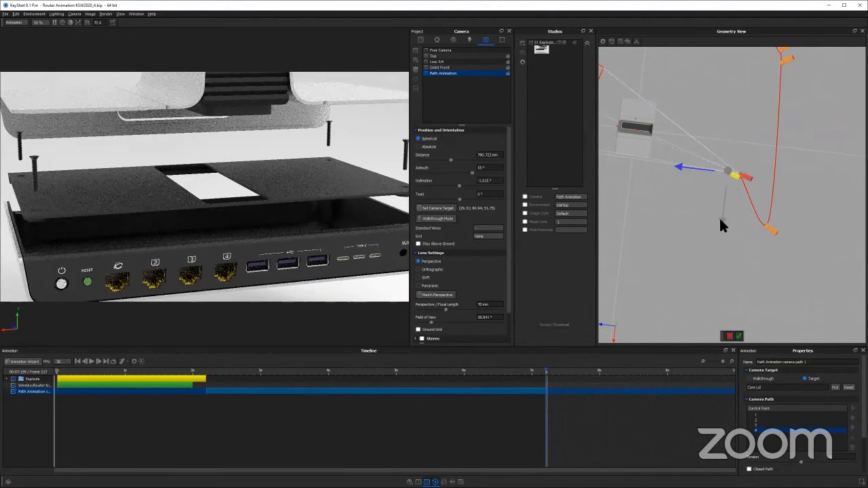
mouse_move(721, 225)
left_mouse_down()
mouse_move(719, 317)
mouse_move(721, 231)
left_mouse_up()
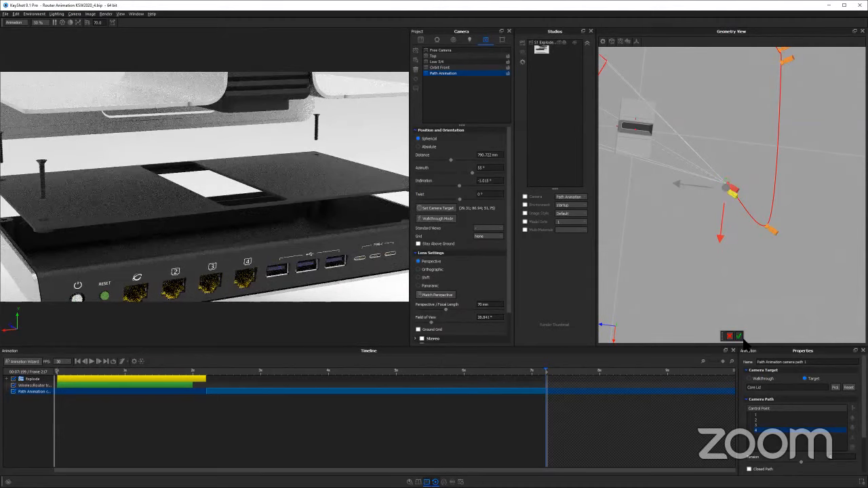
Play the animation with the adjusted camera path and examine the path's shape around the router from several angles
left_click(236, 370)
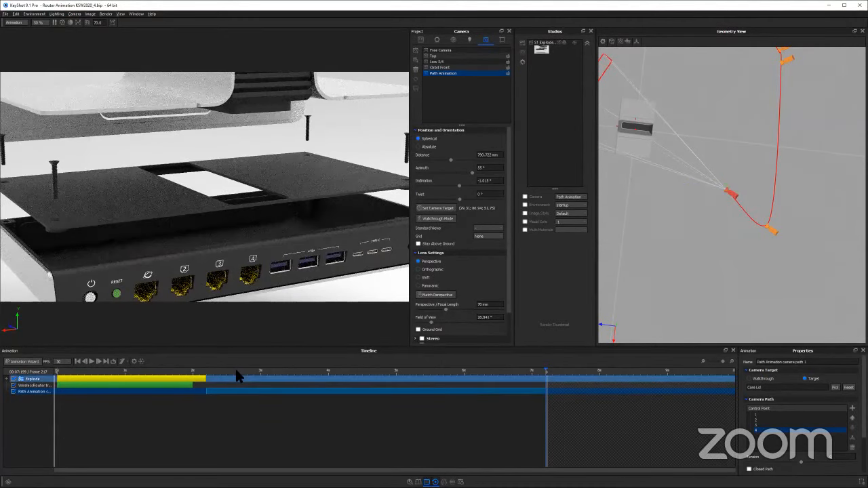
left_click(91, 361)
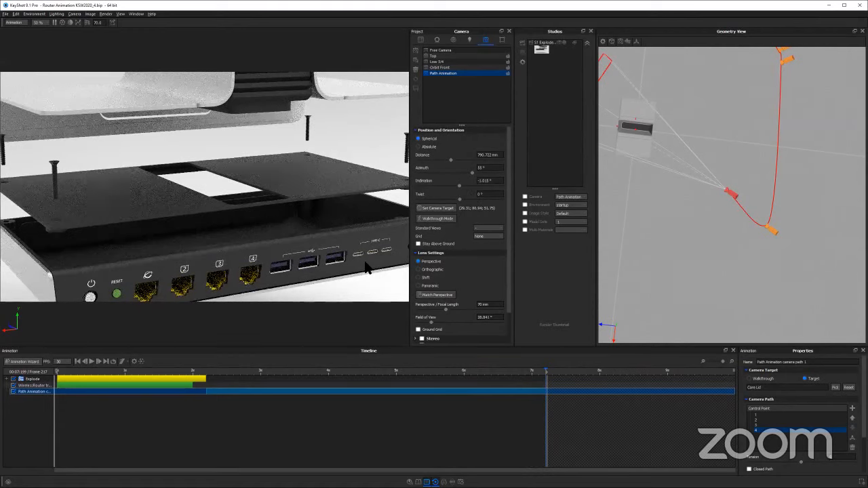
left_click_drag(751, 218, 754, 155)
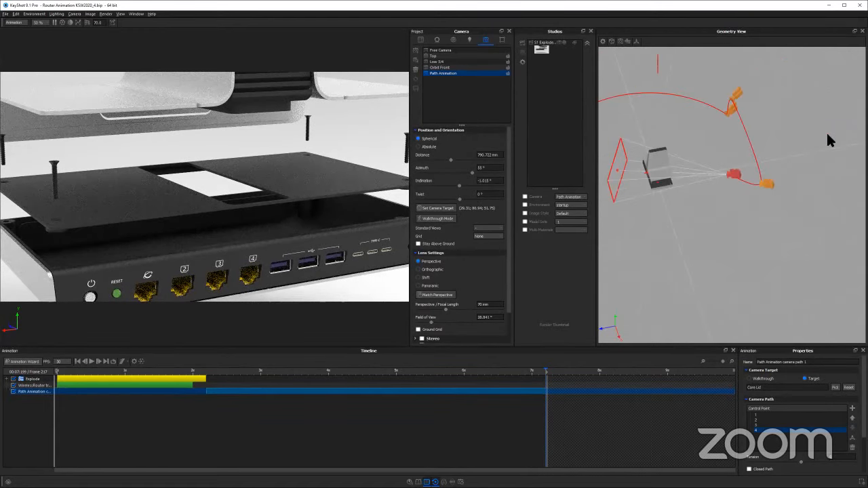
left_click_drag(750, 116, 720, 155)
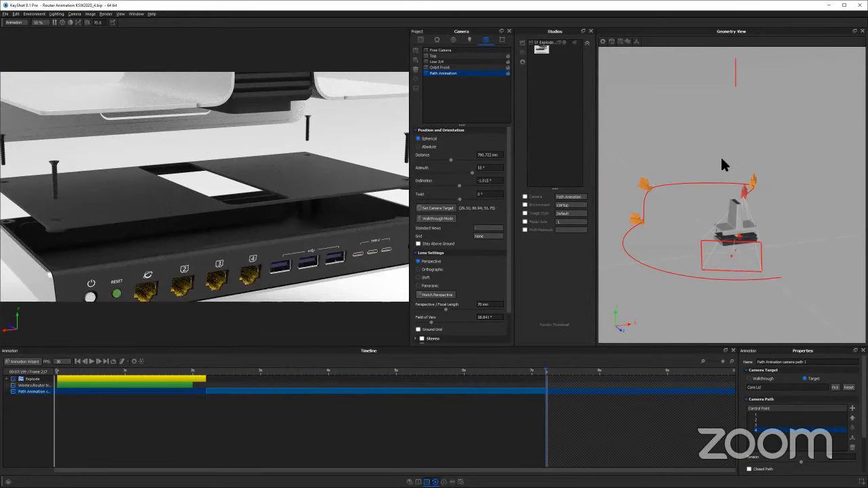
left_click_drag(709, 199, 740, 194)
left_click_drag(684, 257, 705, 272)
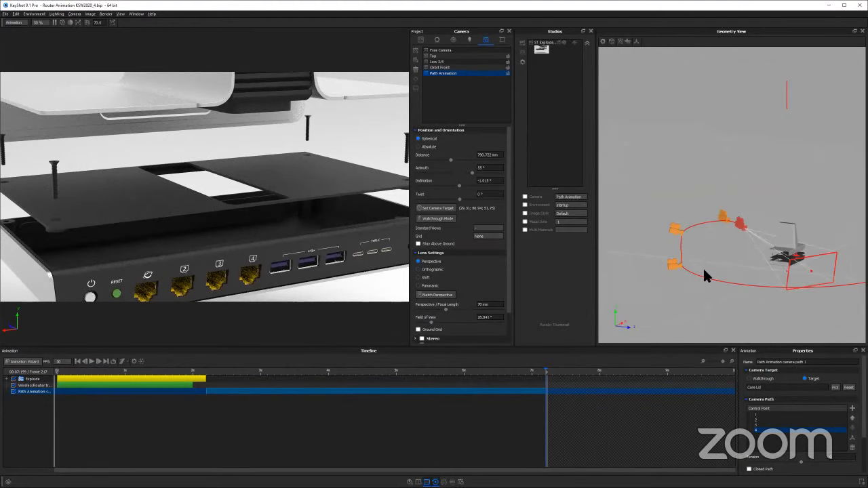
left_click_drag(658, 230, 722, 231)
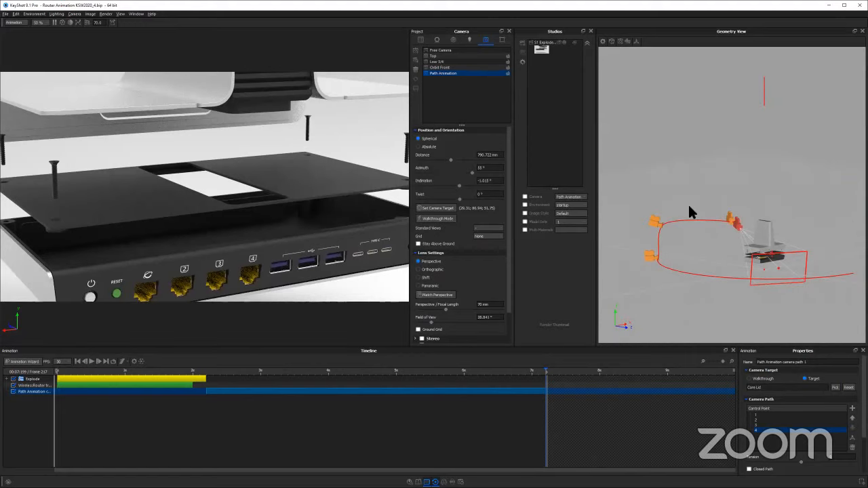
mouse_move(725, 259)
left_mouse_down()
mouse_move(691, 277)
mouse_move(721, 277)
mouse_move(719, 266)
left_mouse_up()
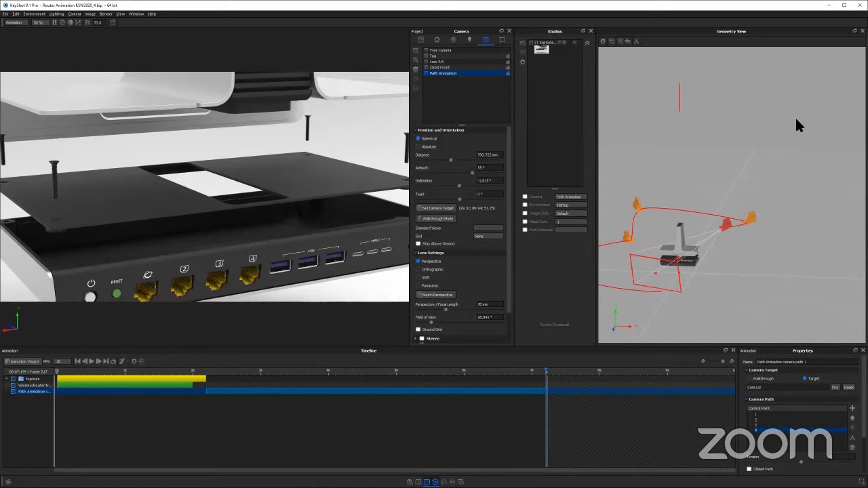
Switch to the workshop presentation in the browser and show the Custom Curves slide
key("alt+Tab")
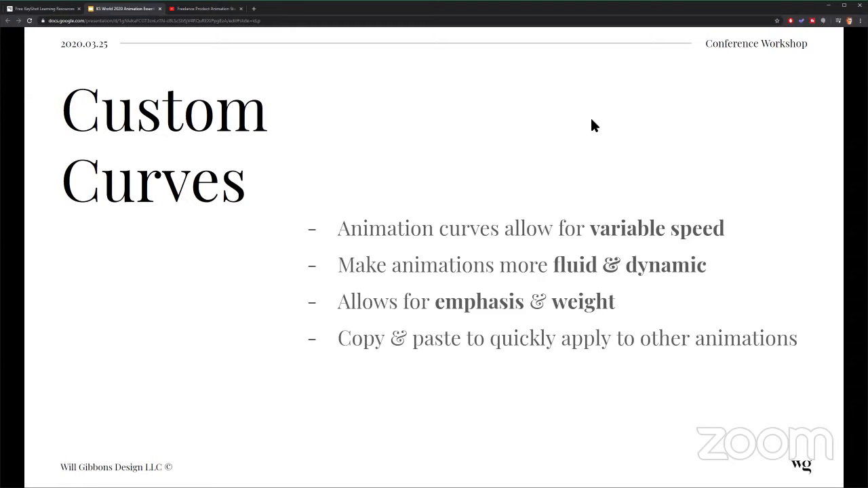
Switch back to KeyShot, scrub the router animation to around frame 74, and expand the Explode group to examine its animations
key("Right")
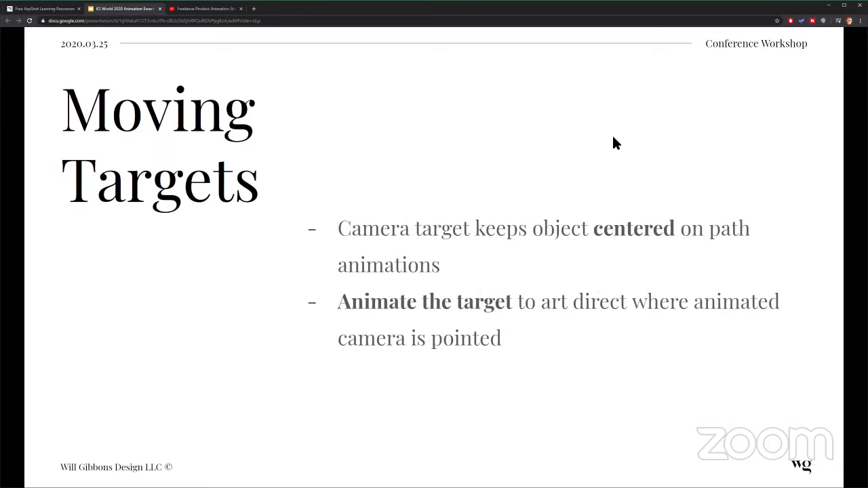
key("alt+Tab")
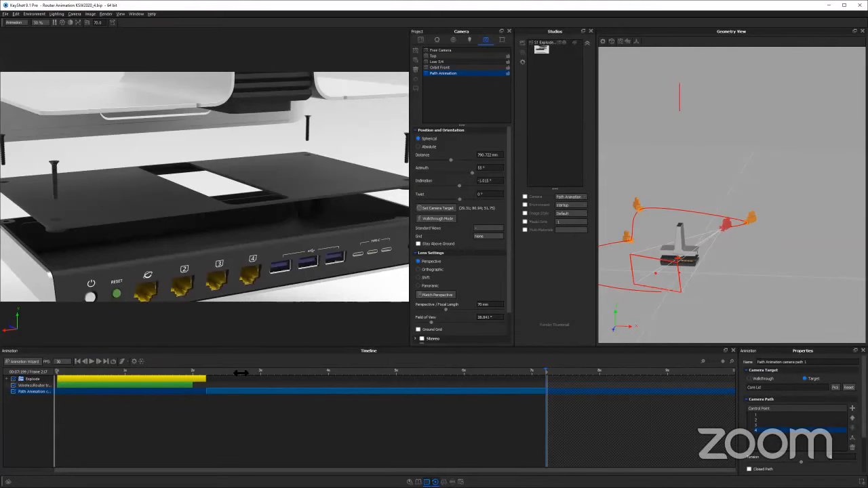
left_click_drag(205, 372, 224, 377)
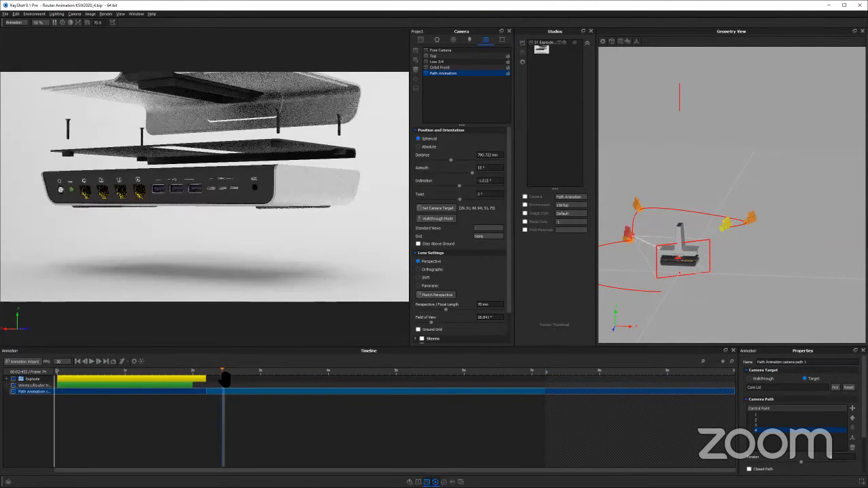
left_click(40, 385)
left_click(7, 379)
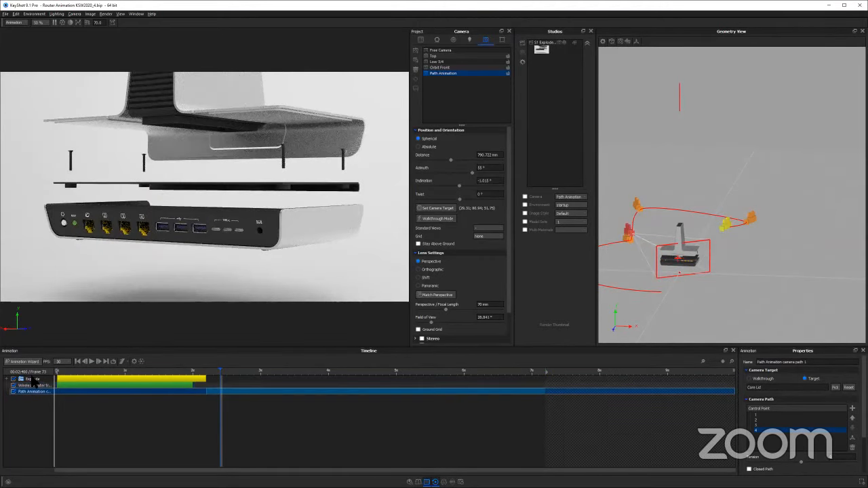
left_click(34, 405)
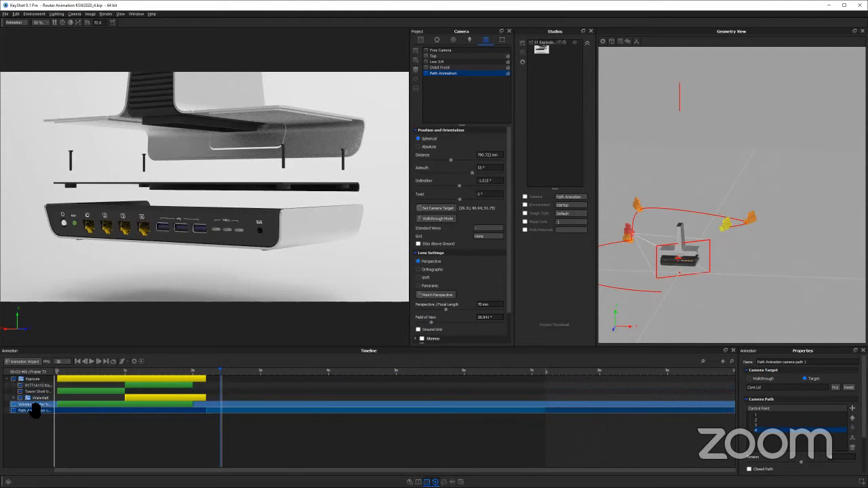
left_click(92, 391)
left_click(13, 410)
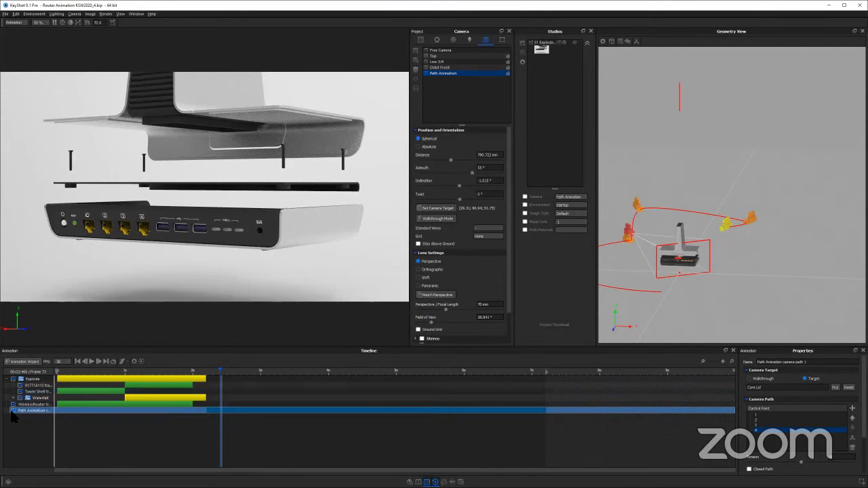
Activate the Orbit Front camera, expand its Dolly1 animation group, and scrub through the motion
left_click(457, 68)
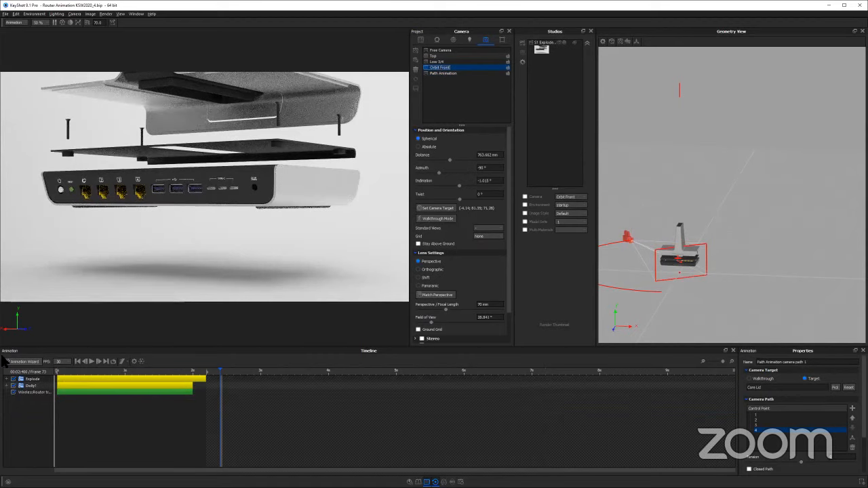
double_click(41, 386)
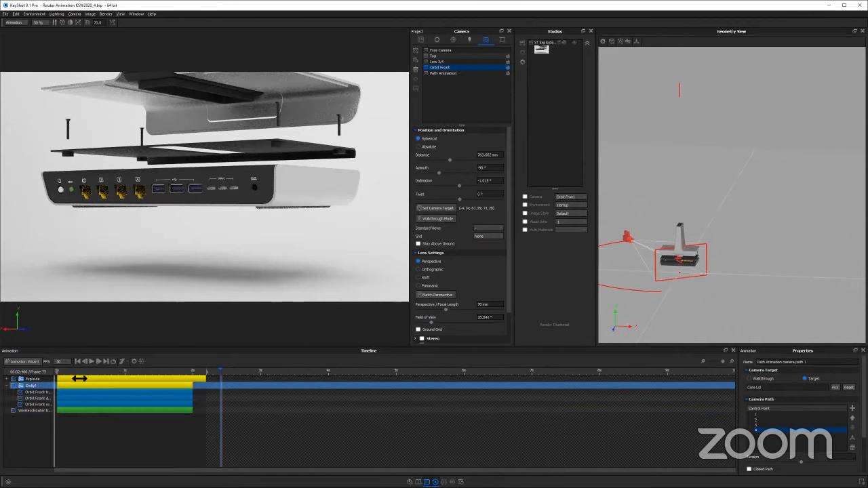
left_click(71, 374)
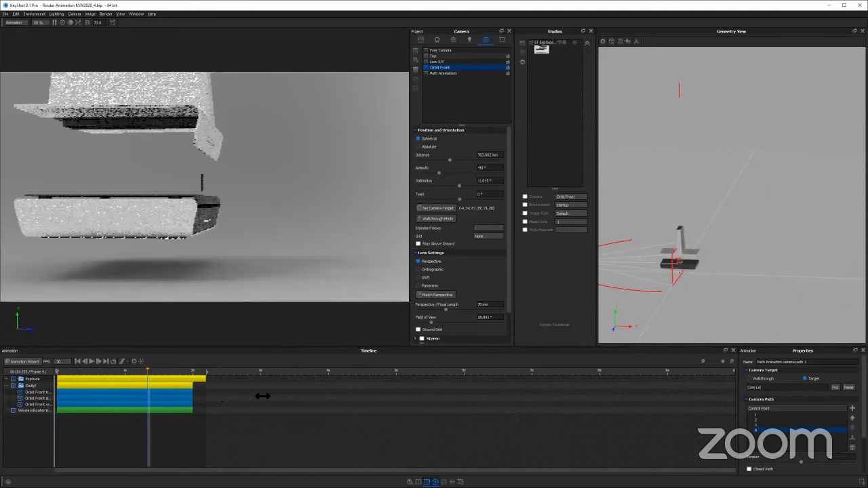
left_click(112, 409)
Widen the timeline's name column to show full animation names, and select the Orbit Front orbit 1 animation
left_click(56, 398)
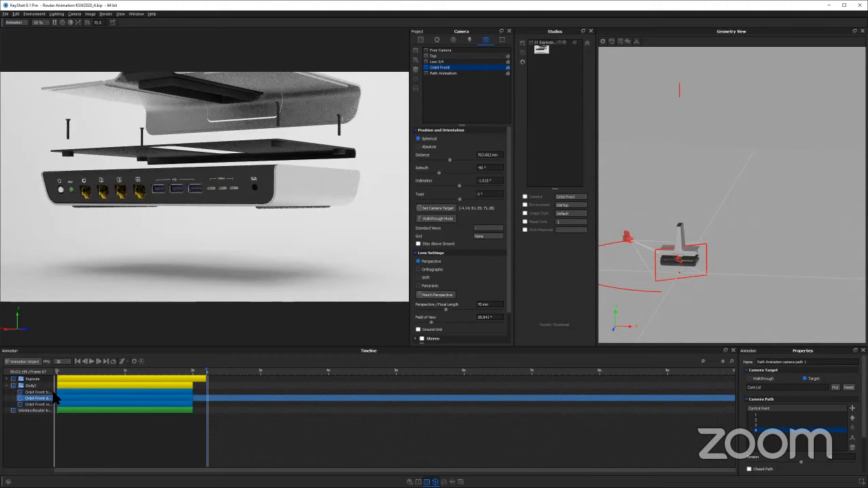
left_click(40, 392)
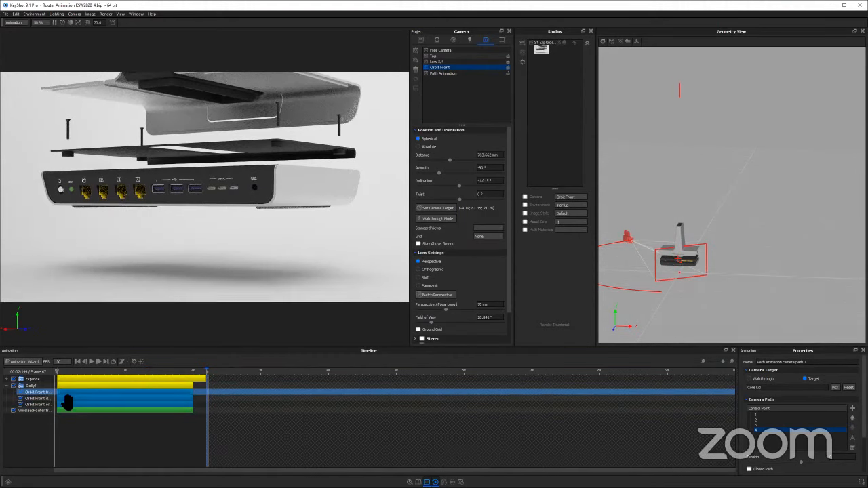
left_click(65, 405)
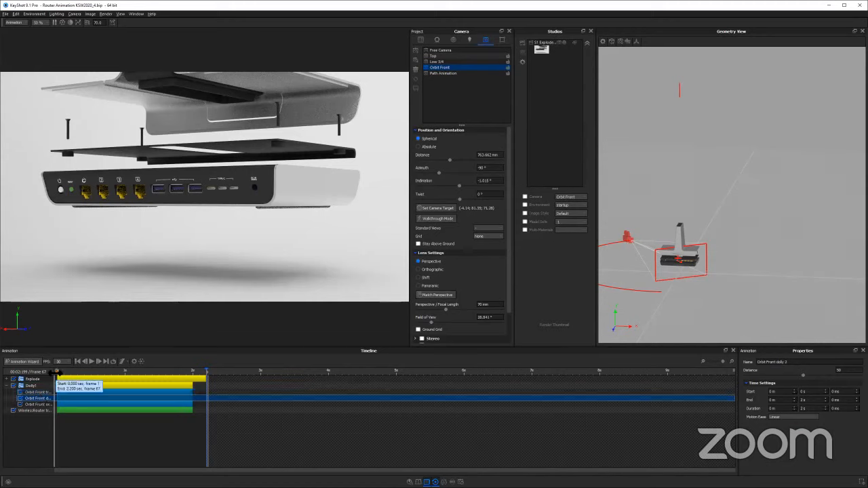
left_click_drag(60, 373, 82, 373)
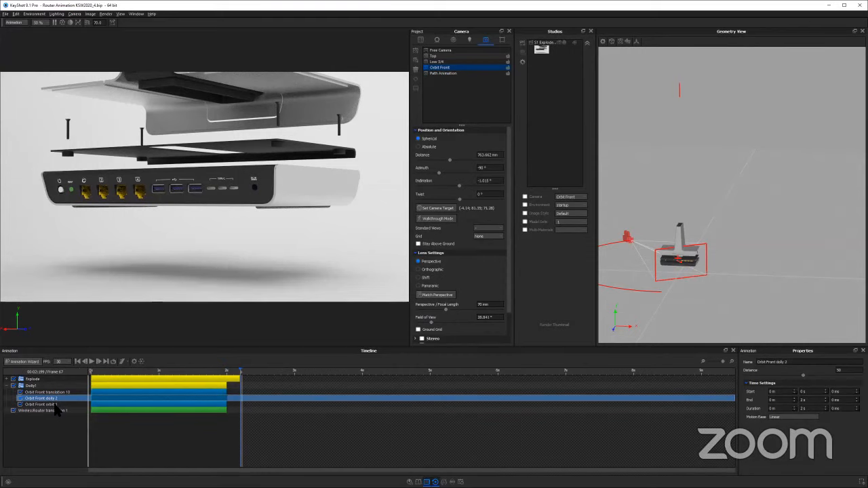
left_click(94, 405)
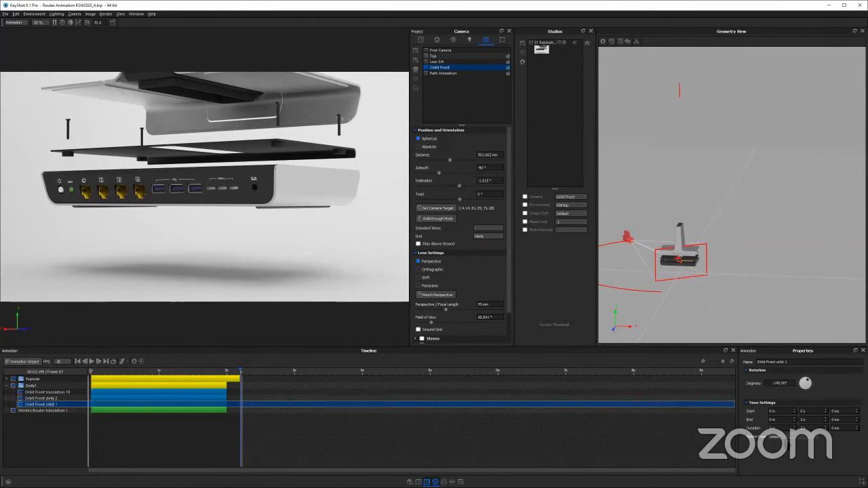
Set the orbit animation's motion ease to Custom and shape its curve into an S with horizontal handles at both ends
left_click(776, 437)
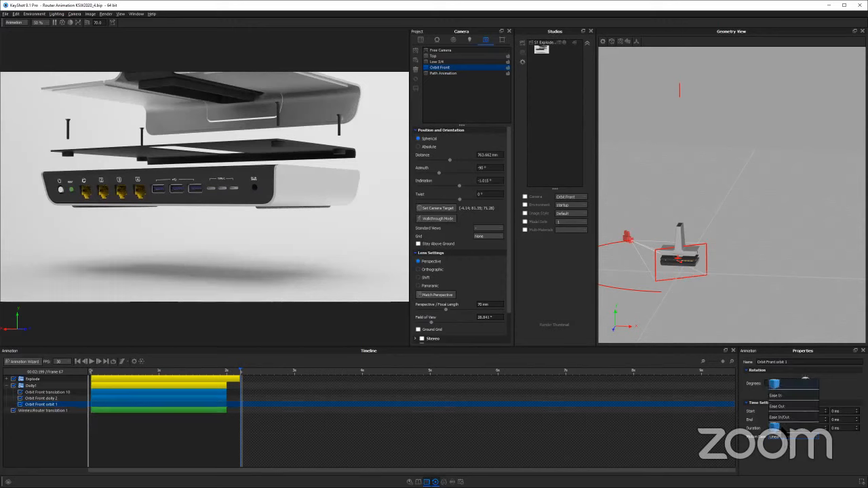
left_click(775, 428)
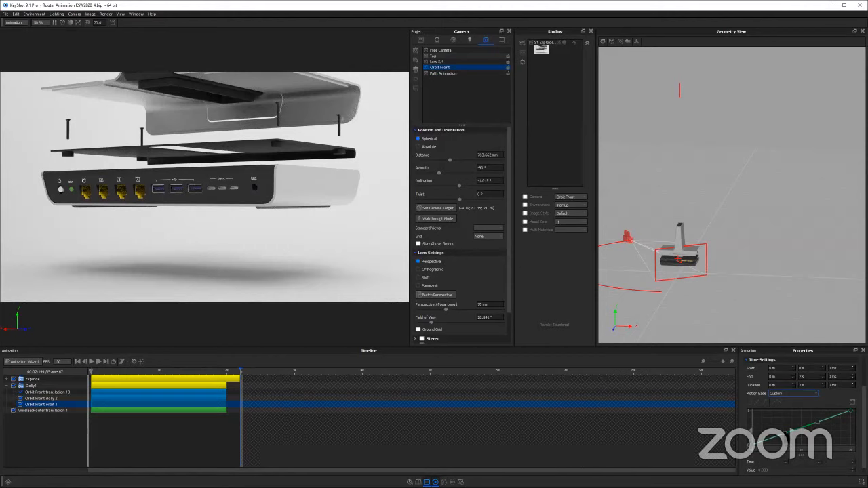
mouse_move(785, 433)
left_mouse_down()
mouse_move(774, 415)
mouse_move(791, 422)
left_mouse_up()
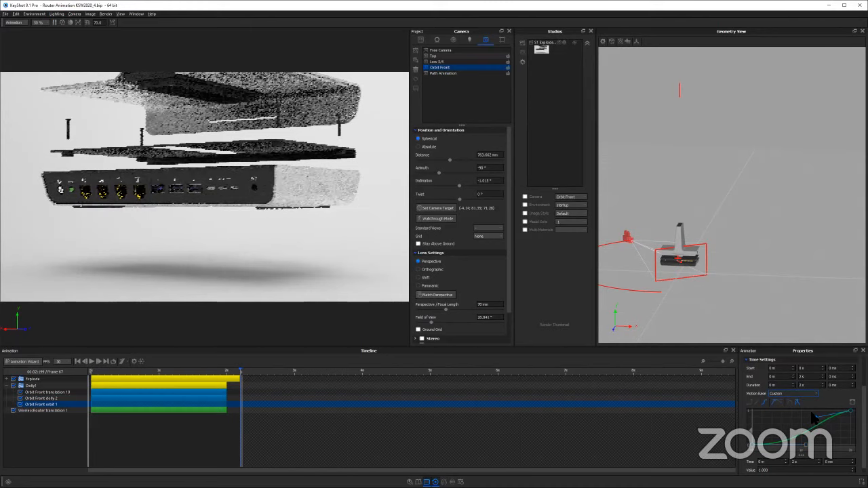
left_click_drag(817, 421, 796, 411)
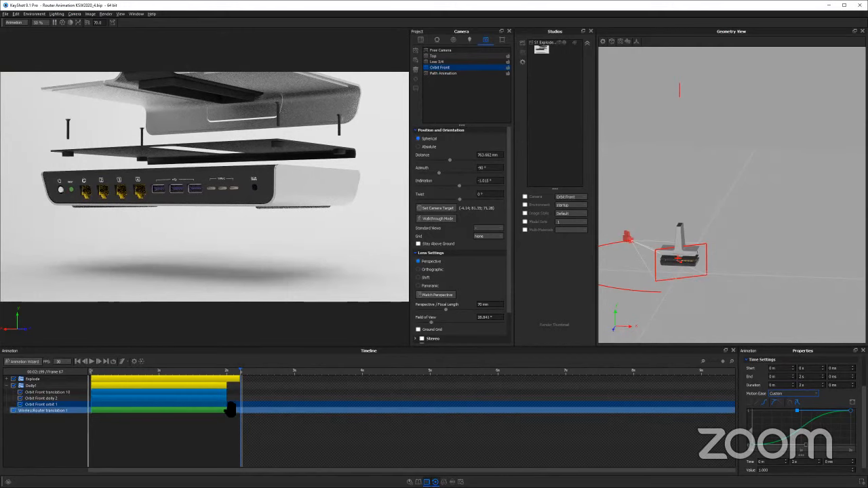
Play the Orbit Front animation to review the camera motion with the custom S-curve
left_click(92, 362)
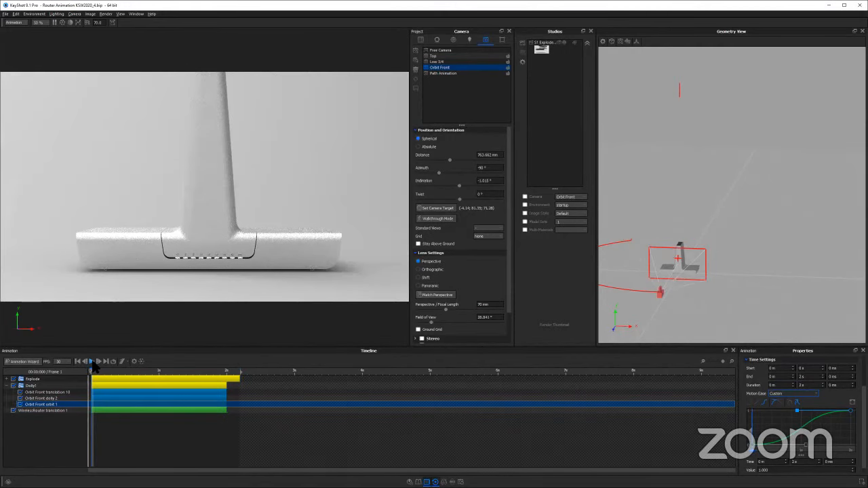
left_click(93, 362)
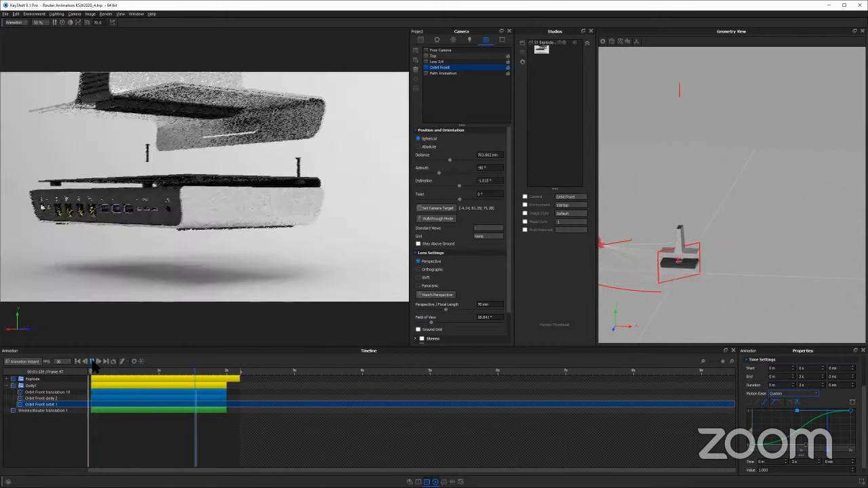
left_click(93, 363)
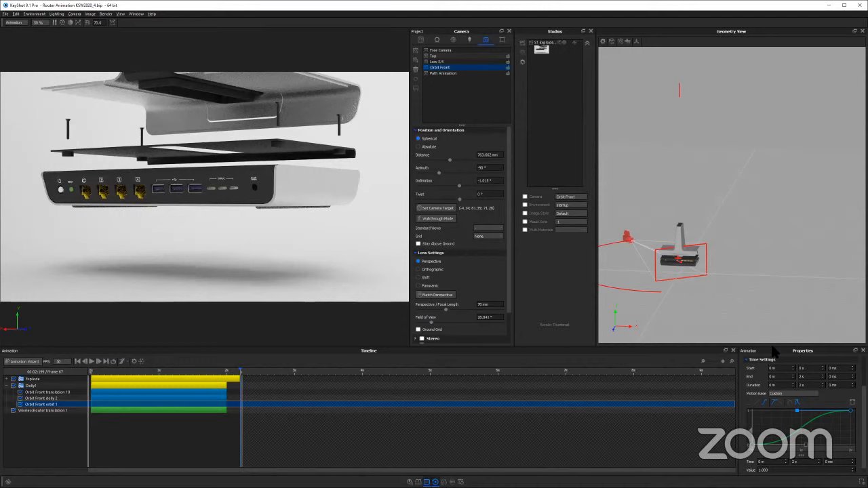
Dock the animation properties next to Studios with an enlarged curve graph, and examine the curve's start and end keys
left_click_drag(686, 117, 631, 164)
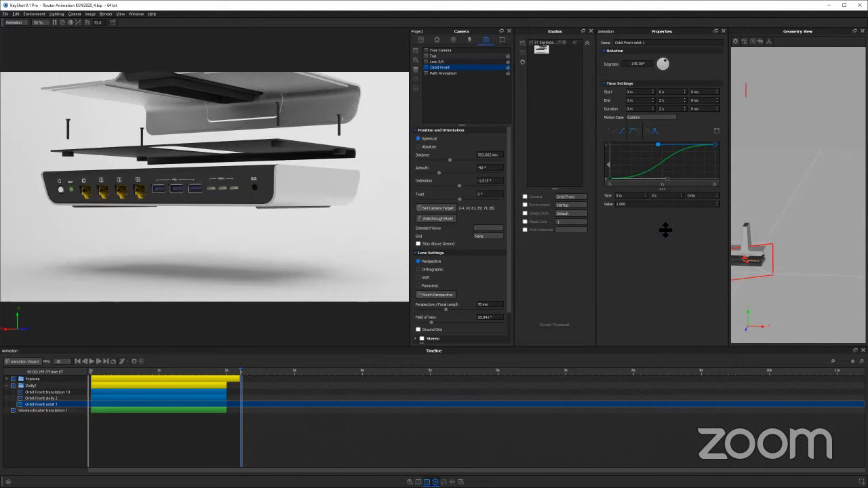
left_click_drag(665, 229, 661, 267)
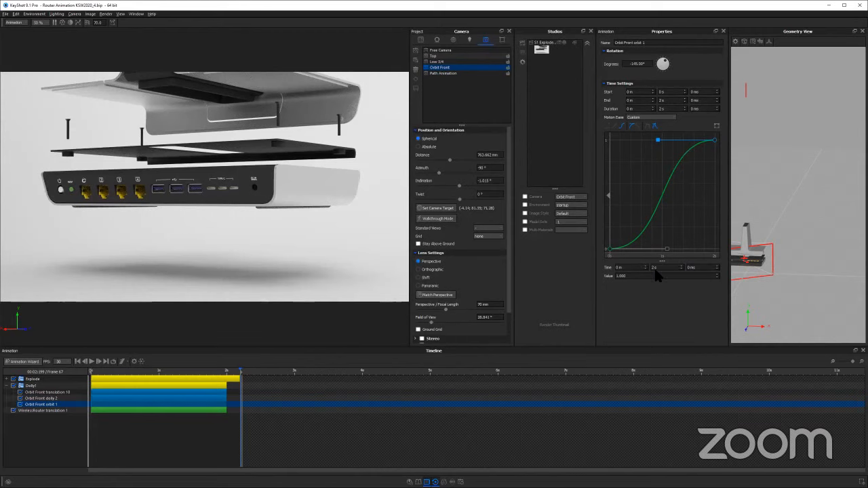
left_click(610, 250)
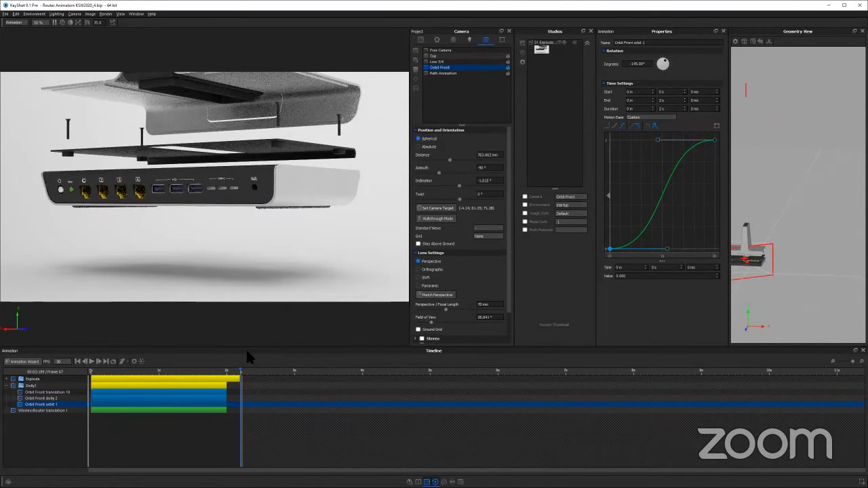
left_click(714, 140)
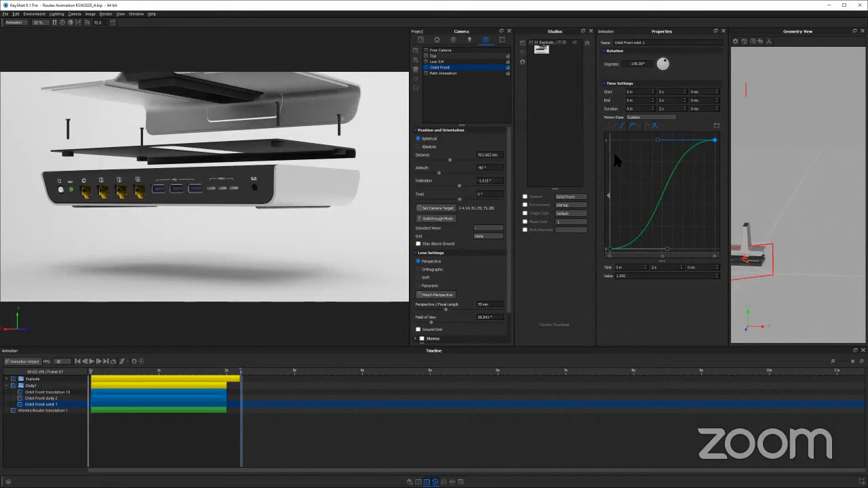
left_click(625, 278)
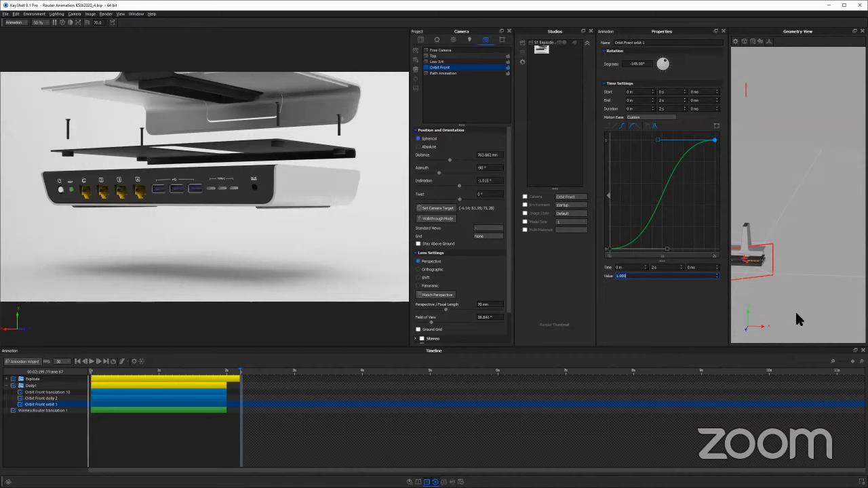
Steepen the middle of the orbit curve by lengthening the horizontal handles of both end keys, and play the result
left_click_drag(825, 304, 699, 282)
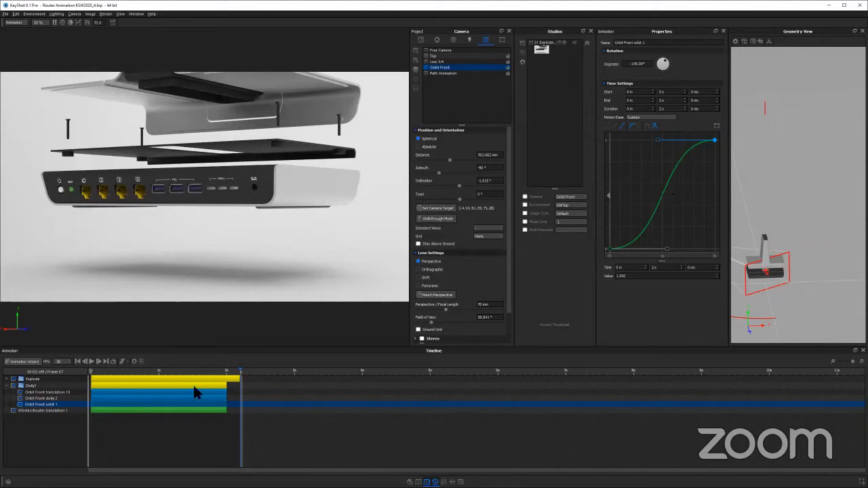
left_click_drag(190, 377, 300, 380)
left_click_drag(667, 249, 694, 249)
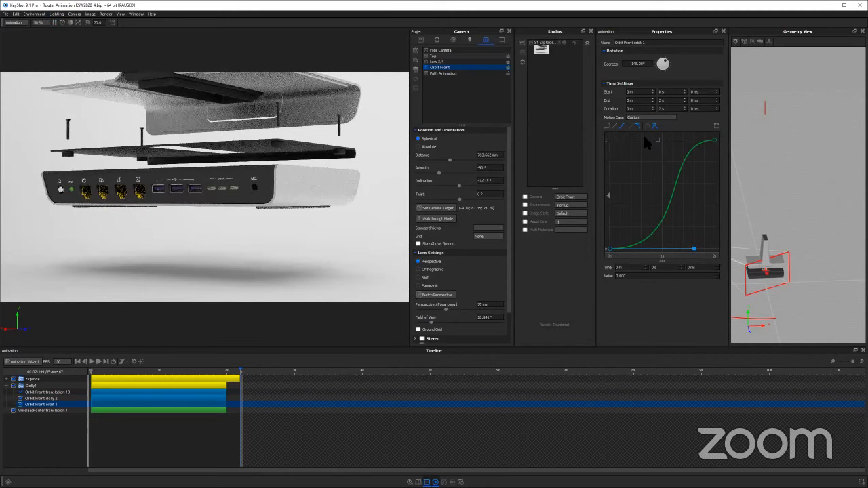
left_click_drag(657, 140, 637, 140)
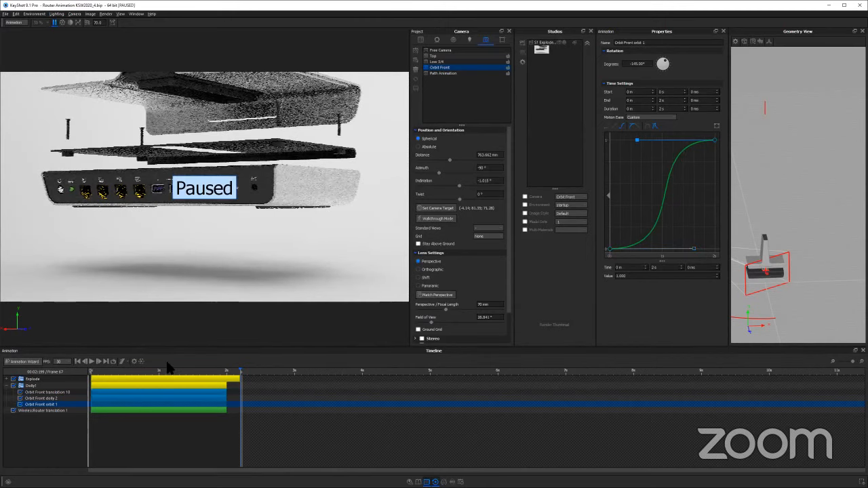
left_click(138, 370)
left_click(92, 362)
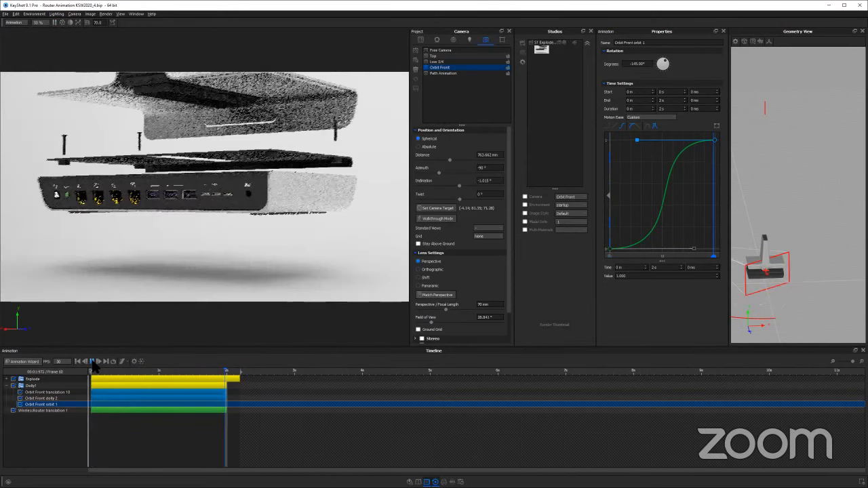
Try pointing the end key's handle straight down so the orbit accelerates until it stops, and play the animation
left_click(638, 140)
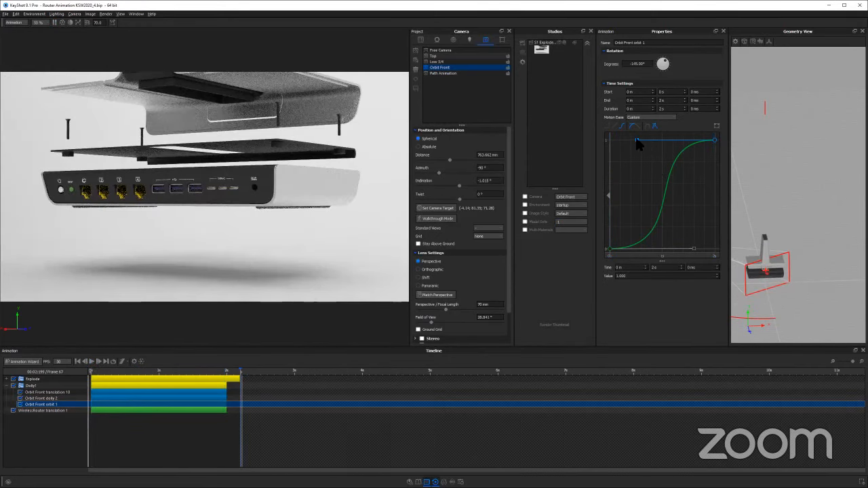
left_click_drag(638, 140, 715, 205)
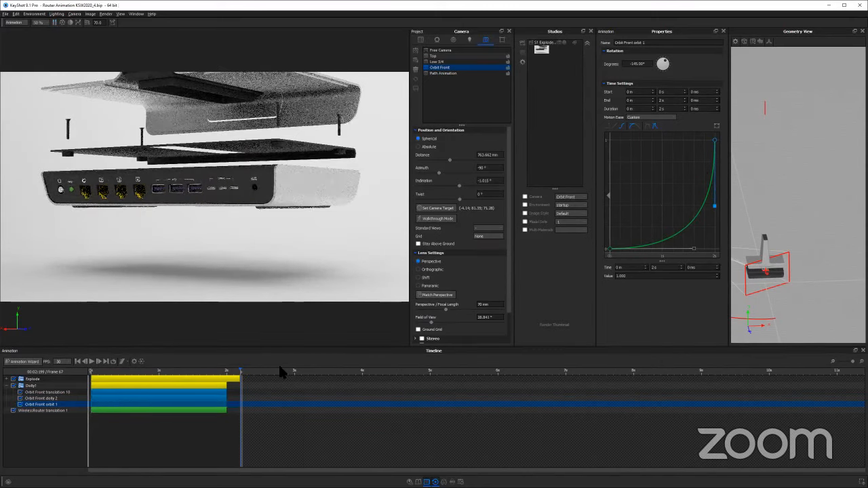
left_click(92, 361)
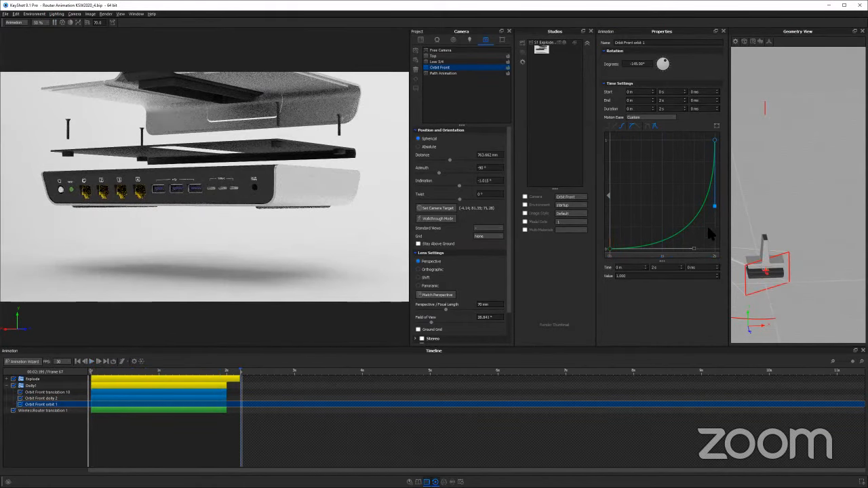
Make the end key's handle horizontal again, add a key mid-curve, and move it to about 589 ms with a value of about 0.623
left_click_drag(678, 156, 661, 140)
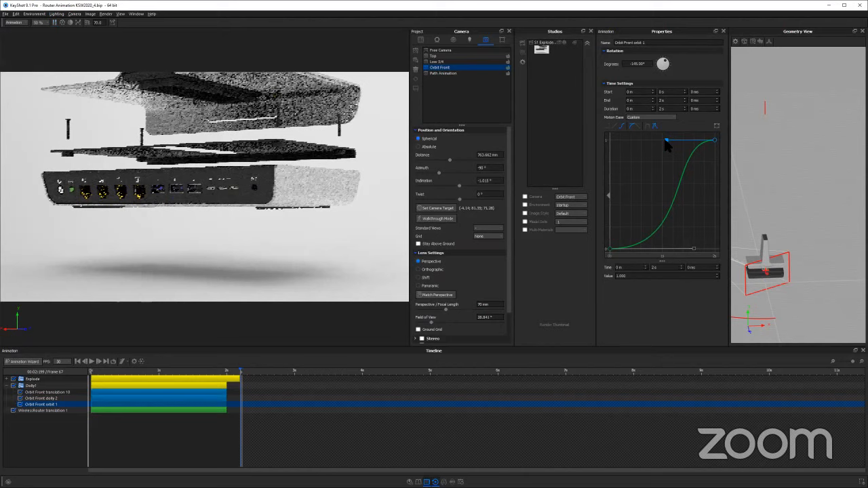
right_click(676, 196)
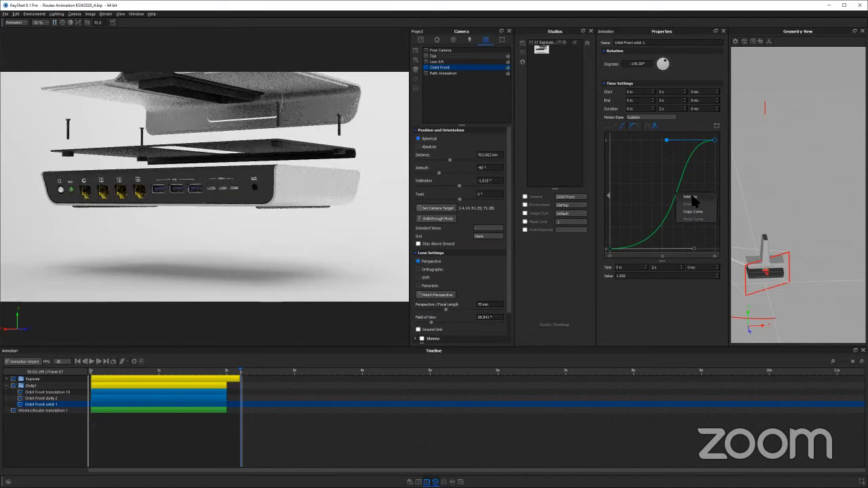
left_click(691, 197)
left_click_drag(675, 195, 641, 181)
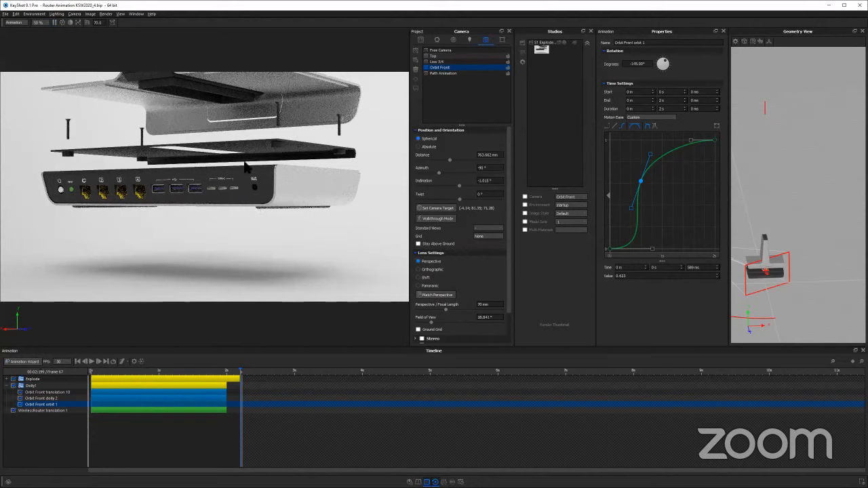
Delete the key in the middle of the orbit curve and lengthen the horizontal handles of both end keys
right_click(641, 183)
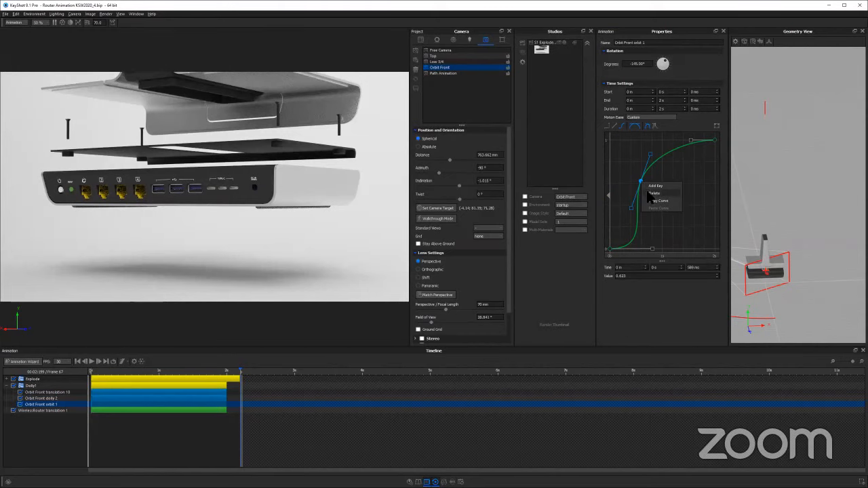
left_click(668, 199)
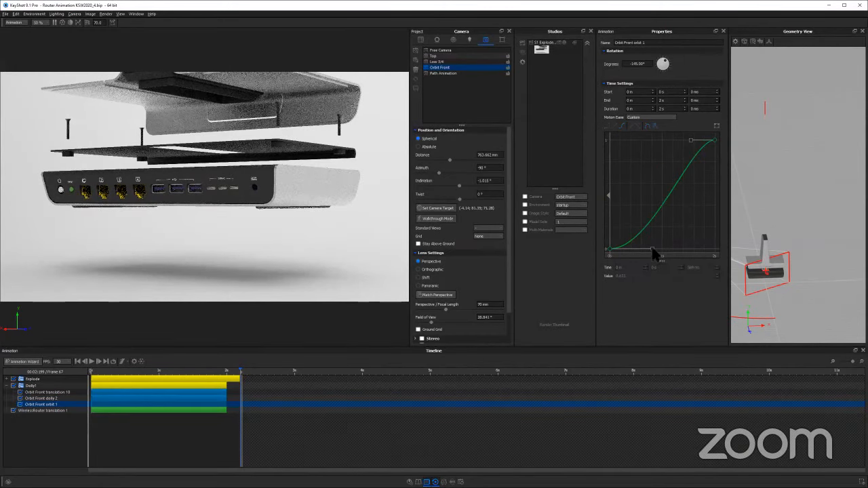
left_click_drag(654, 253, 682, 251)
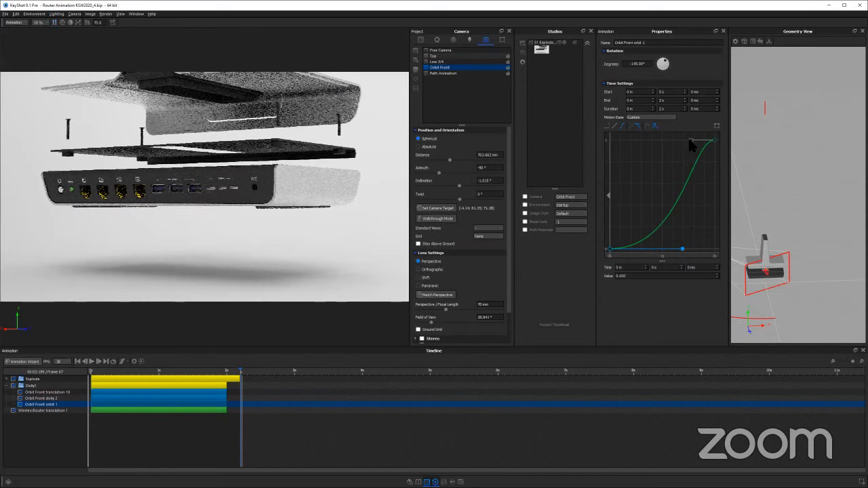
left_click_drag(690, 140, 673, 141)
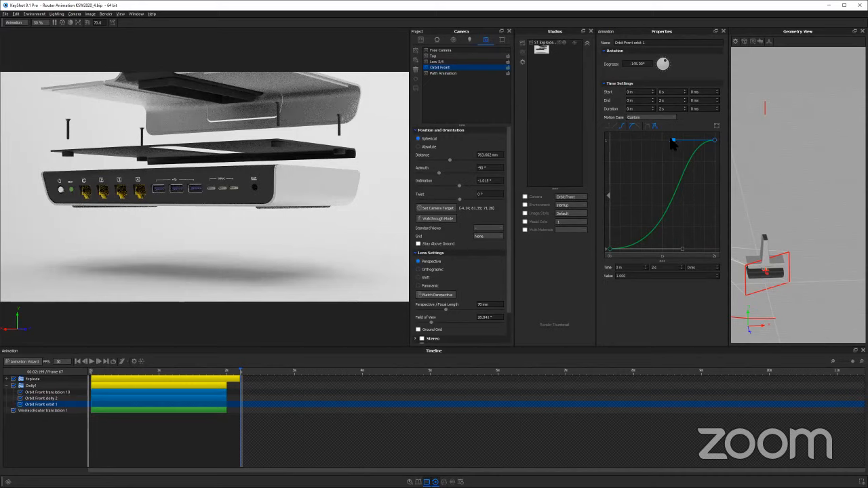
left_click_drag(672, 140, 661, 140)
Copy the orbit's custom curve, and look at the camera path animation settings of the Path Animation camera
right_click(680, 183)
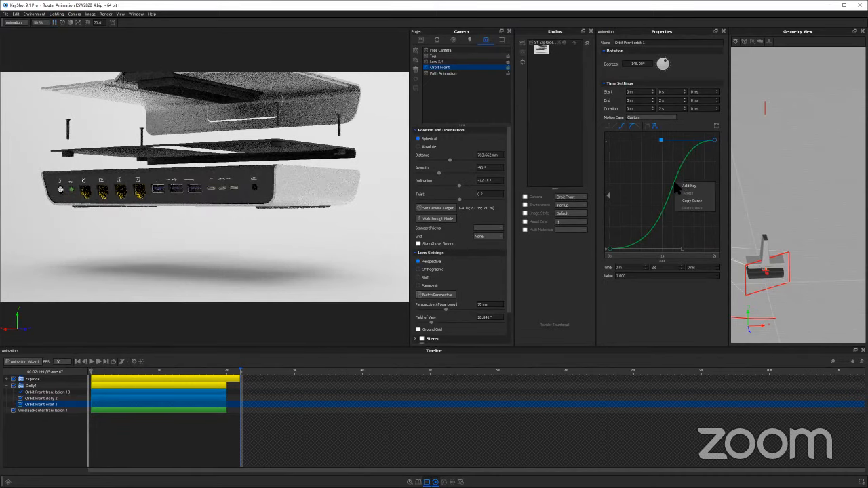
left_click(688, 202)
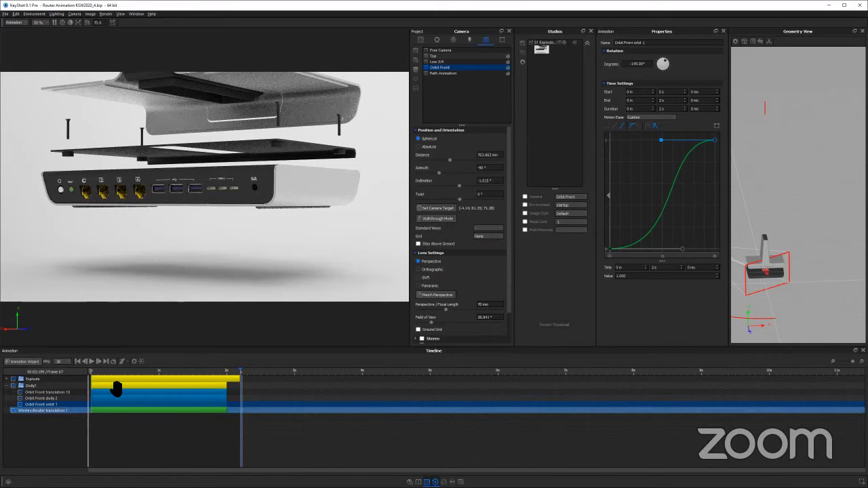
left_click(35, 386)
left_click(450, 73)
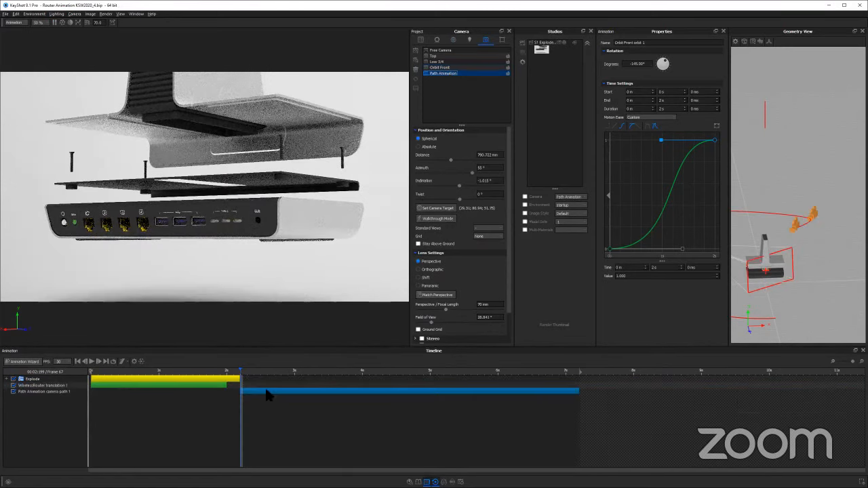
left_click(281, 393)
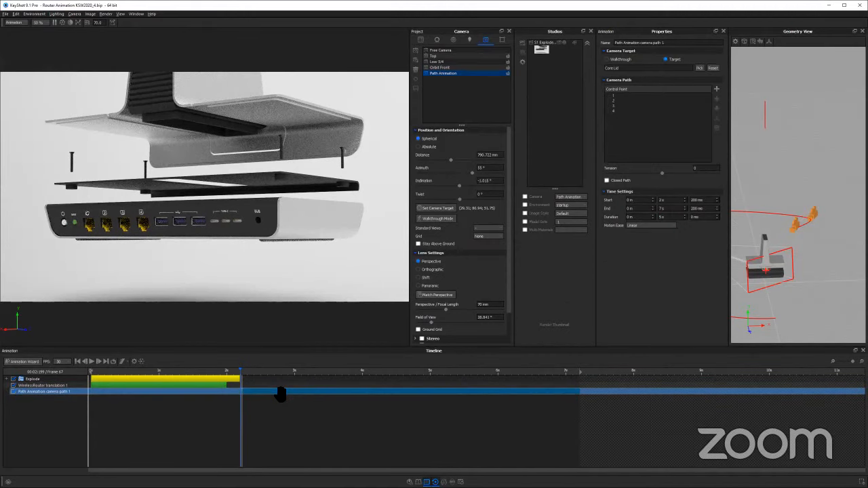
Set the motion ease of WirelessRouter translation 1 to Custom and paste the copied orbit curve into it
left_click(440, 68)
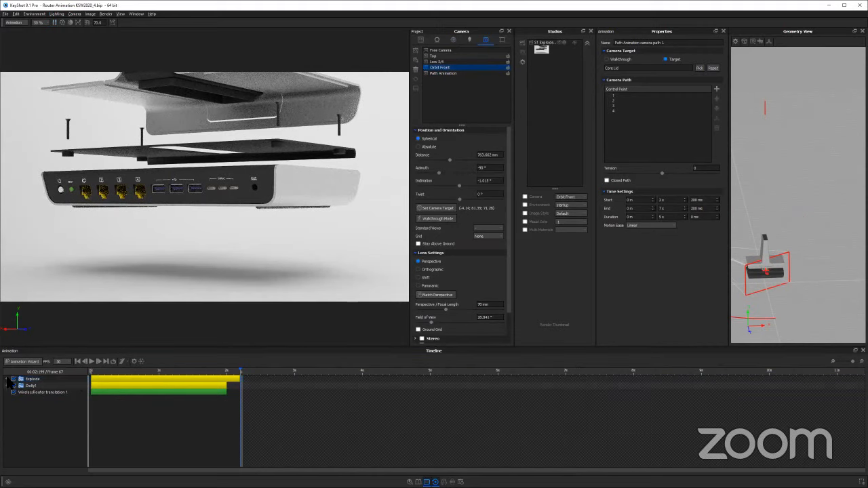
left_click(7, 378)
left_click(161, 397)
left_click(170, 379)
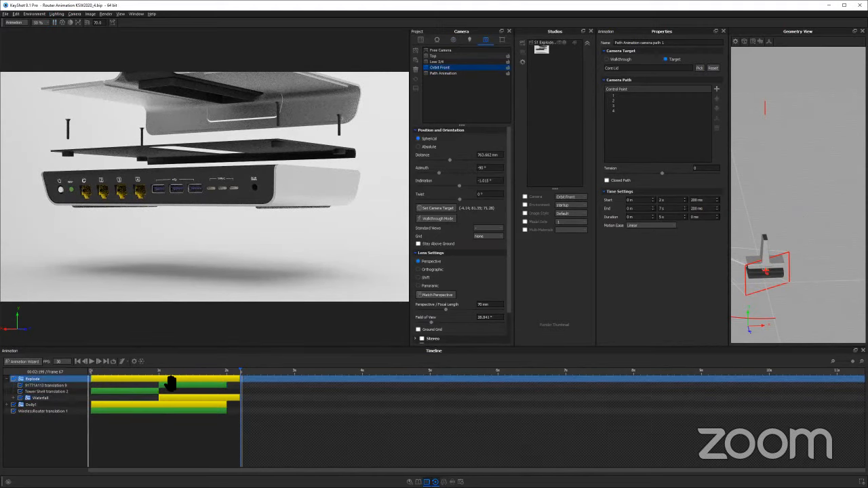
left_click(116, 398)
left_click(112, 411)
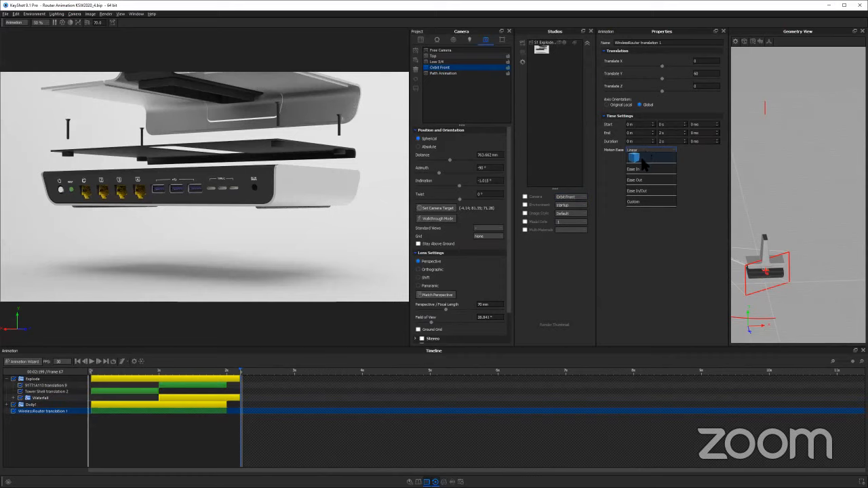
left_click(643, 202)
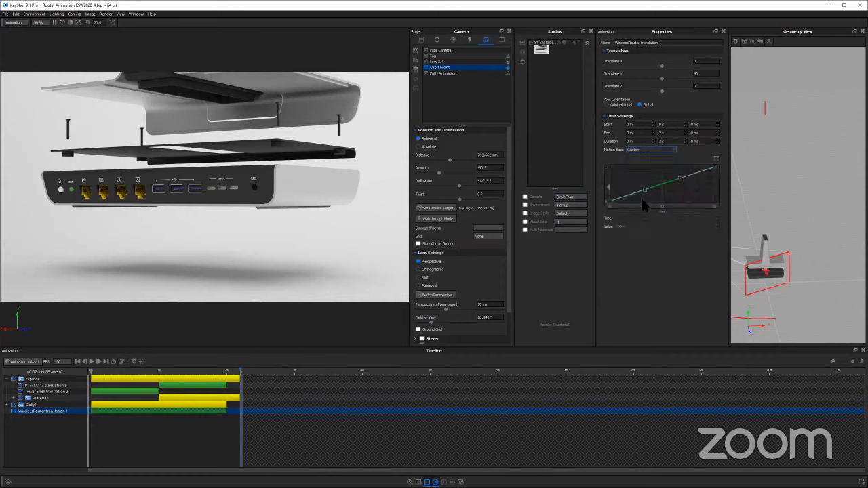
right_click(660, 177)
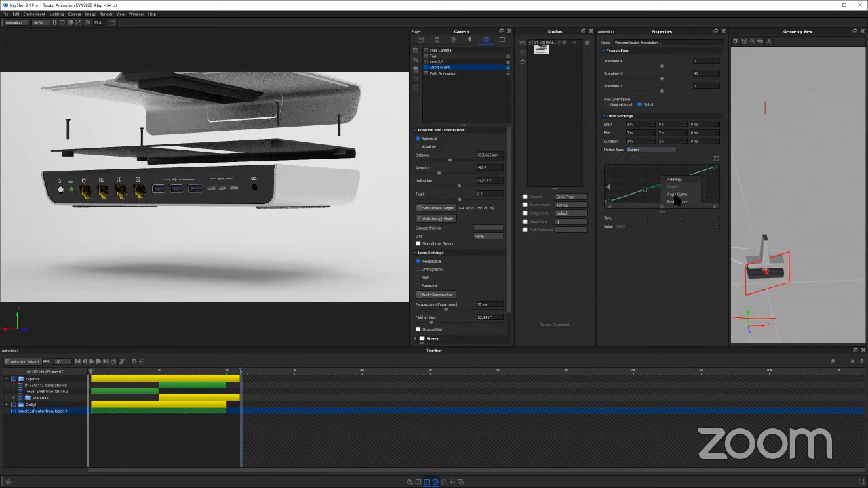
left_click(677, 202)
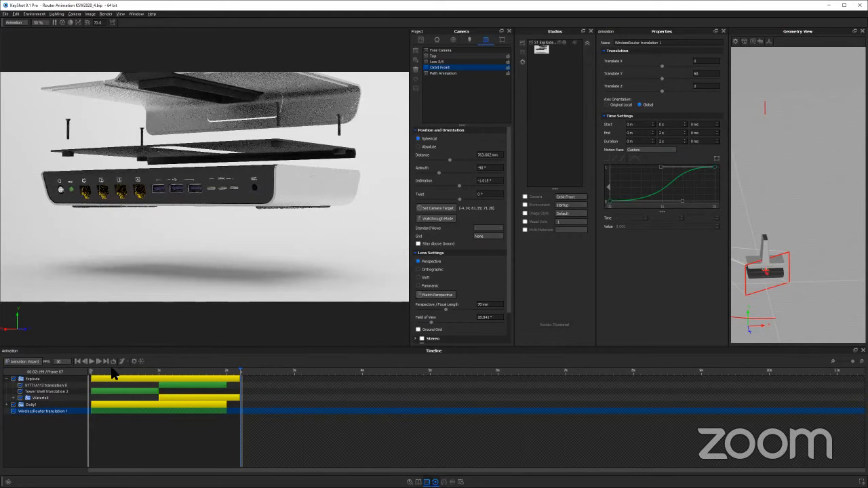
Play the Orbit Front animation from the start and scrub through it to check the matching easing
left_click(95, 366)
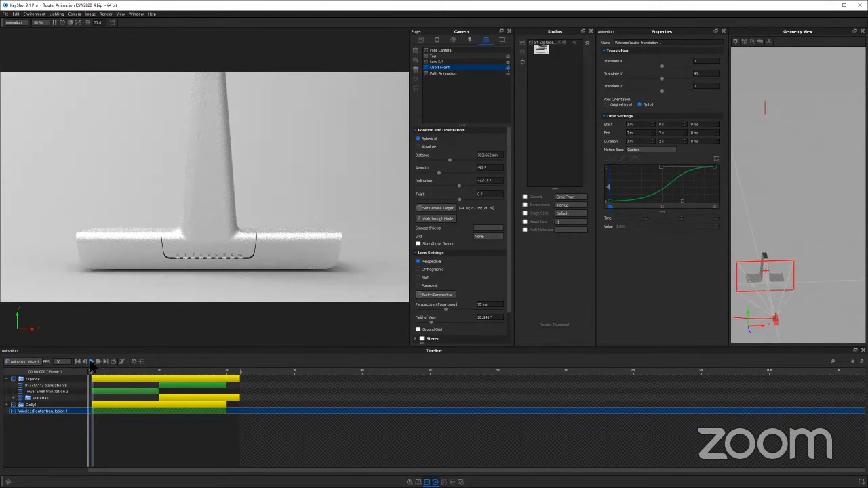
left_click(92, 362)
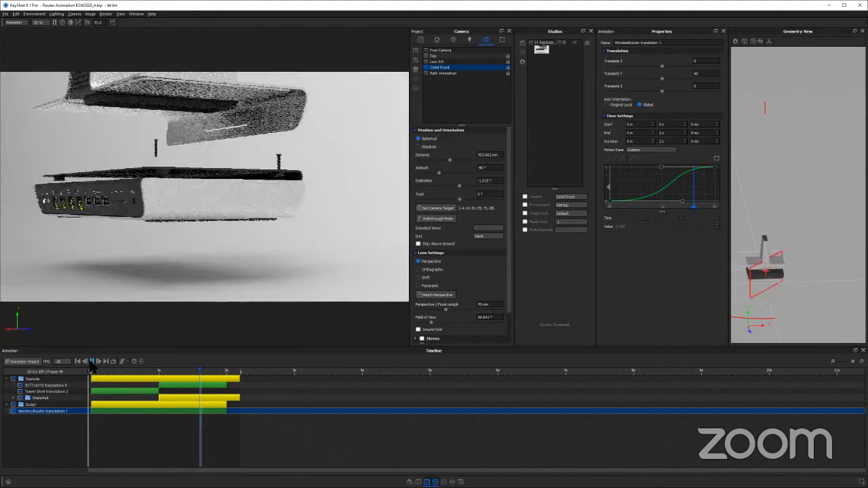
left_click_drag(99, 372, 260, 361)
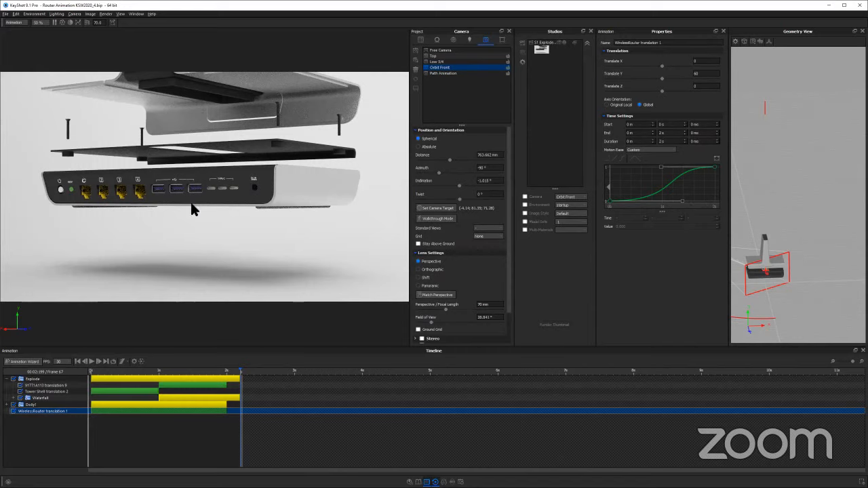
mouse_move(125, 372)
left_mouse_down()
mouse_move(152, 371)
mouse_move(119, 371)
left_mouse_up()
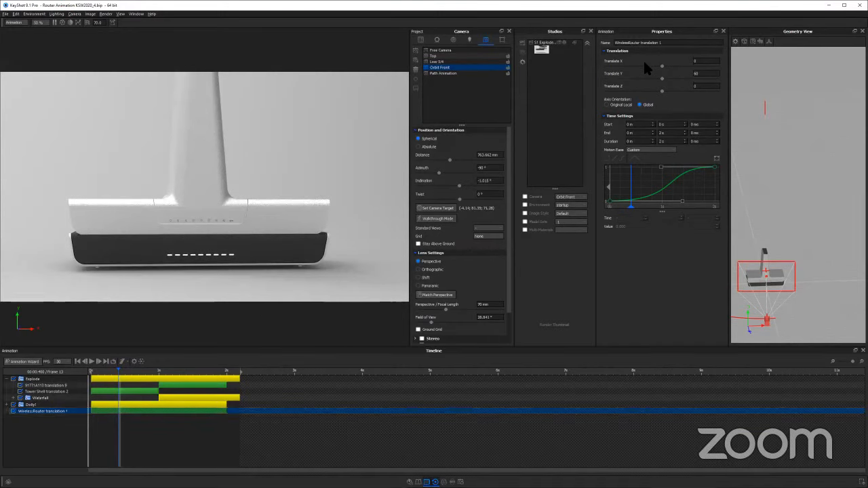
Consult the Moving Targets slide in the browser, and preview the Path Animation camera's path back in KeyShot
key("alt+Tab")
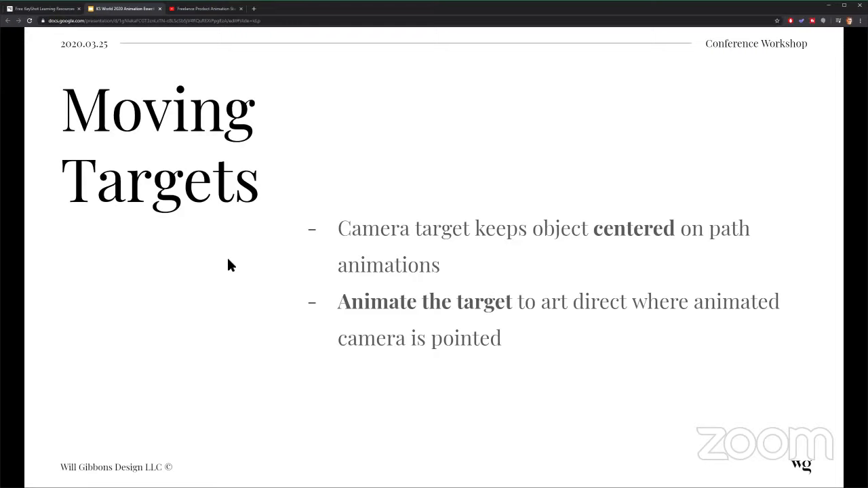
key("alt+Tab")
left_click(479, 72)
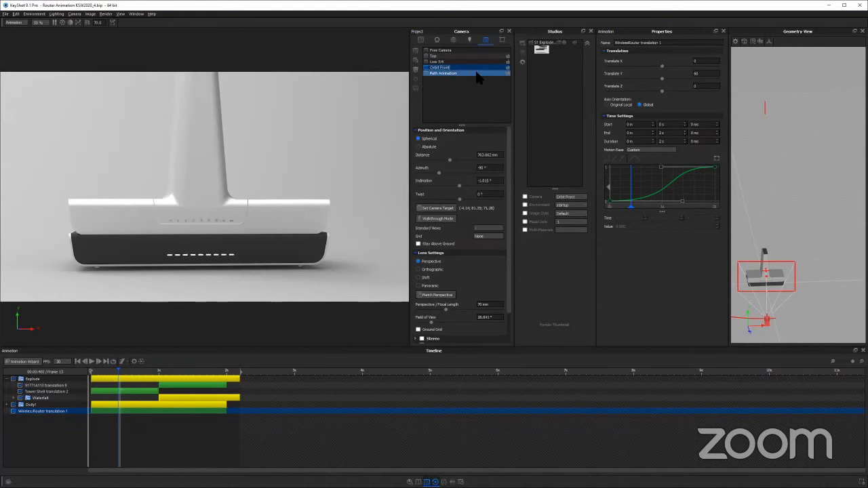
left_click(309, 372)
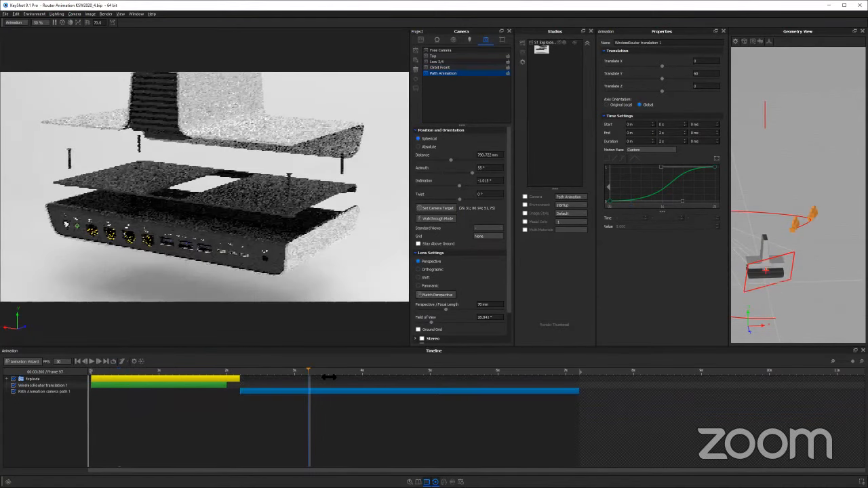
left_click_drag(516, 373, 432, 372)
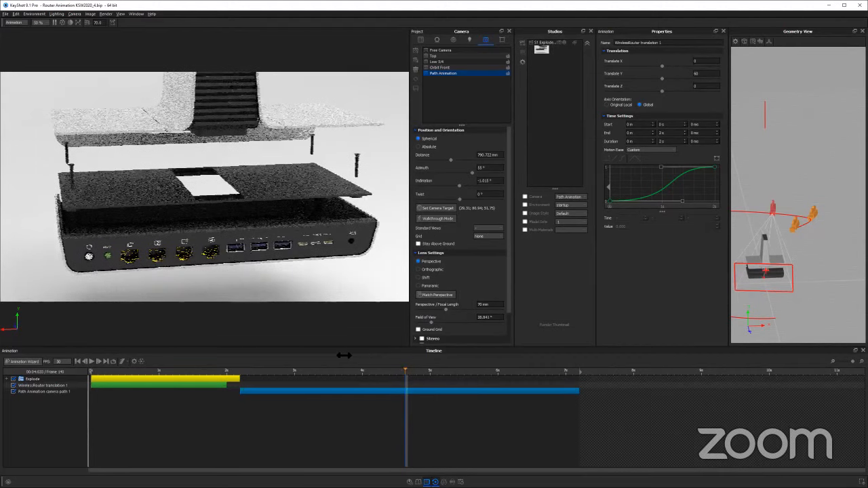
left_click(254, 371)
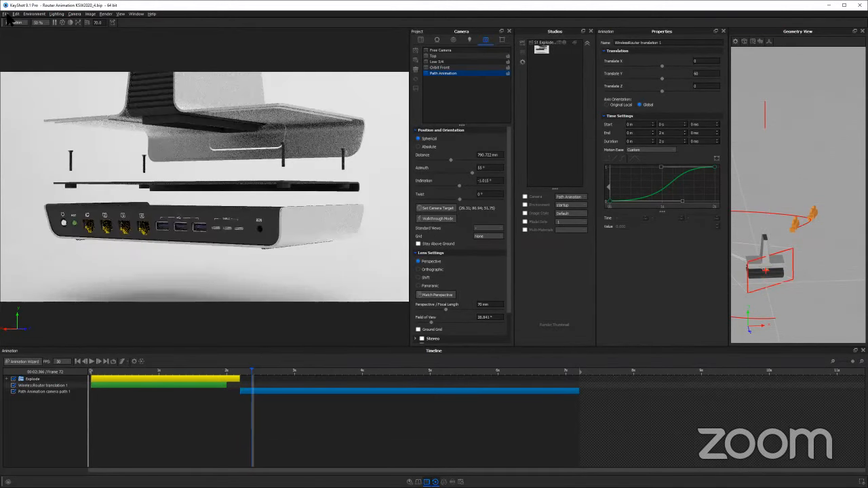
Add a cube primitive to the scene and close its placement tool
left_click(15, 14)
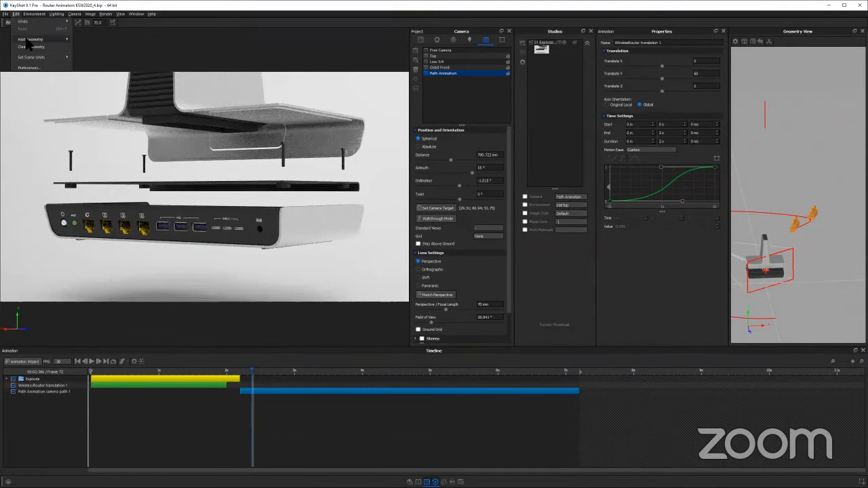
mouse_move(40, 39)
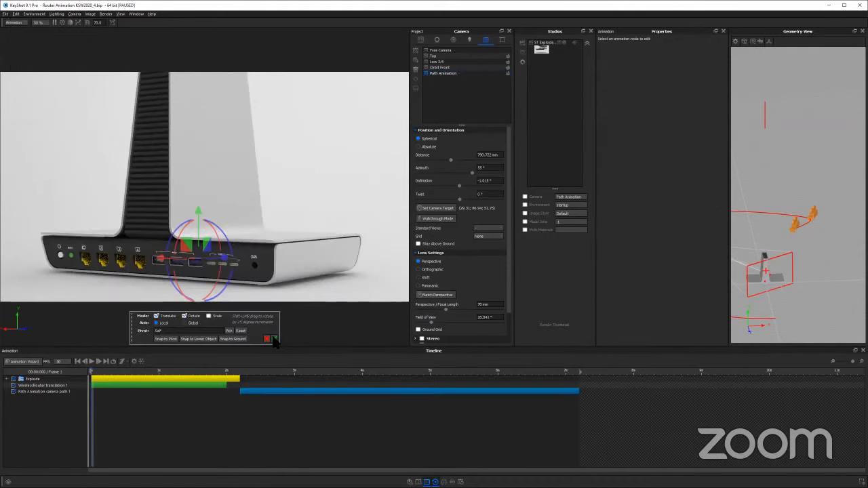
key("Escape")
left_click(423, 39)
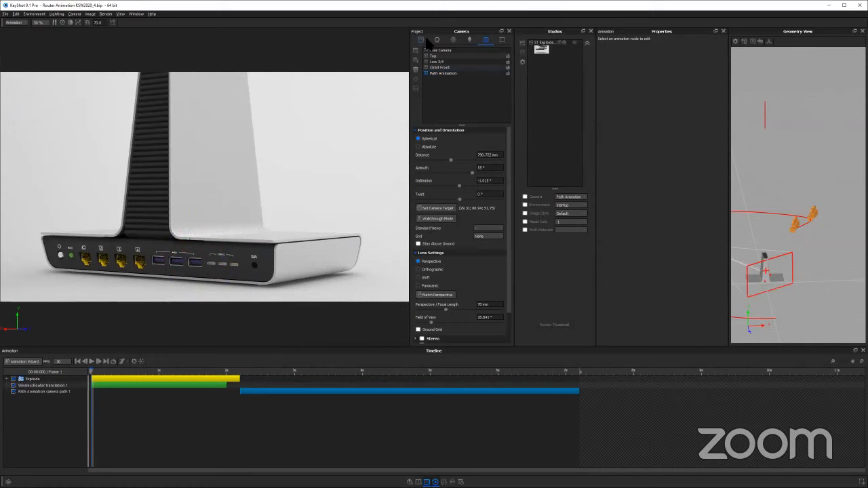
Move the cube along Z to the front of the router and raise it to a Y position of about 54.6
left_click(462, 226)
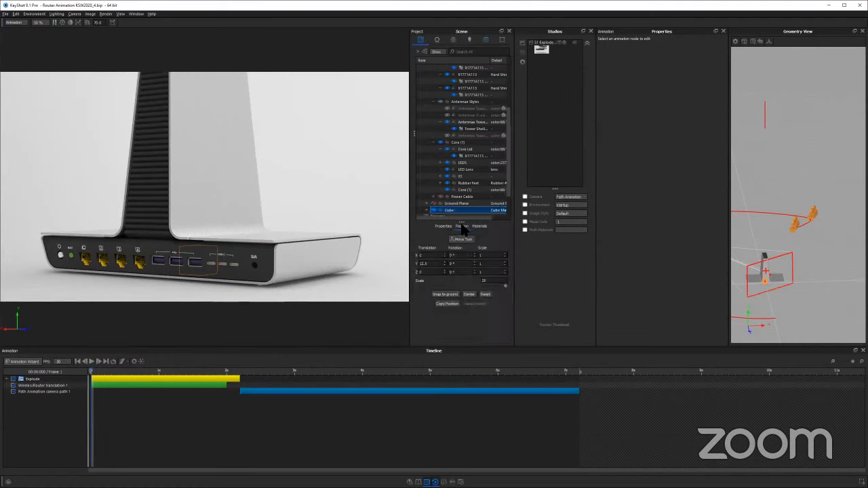
left_click(463, 240)
left_click_drag(218, 248, 302, 242)
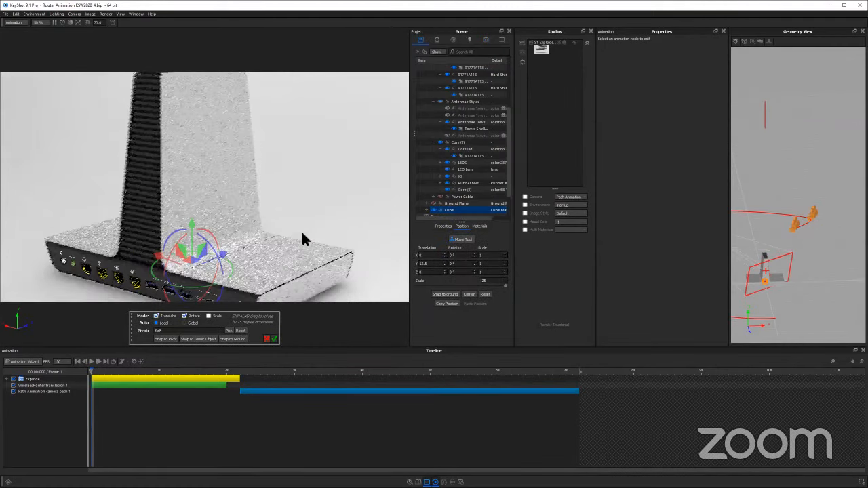
left_click_drag(225, 223, 273, 217)
left_click_drag(252, 187, 253, 158)
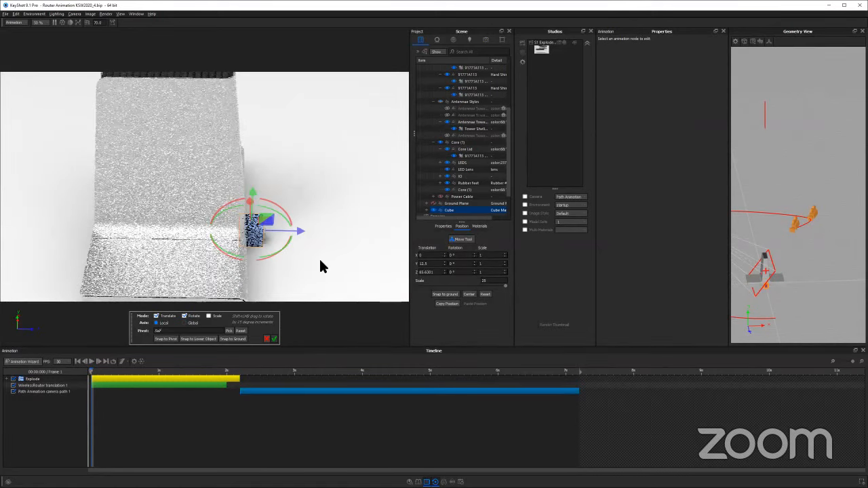
left_click(275, 339)
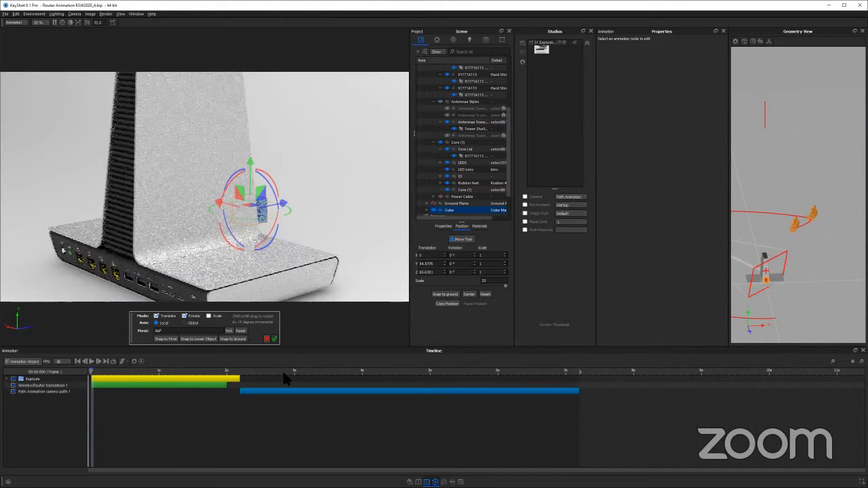
Scrub to the exploded view and move the cube inside the router, to about X -32, Y 115 and Z 43
left_click_drag(229, 371, 347, 366)
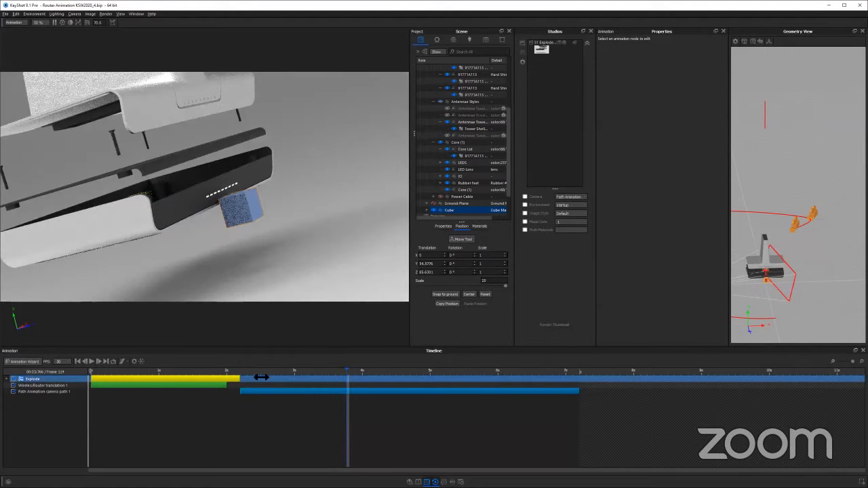
left_click(303, 371)
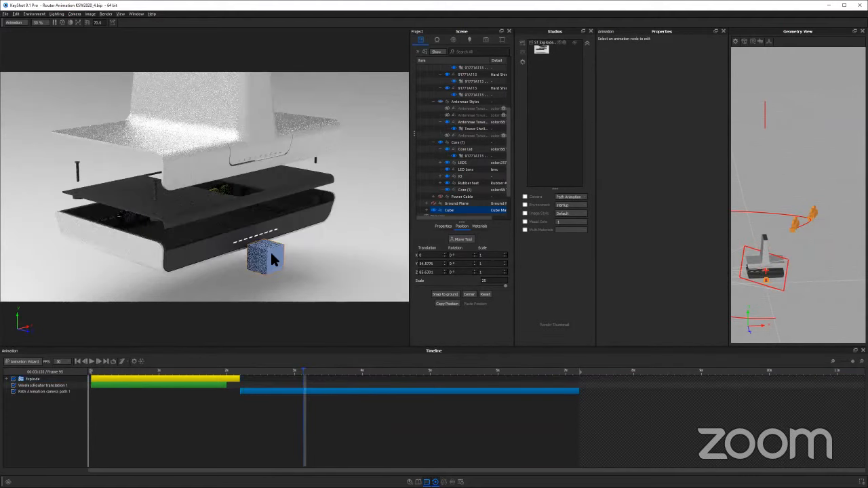
right_click(267, 251)
key("Escape")
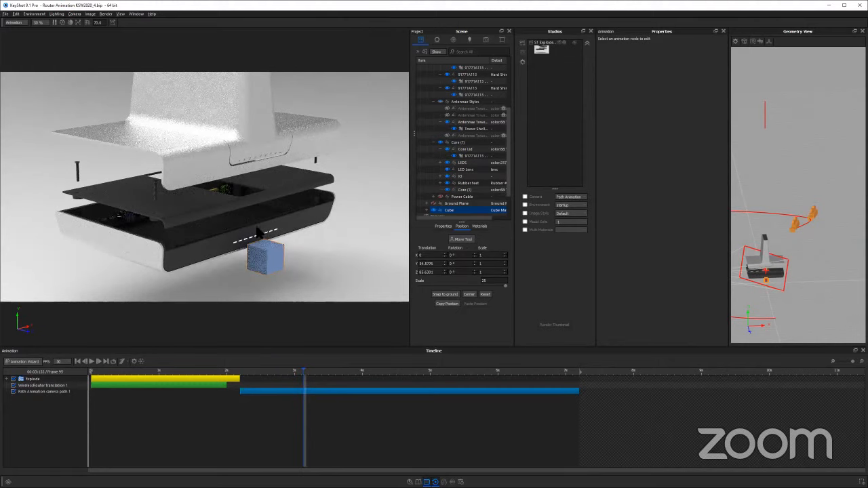
left_click(463, 240)
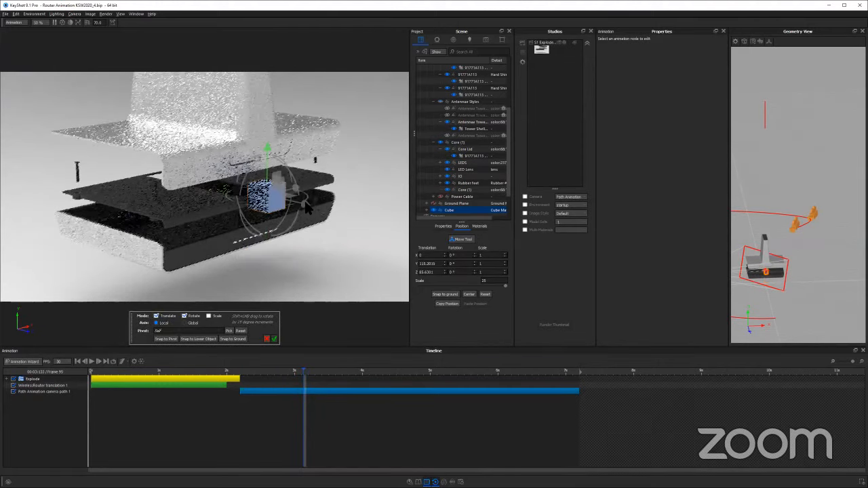
left_click_drag(305, 203, 249, 187)
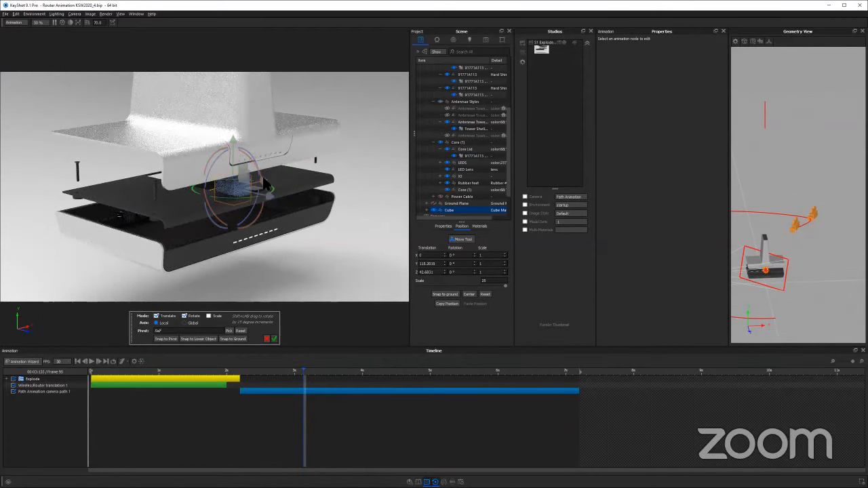
left_click_drag(262, 179, 231, 191)
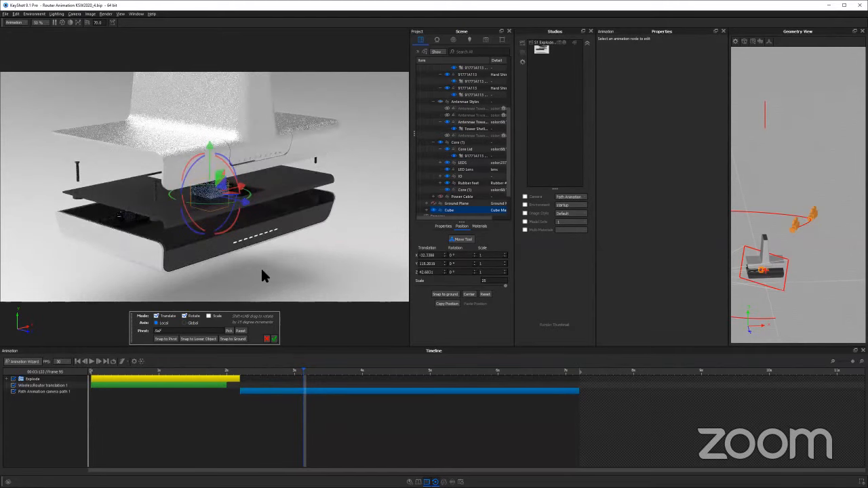
left_click(274, 339)
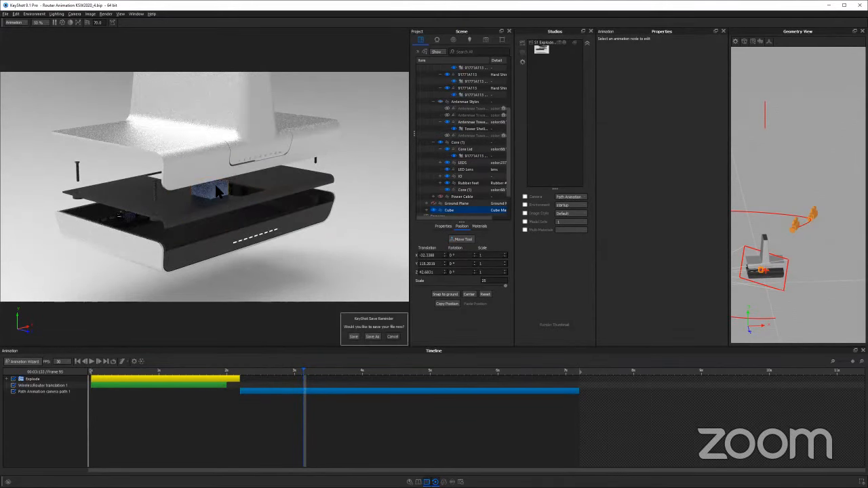
Add a translation animation to the cube
right_click(465, 212)
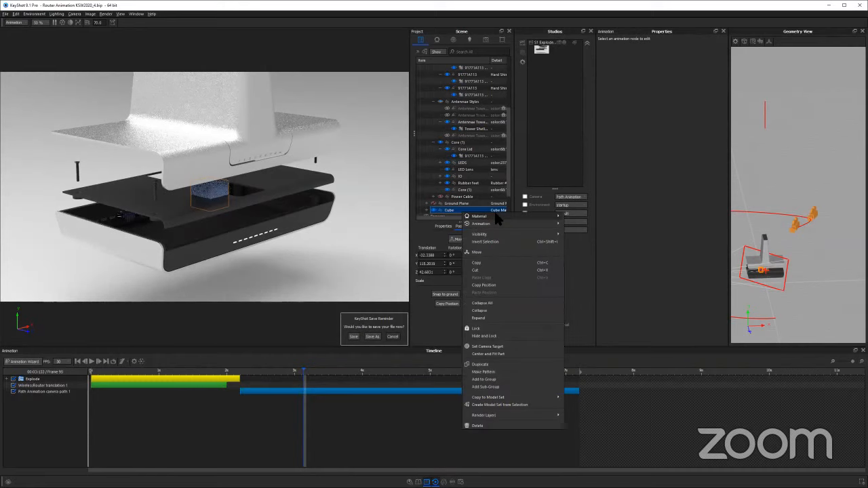
mouse_move(494, 224)
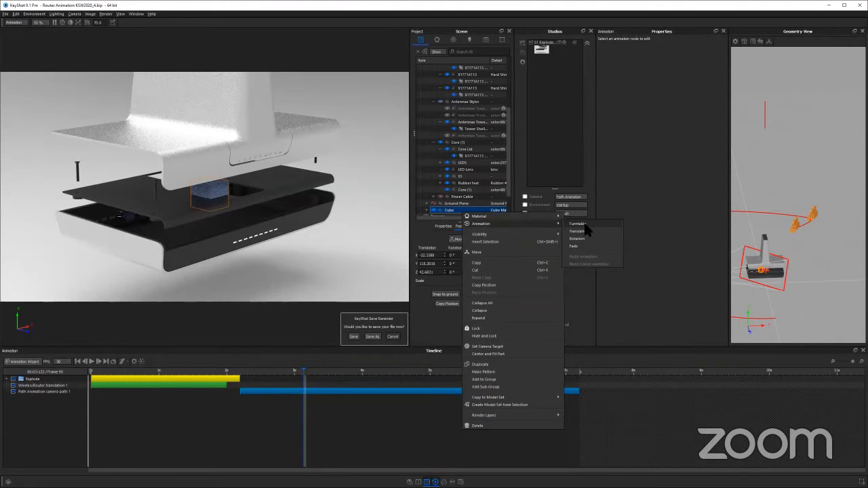
left_click(579, 232)
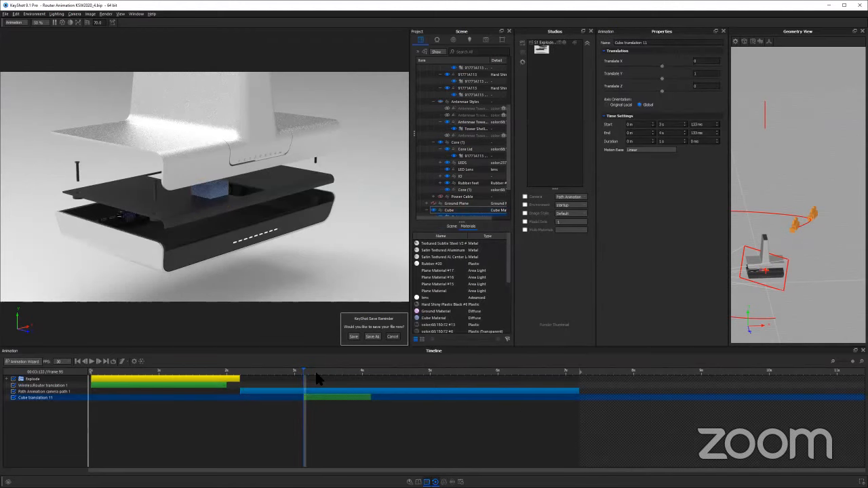
Set the cube's translation to 0 along Y and 100 along X
left_click(337, 372)
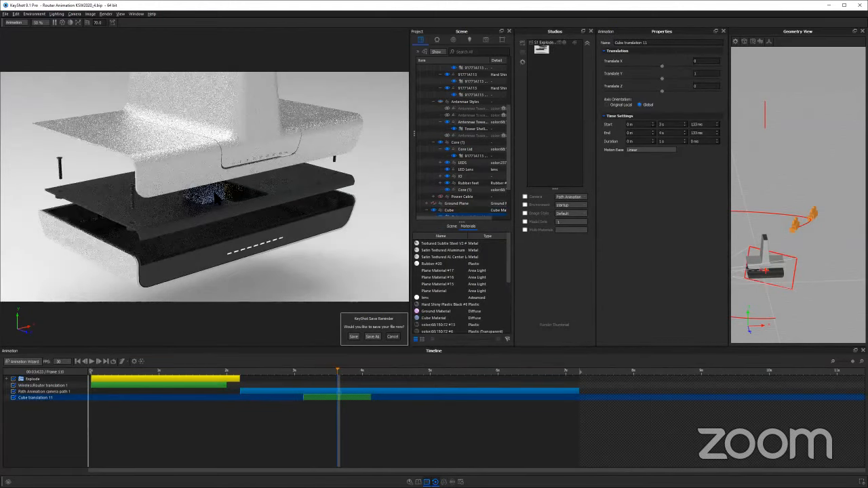
left_click(368, 397)
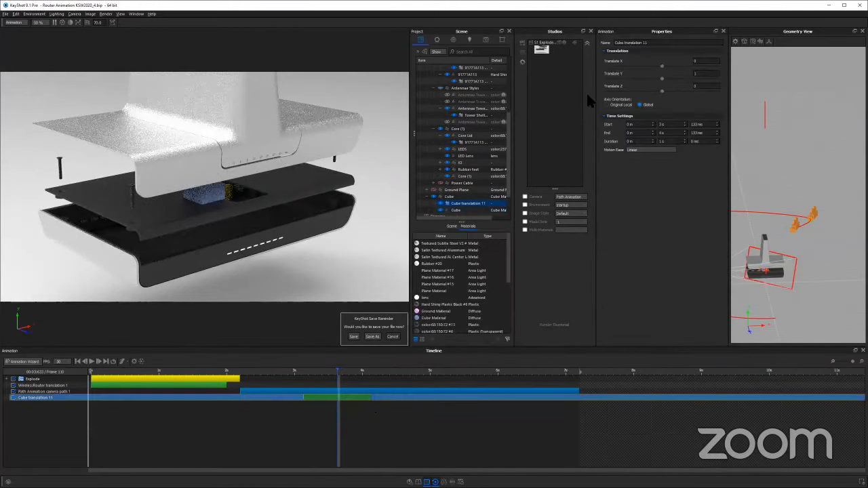
left_click(709, 75)
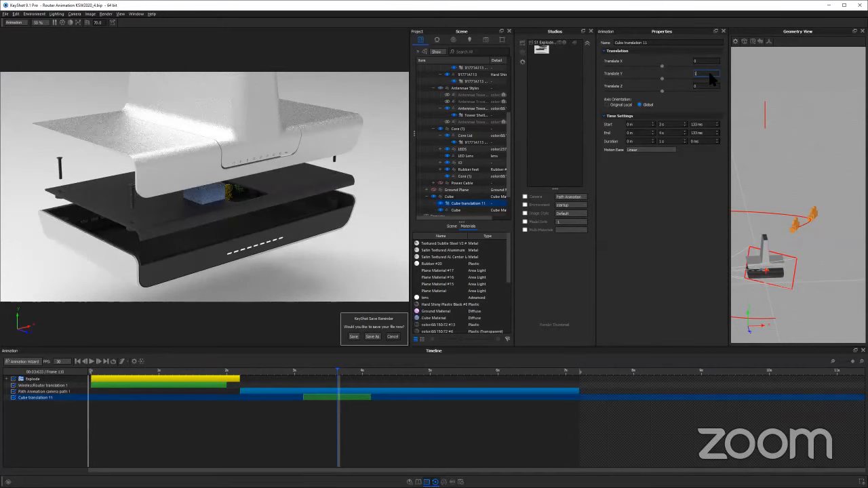
key("Return")
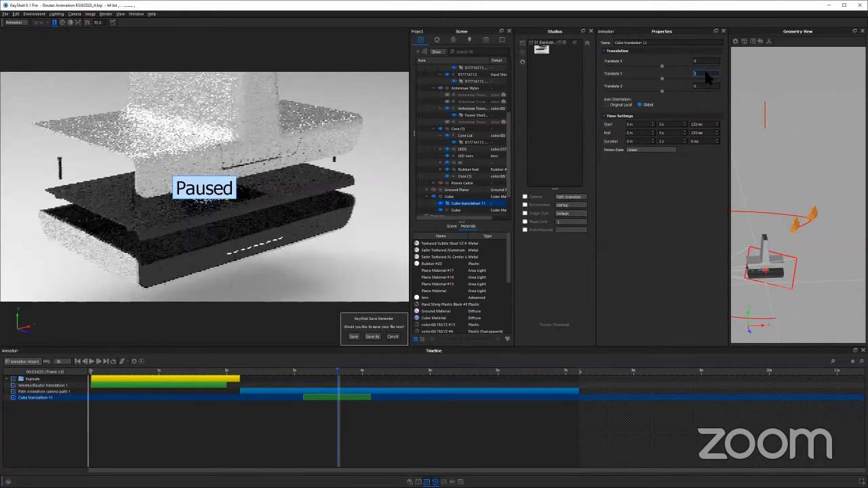
key("shift+Tab")
type("100")
key("Return")
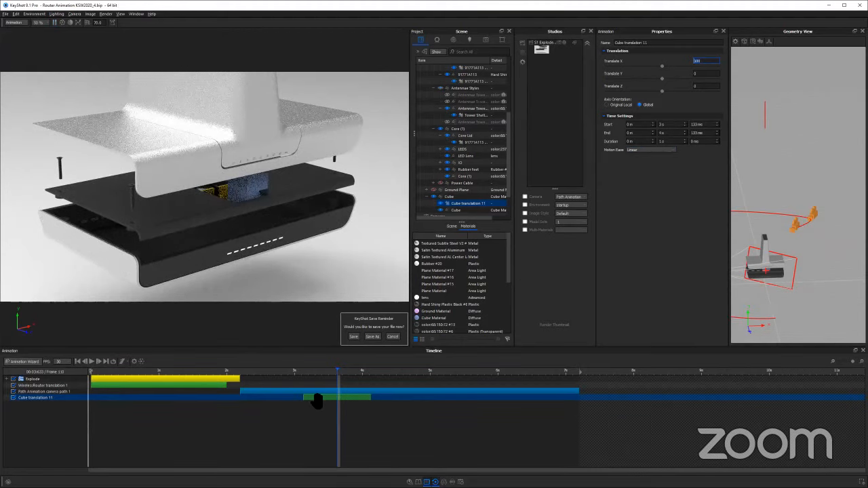
Align the cube translation with the camera path animation, from 2 s 200 ms to 7 s 200 ms, and dismiss the save reminder
left_click_drag(316, 398, 253, 398)
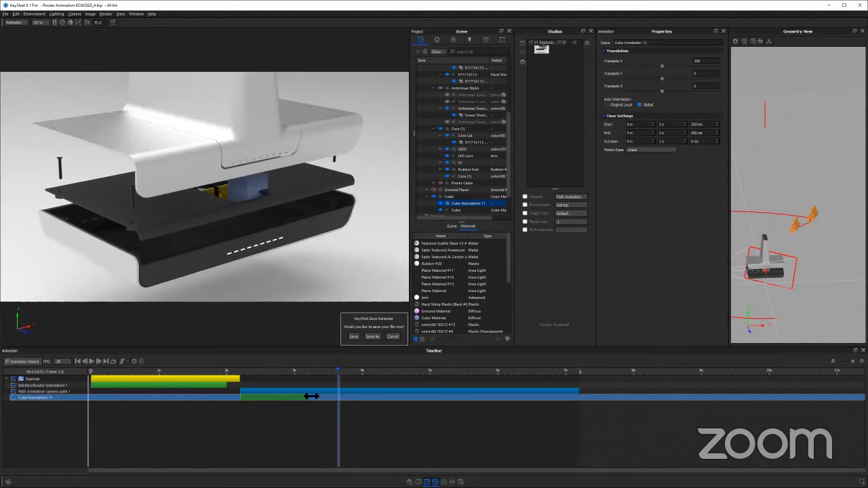
left_click_drag(308, 398, 580, 398)
left_click(391, 337)
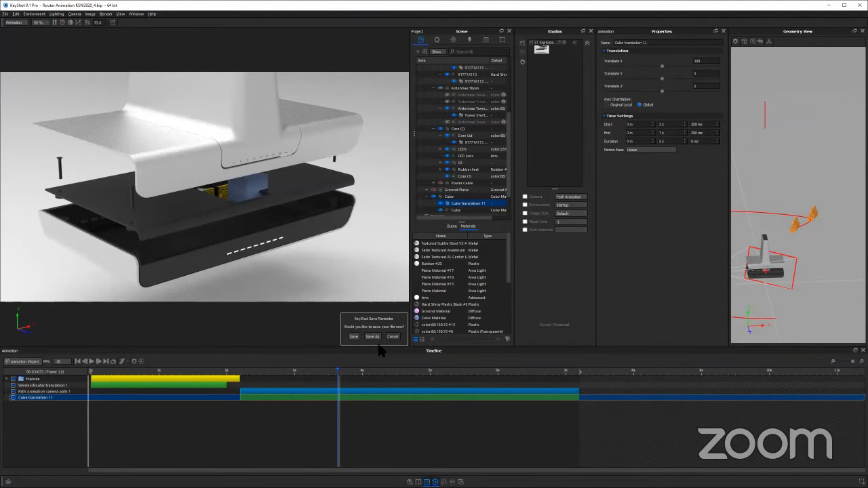
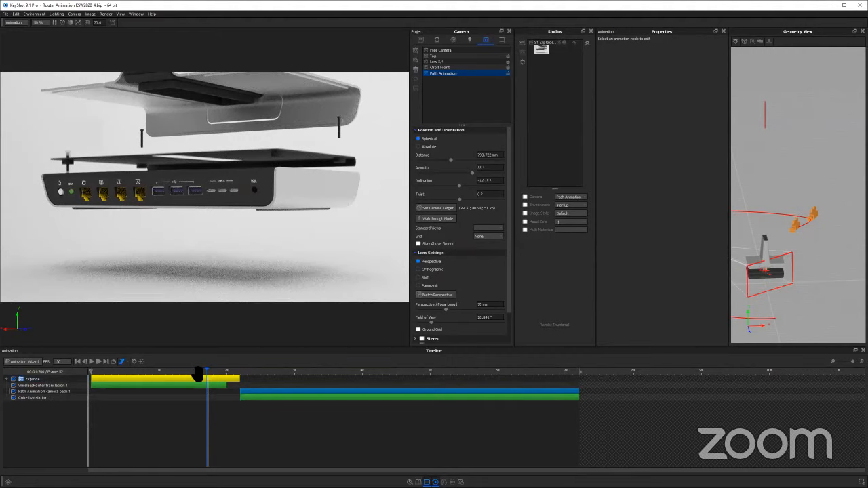
Try the timeline at 60 and 12 frames per second, and restore it to 30
left_click(68, 361)
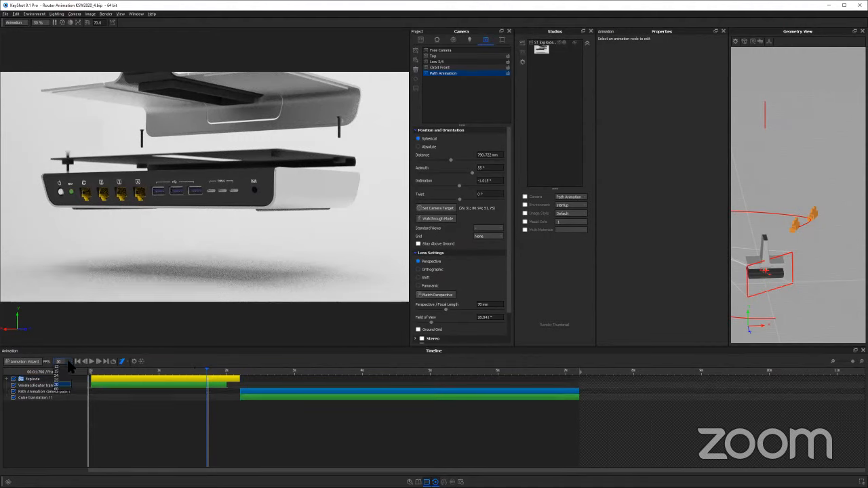
left_click(56, 388)
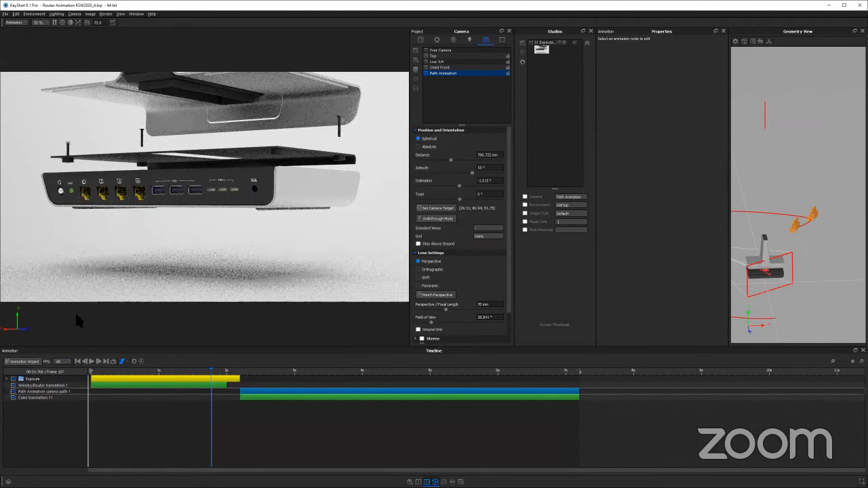
left_click(66, 360)
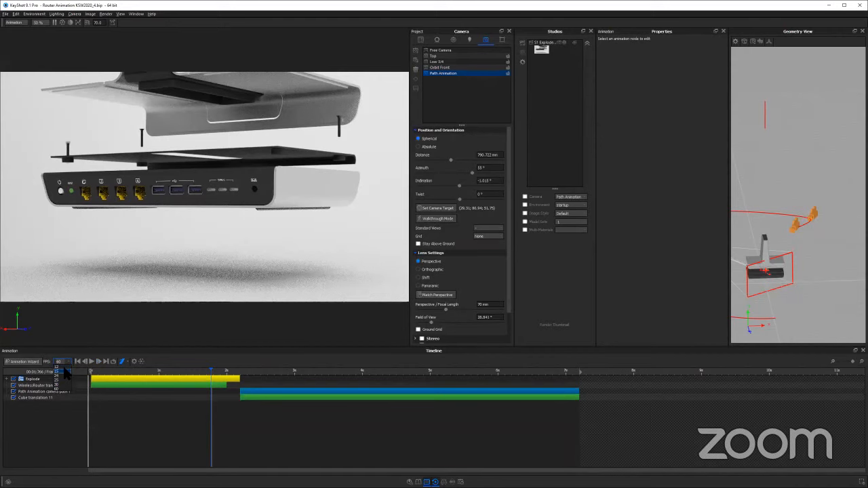
left_click(64, 373)
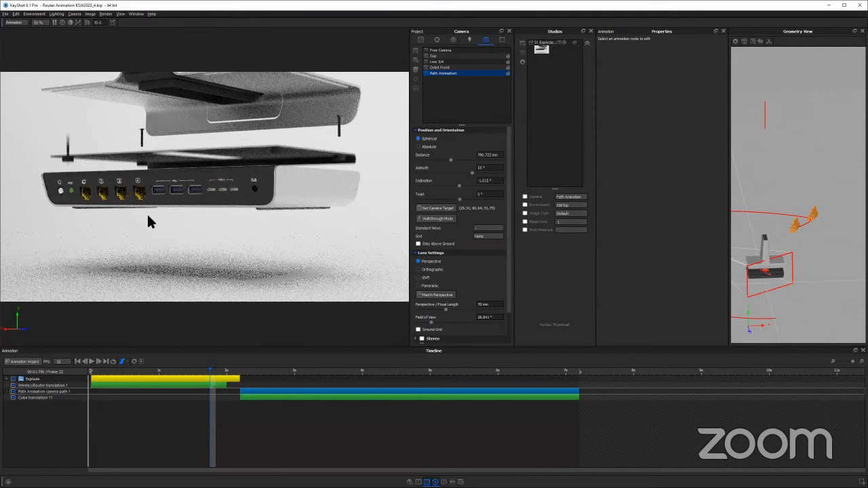
left_click(66, 361)
left_click(68, 387)
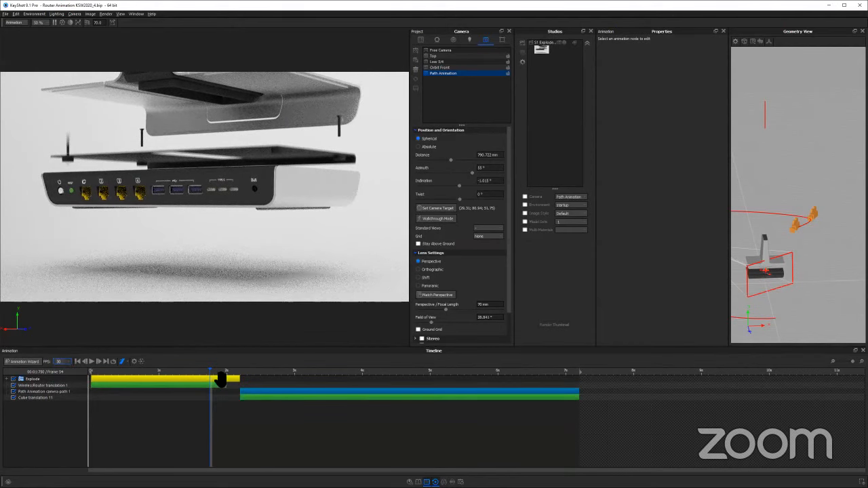
Set the motion blur option for the camera and scrub the Orbit Front camera animation to about 1.4 s
left_click_drag(211, 372, 209, 372)
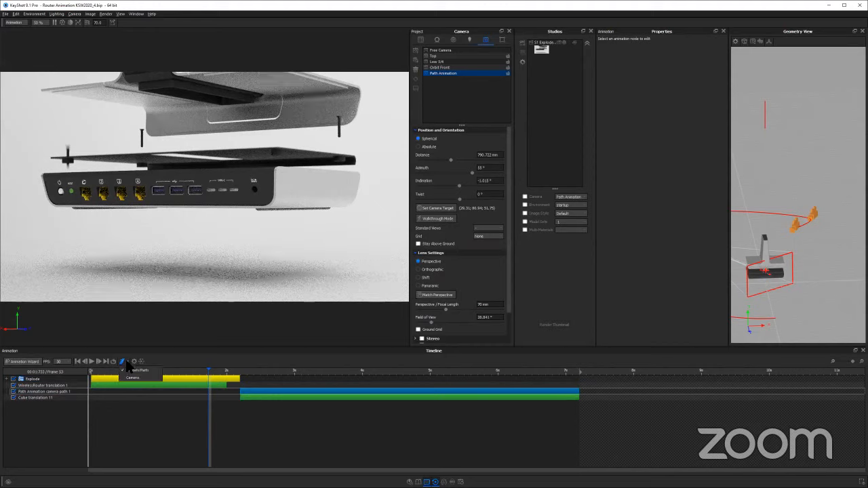
left_click(126, 379)
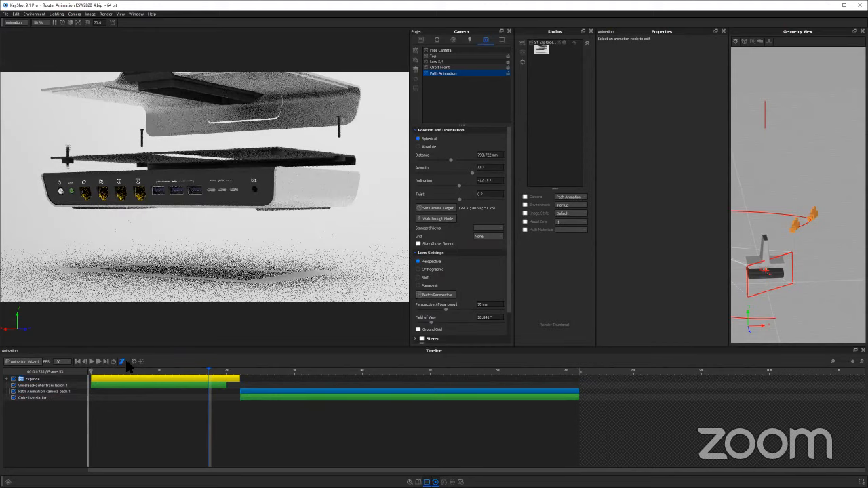
left_click(216, 384)
left_click_drag(254, 373, 324, 372)
left_click(464, 68)
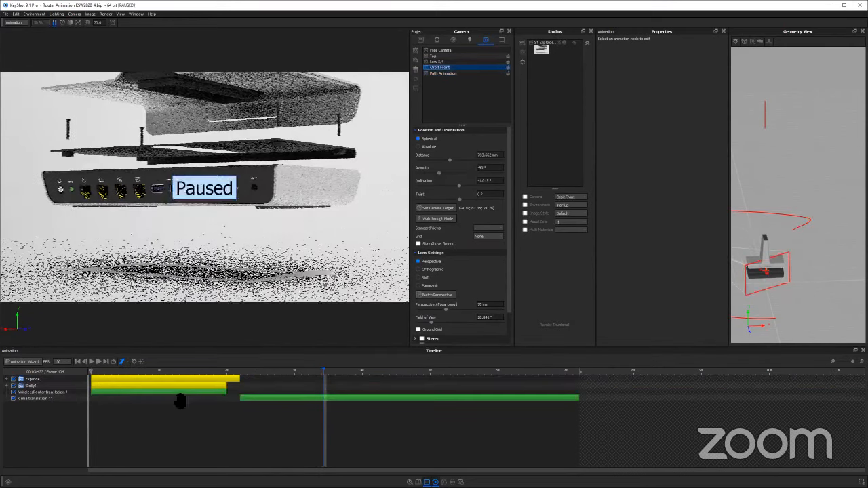
left_click_drag(136, 372, 184, 372)
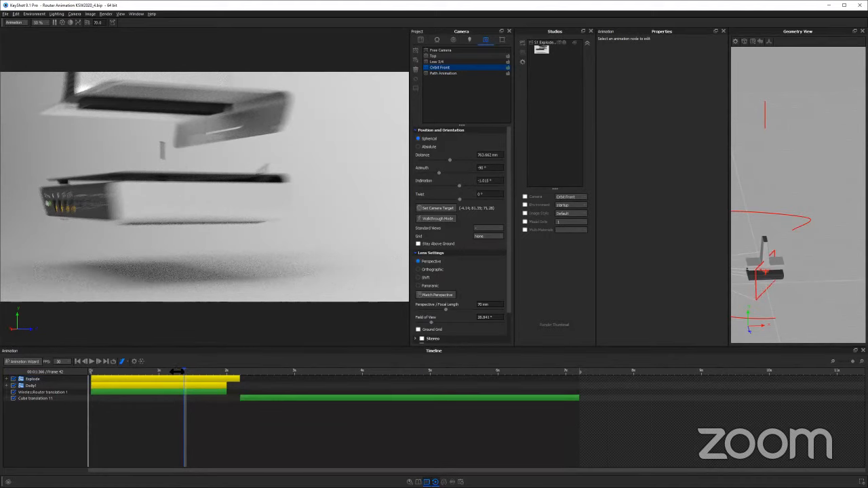
key("space")
left_click_drag(278, 377, 190, 374)
Close the animation properties, orbit the geometry view to show the whole camera path, and turn motion blur off
left_click(723, 31)
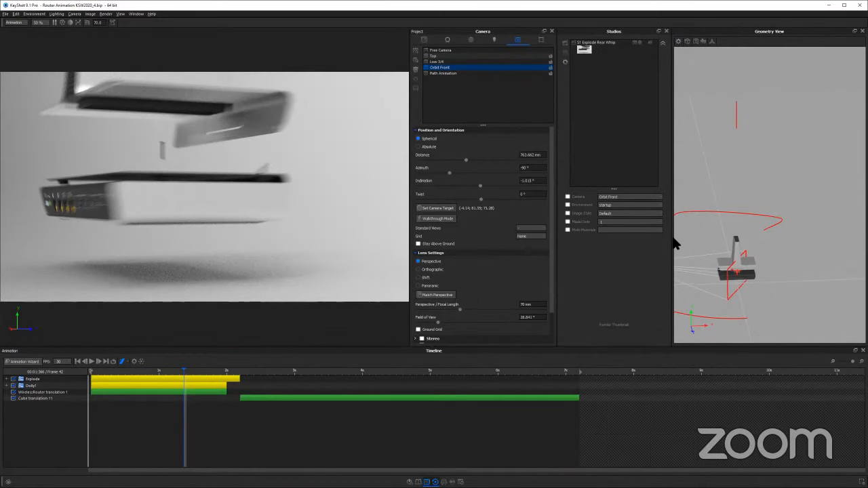
left_click_drag(711, 244, 778, 229)
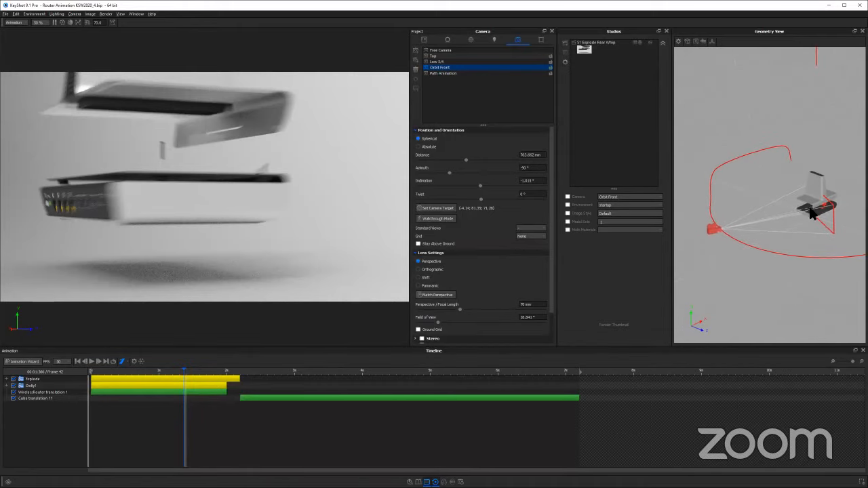
left_click(122, 361)
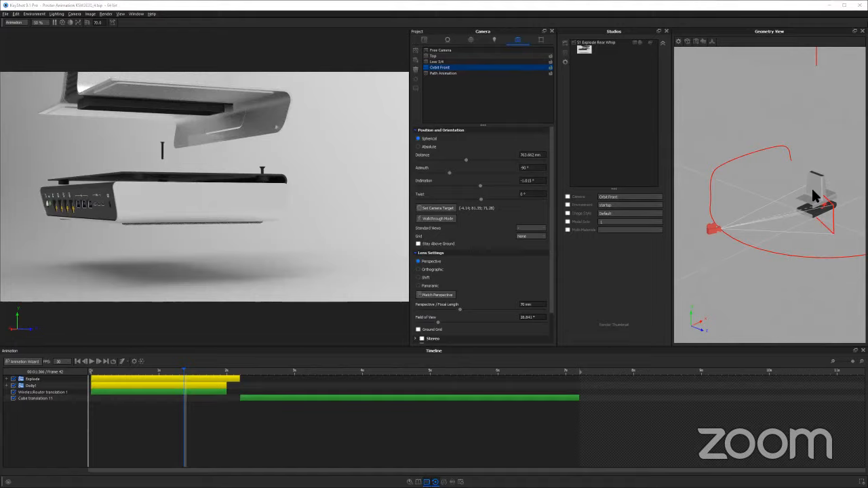
Switch to the browser presentation and advance from the Alembic slide past Q&A to the closing slide
key("alt+Tab")
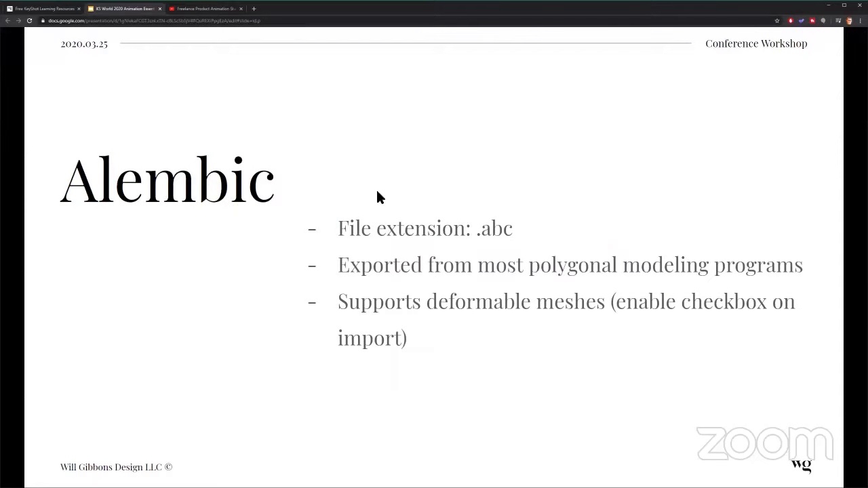
key("Right")
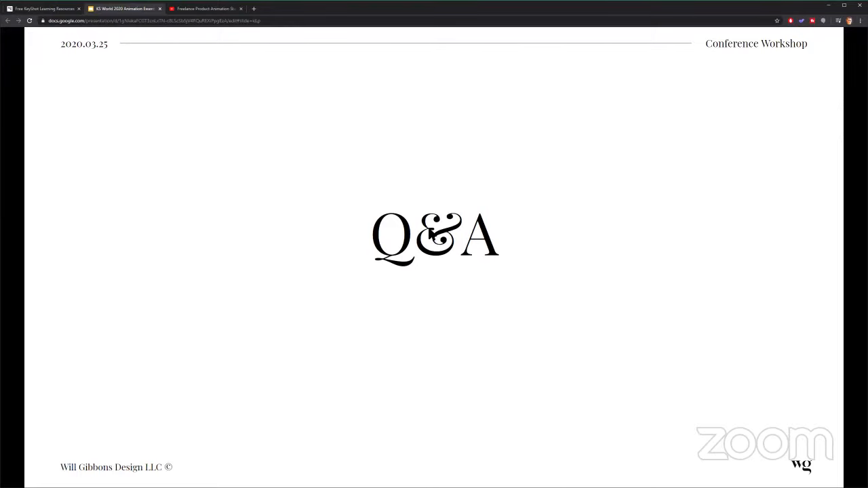
left_click(429, 193)
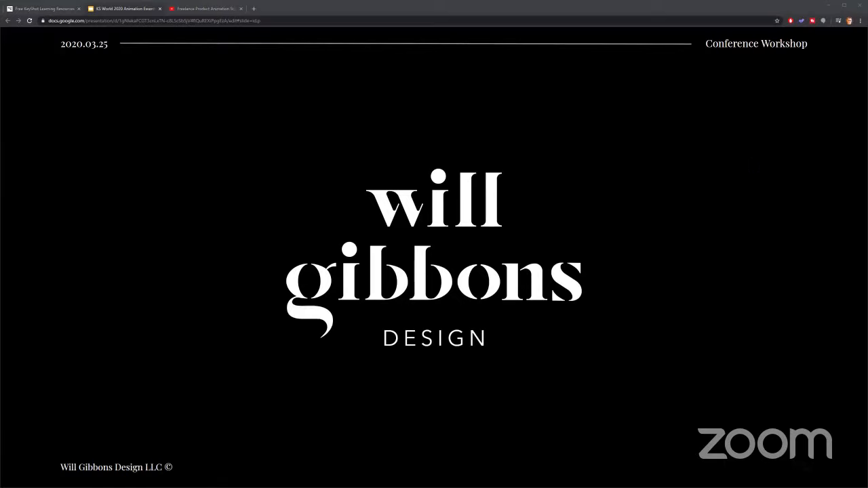
Return to KeyShot and examine the animation render output settings, including time range, frames output and render passes
key("alt+Tab")
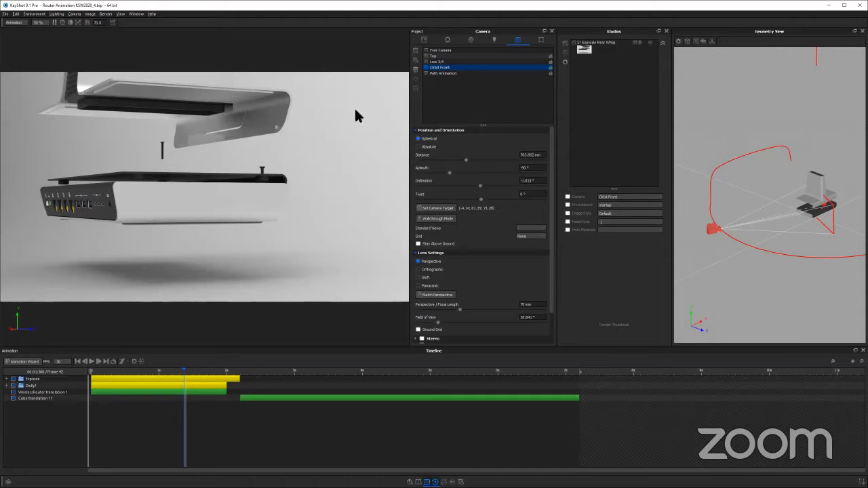
left_click(424, 41)
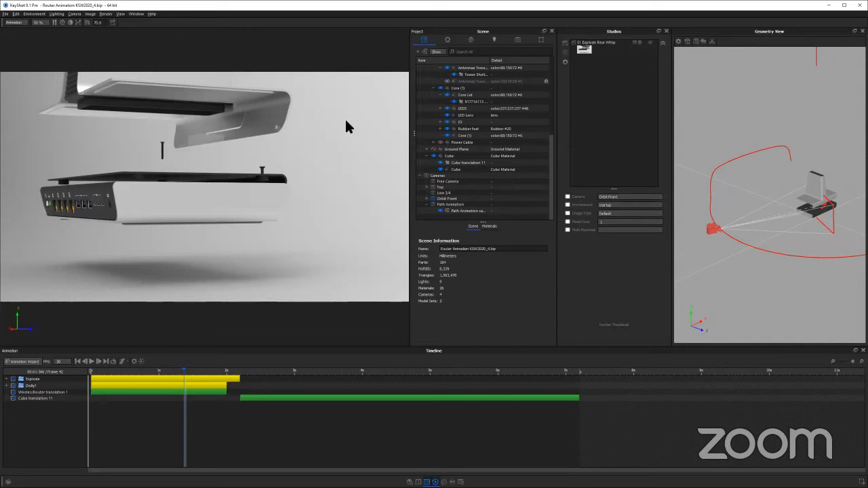
mouse_move(341, 130)
left_mouse_down()
mouse_move(386, 153)
mouse_move(343, 114)
mouse_move(190, 155)
mouse_move(149, 151)
mouse_move(377, 93)
mouse_move(319, 145)
mouse_move(324, 126)
left_mouse_up()
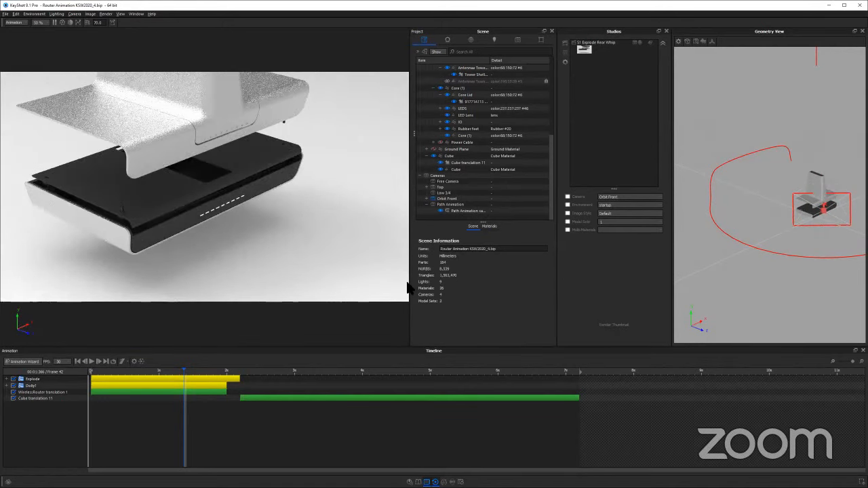
key("ctrl+p")
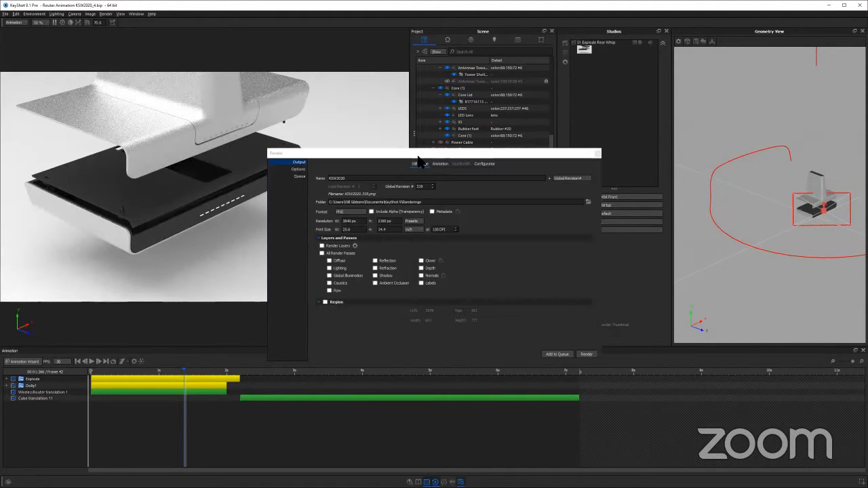
left_click_drag(417, 156, 357, 99)
left_click(380, 108)
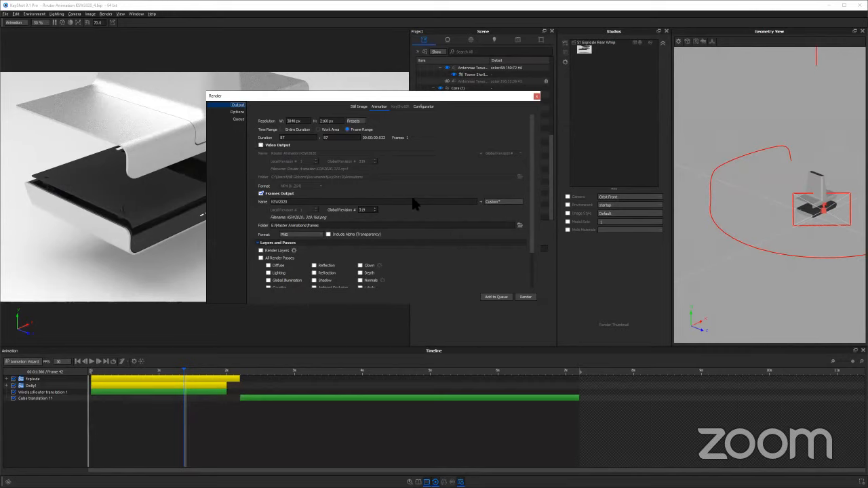
scroll(295, 205, "down", 1)
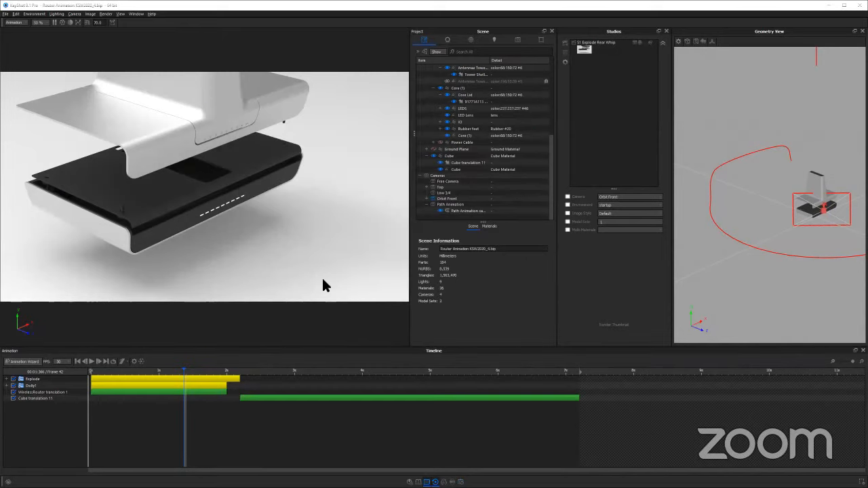
Activate the Path Animation camera and scrub from the first frame to about 2.2 s, the end of the Explode group
left_click(161, 373)
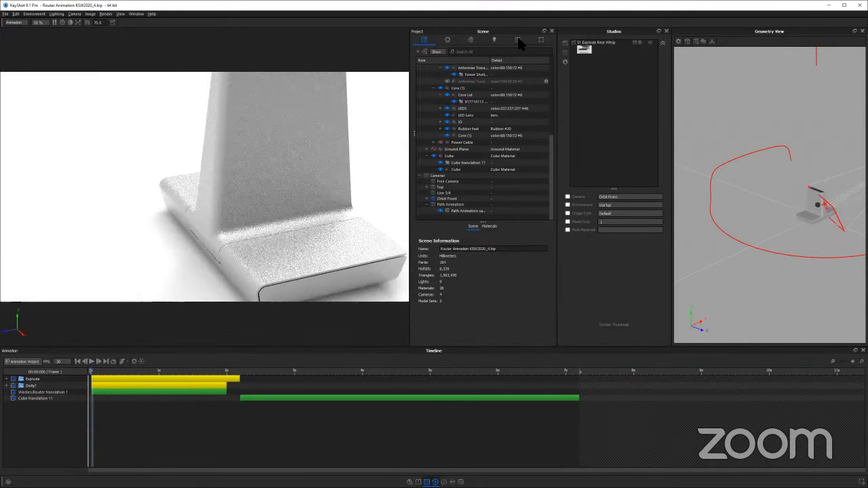
left_click(518, 40)
left_click(465, 73)
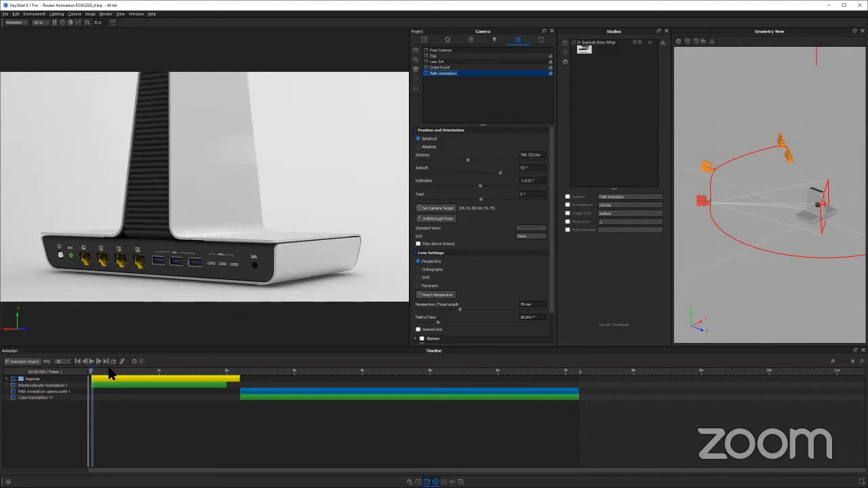
left_click_drag(223, 369, 239, 371)
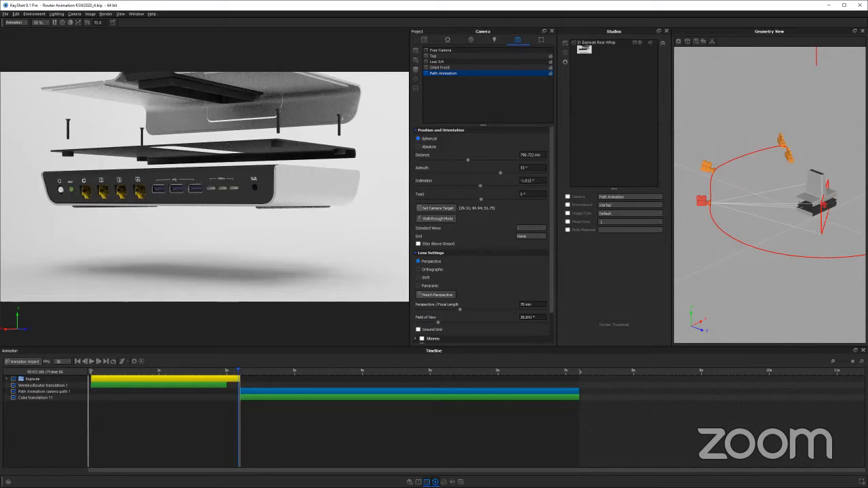
Review the explode motion from the start to about 1.8 s, and return to the first frame
left_click(77, 361)
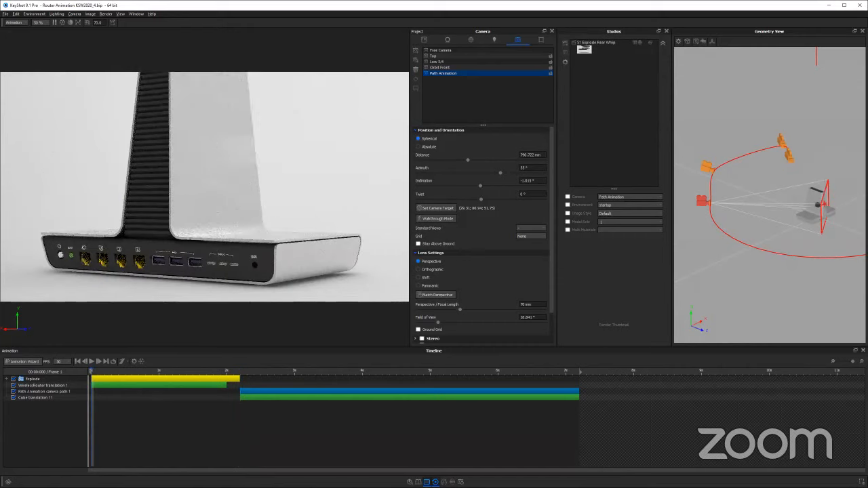
left_click(198, 370)
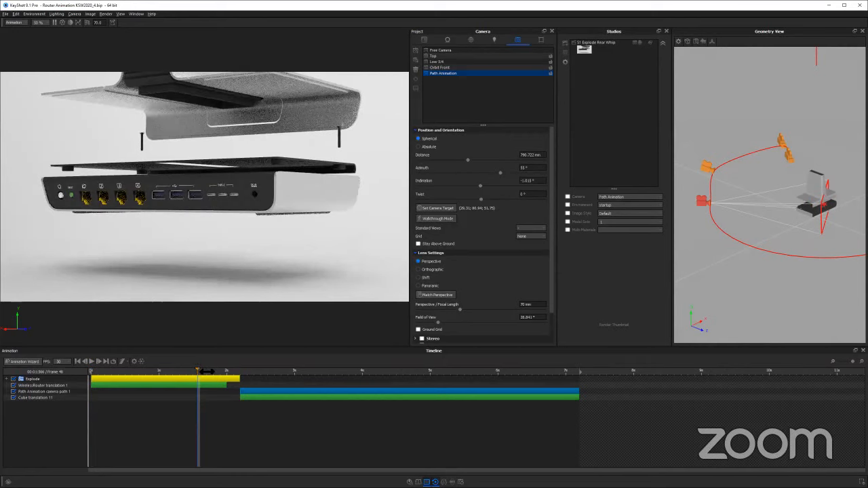
left_click(205, 371)
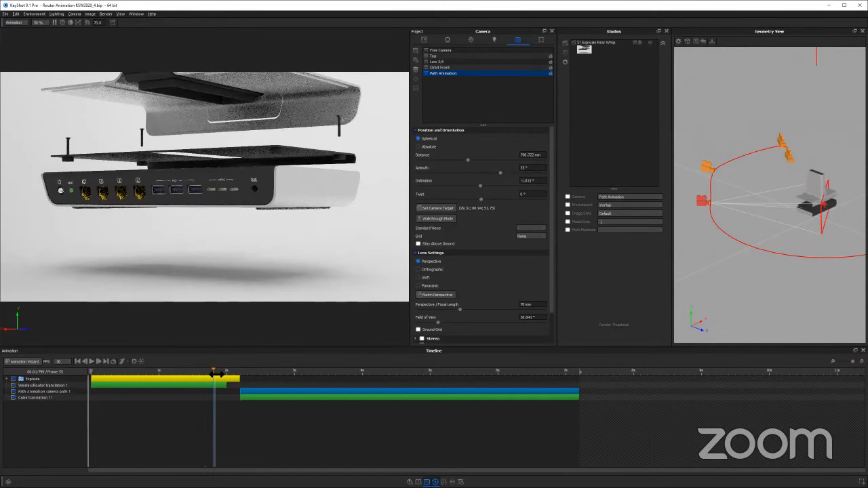
left_click(214, 377)
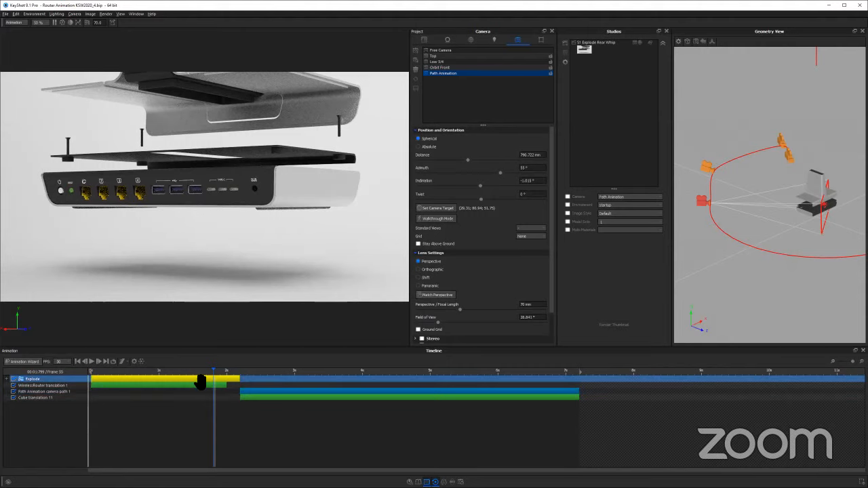
left_click(480, 466)
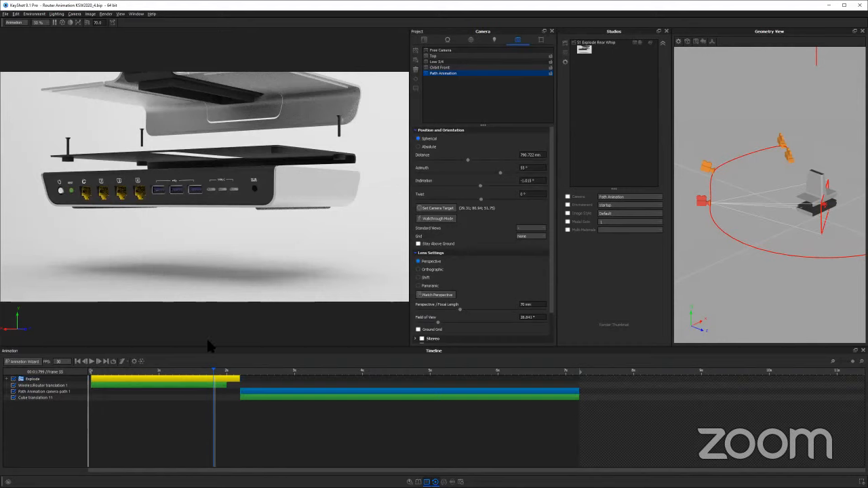
mouse_move(213, 370)
left_mouse_down()
mouse_move(72, 360)
mouse_move(164, 377)
mouse_move(95, 378)
left_mouse_up()
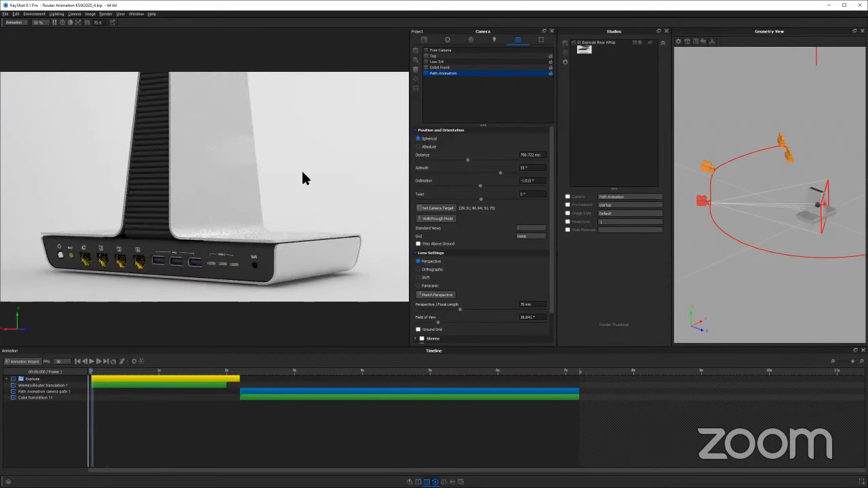
Move the tower shell away from the router at the first frame, to about X -232, Y 28 and Z 0
scroll(158, 169, "down", 5)
left_click_drag(158, 169, 330, 309)
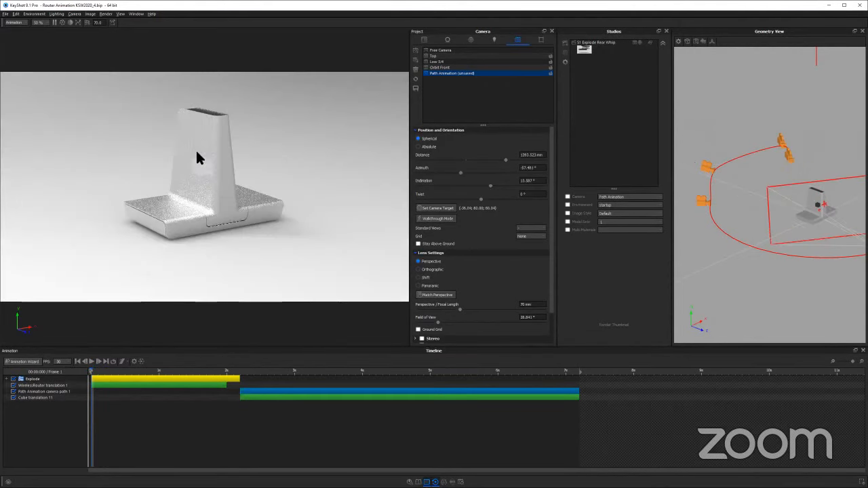
key("ctrl+d")
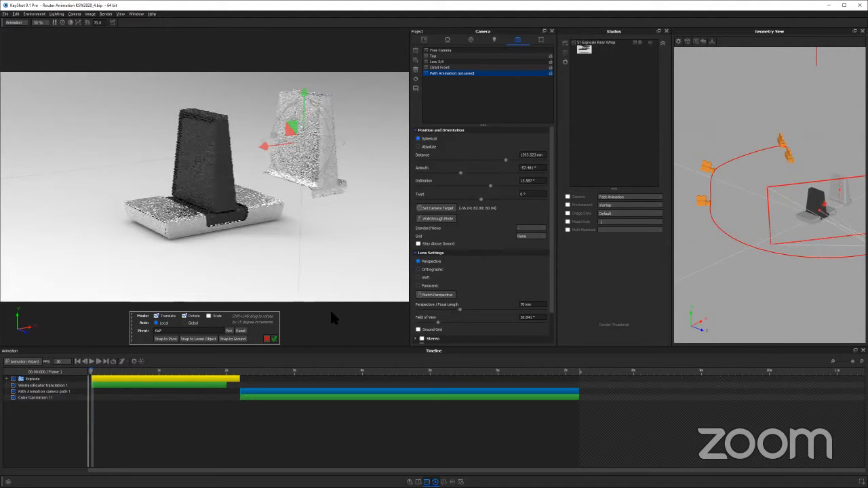
left_click(275, 339)
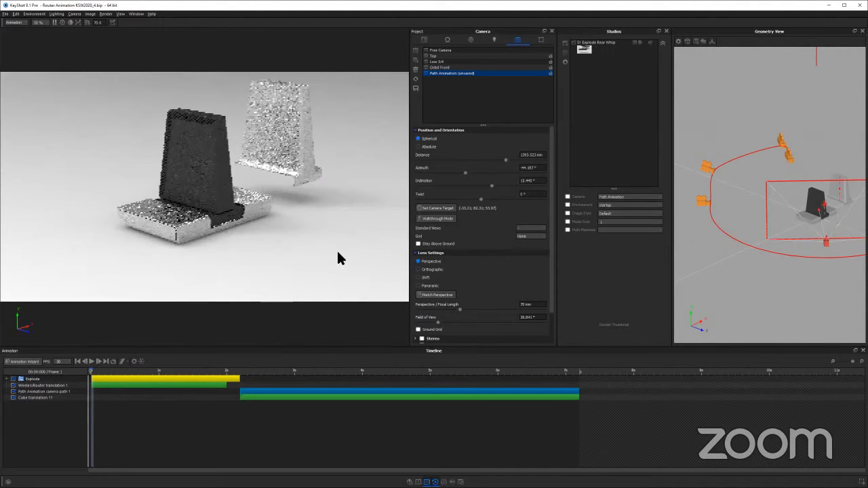
left_click_drag(109, 246, 193, 242)
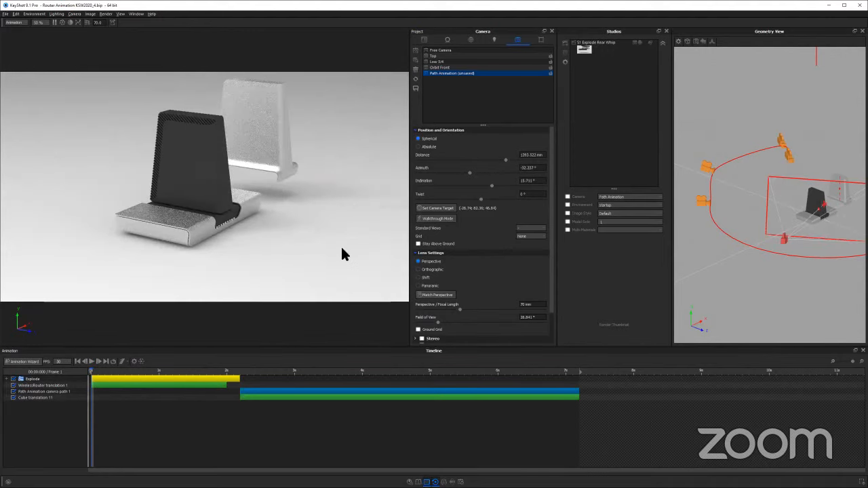
Reset the tower shell's translation so that it sits back in place on the router
left_click(424, 40)
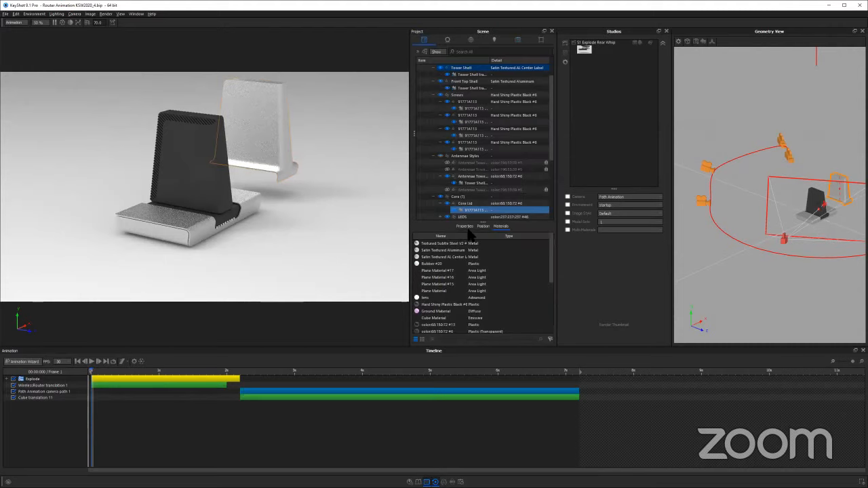
left_click(482, 226)
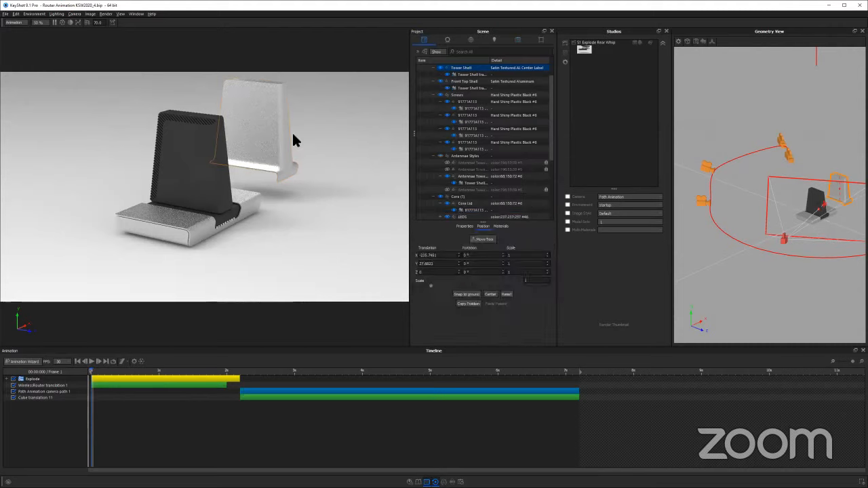
left_click(506, 294)
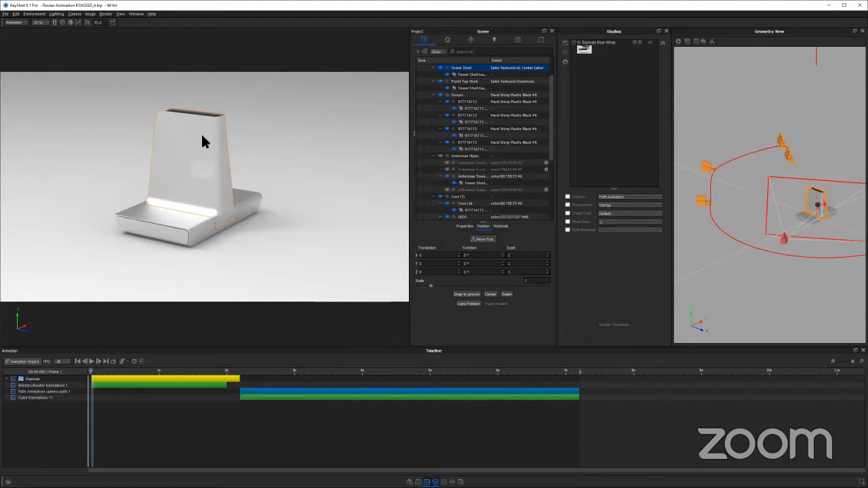
Move the tower shell freely away from the router, to about X -392 and Y 1
left_click(483, 239)
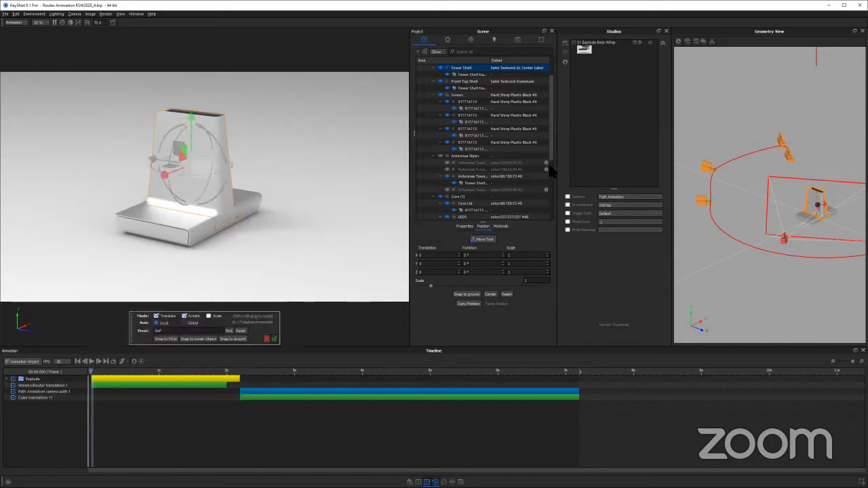
left_click_drag(186, 141, 244, 120)
mouse_move(347, 120)
left_mouse_down()
mouse_move(285, 112)
mouse_move(339, 111)
left_mouse_up()
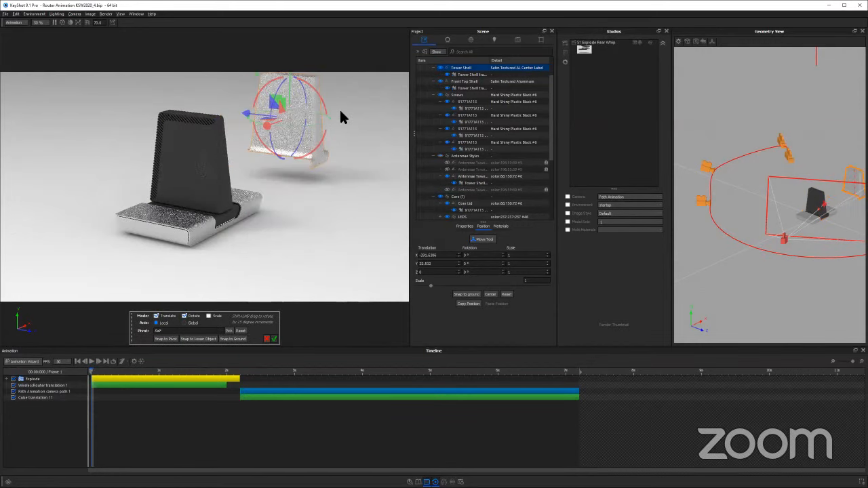
left_click(274, 339)
Copy the position of the black antenna tower part and paste it onto the tower shell
left_click(198, 154)
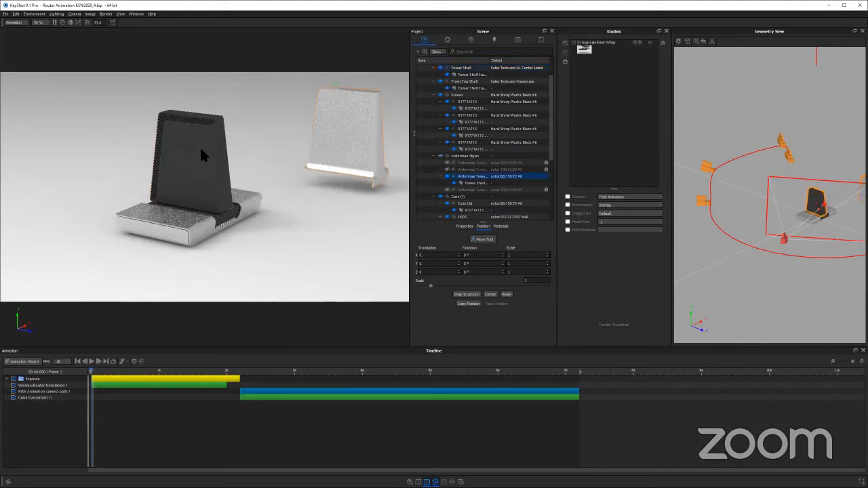
left_click(466, 304)
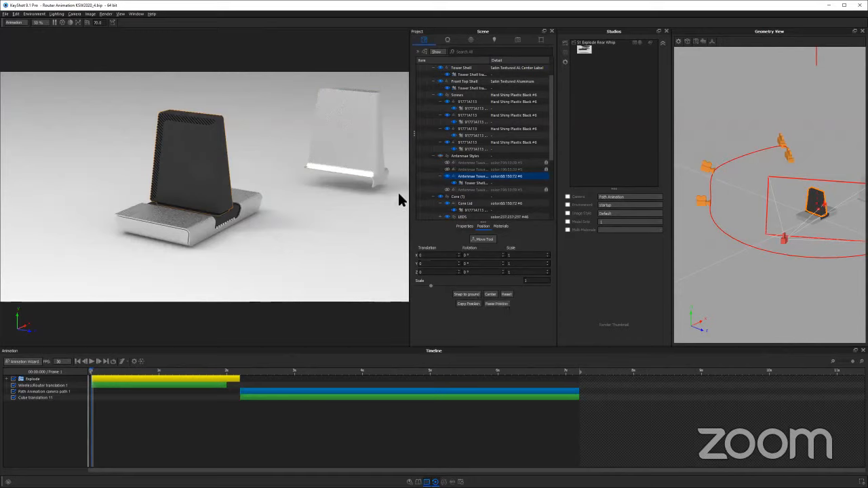
left_click(377, 168)
left_click(494, 305)
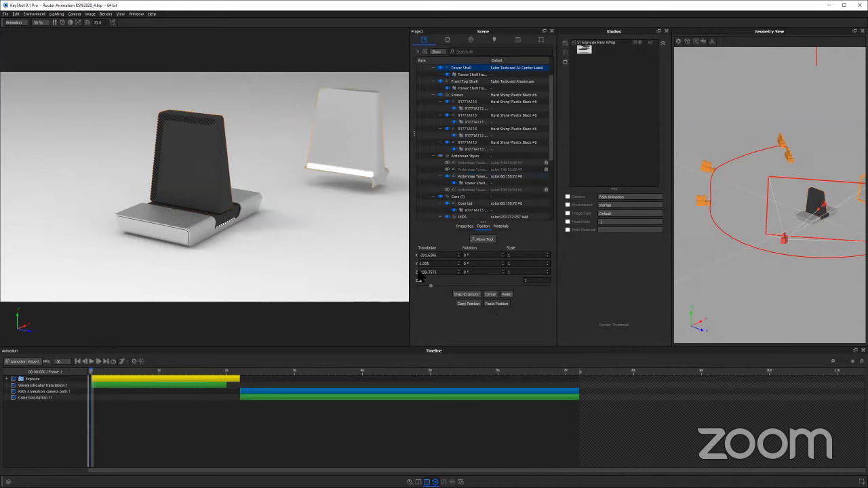
Hide the Cube group and orbit the Path Animation camera to a closer view of the router's rear ports
left_click(316, 182)
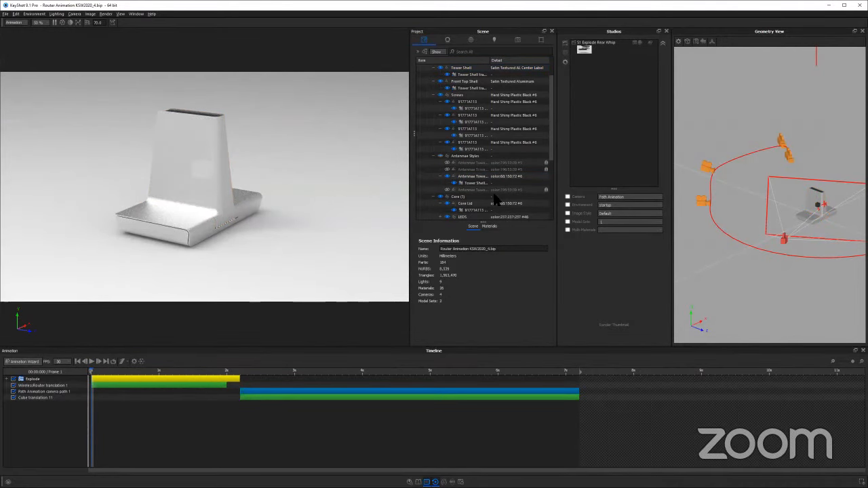
scroll(495, 202, "down", 5)
left_click(435, 156)
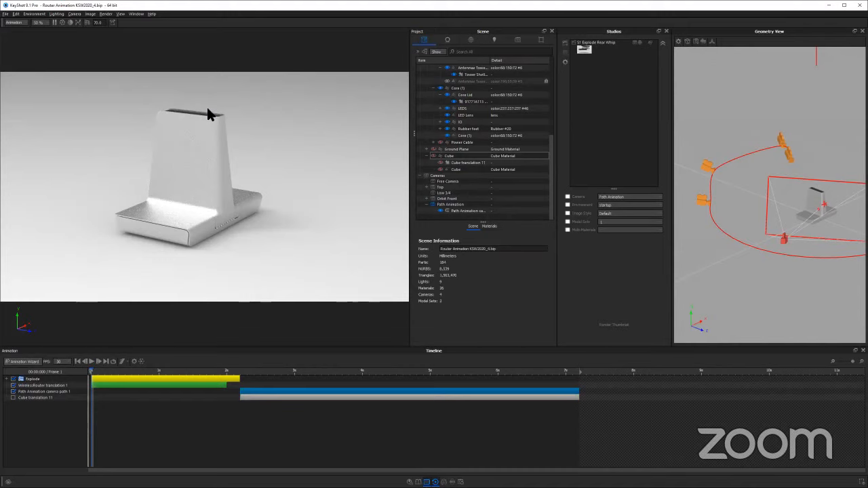
left_click_drag(313, 194, 208, 179)
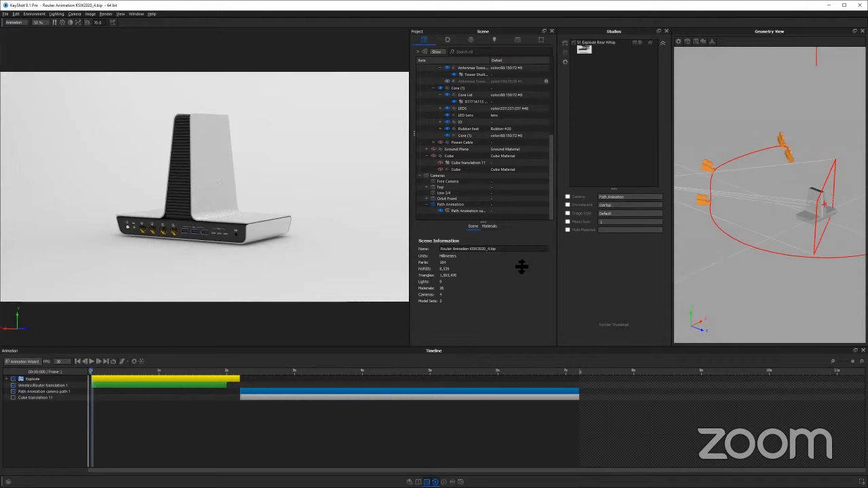
left_click(489, 227)
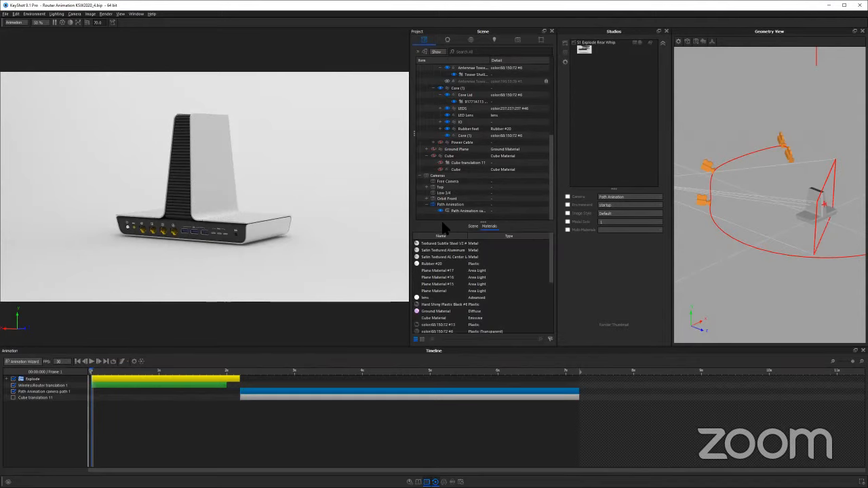
left_click(472, 227)
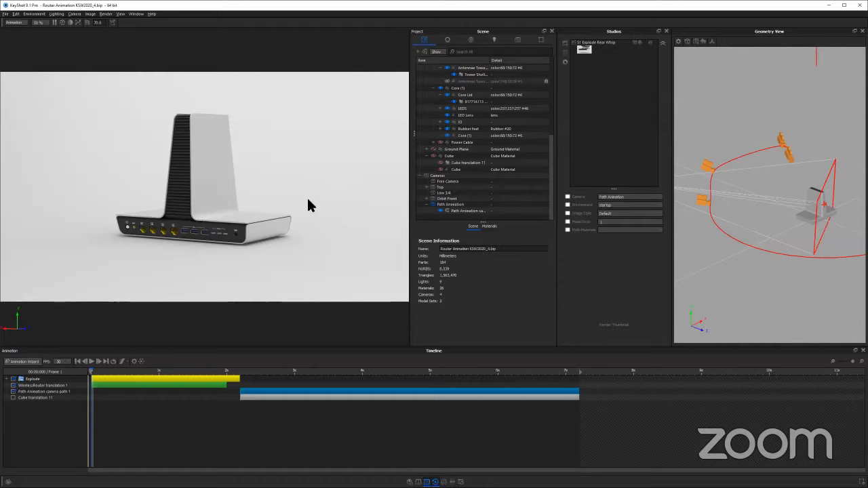
scroll(309, 198, "up", 2)
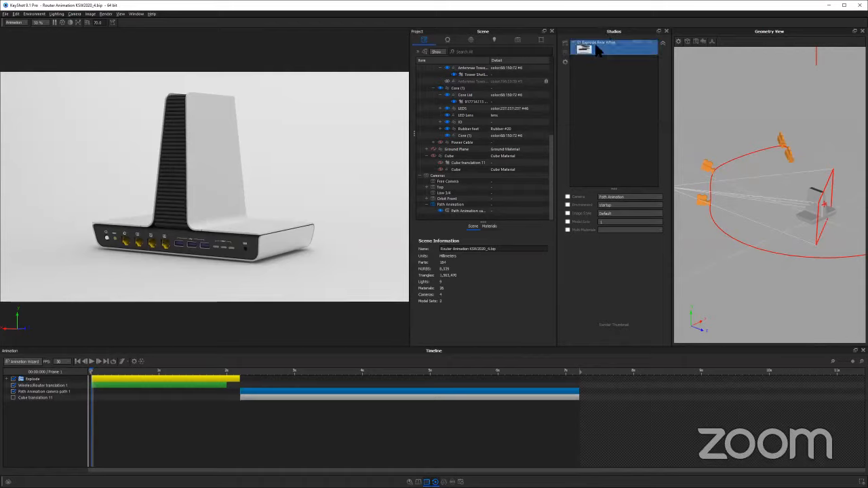
Scrub the camera path from about 2.2 s to 4.7 s and back, using the saved Path Animation camera
left_click(241, 379)
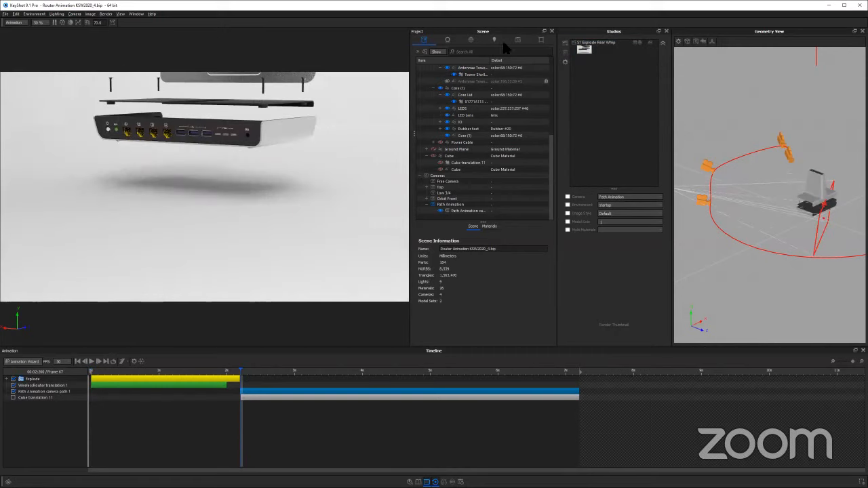
left_click(517, 39)
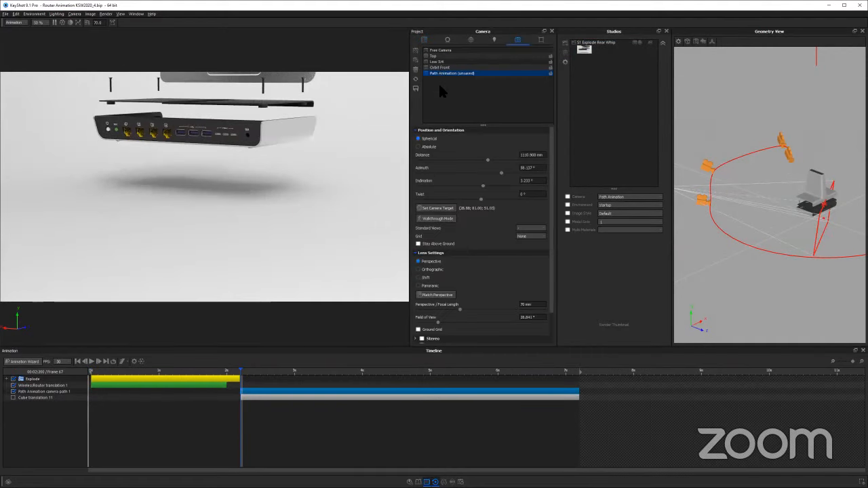
left_click(440, 50)
left_click_drag(287, 351, 282, 346)
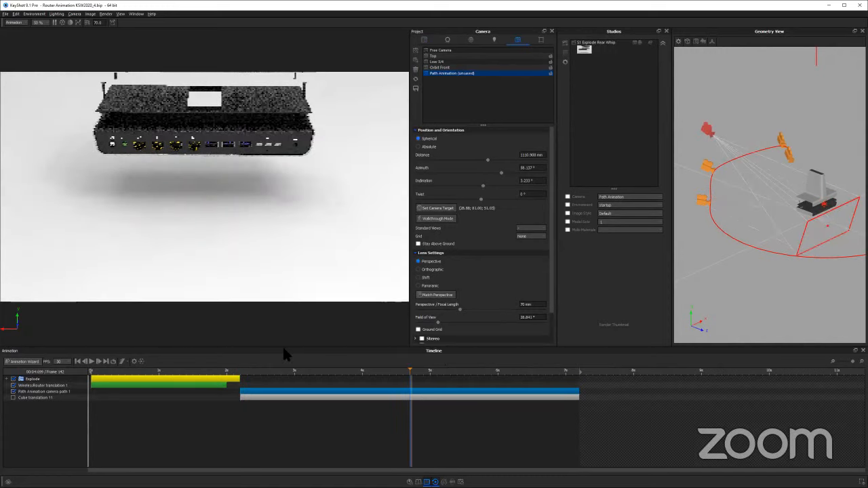
left_click(441, 74)
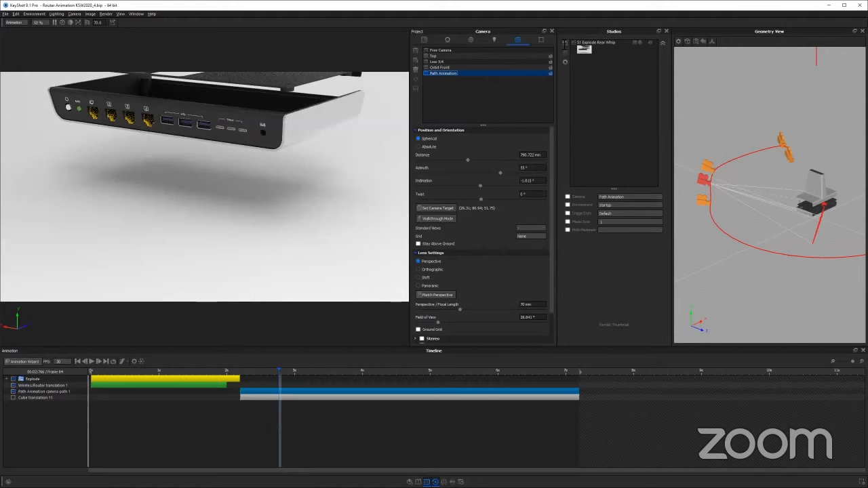
Create a studio named Path with the Path Animation camera and startup environment, and include model sets in it
left_click(564, 43)
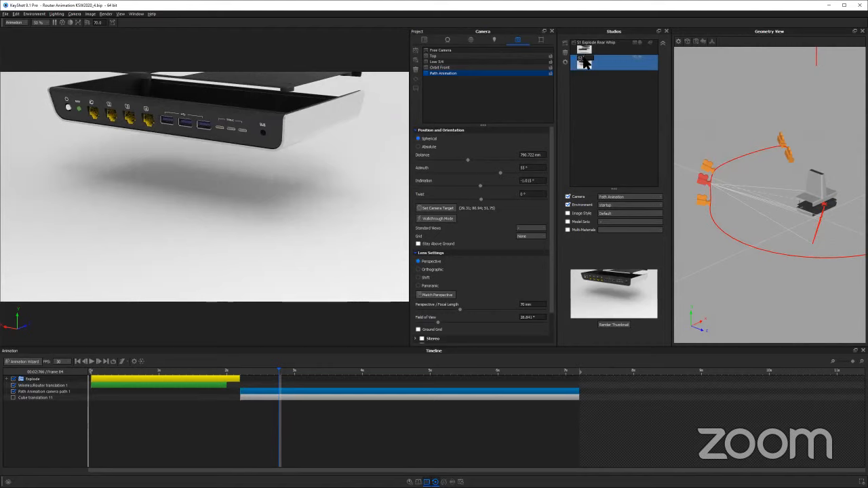
type("Path")
key("Return")
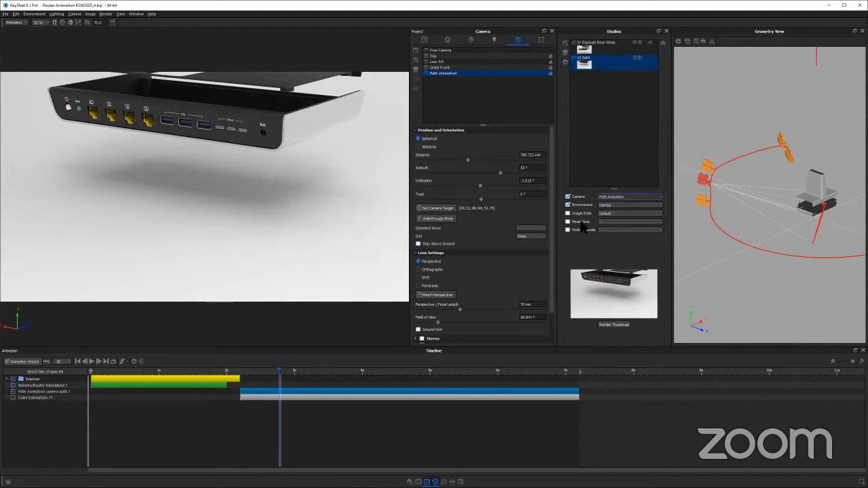
left_click(569, 222)
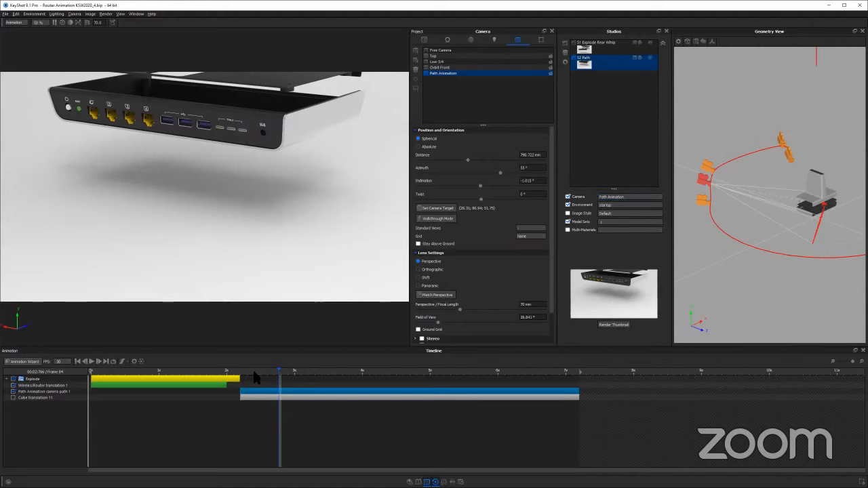
Compare timeline scrubbing with the Free Camera and with the Path Animation camera, ending on Path Animation
left_click(338, 372)
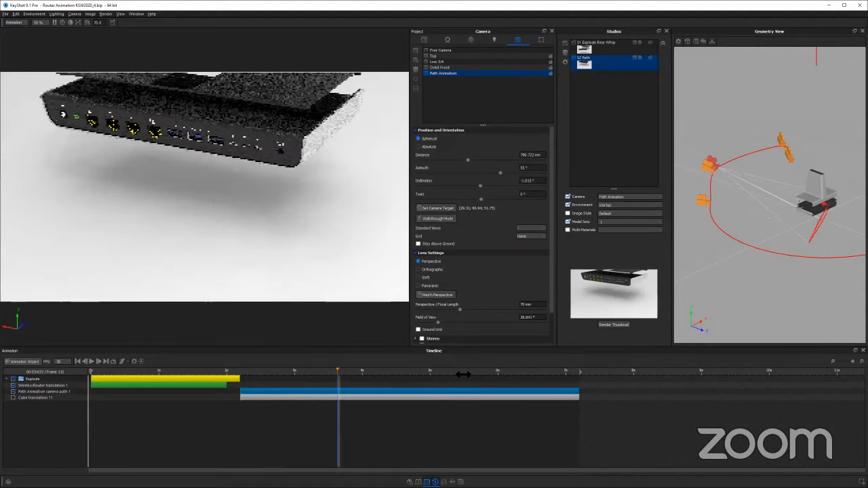
left_click(453, 51)
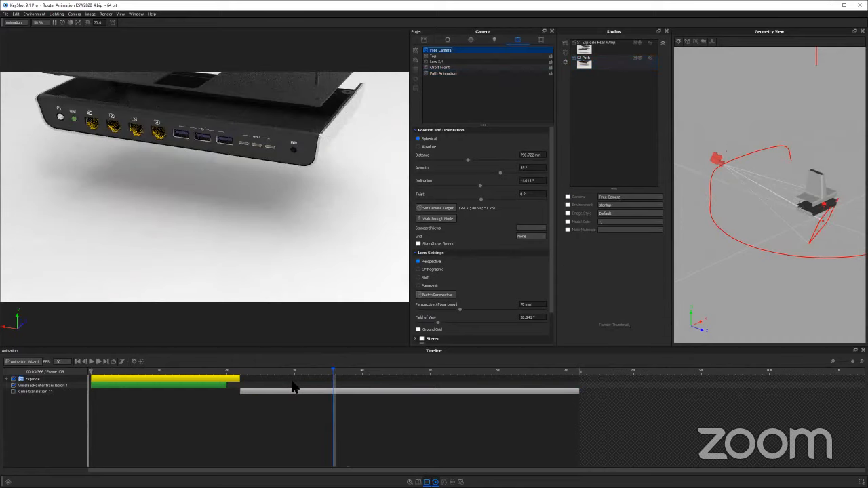
left_click(470, 366)
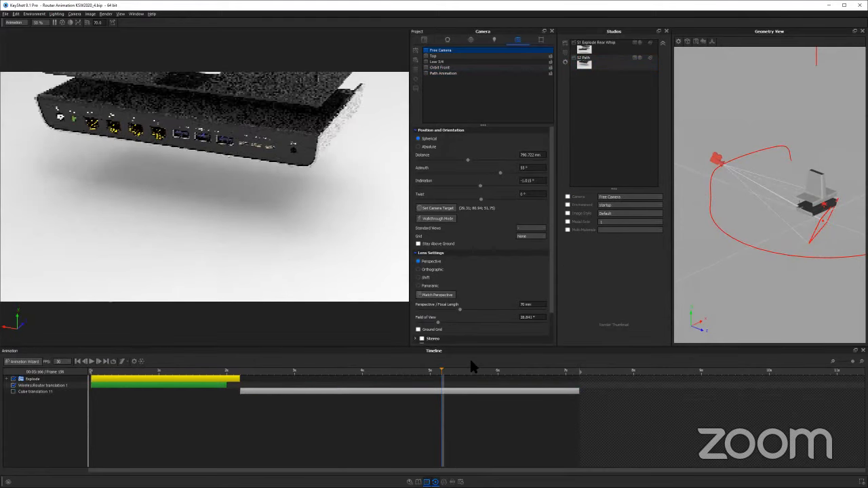
left_click(447, 73)
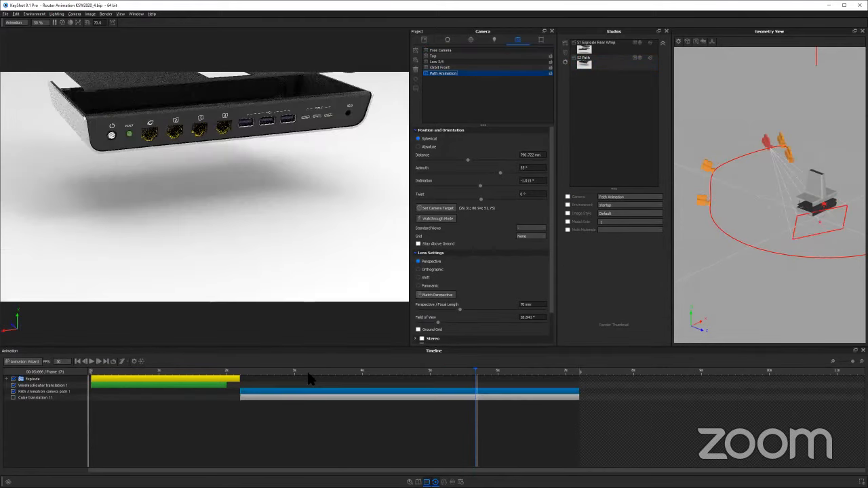
left_click(263, 370)
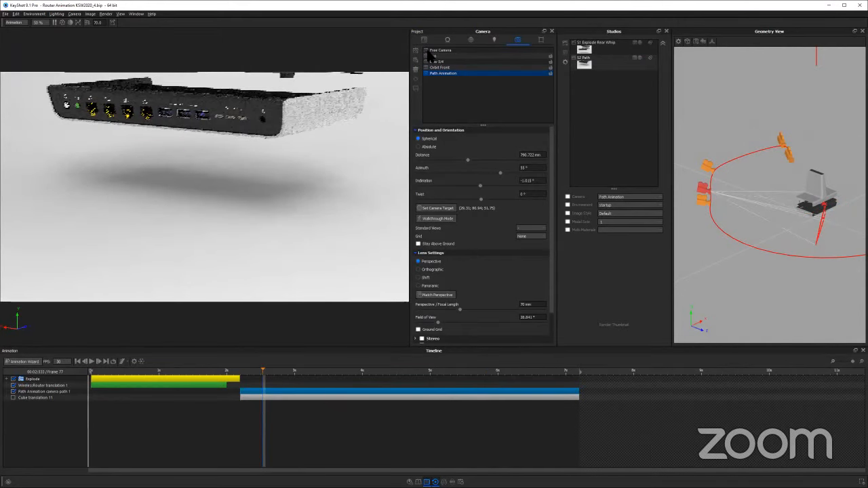
Turn the Cube translation back on and scrub the camera path from about 3.8 s to 5.5 s
left_click(424, 40)
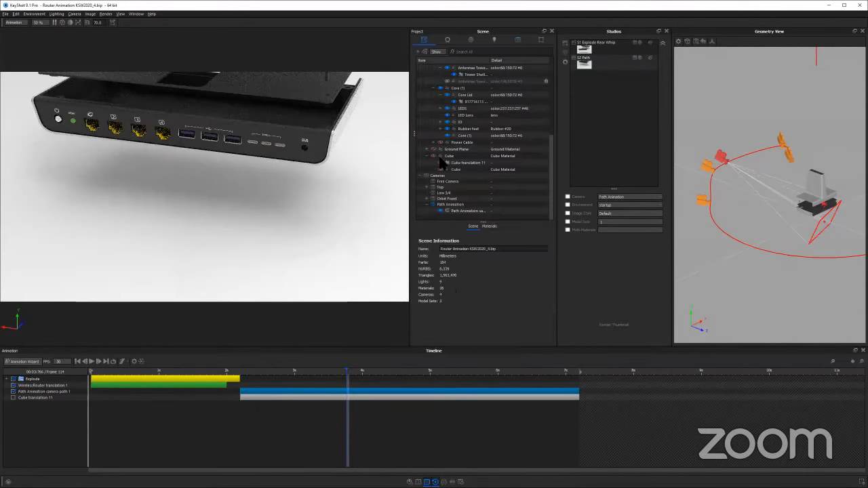
left_click(439, 163)
left_click(252, 396)
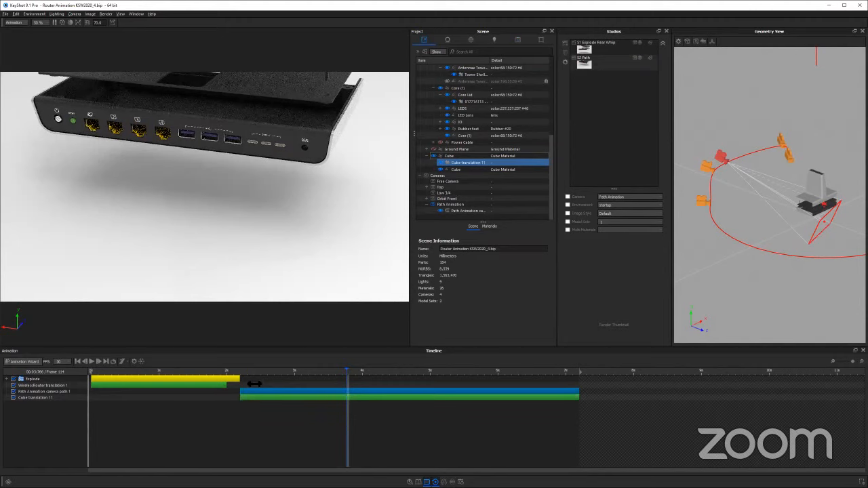
left_click_drag(333, 372, 468, 375)
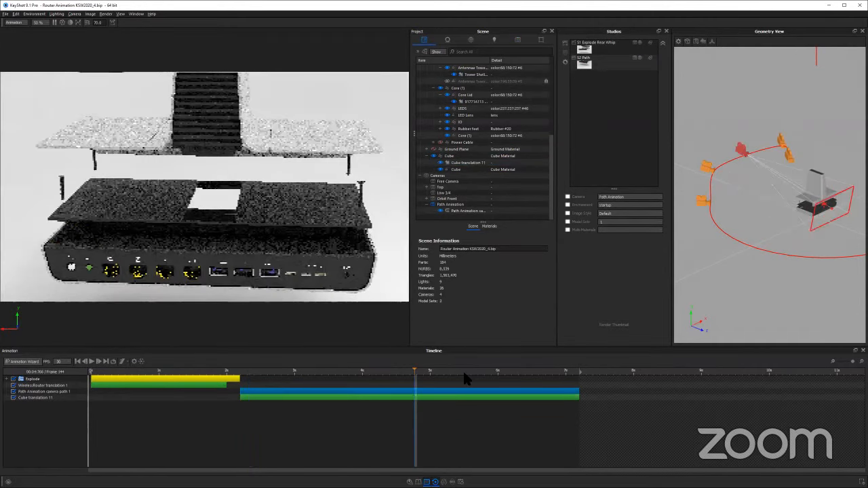
Hide the Cube group and scrub the camera path between about 2.6 s and 5 s
left_click(453, 164)
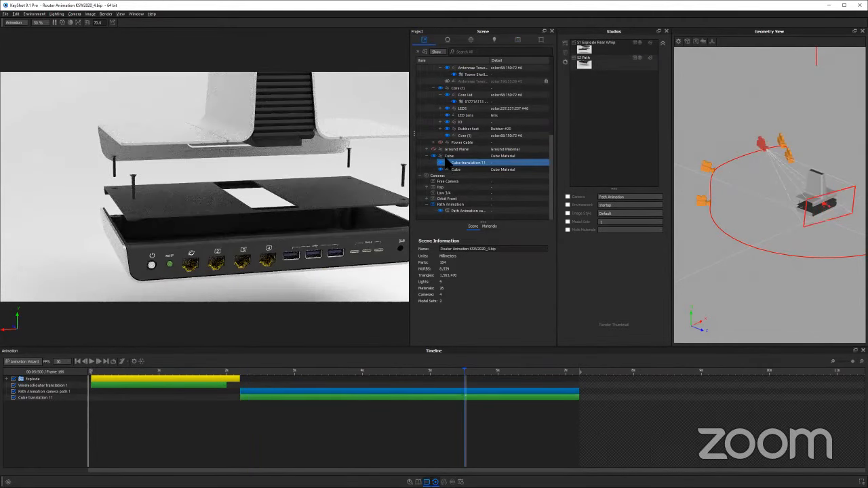
left_click(439, 157)
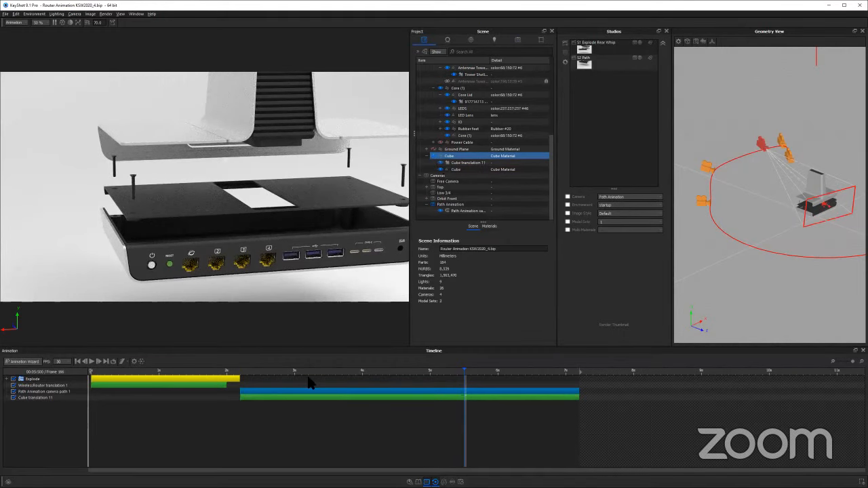
left_click_drag(320, 372, 269, 371)
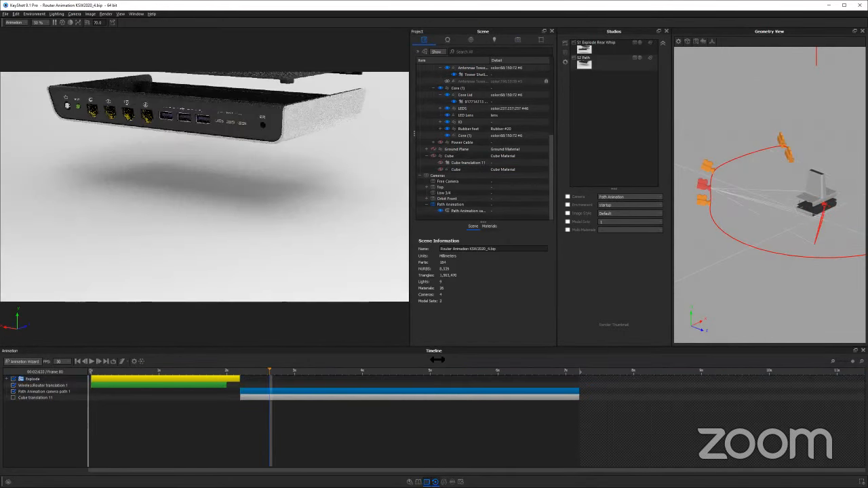
left_click(432, 371)
Show the Cube with the camera path at about 3.9 s, and activate the Path studio
left_click(451, 170)
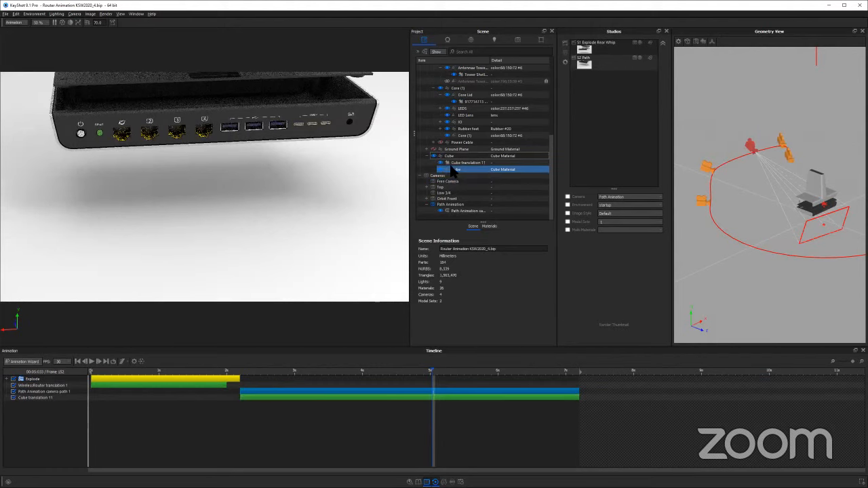
left_click(359, 234)
left_click_drag(301, 371, 356, 372)
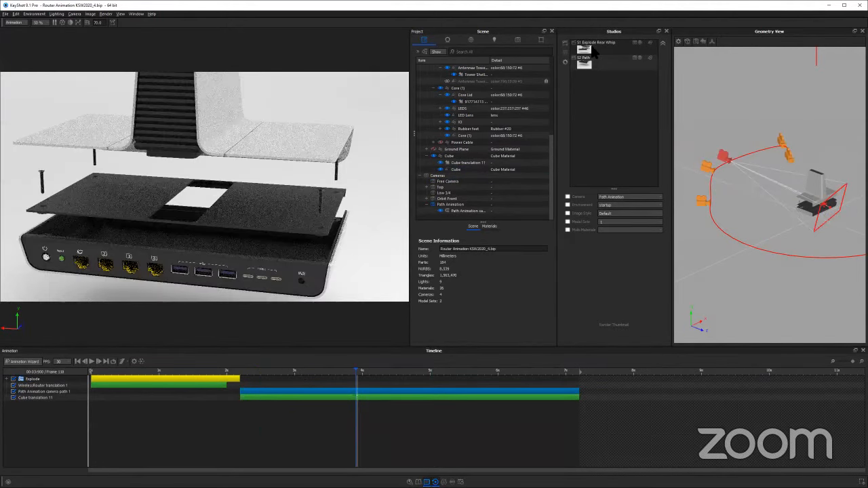
left_click(584, 59)
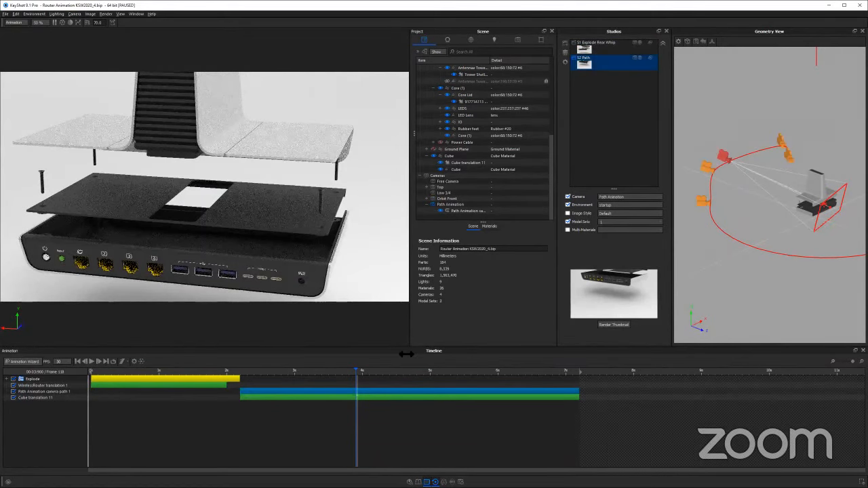
Scrub the Path Animation camera back to about 2.3 s and stop at about 2.4 s, just past the explode
left_click_drag(406, 354, 312, 360)
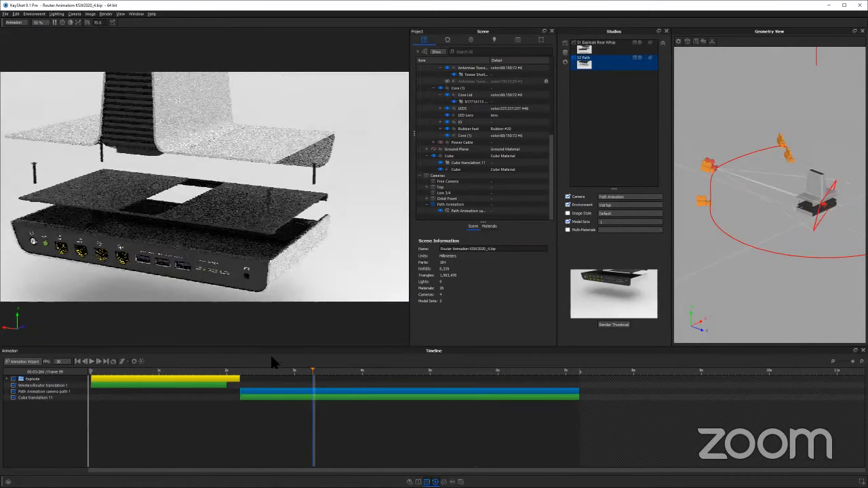
left_click_drag(253, 377, 248, 377)
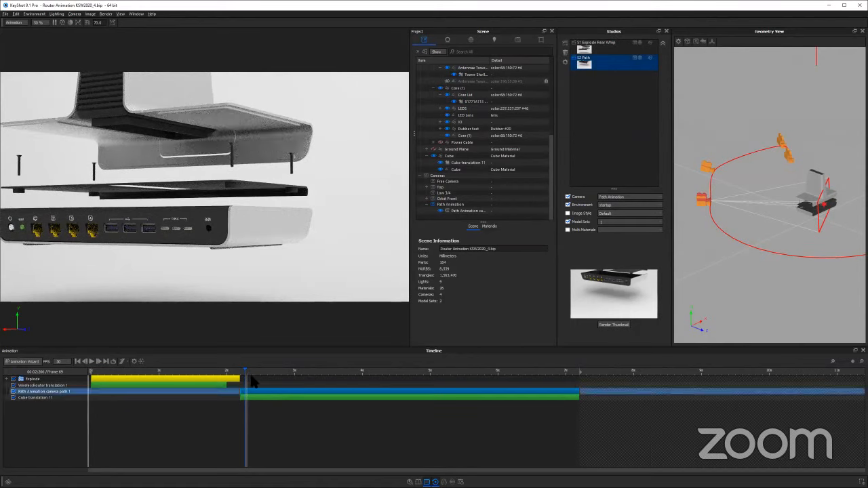
left_click(273, 368)
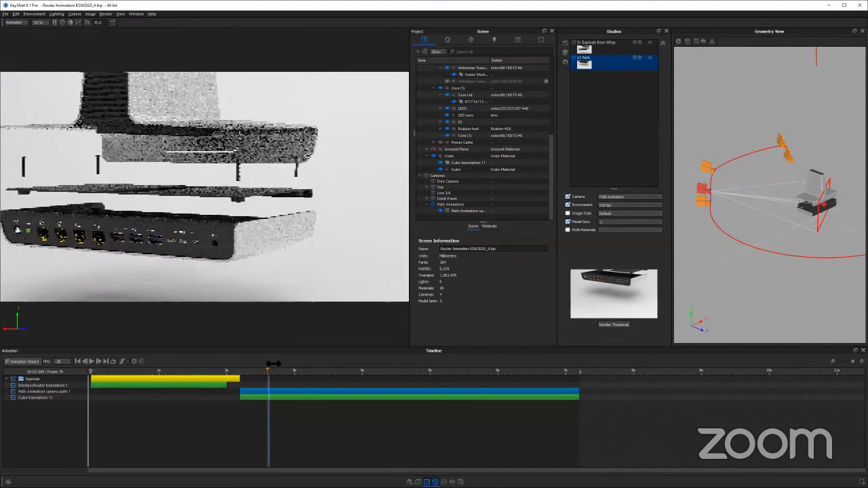
left_click(256, 366)
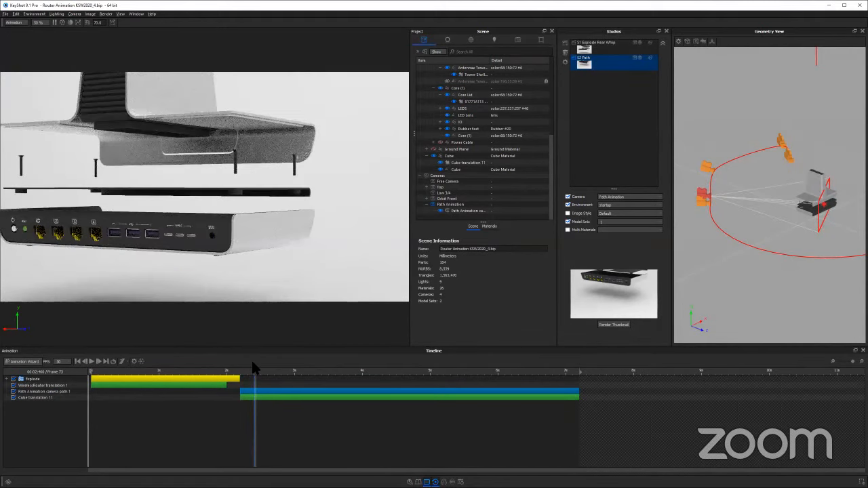
Compare the S1 Explode Rear Whip studio with the Path studio at the same time, ending on Path
left_click(584, 50)
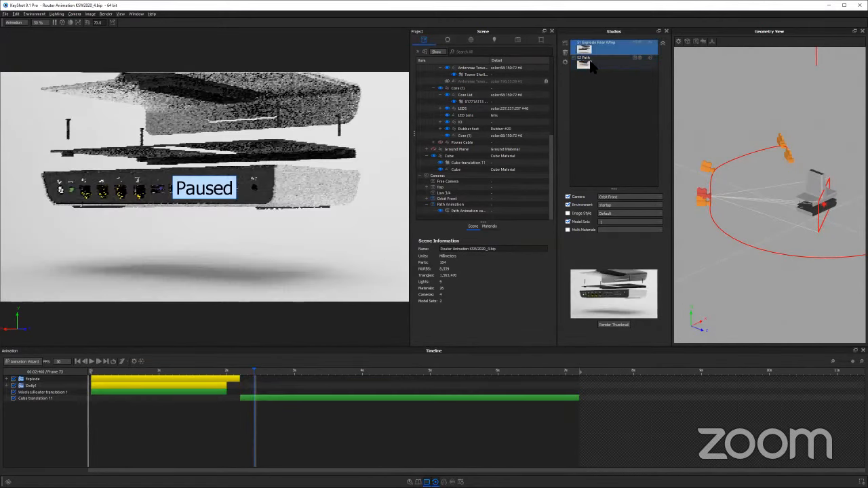
left_click(585, 64)
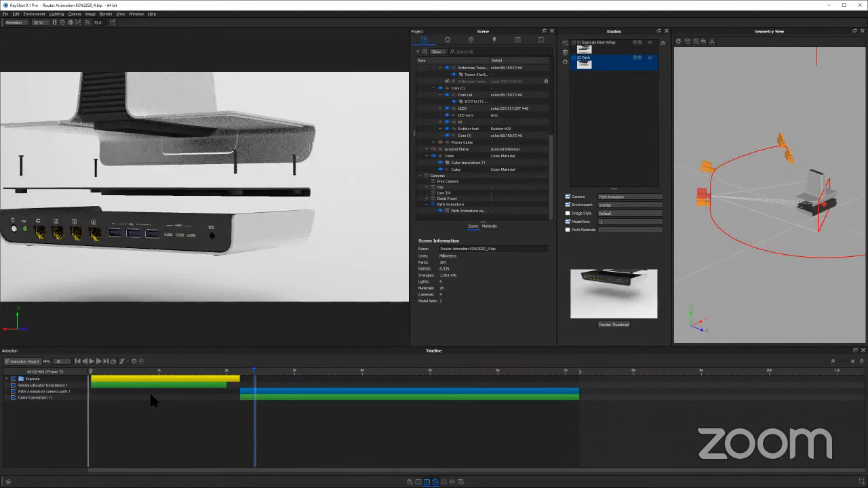
left_click(606, 398)
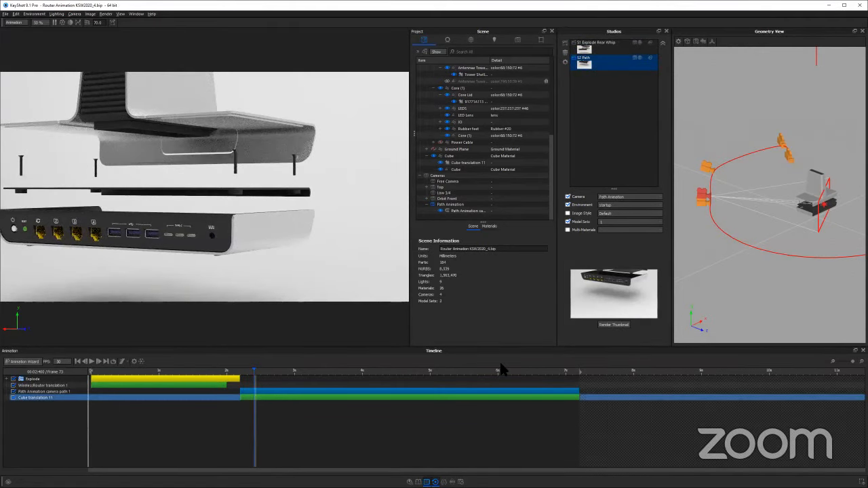
left_click(514, 404)
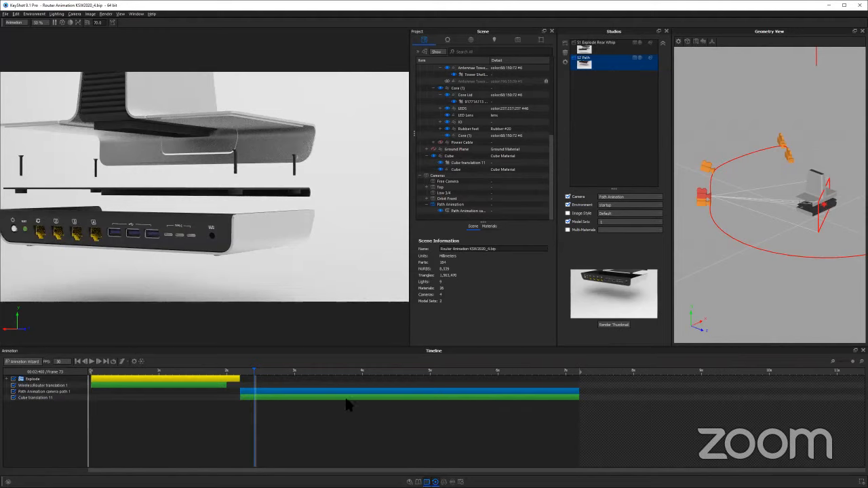
Add the router animation studios to the render queue as PNG jobs, toggle their job selection, and close the render settings
key("ctrl+p")
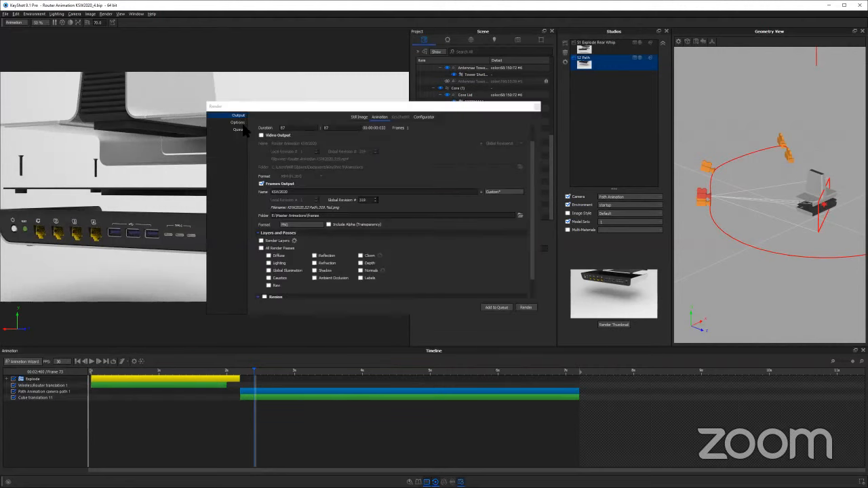
left_click(239, 129)
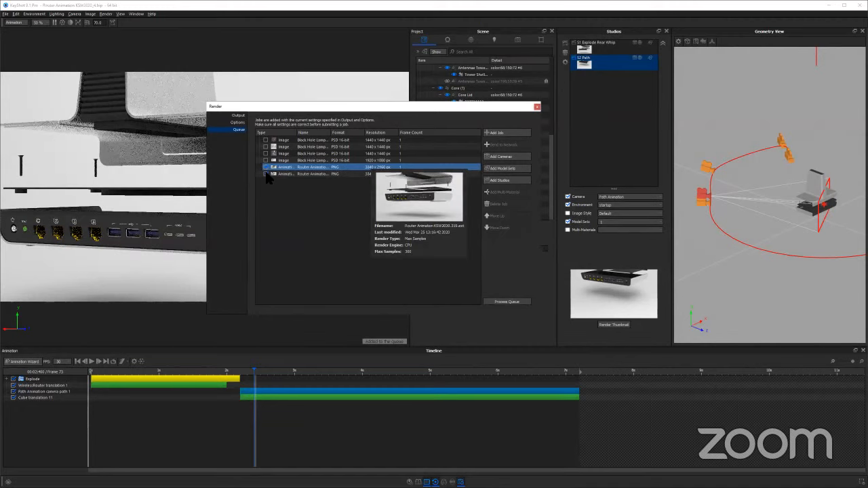
left_click(272, 174)
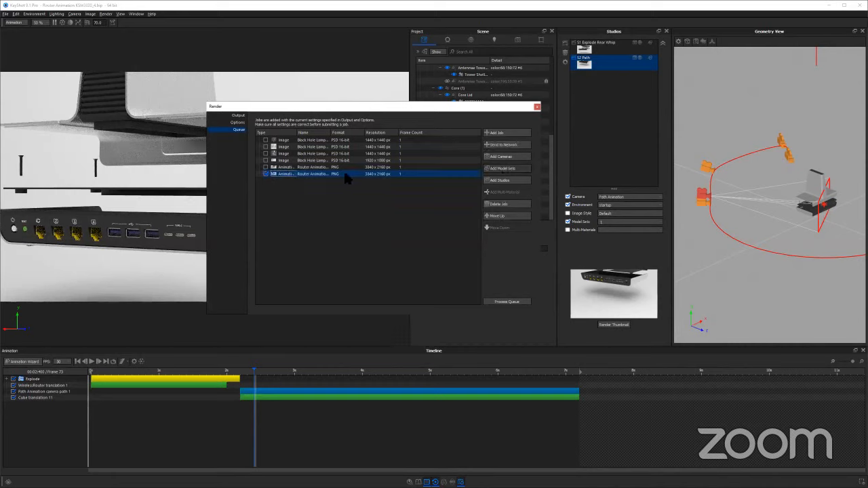
left_click(266, 167)
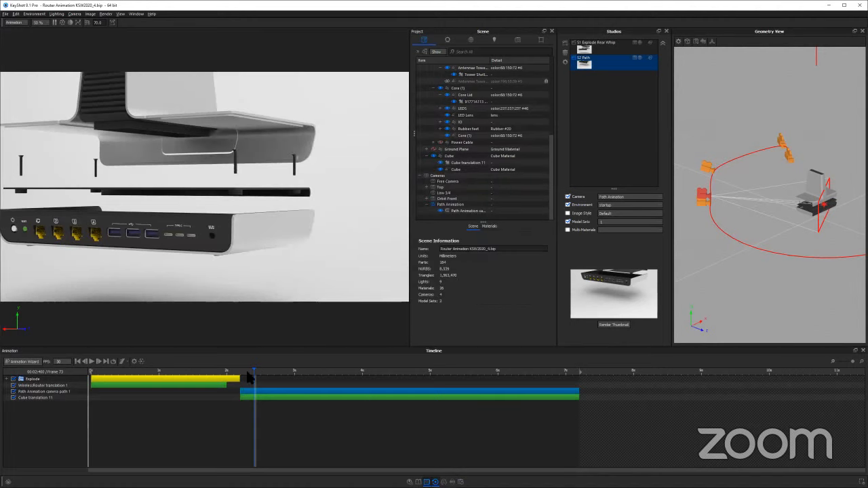
Scrub the Path studio's camera move between about 2.5 s and 6.4 s, stopping at about 6.1 s
left_click_drag(251, 373, 520, 367)
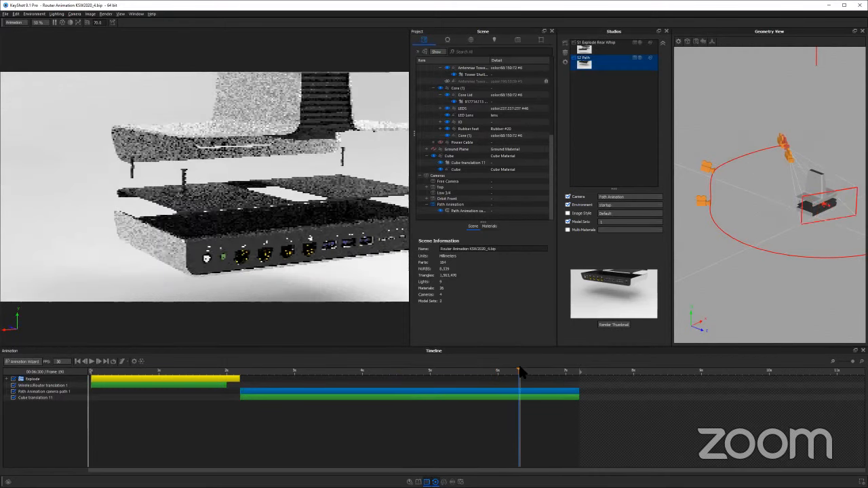
left_click(606, 45)
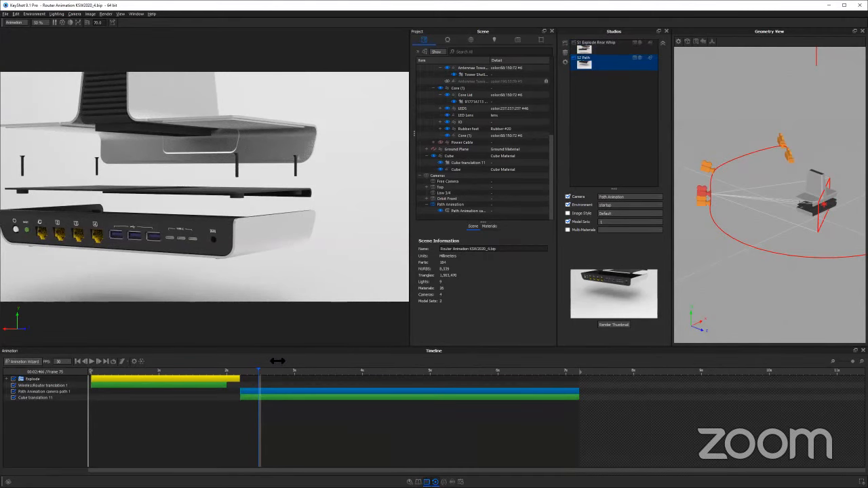
left_click_drag(278, 361, 552, 392)
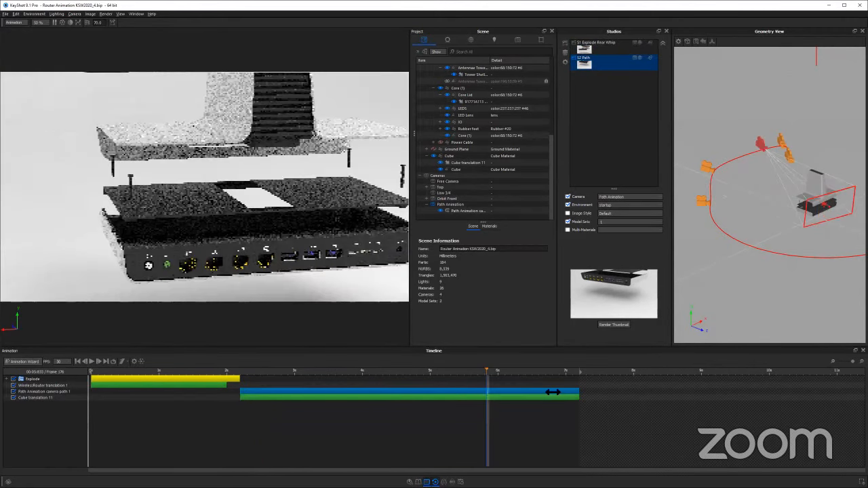
left_click(437, 367)
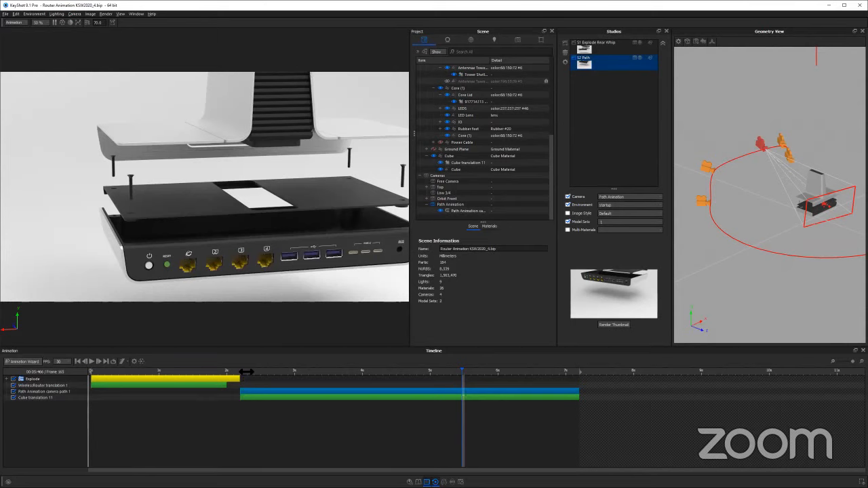
left_click_drag(246, 371, 457, 369)
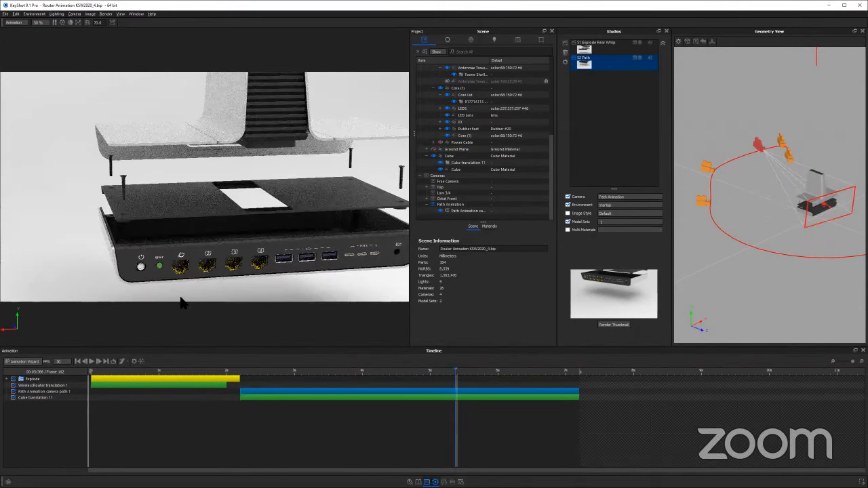
left_click(508, 373)
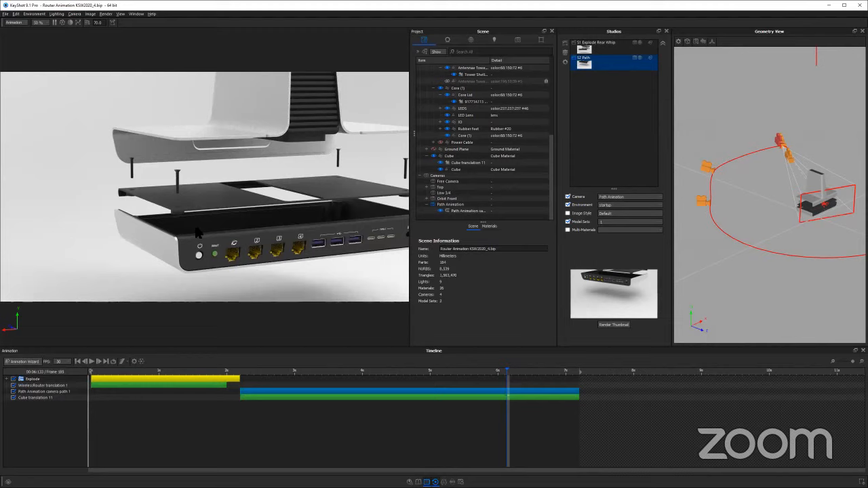
Review the camera move between about 2.8 s and 6.3 s, ending at about 3.4 s on the timeline
left_click(311, 377)
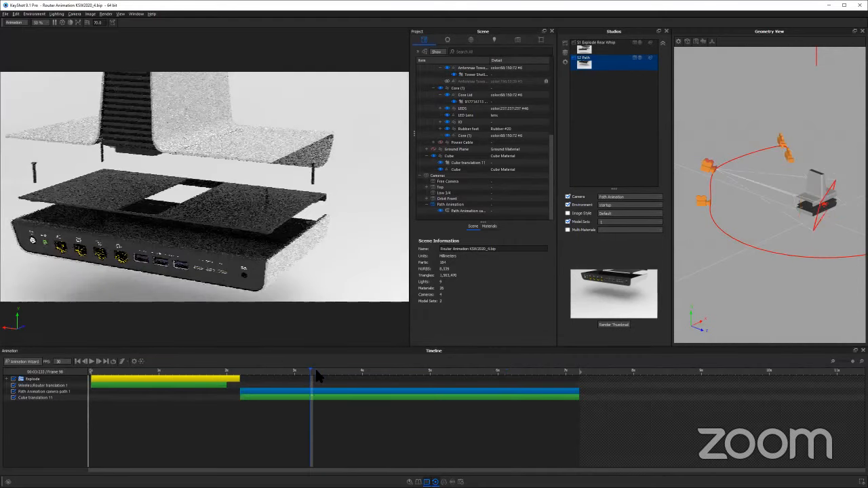
left_click_drag(394, 373, 516, 381)
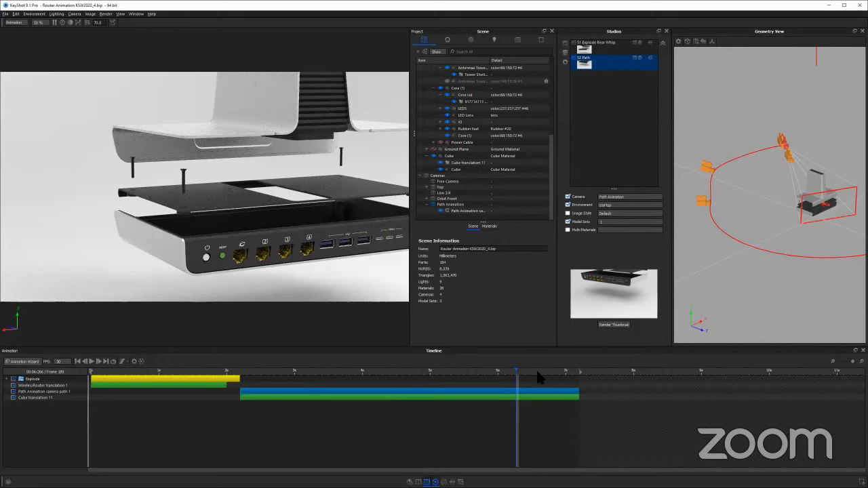
left_click(396, 371)
left_click(502, 373)
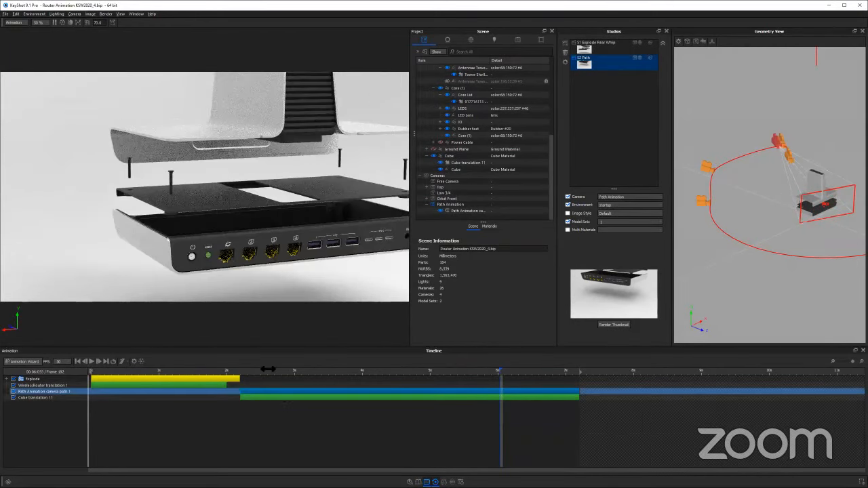
left_click_drag(268, 370, 460, 367)
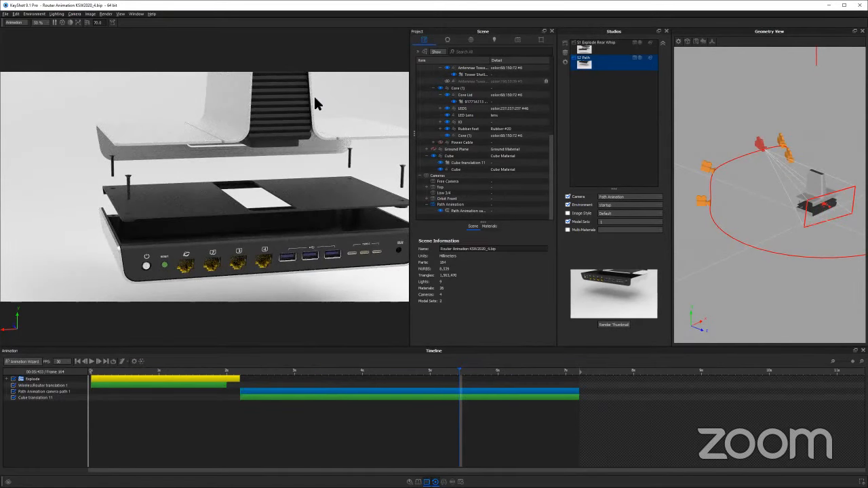
left_click(245, 371)
left_click_drag(247, 372, 284, 372)
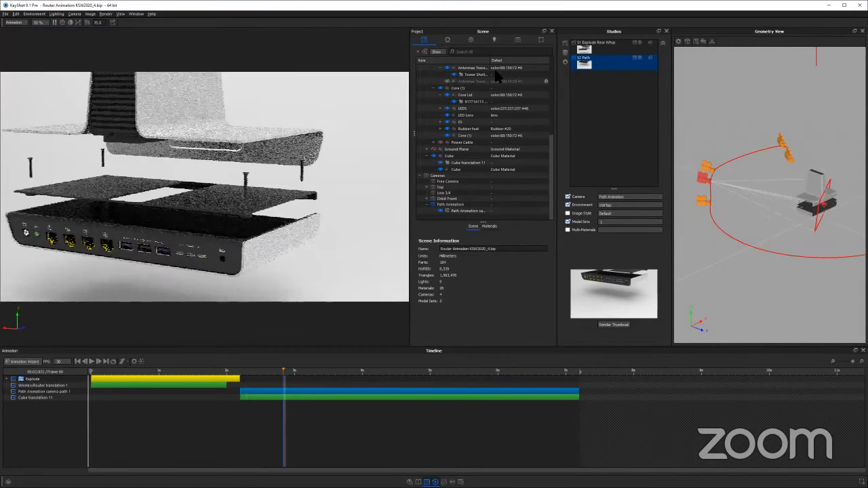
left_click(321, 372)
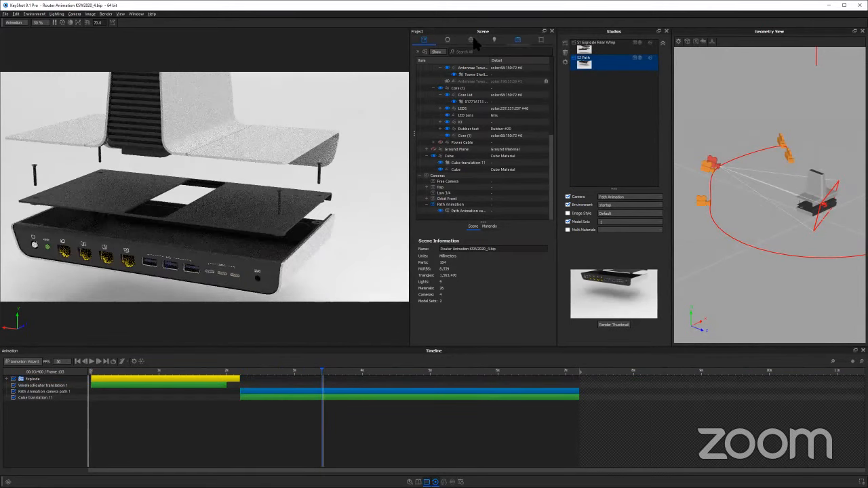
Review the Black, Sun And Sky and startup environments, and scrub the camera path from about 2.3 s to 3.4 s
left_click(471, 39)
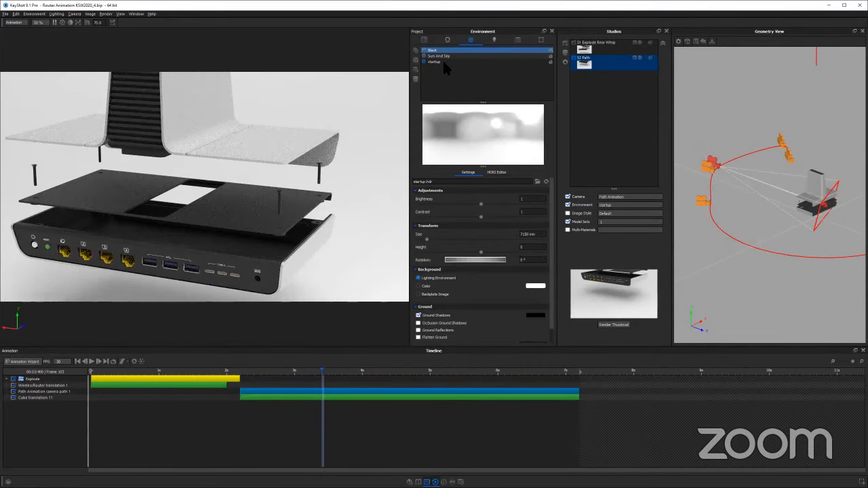
left_click(442, 61)
left_click(359, 200)
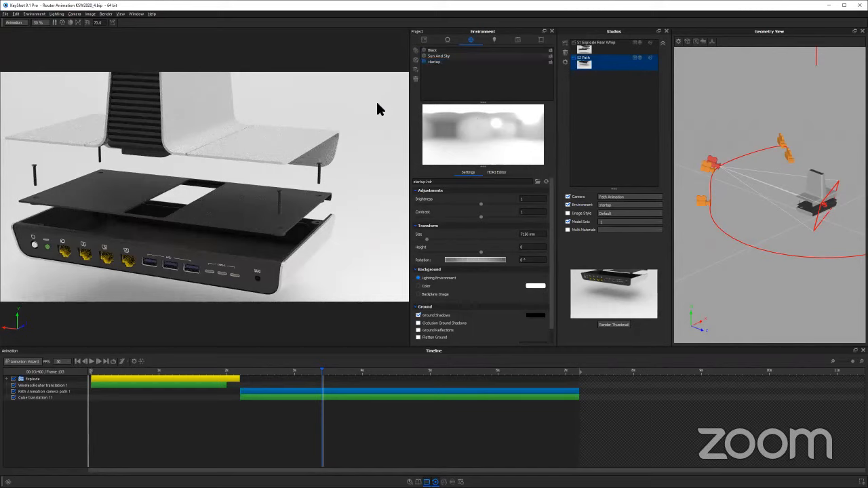
left_click(437, 57)
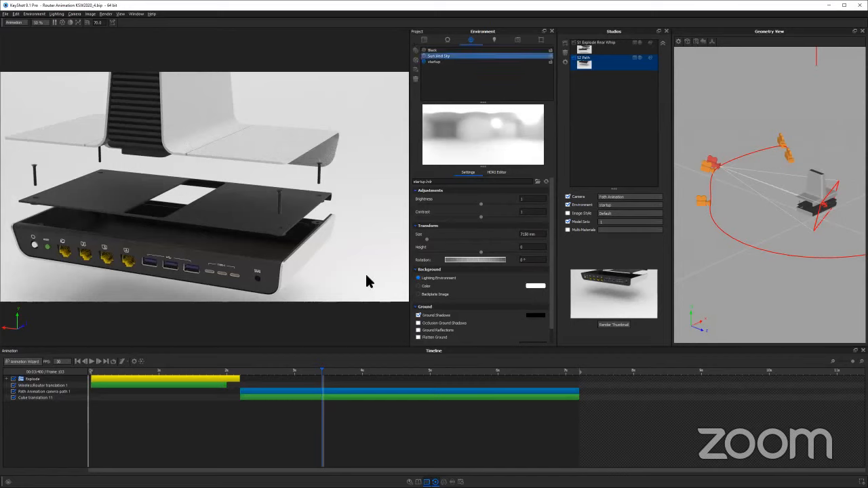
left_click(517, 99)
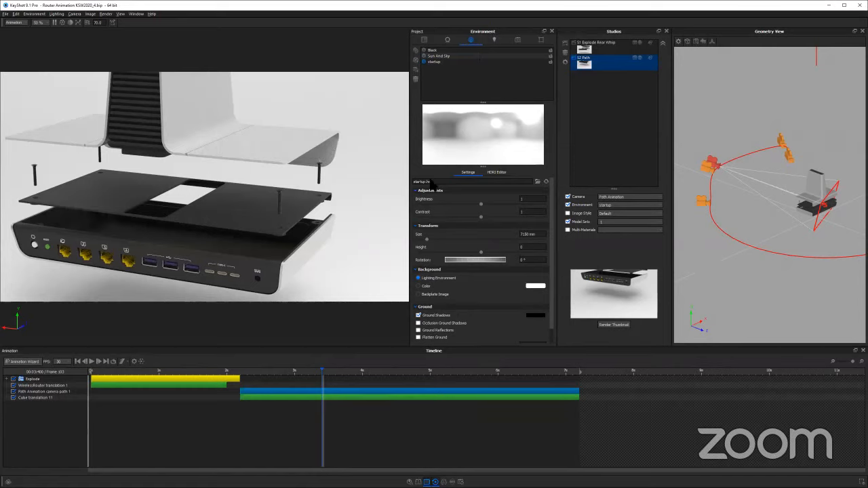
left_click(450, 50)
left_click(281, 371)
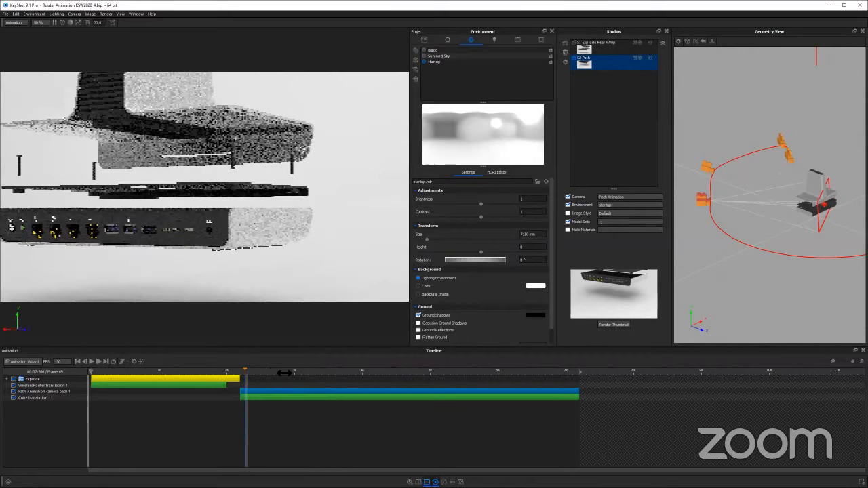
left_click(320, 375)
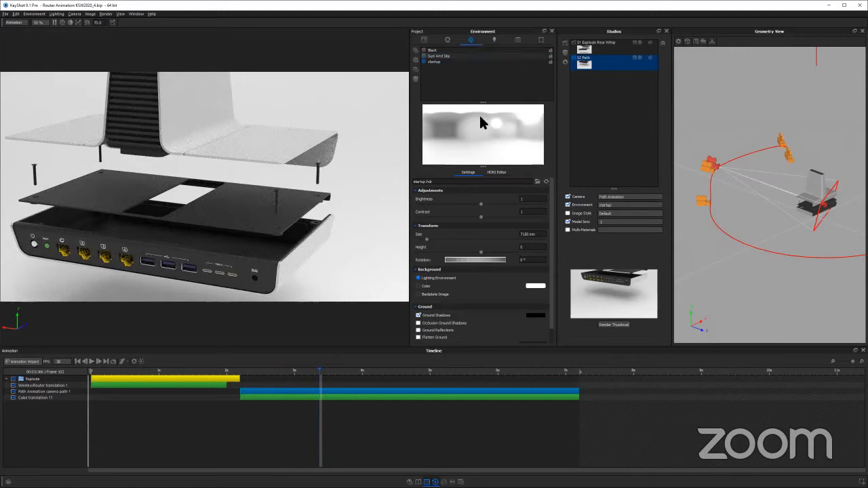
Check the model sets, show the Lights group in the scene, and examine the lights around the router in the Geometry View
left_click(424, 40)
left_click(434, 103)
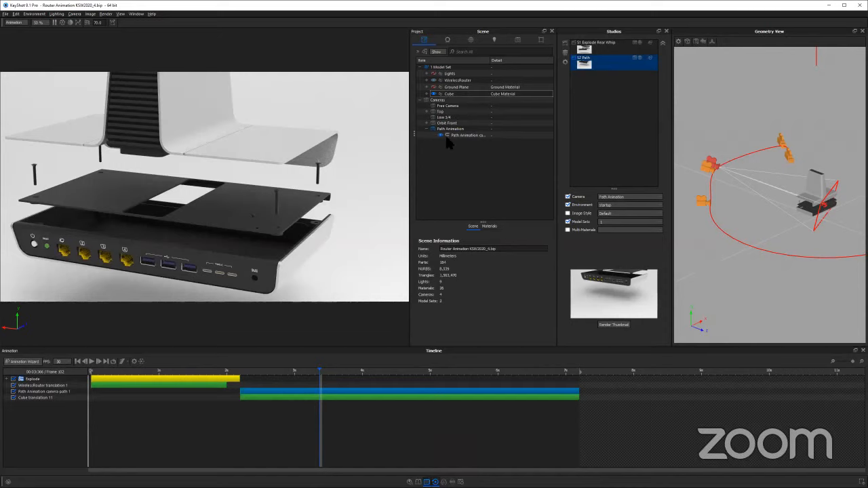
left_click(441, 73)
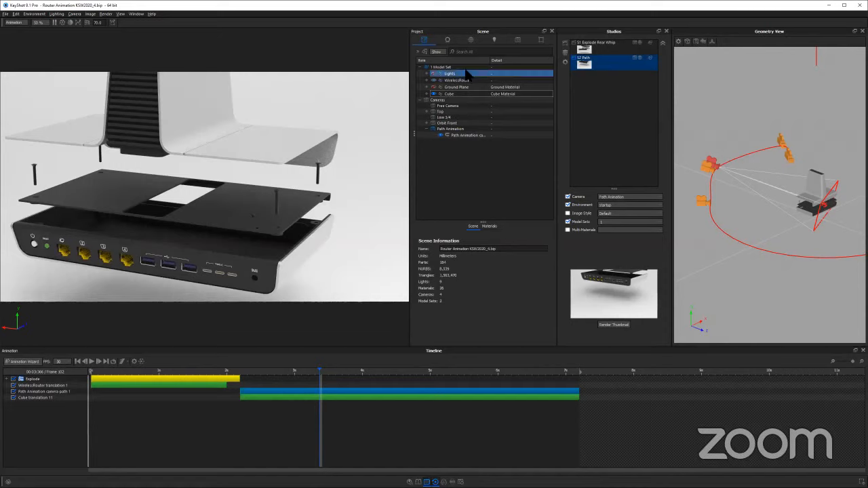
left_click(418, 51)
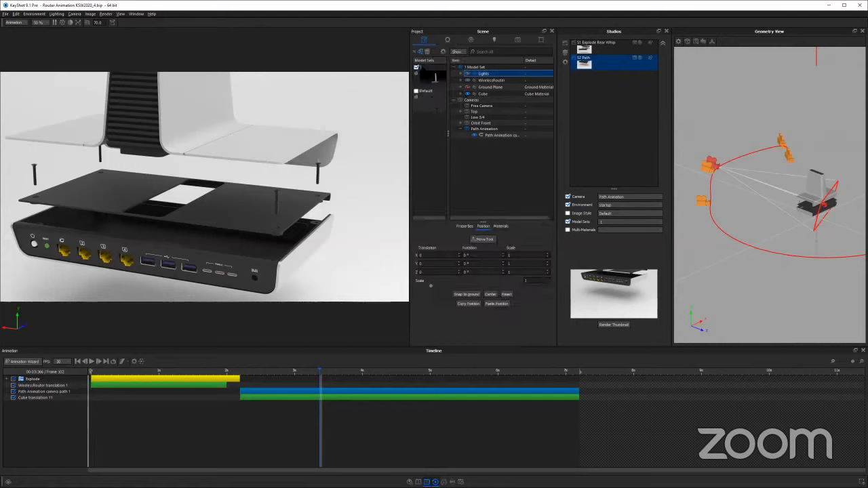
left_click(483, 73)
left_click(468, 73)
left_click(416, 53)
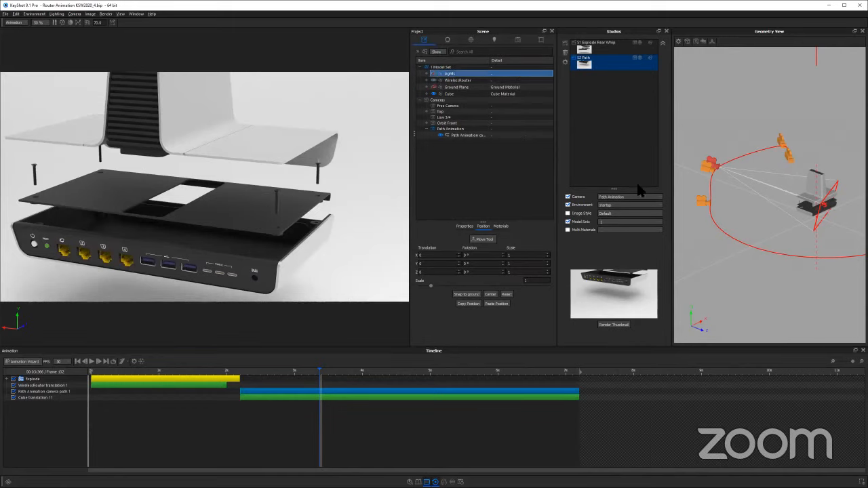
left_click(763, 217)
scroll(764, 217, "down", 5)
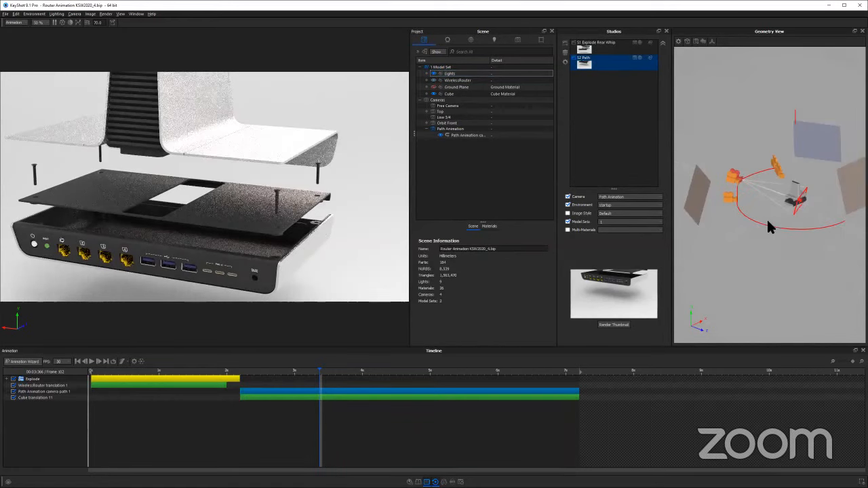
Examine the light planes around the router in the Geometry View and review the primitive shapes available under Add Geometry
left_click_drag(739, 246, 637, 238)
left_click_drag(676, 309, 765, 271)
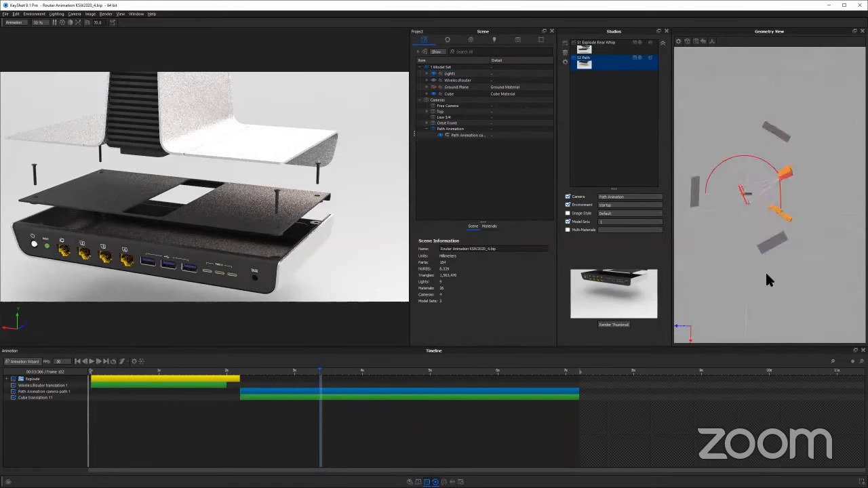
left_click_drag(764, 207, 776, 208)
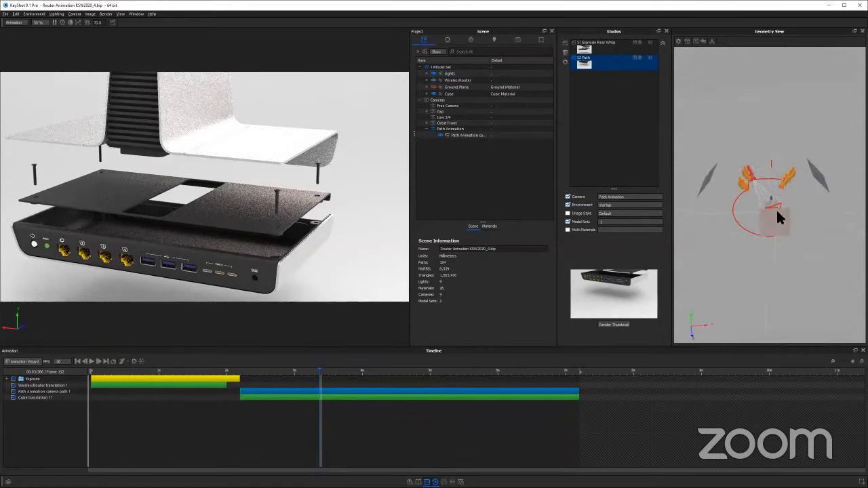
left_click(16, 14)
mouse_move(33, 40)
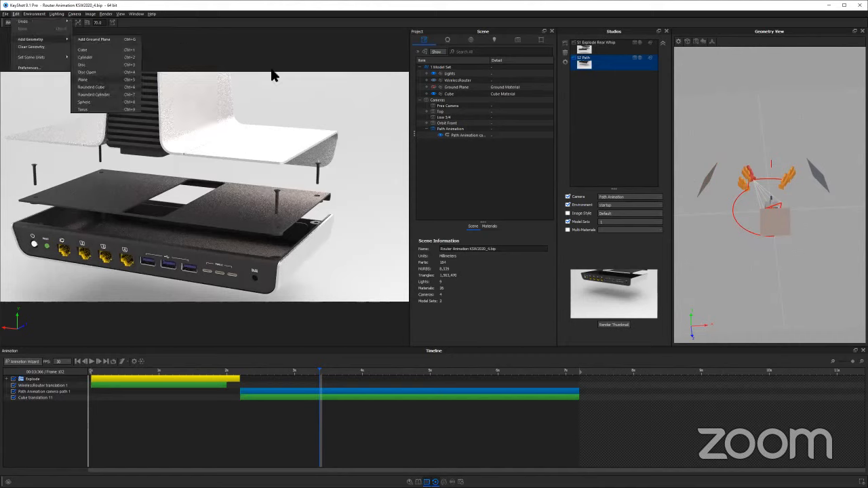
left_click(299, 148)
scroll(299, 148, "down", 5)
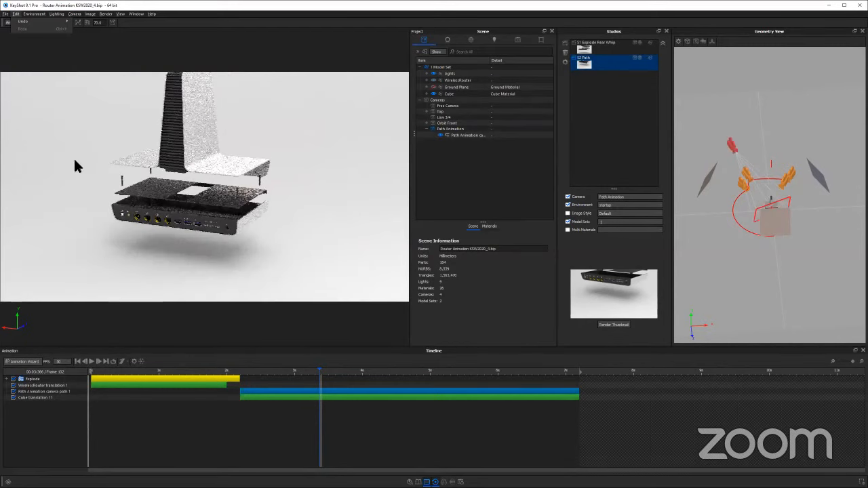
scroll(297, 106, "down", 5)
Set the Free Camera's twist to 0° and return to that camera after viewing the Top and Orbit Front cameras
left_click_drag(296, 107, 520, 41)
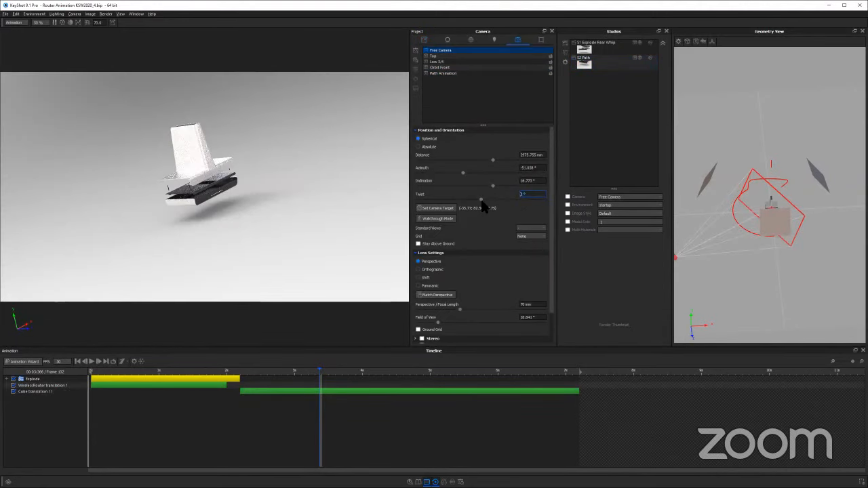
left_click_drag(481, 199, 505, 194)
type("0")
left_click(441, 56)
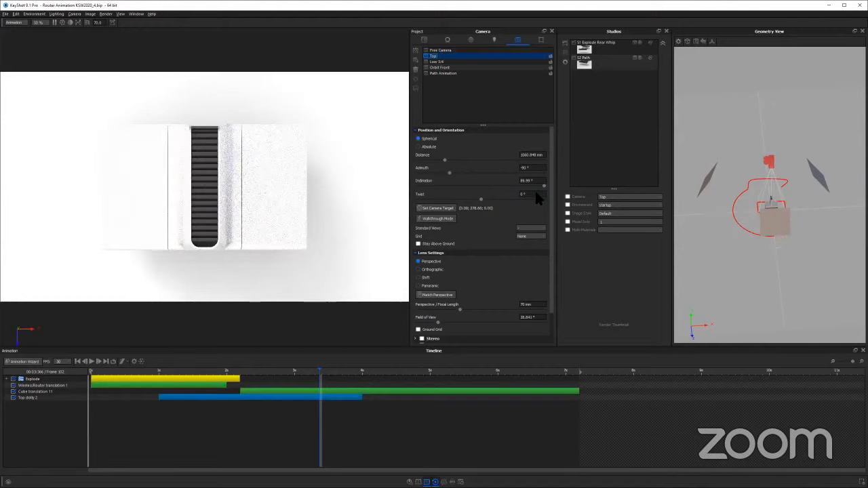
left_click(436, 66)
left_click(452, 51)
key("shift+p")
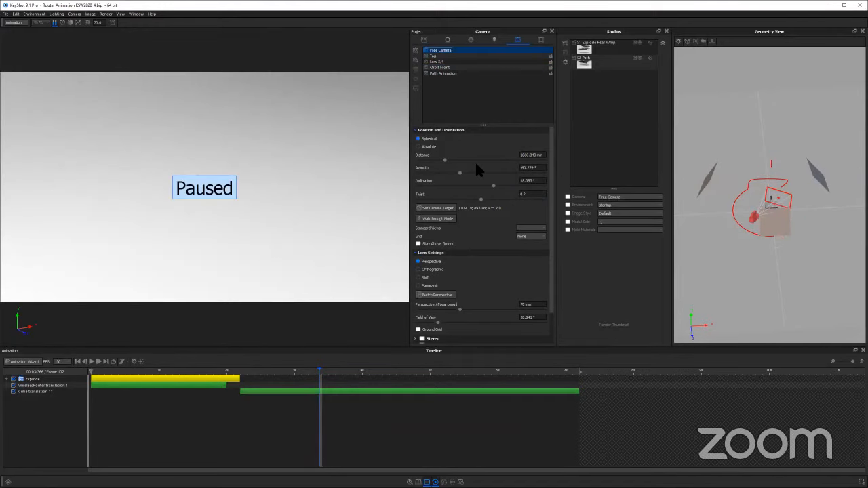
Examine the router through the Free Camera and the light planes surrounding it in the Geometry View
scroll(179, 248, "down", 3)
middle_click_drag(179, 248, 204, 81)
middle_click_drag(167, 289, 302, 196)
scroll(291, 200, "down", 4)
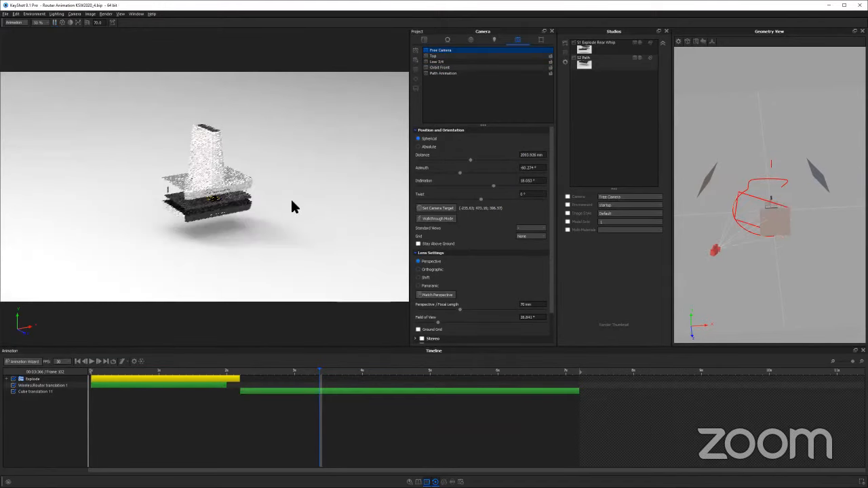
scroll(309, 197, "up", 3)
left_click_drag(310, 196, 372, 139)
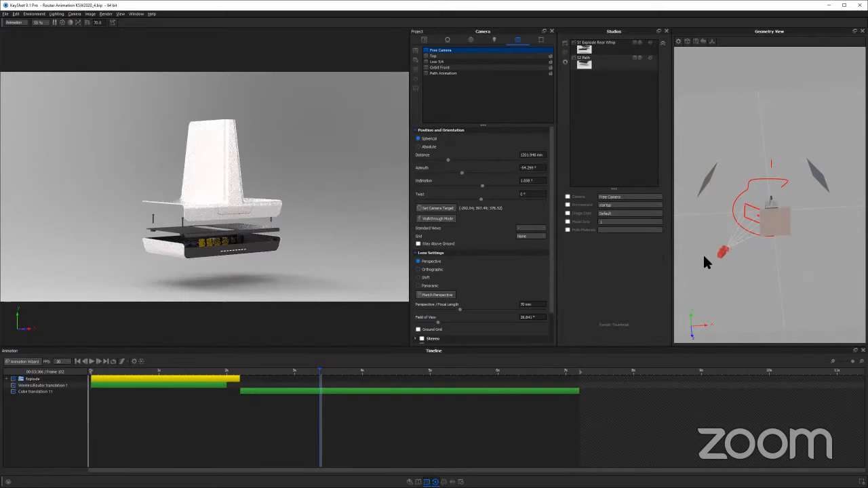
left_click_drag(762, 244, 797, 229)
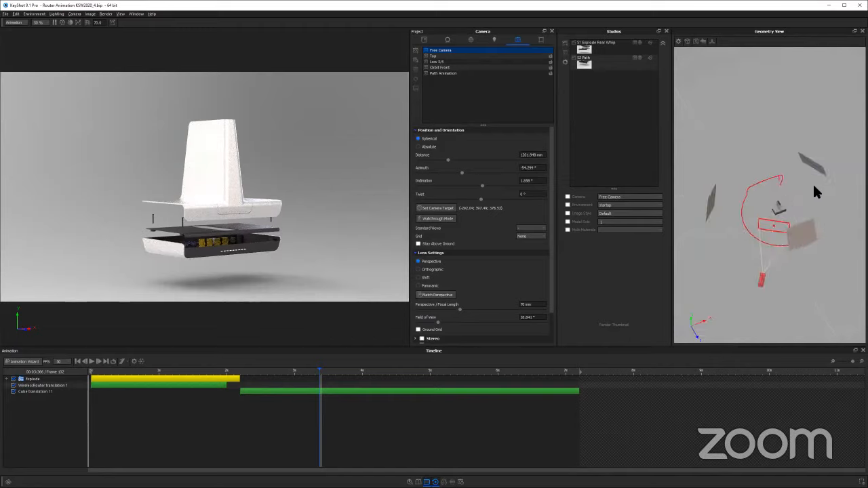
left_click_drag(816, 191, 713, 181)
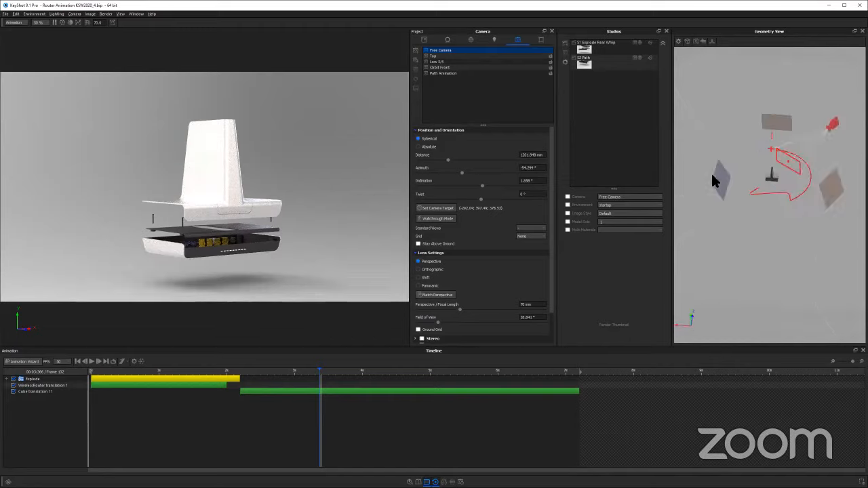
scroll(302, 174, "down", 8)
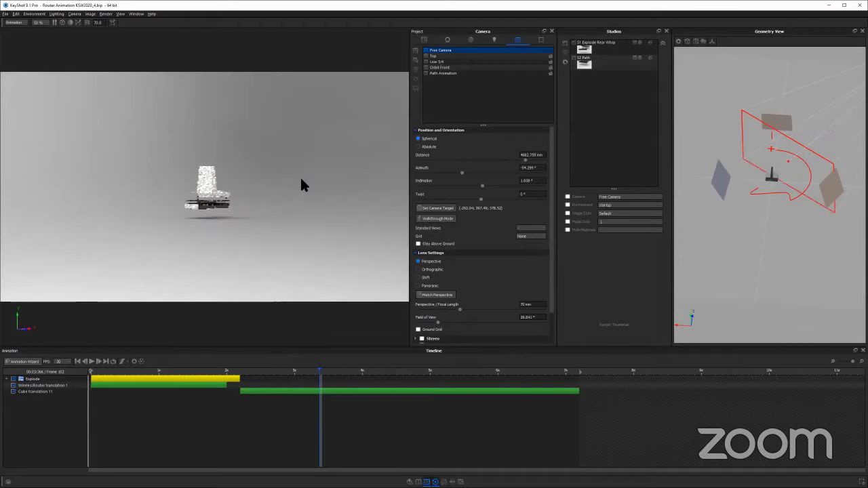
left_click_drag(295, 226, 320, 188)
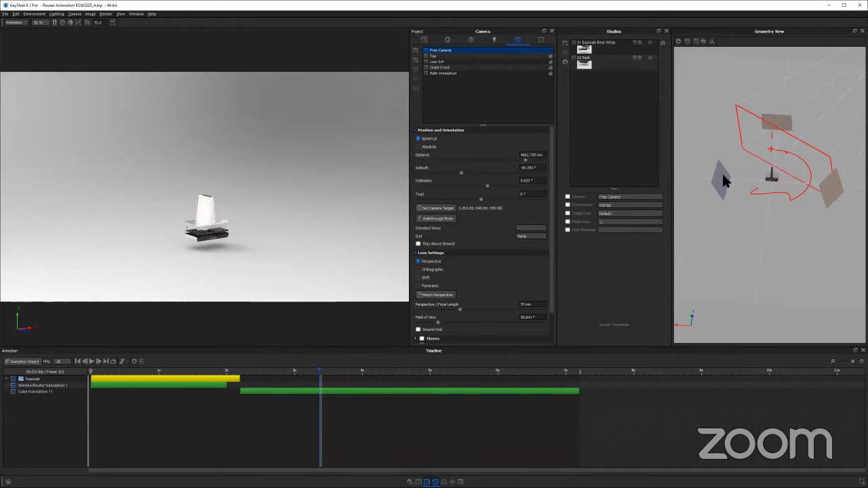
Turn on Visible to Camera for the area light planes around the router
left_click(447, 40)
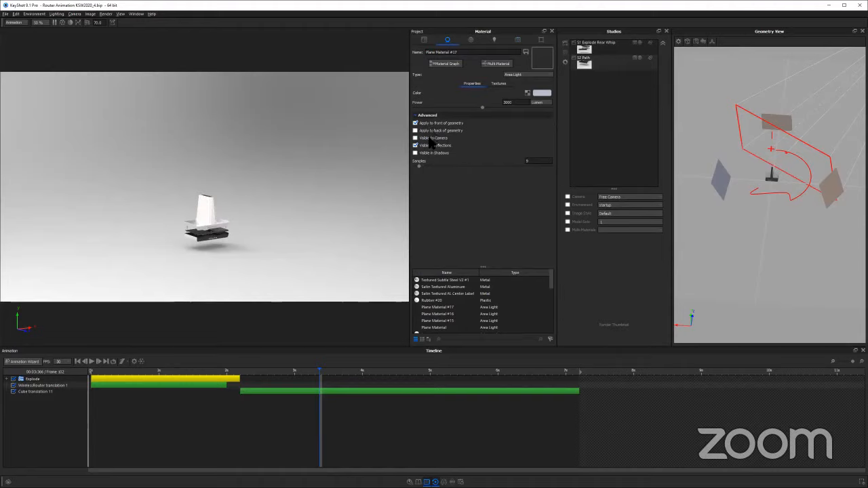
left_click(432, 138)
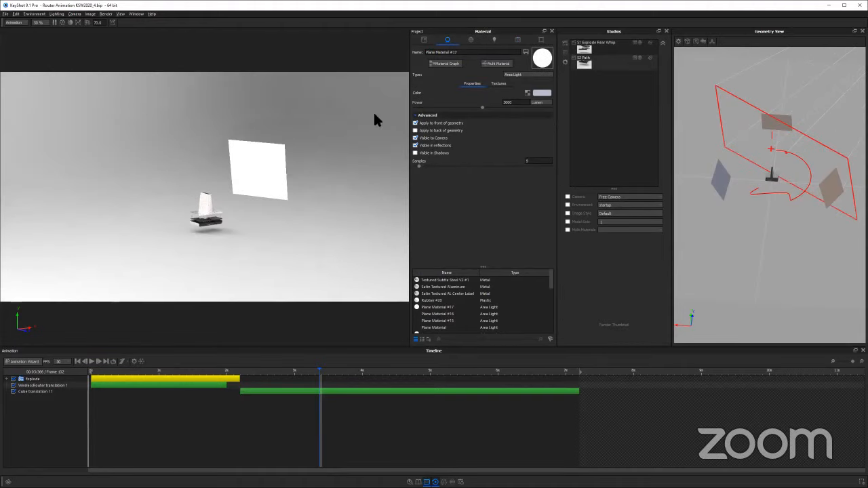
double_click(765, 124)
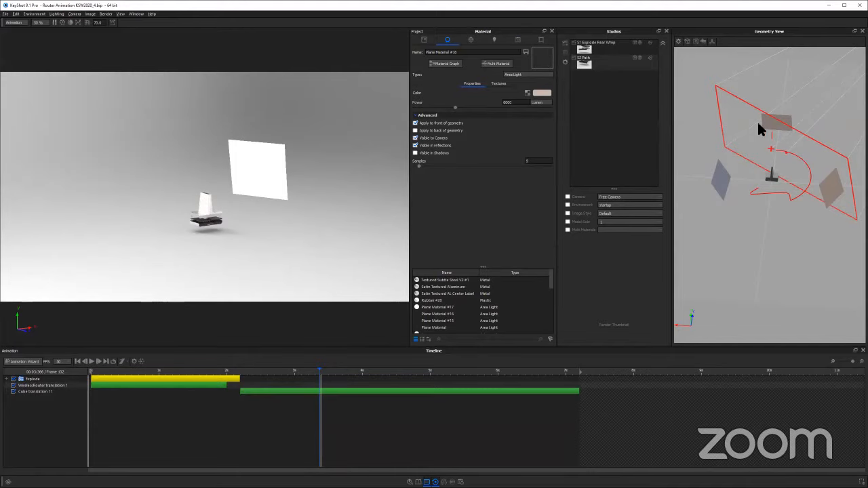
left_click(418, 138)
double_click(297, 167)
left_click(416, 137)
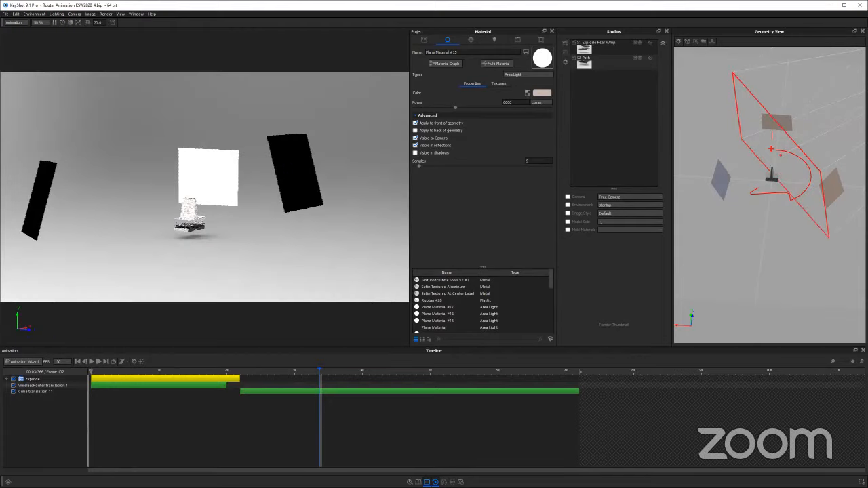
Switch the scene to the Black environment and inspect the router lit only by the area light planes
left_click(470, 39)
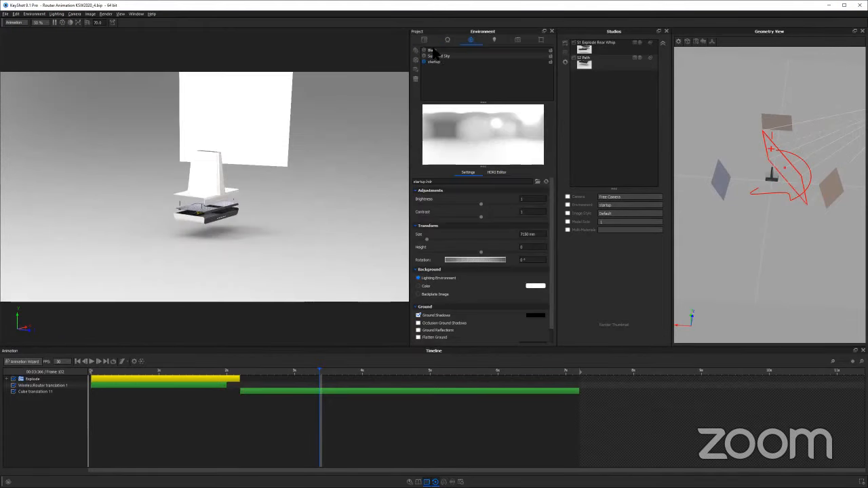
left_click(434, 50)
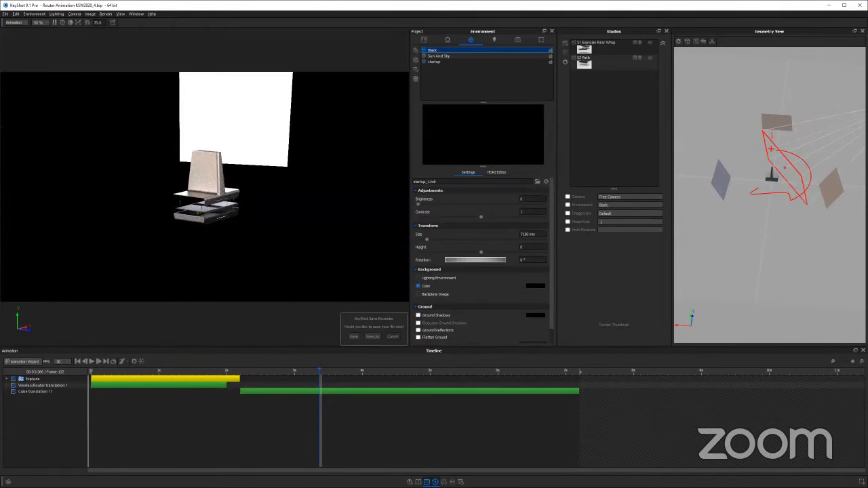
scroll(342, 155, "up", 5)
left_click_drag(342, 154, 319, 130)
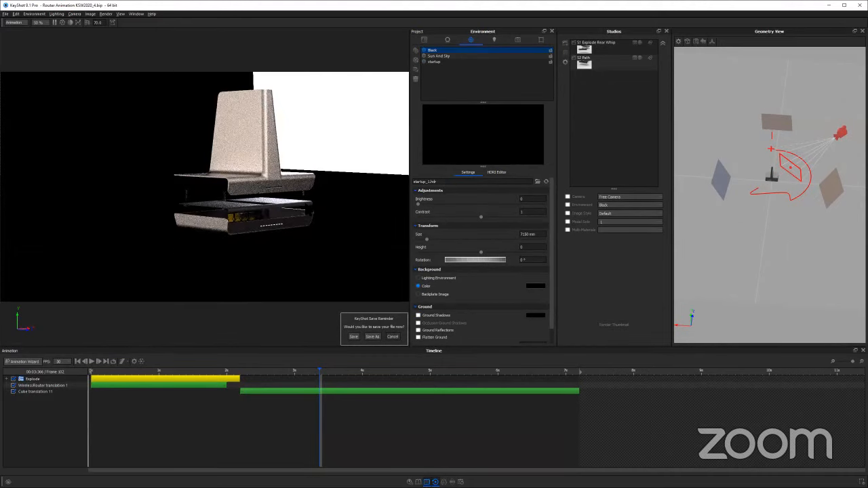
scroll(263, 188, "up", 3)
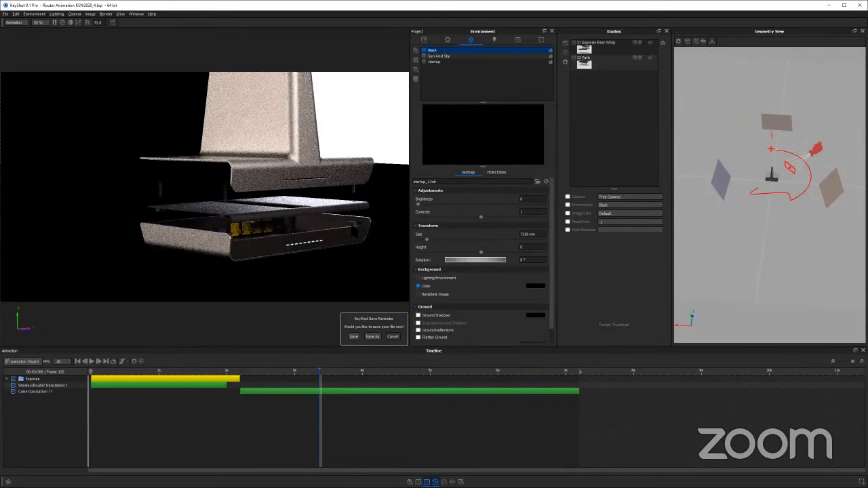
scroll(291, 171, "down", 5)
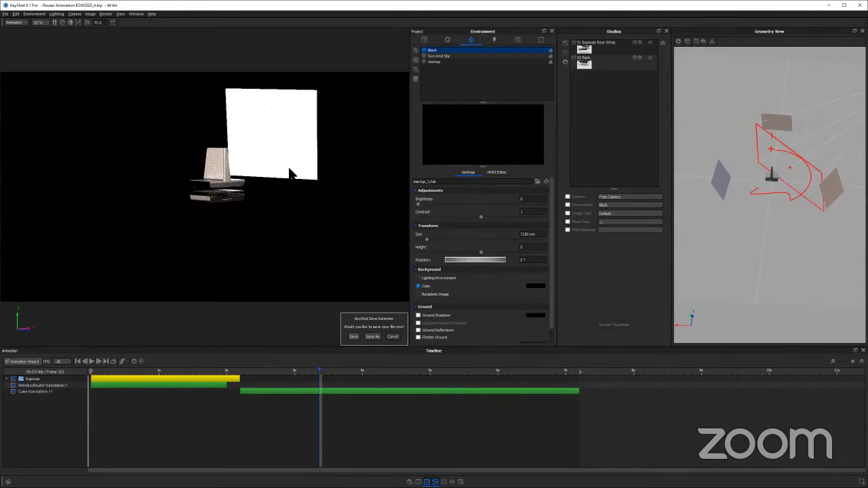
Turn off Visible to Camera for the area light planes around the router
double_click(296, 173)
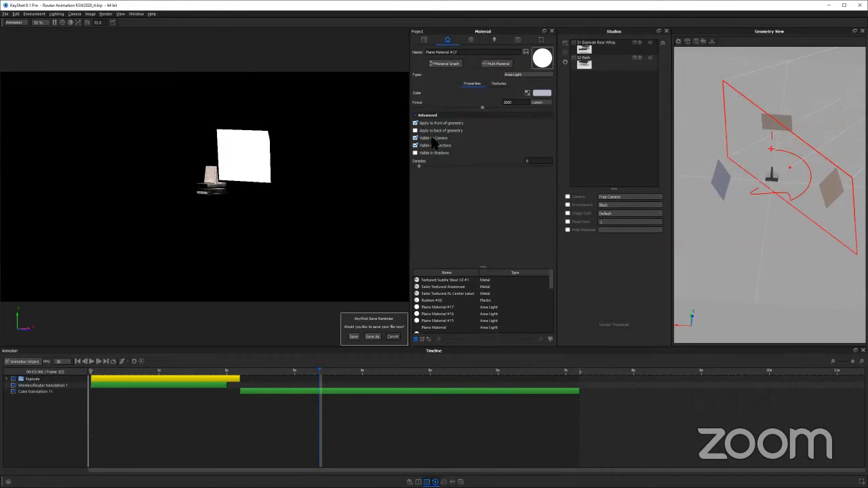
left_click(415, 138)
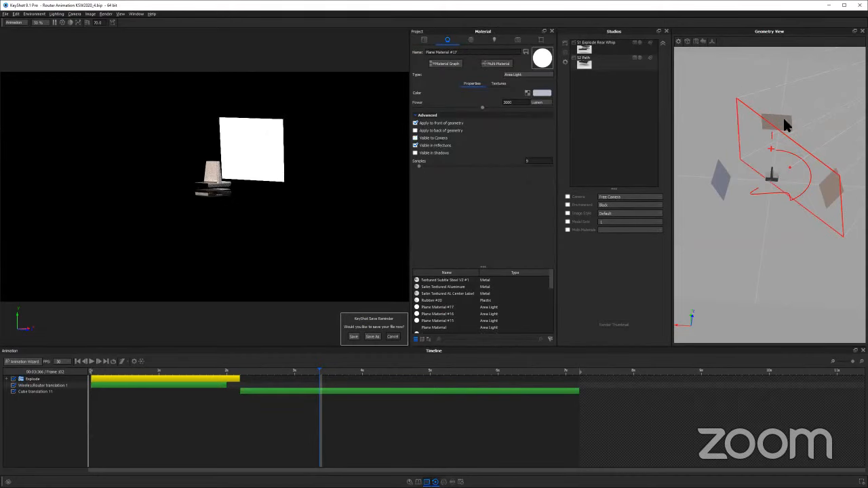
double_click(719, 178)
double_click(826, 192)
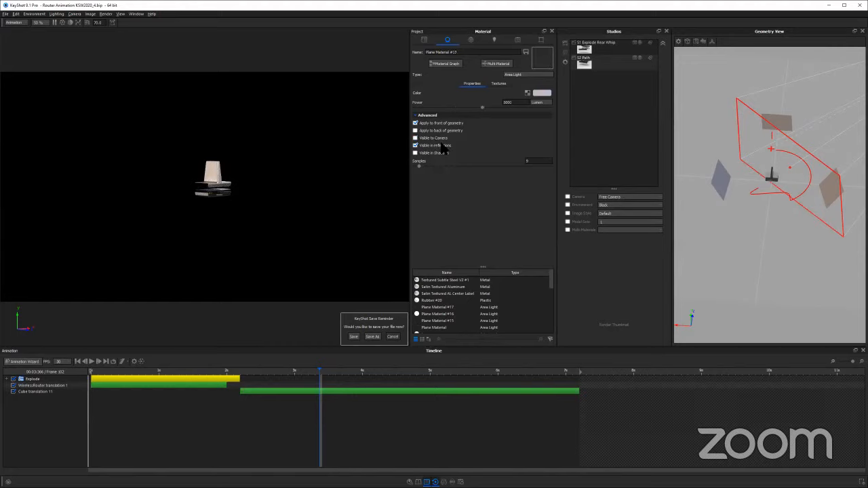
left_click(427, 138)
Examine the area lights' effect on the router from several distances and view the material of its metal cover
scroll(204, 187, "up", 5)
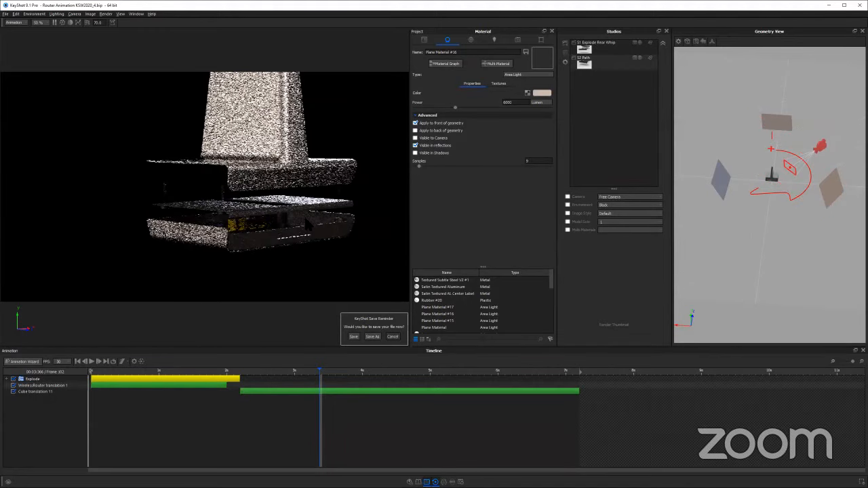
scroll(204, 187, "down", 1)
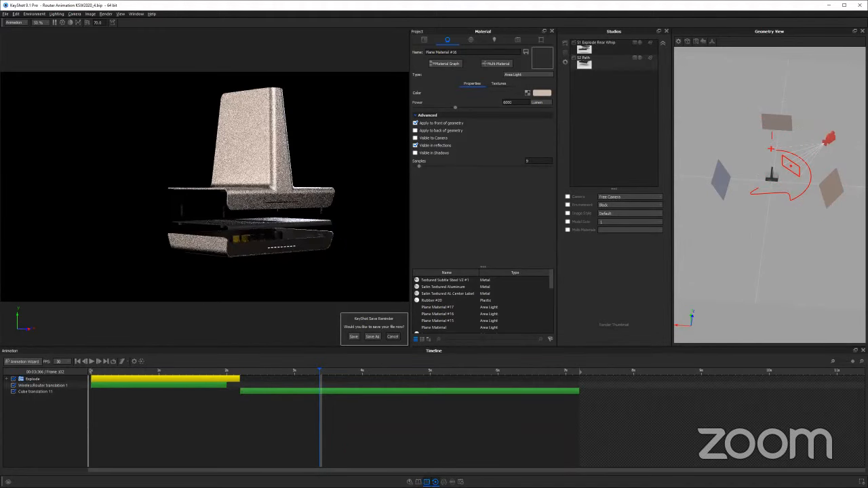
left_click_drag(299, 157, 296, 176)
scroll(269, 174, "down", 3)
double_click(263, 177)
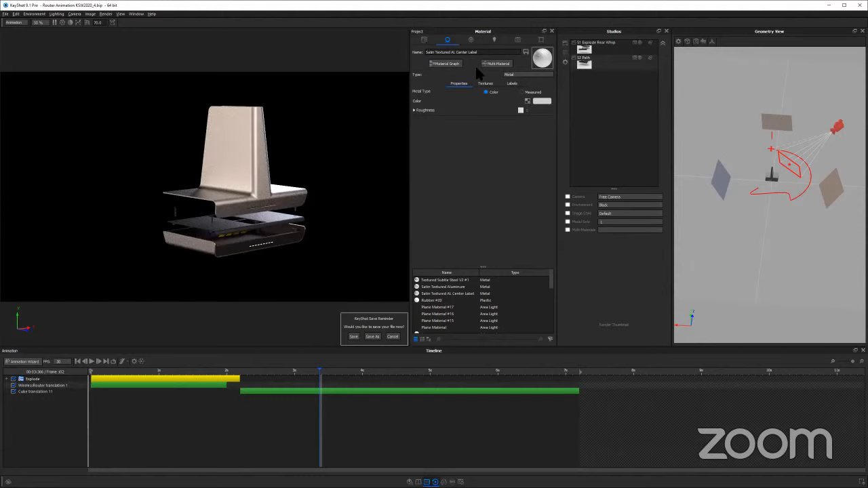
Add a Rotation animation to the first Plane light in the Lights group
left_click(423, 40)
left_click(426, 73)
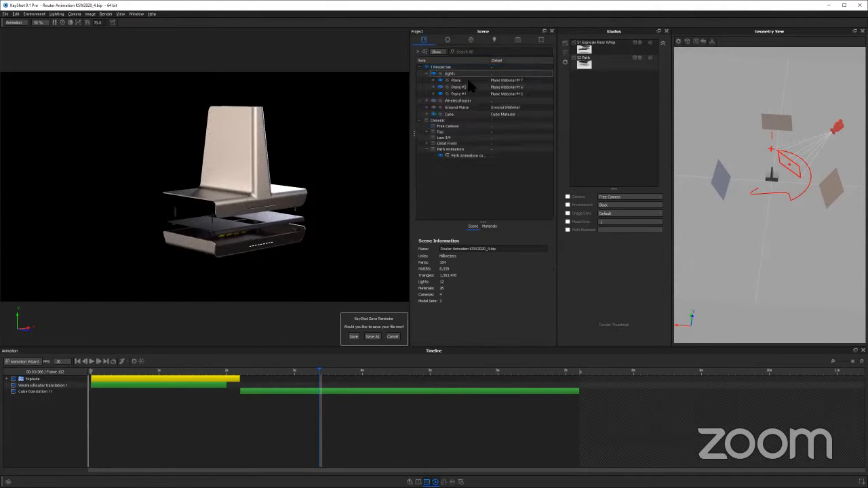
left_click(467, 79)
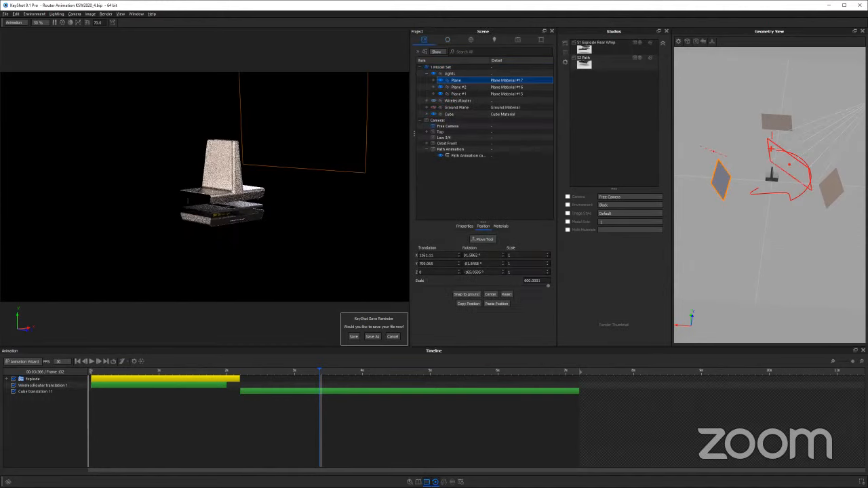
right_click(457, 84)
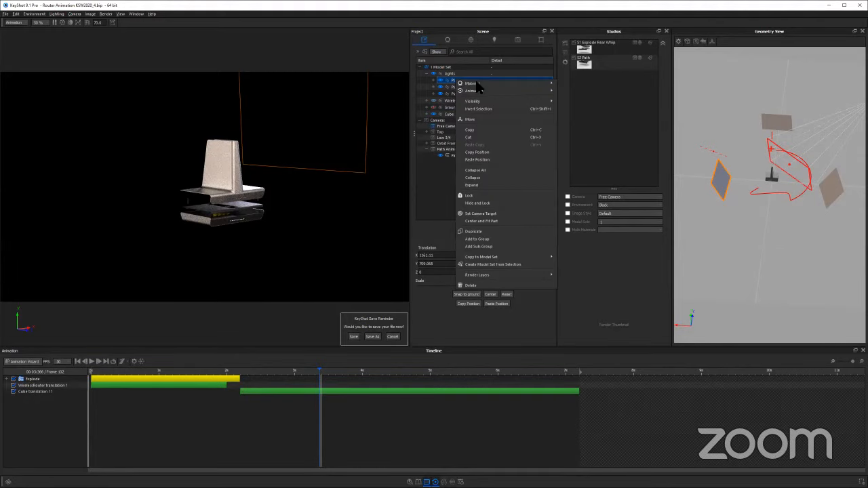
mouse_move(478, 92)
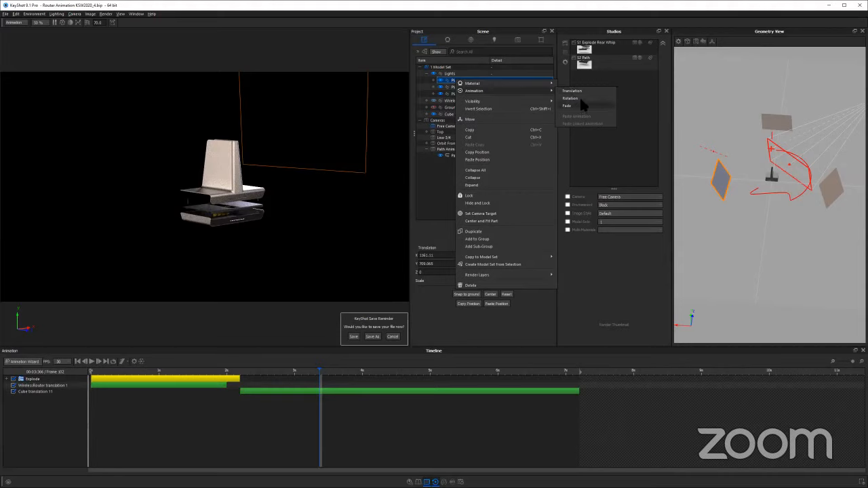
left_click(573, 98)
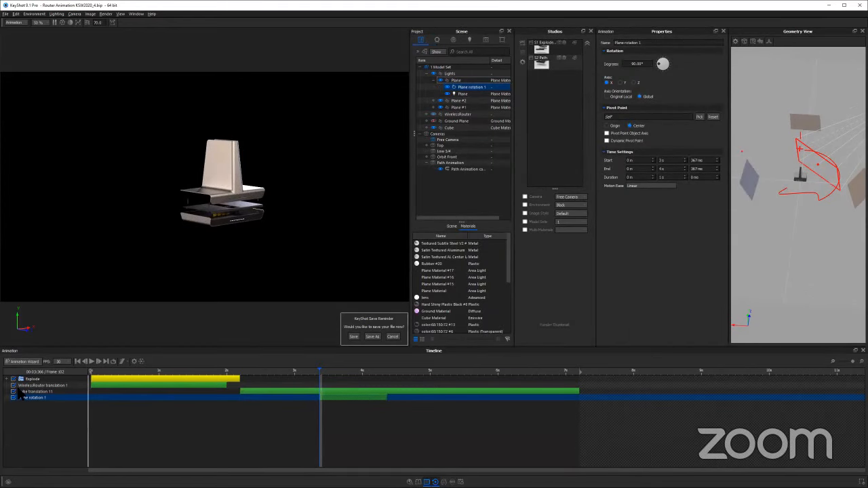
left_click(24, 391)
scroll(233, 190, "up", 3)
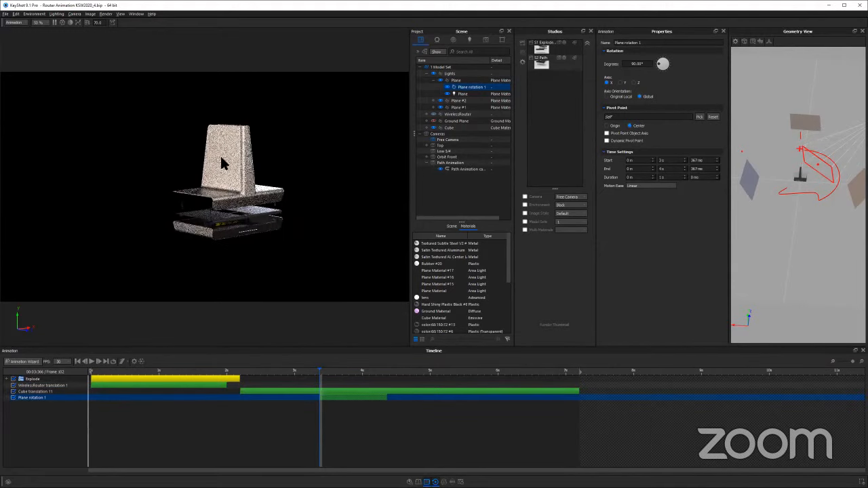
middle_click_drag(221, 157, 200, 147)
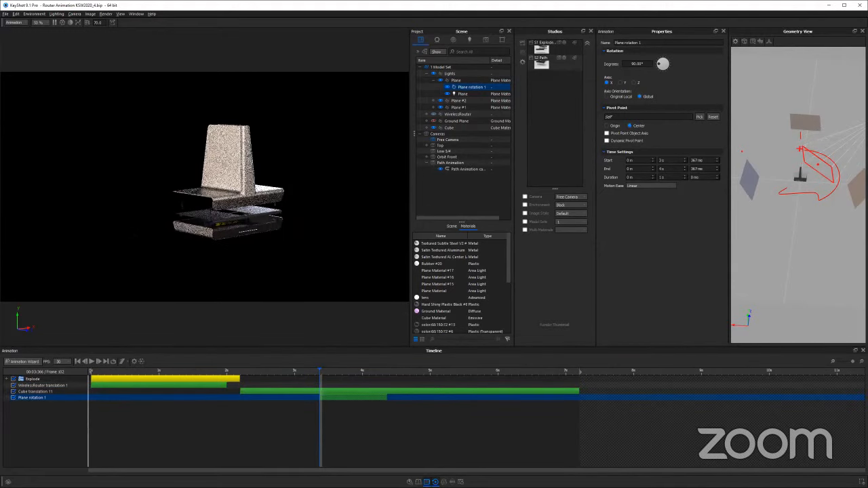
Hide the Plane #2 and Plane #1 lights, leaving only the first Plane light on the router
left_click(463, 94)
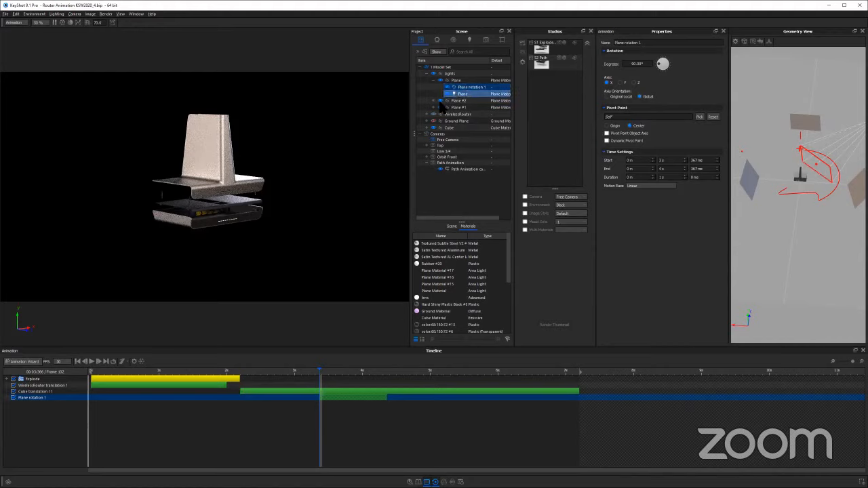
left_click(440, 107)
left_click(454, 80)
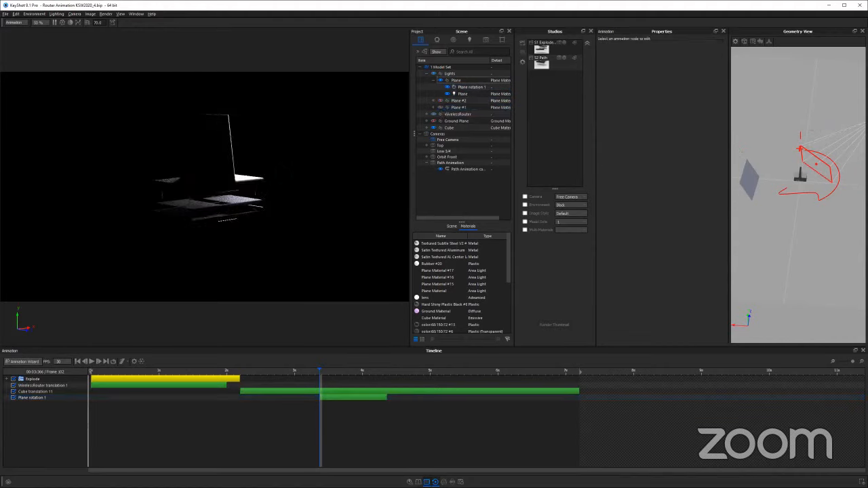
Select the Plane light's rotation animation and scrub through its start to check how the light moves
left_click(305, 398)
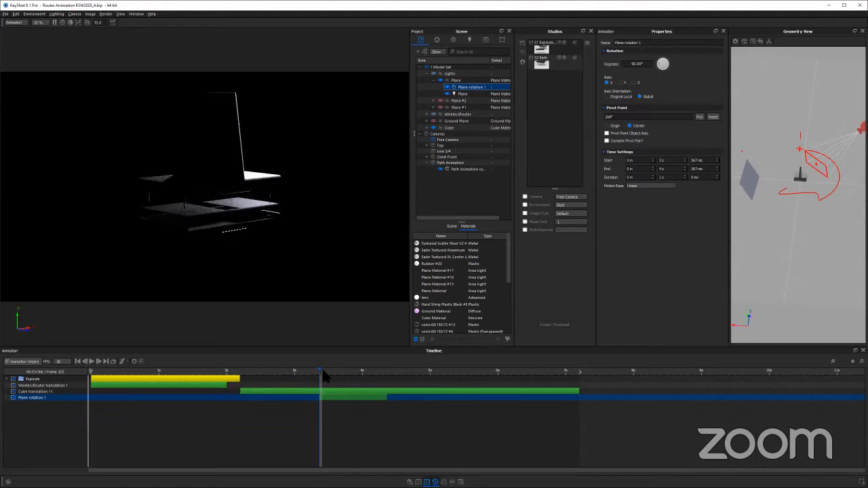
left_click(329, 372)
left_click(347, 370)
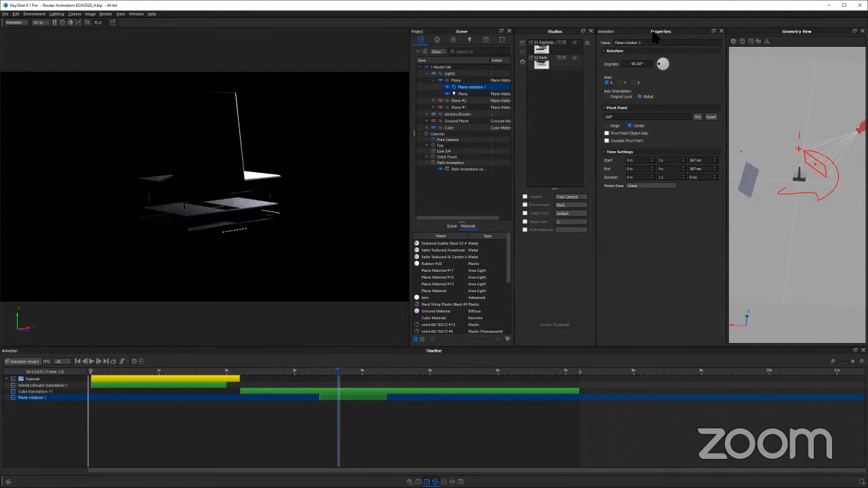
Dock the animation Properties panel beside the Timeline, widen the Geometry View, and scrub within the Plane light's rotation
left_click_drag(661, 31, 806, 395)
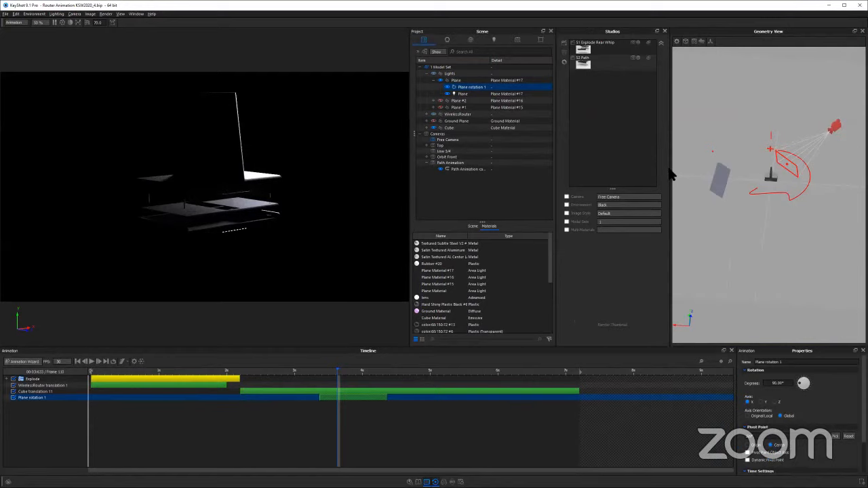
left_click_drag(670, 172, 622, 178)
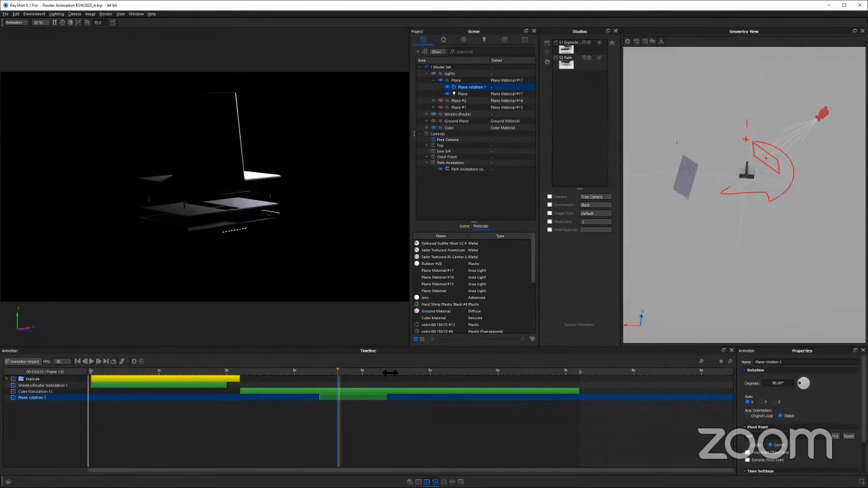
left_click_drag(338, 371, 347, 370)
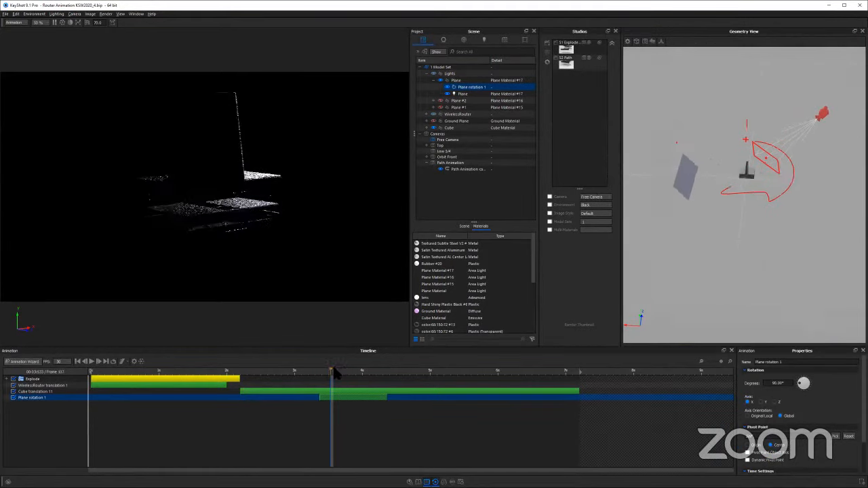
left_click(333, 372)
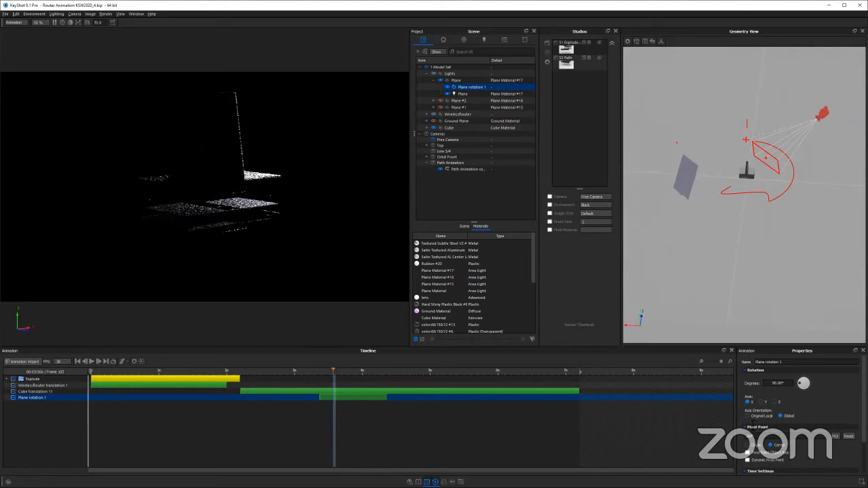
Set the Tower Shell as the pivot point of the Plane light's rotation, and scrub the timeline to check it
left_click(771, 384)
scroll(752, 402, "down", 1)
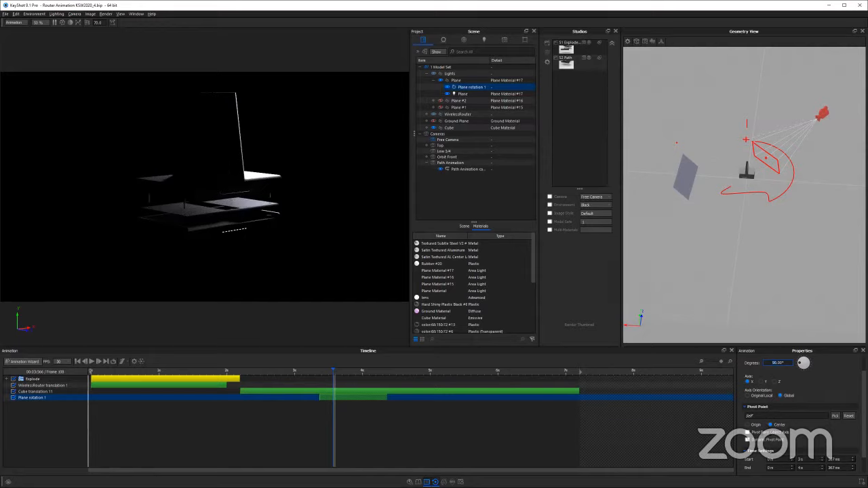
left_click(835, 416)
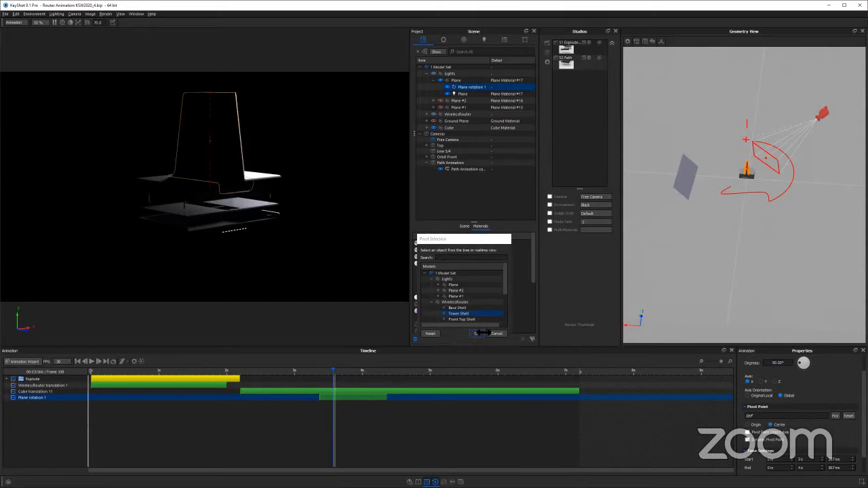
left_click(478, 333)
left_click_drag(341, 364, 383, 370)
left_click(328, 370)
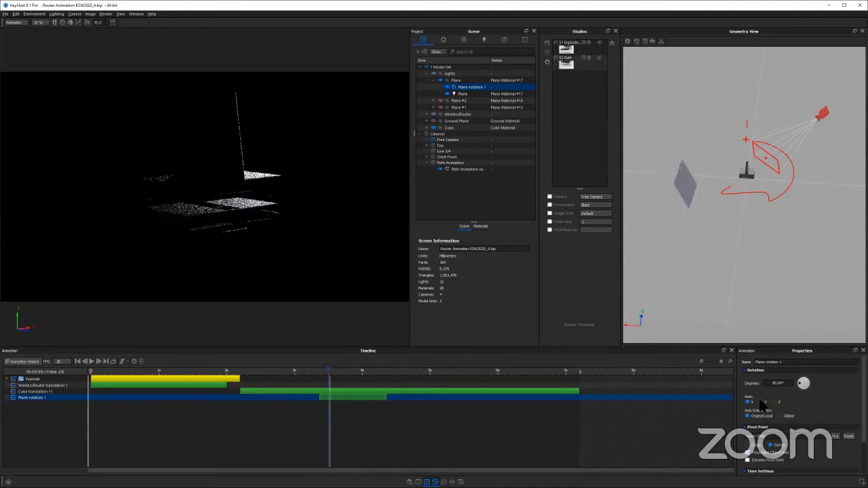
Set the Plane light's rotation axis to Y and its angle to -90°, and move the playhead to the rotation's end
left_click_drag(372, 382, 337, 371)
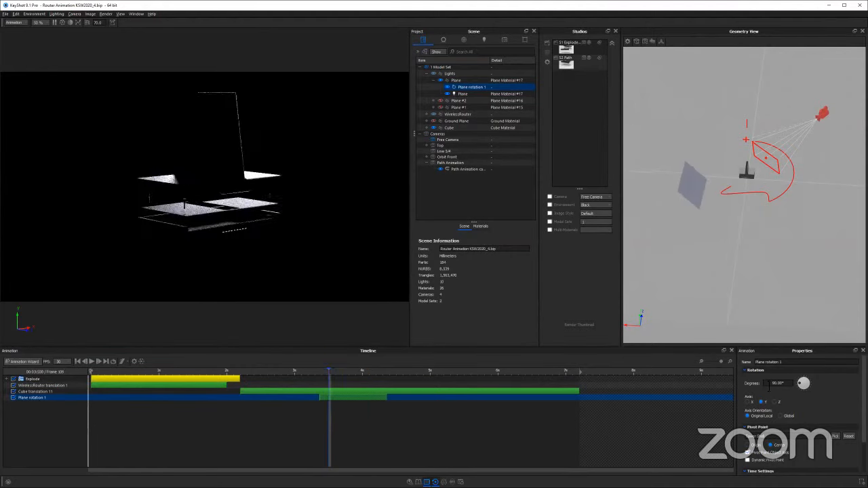
left_click(767, 384)
type("-")
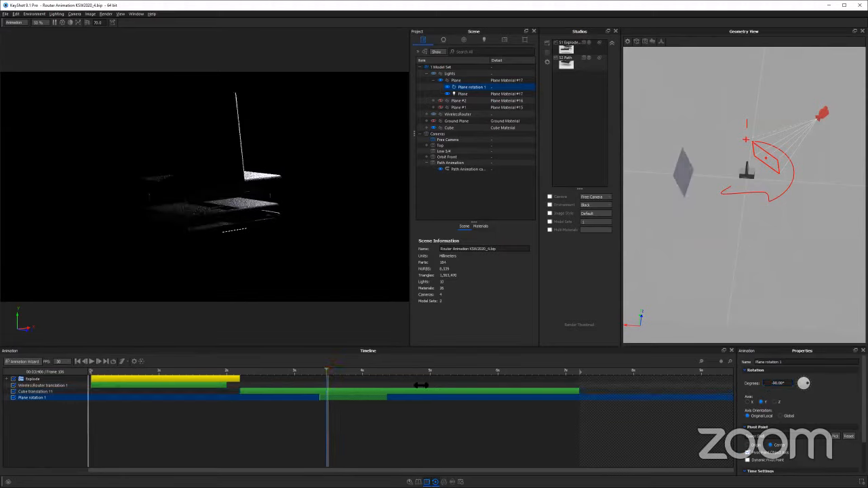
left_click(388, 391)
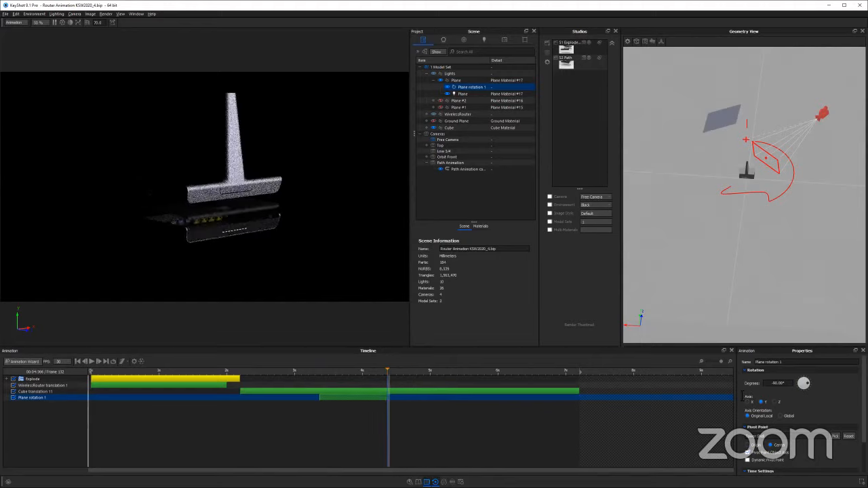
Set the Plane light's rotation angle to -180°
double_click(775, 383)
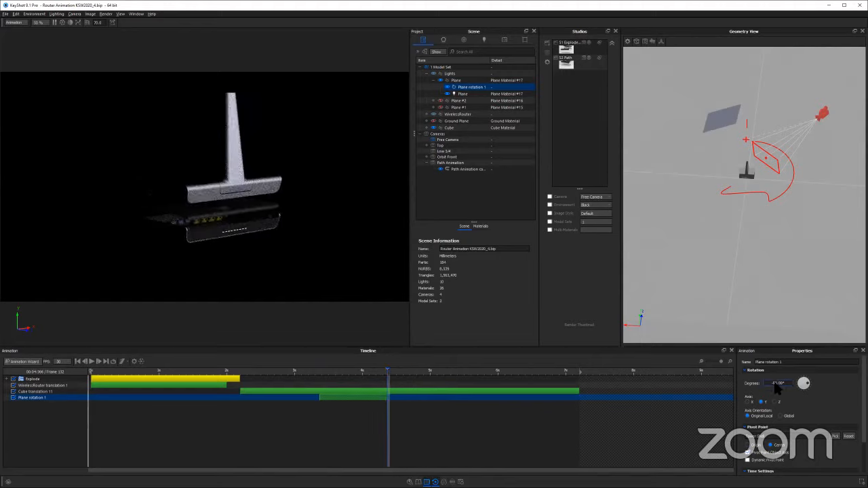
type("-180")
key("Return")
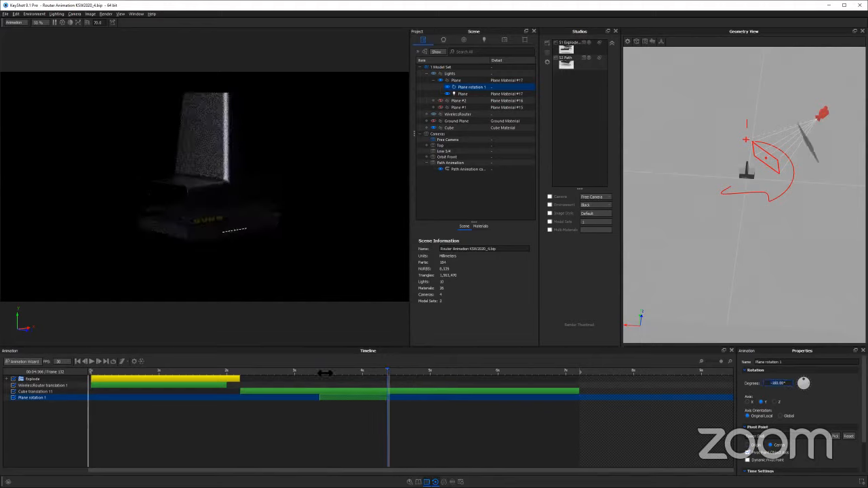
Scrub repeatedly across the Plane light's rotation and examine the light sweeping around the router, including a closer camera view
left_click(319, 373)
left_click_drag(380, 377, 324, 378)
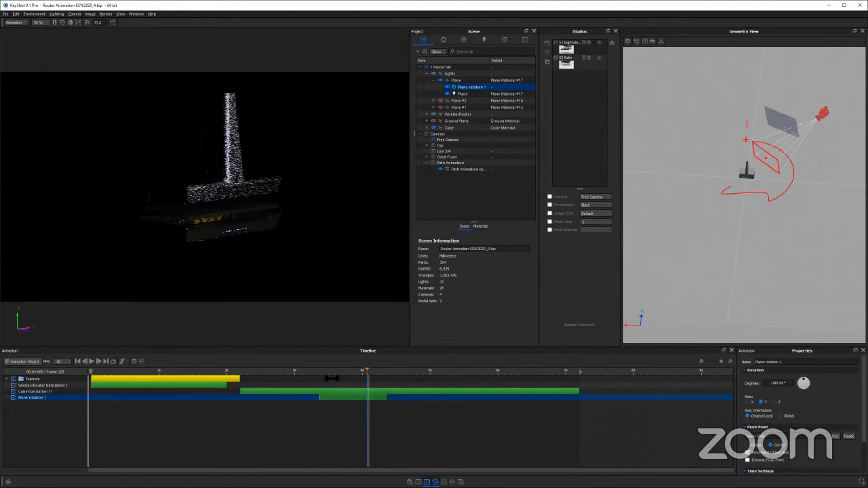
left_click_drag(411, 376, 343, 370)
left_click_drag(401, 369, 322, 368)
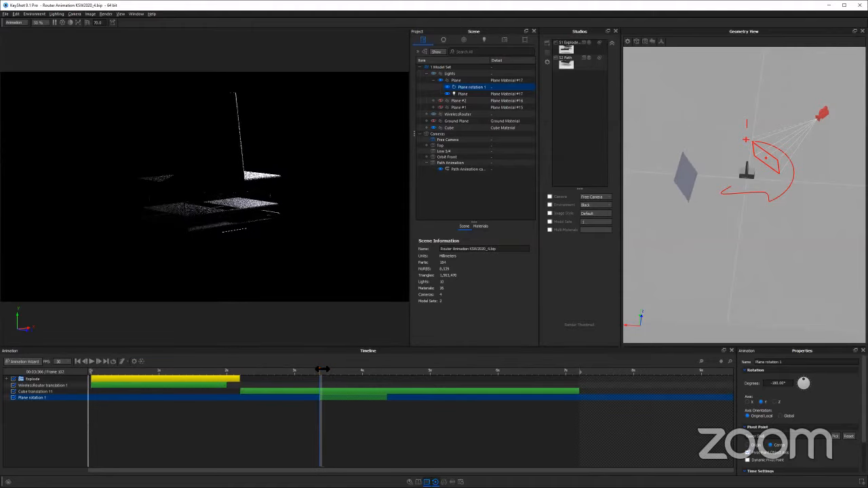
scroll(181, 135, "up", 2)
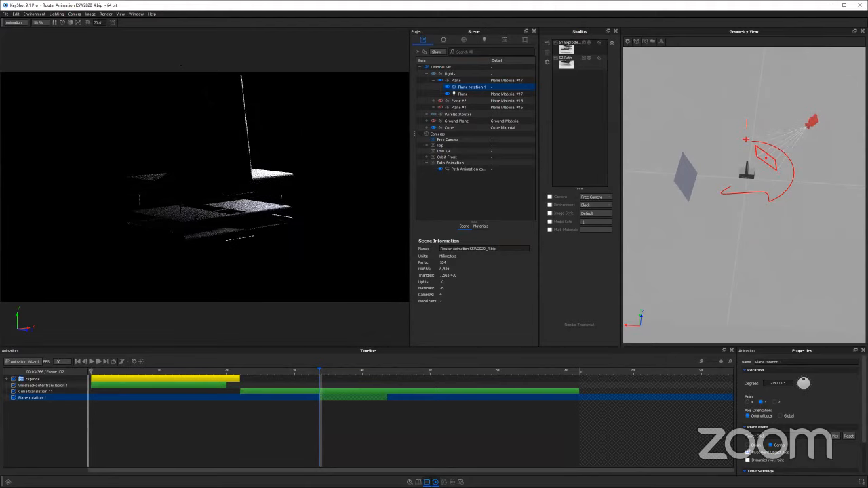
left_click_drag(181, 53, 181, 66)
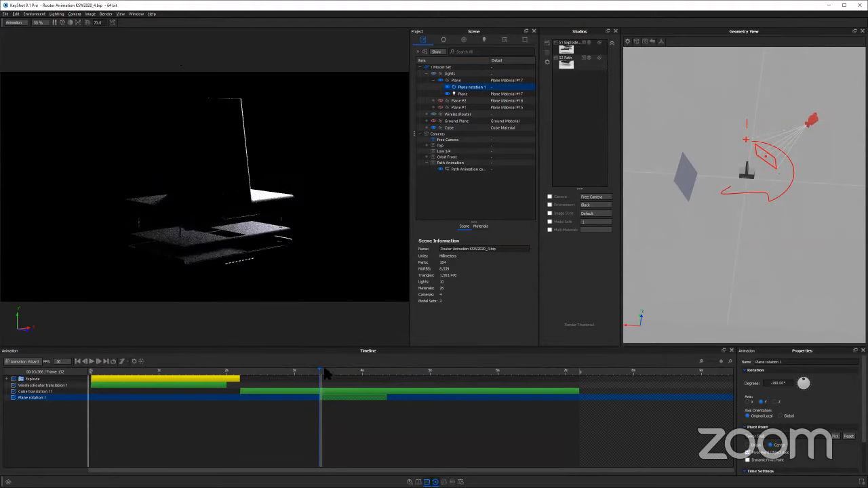
left_click_drag(326, 372, 415, 373)
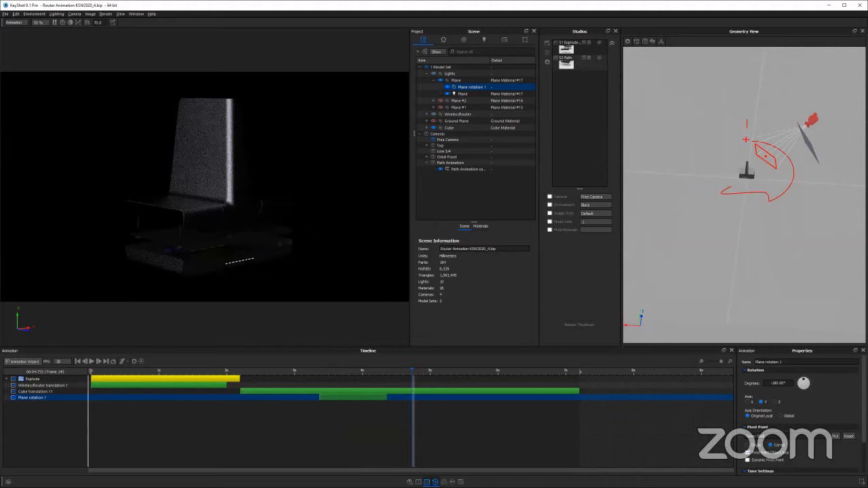
Open the first Plane light's area light material in the Material Graph and add a Curve Fade animation node
left_click(463, 94)
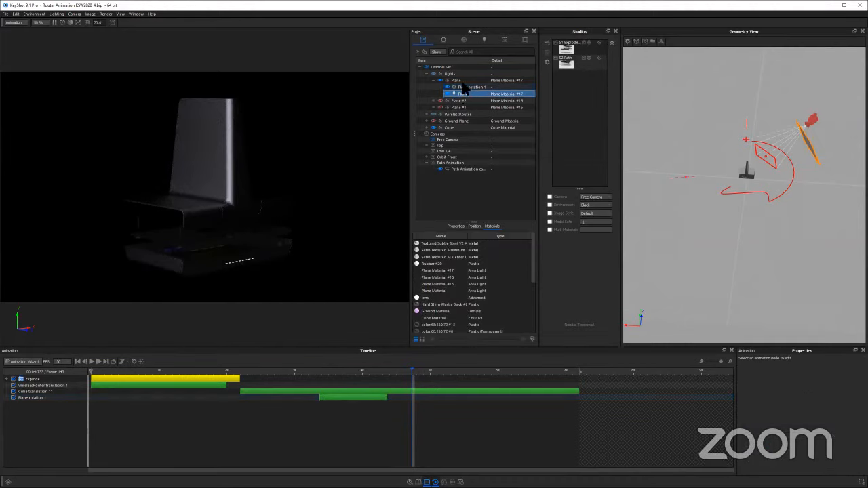
double_click(457, 93)
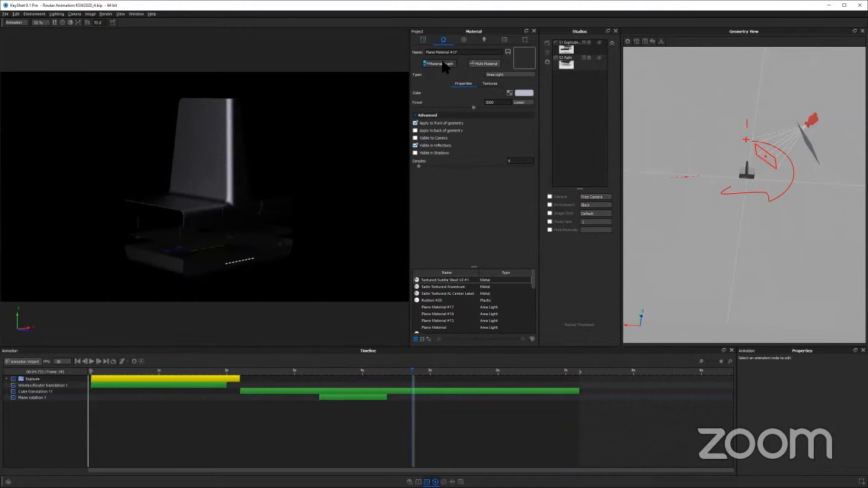
left_click(442, 63)
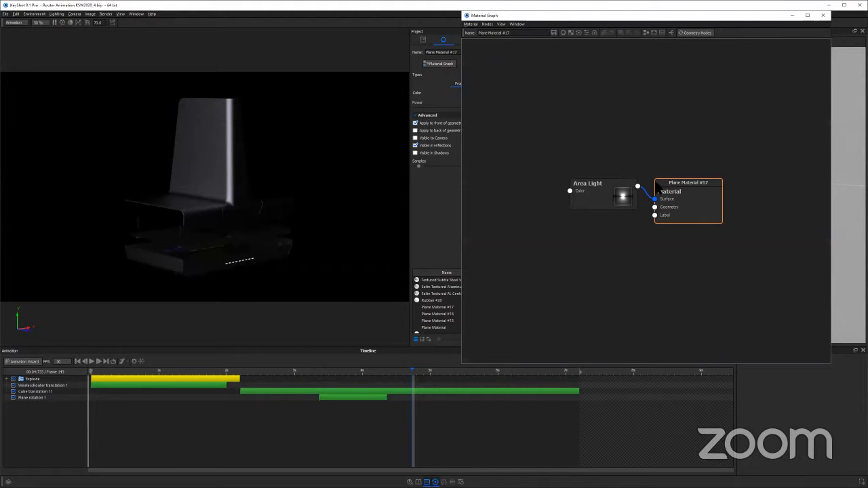
right_click(564, 238)
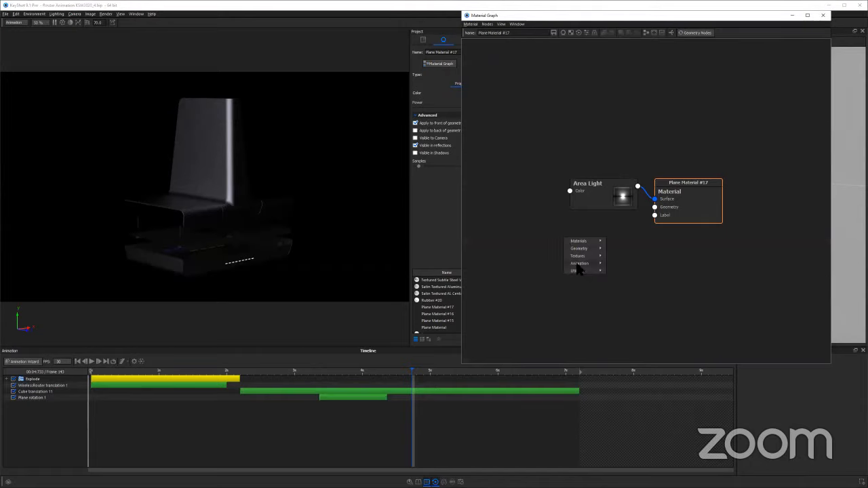
mouse_move(580, 263)
left_click(620, 266)
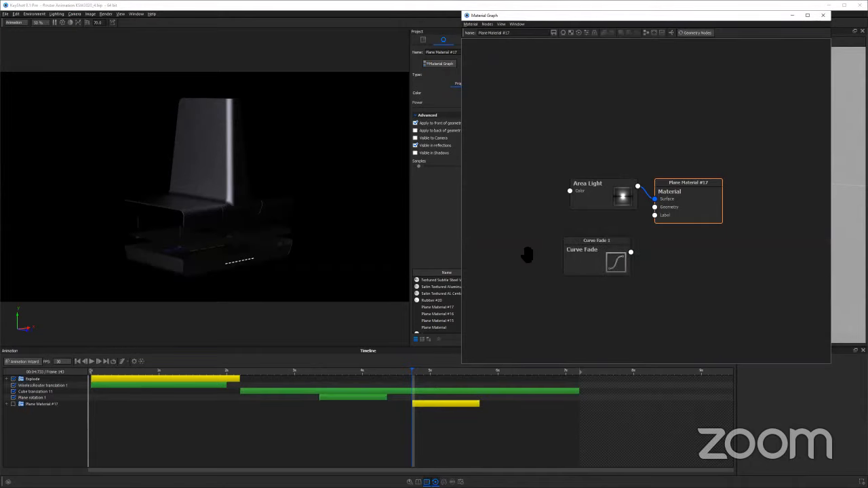
Connect the Curve Fade node to the Area Light's Power input and rearrange the nodes in the graph
left_click_drag(527, 255, 610, 242)
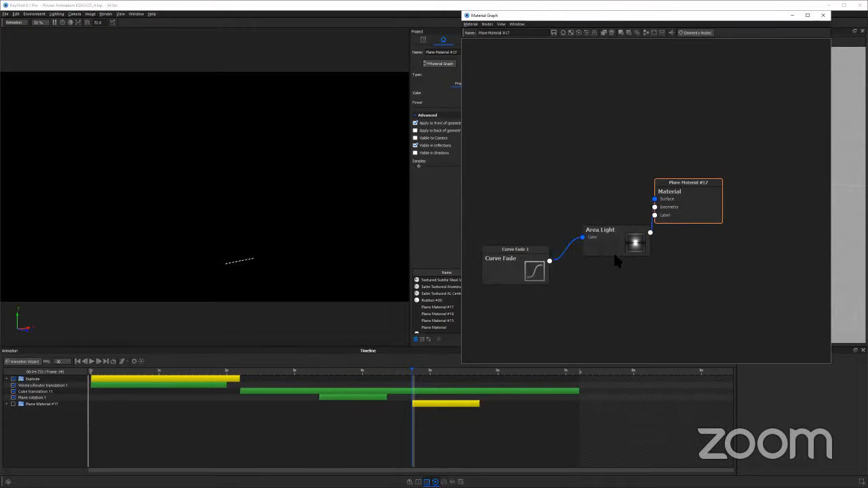
left_click(622, 254)
left_click_drag(557, 241, 533, 188)
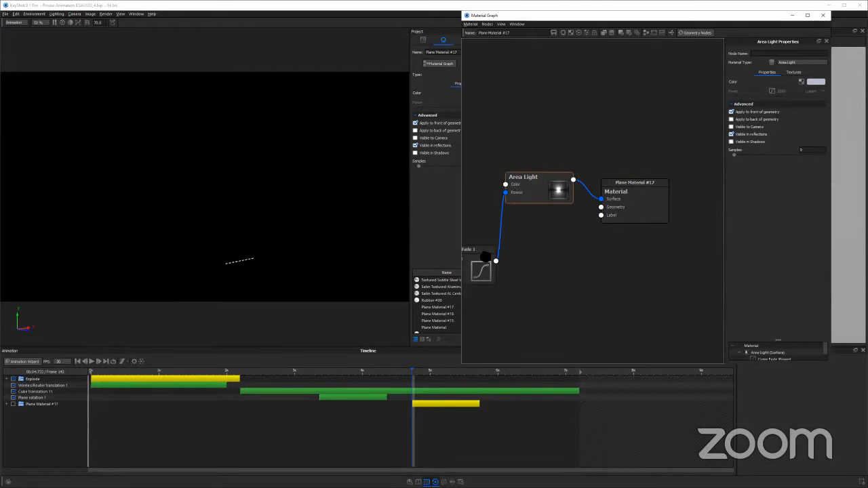
left_click_drag(486, 257, 539, 251)
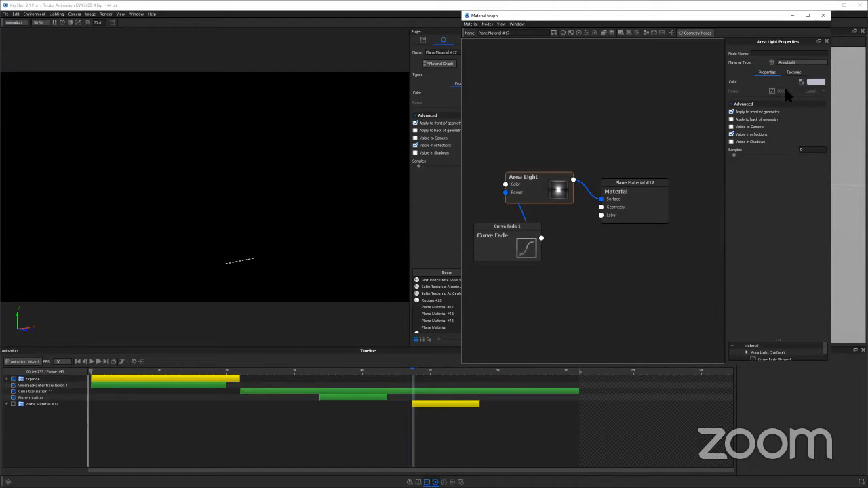
Set the Curve Fade's starting keyframe value to 3000, fit the curve in its editor and enlarge the graph area
left_click(503, 235)
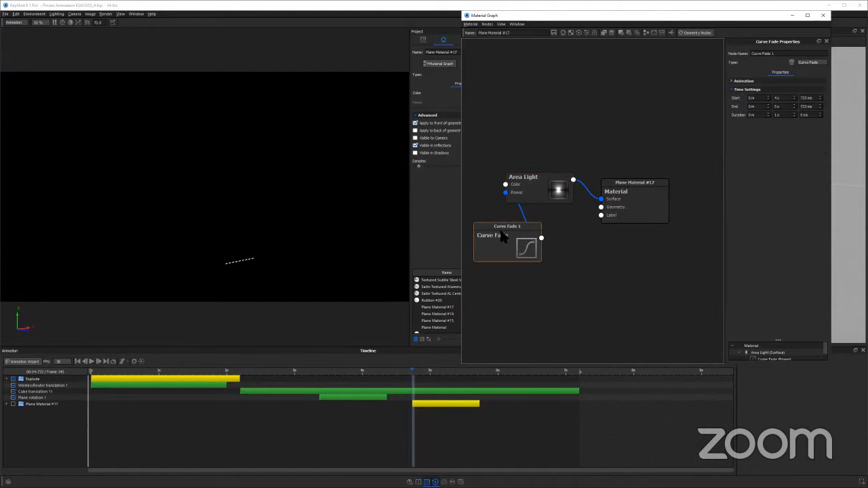
left_click(733, 81)
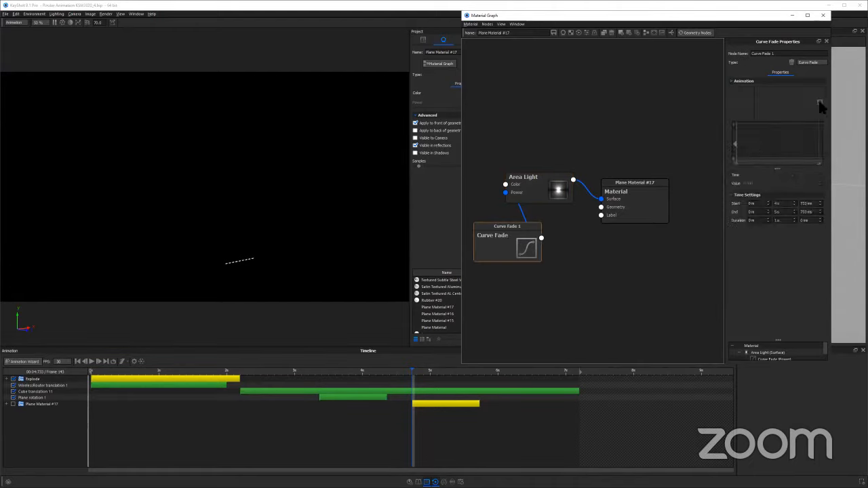
left_click(819, 103)
left_click(737, 162)
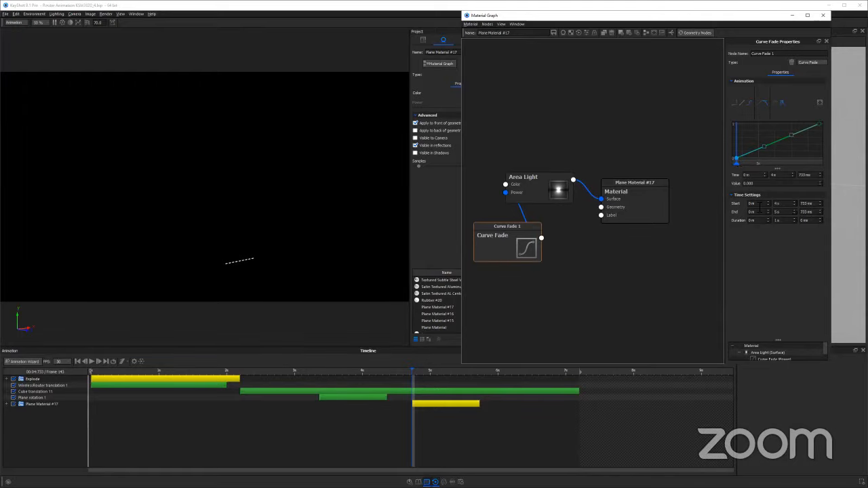
type("1000")
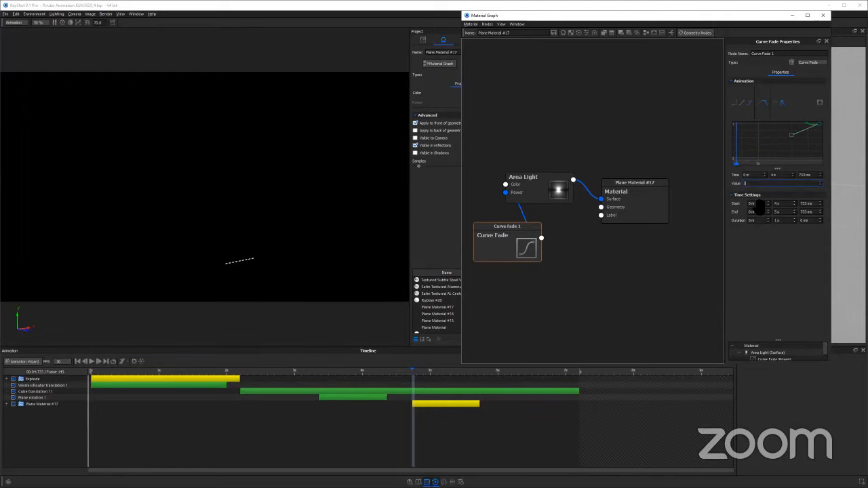
key("Return")
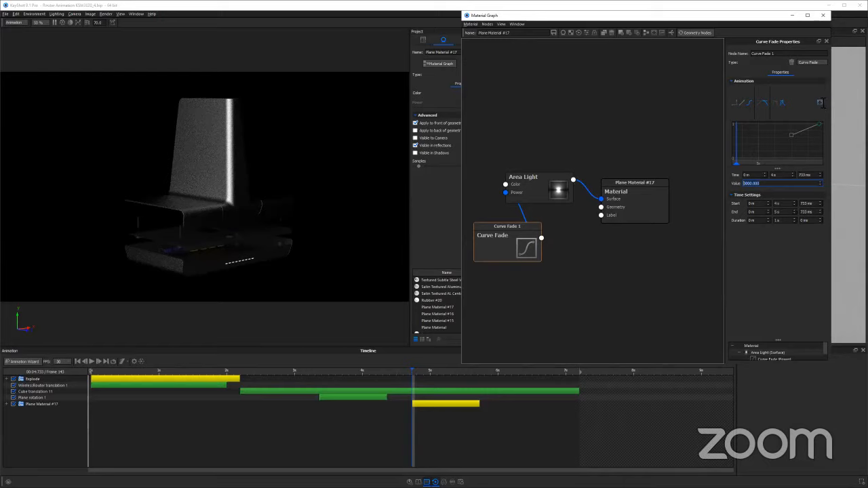
left_click(819, 99)
left_click(778, 169)
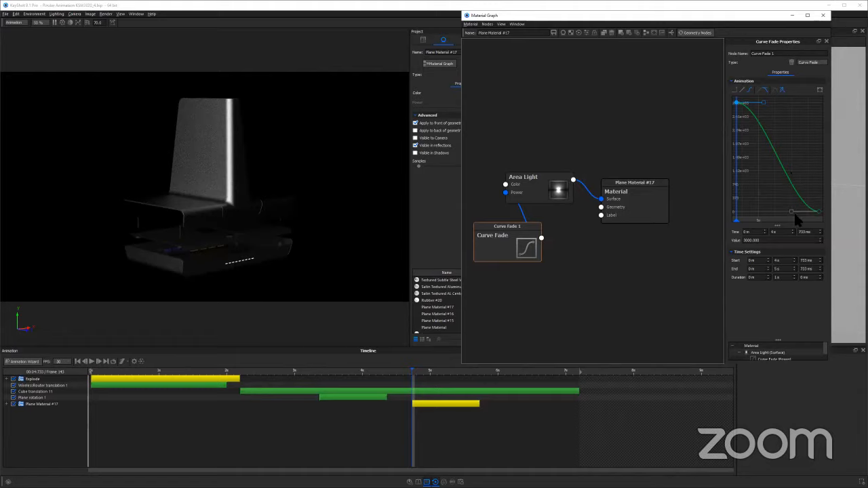
Stretch both Curve Fade tangents so the light's power holds near 3000 and drops steeply at the end, and scrub across the fade
left_click_drag(804, 191, 819, 110)
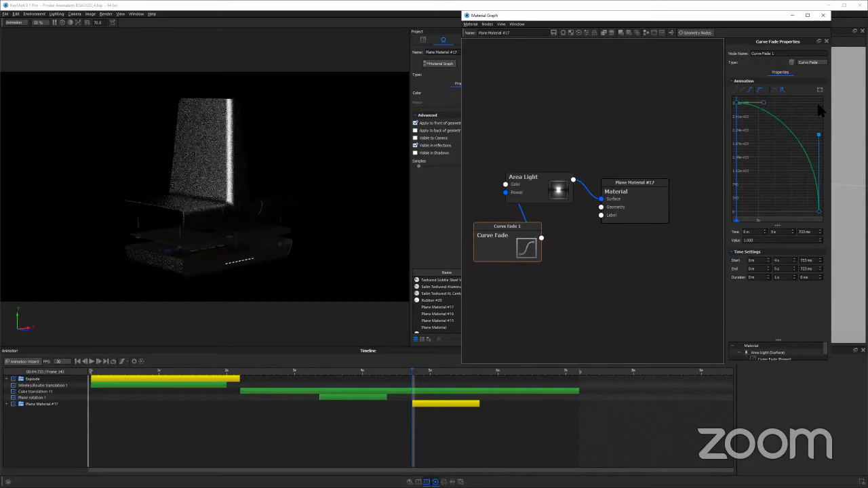
left_click(764, 102)
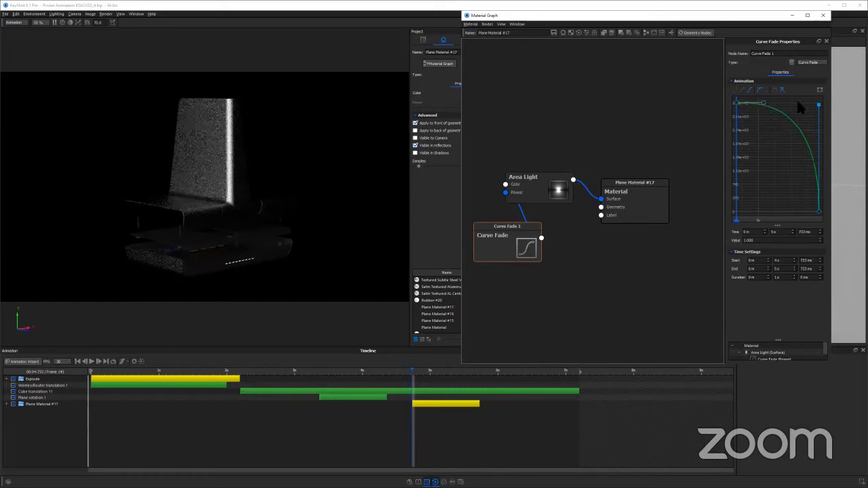
left_click_drag(819, 104, 818, 103)
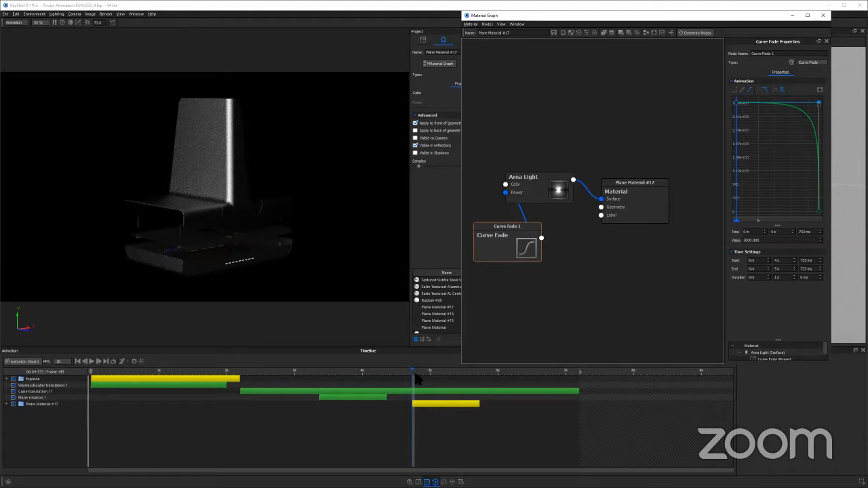
left_click(486, 372)
left_click_drag(417, 372, 463, 373)
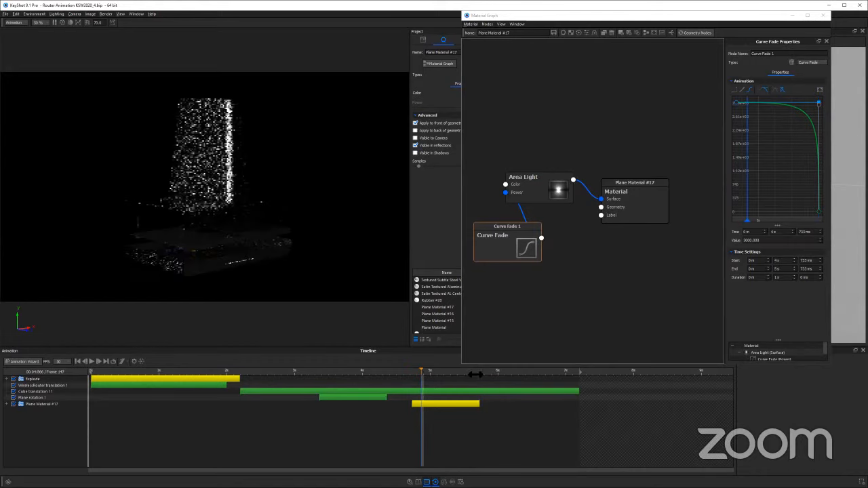
left_click(481, 372)
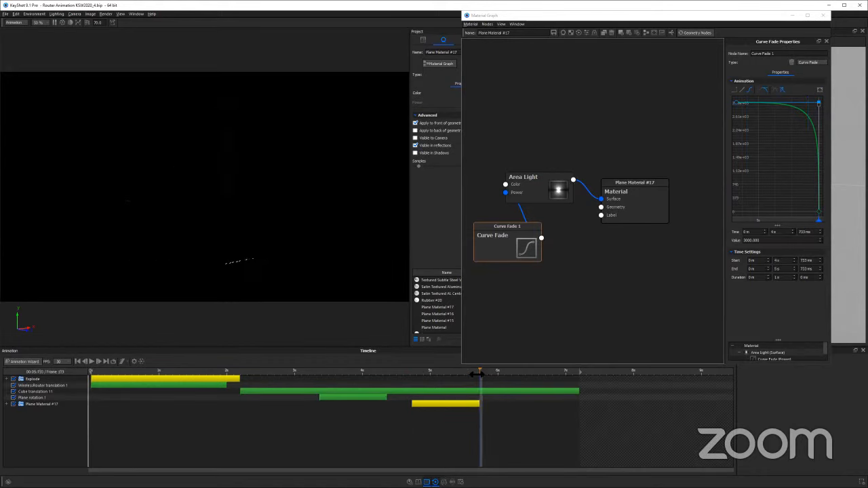
left_click_drag(480, 372, 474, 373)
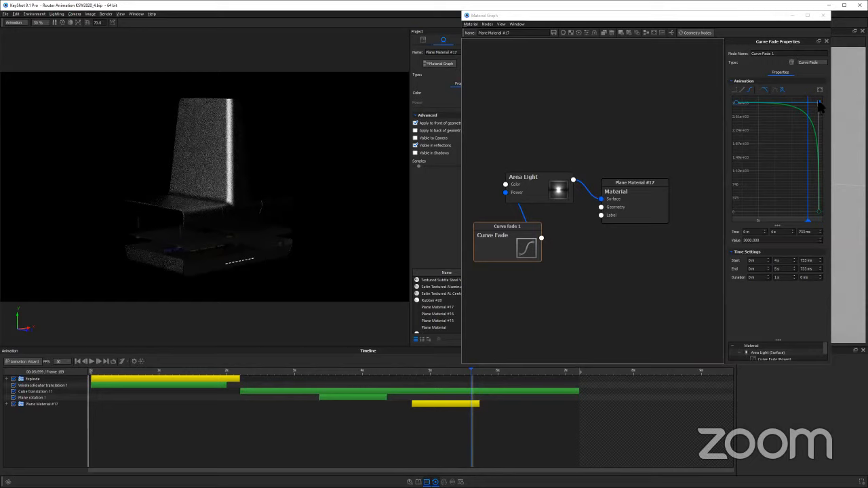
Shorten the starting keyframe's tangent in the Curve Fade for a more gradual power drop, and return to the fade's start
left_click_drag(819, 104, 758, 104)
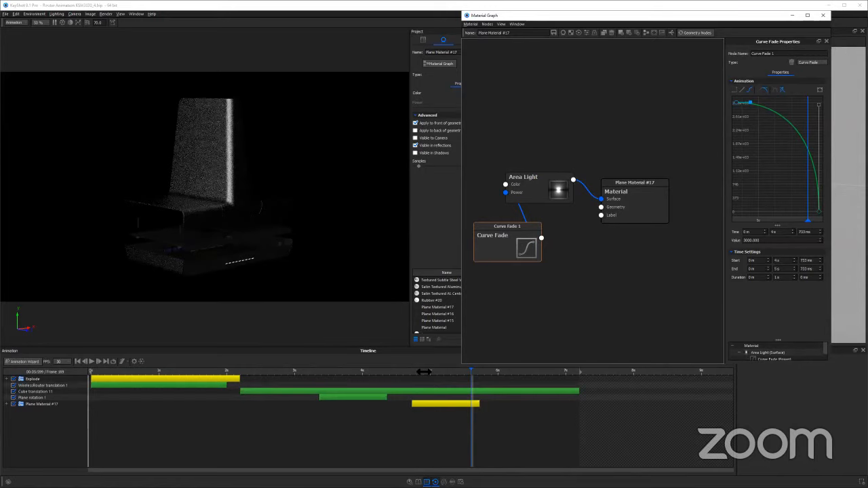
left_click(501, 371)
left_click(422, 371)
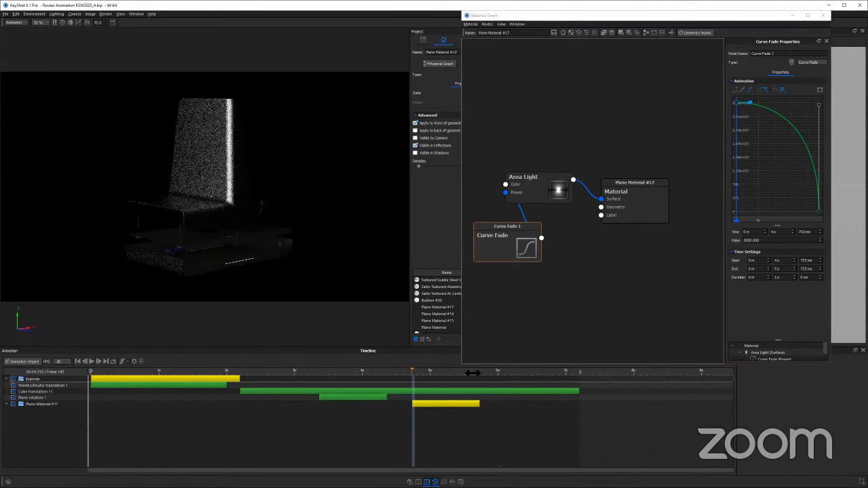
Move the Plane Material #17 fade in the timeline to line up with Plane rotation 1, starting at 3 s 366 ms, and scrub through it
left_click(324, 373)
left_click_drag(324, 375, 317, 375)
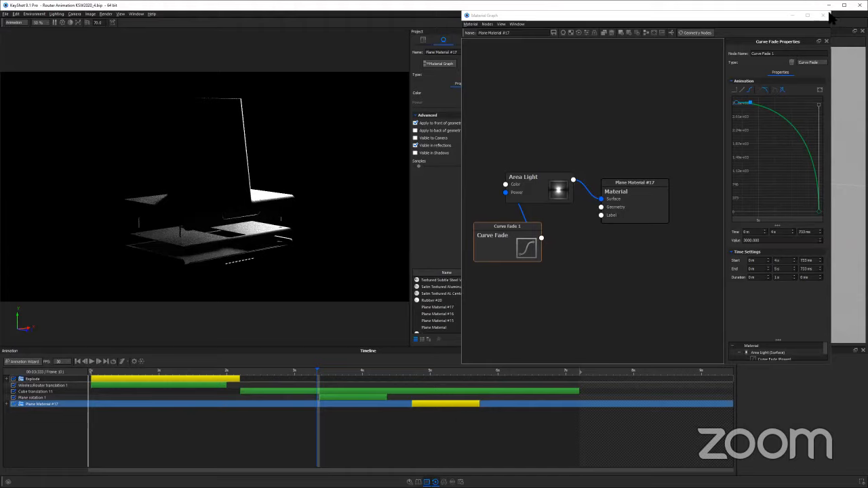
left_click_drag(445, 404, 353, 405)
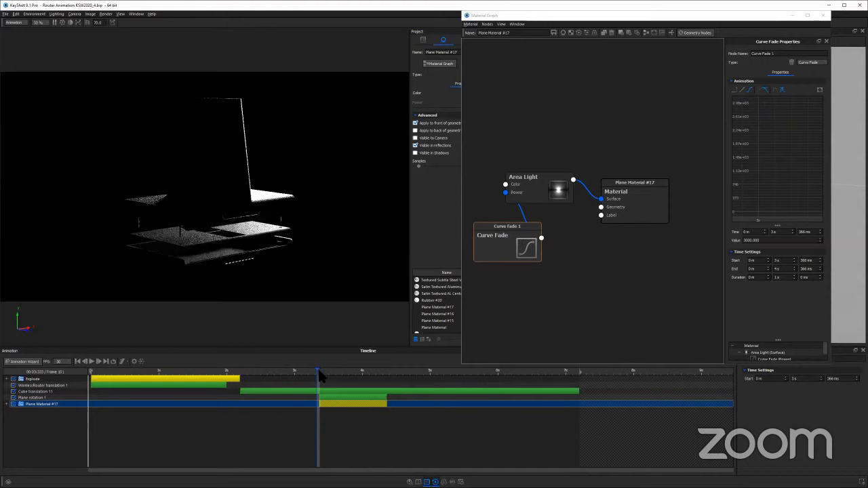
left_click_drag(318, 371, 363, 383)
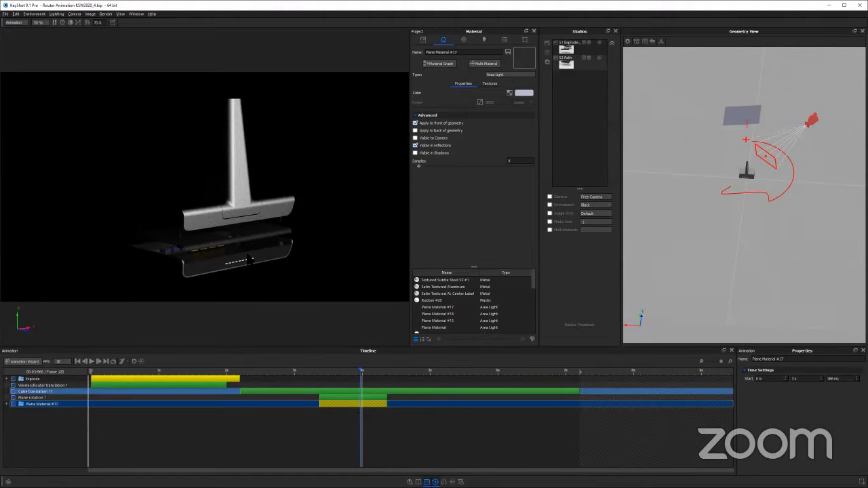
Examine the fading light up close on the router's ports and front, check the fade's curve in the Material Graph, and scrub back near its start
scroll(255, 235, "up", 1)
scroll(255, 236, "up", 2)
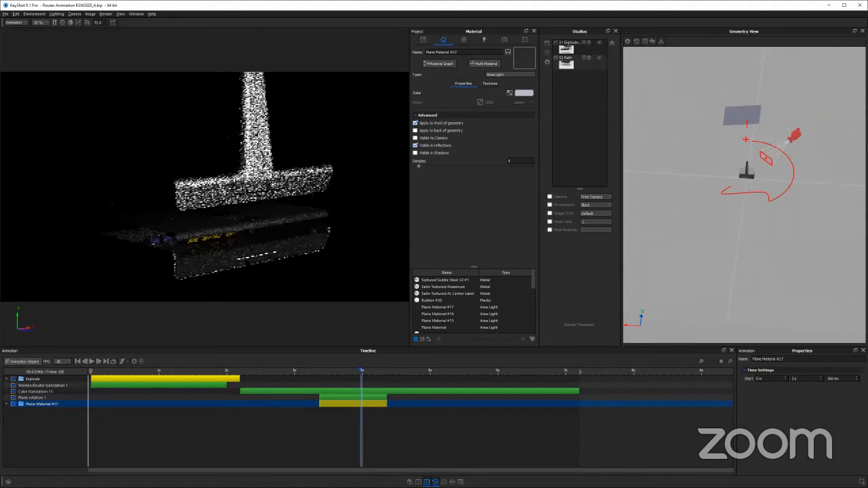
scroll(249, 263, "up", 2)
scroll(250, 249, "up", 2)
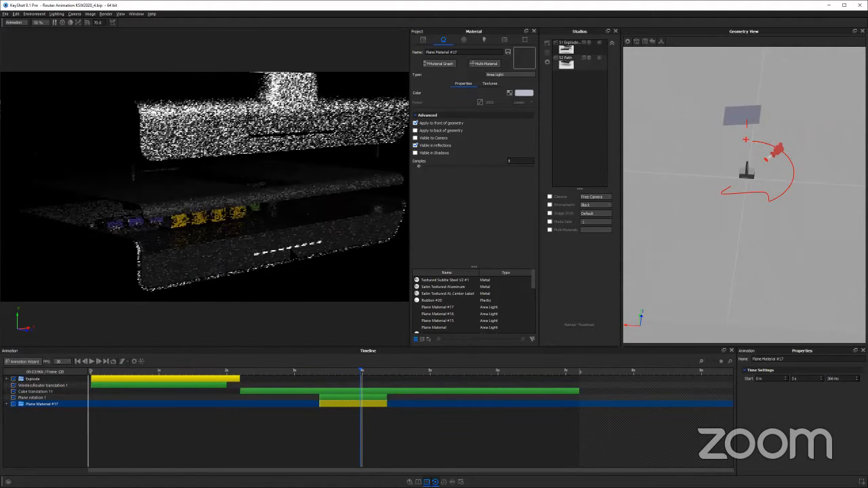
scroll(292, 253, "up", 2)
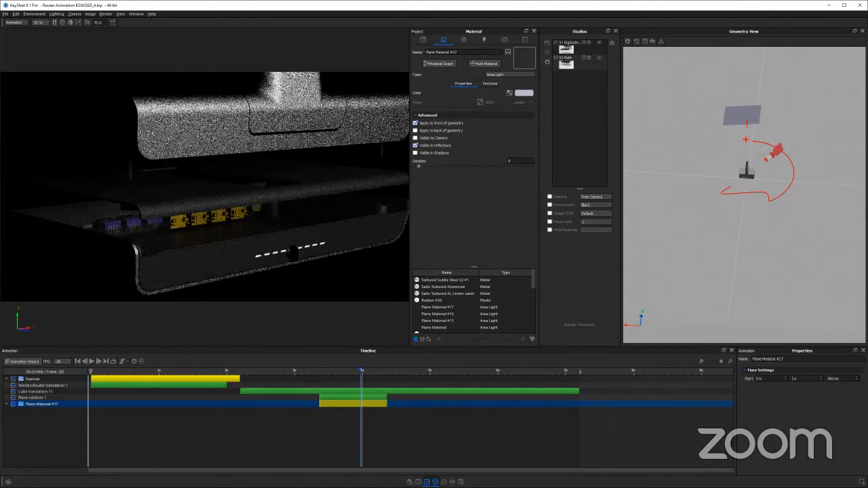
left_click(341, 398)
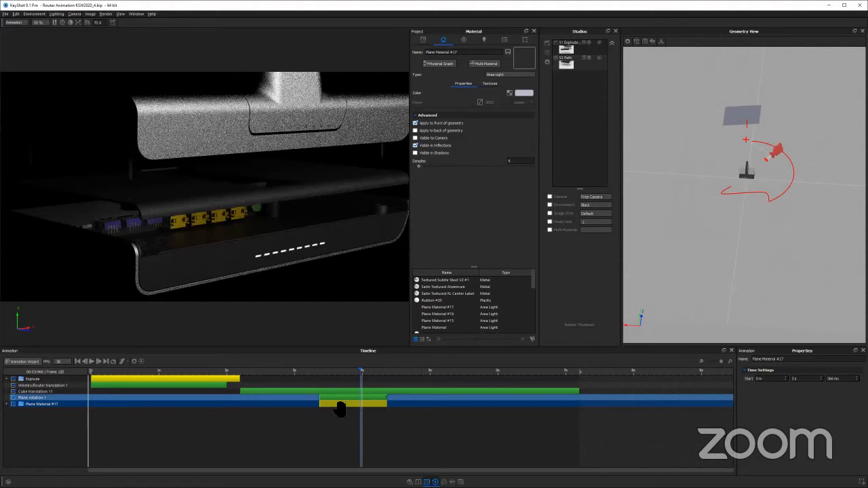
left_click(341, 402)
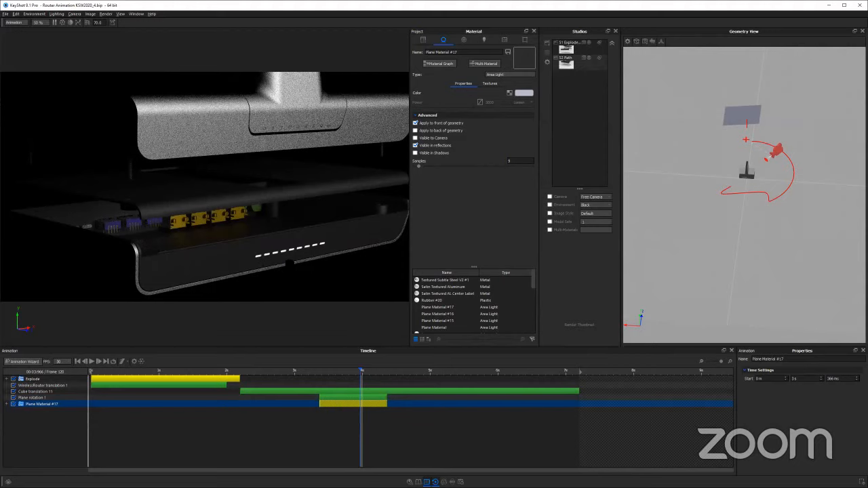
left_click(348, 403)
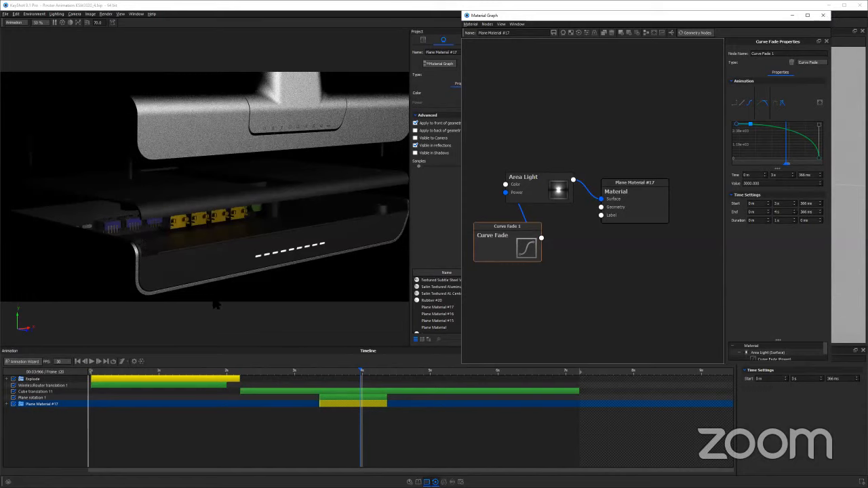
left_click(253, 328)
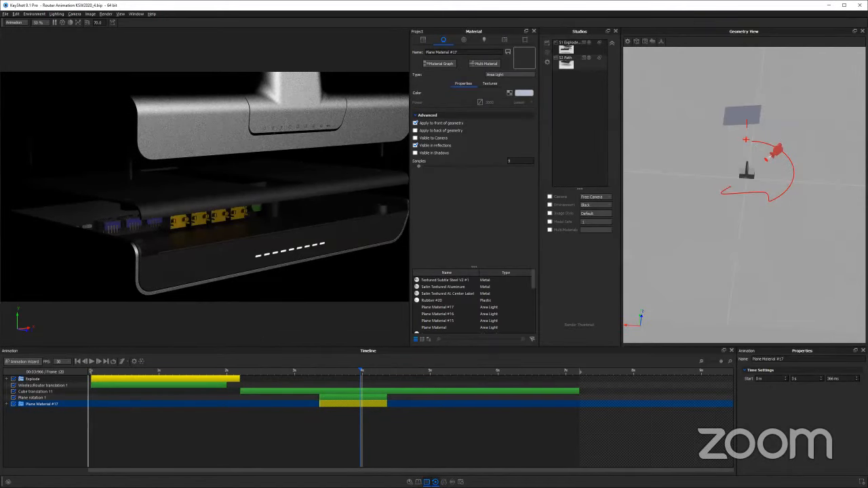
scroll(316, 144, "down", 3)
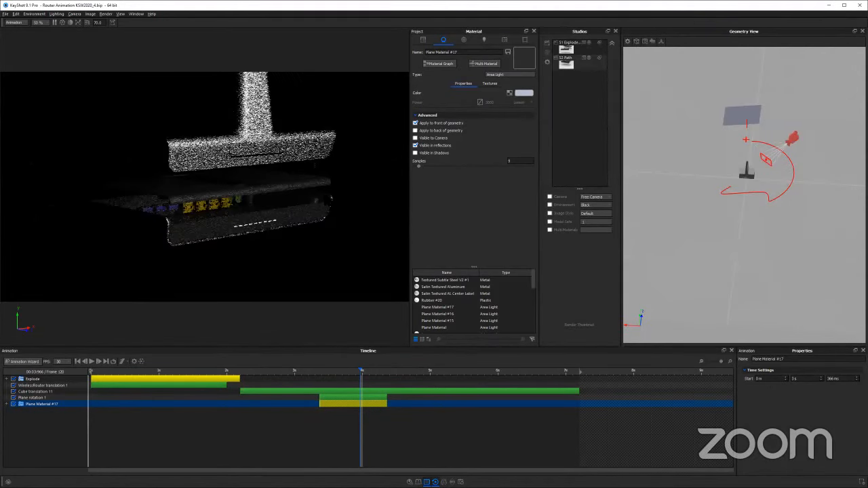
scroll(324, 197, "down", 3)
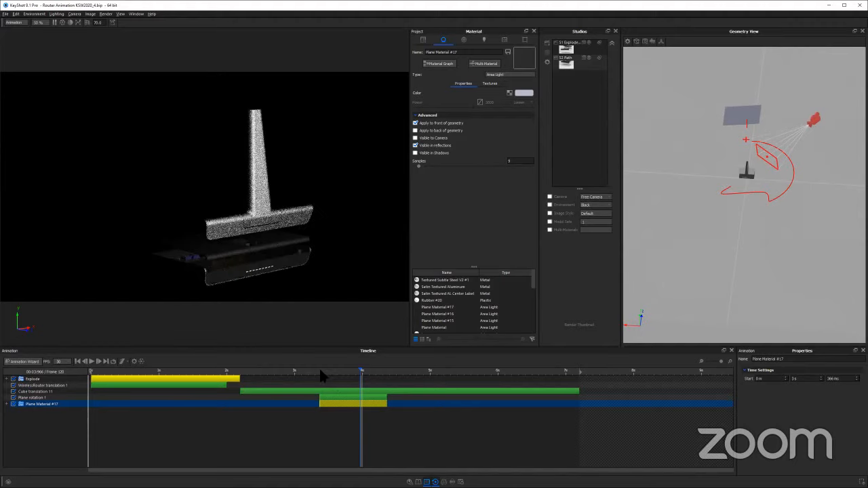
mouse_move(357, 374)
left_mouse_down()
mouse_move(350, 374)
mouse_move(394, 381)
mouse_move(321, 383)
left_mouse_up()
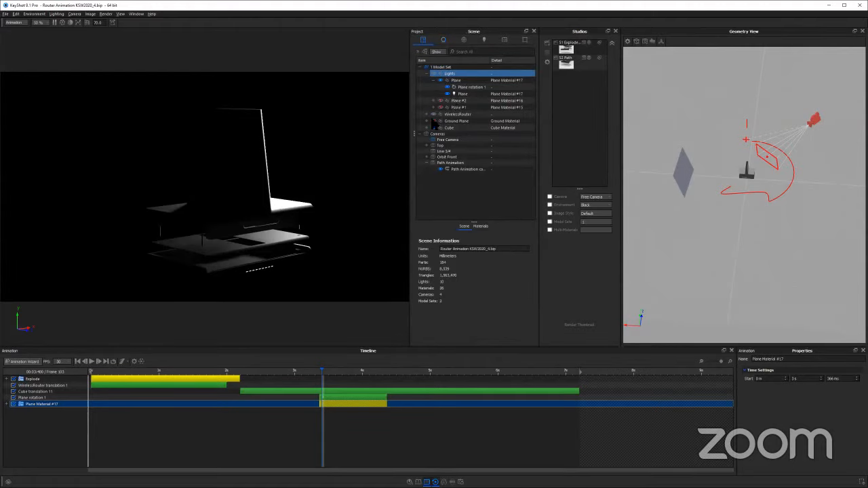
Expand the WirelessRouter group in the scene tree and look through its parts down to the LEDS in Core (1)
left_click(429, 120)
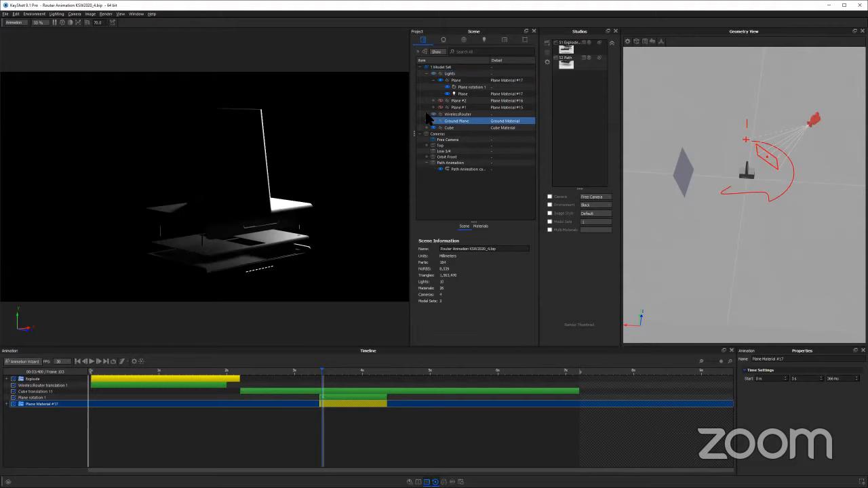
left_click(427, 114)
left_click(450, 114)
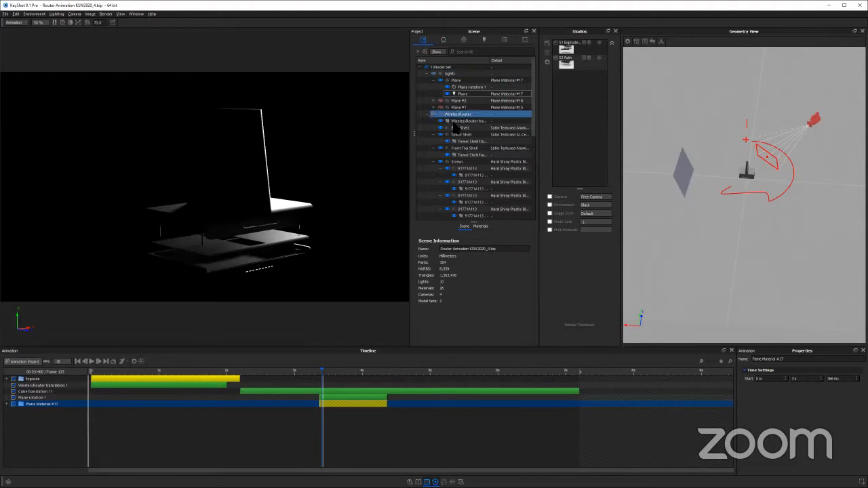
left_click(461, 135)
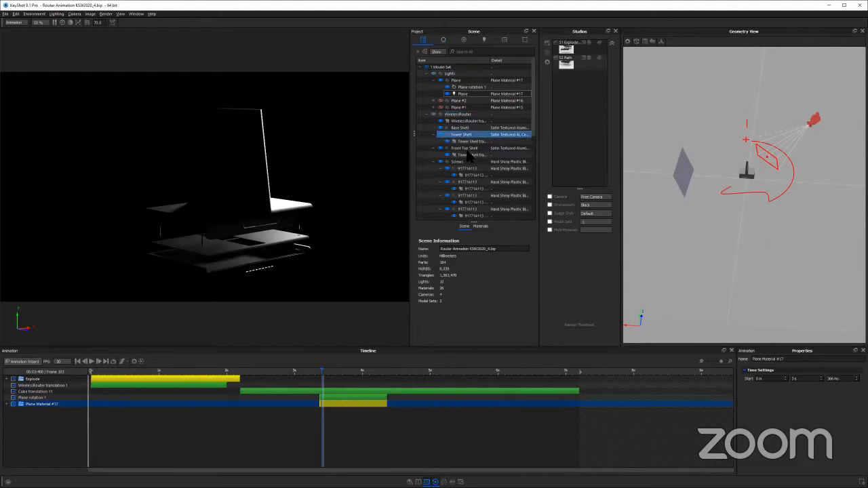
left_click(470, 202)
scroll(469, 201, "down", 1)
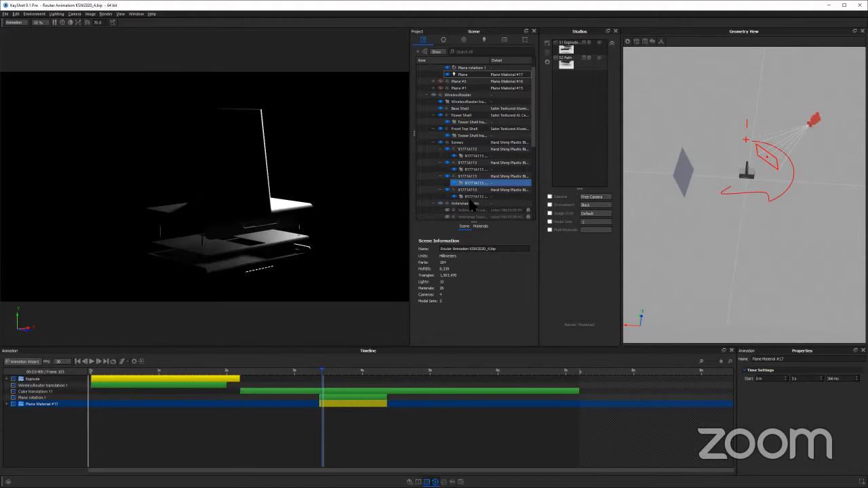
scroll(469, 200, "down", 1)
scroll(467, 171, "down", 3)
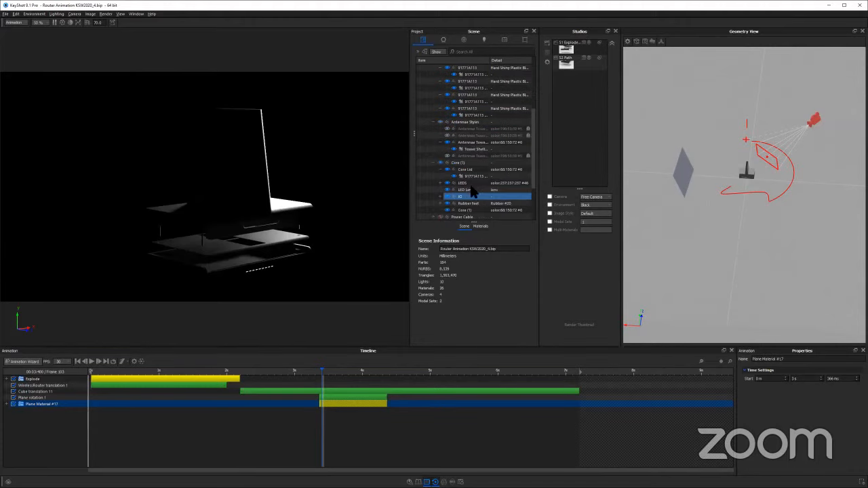
left_click(470, 183)
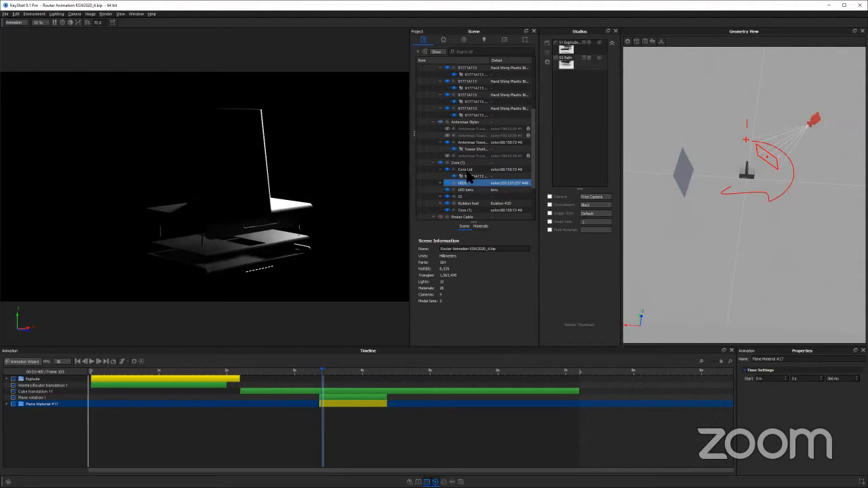
scroll(465, 174, "up", 8)
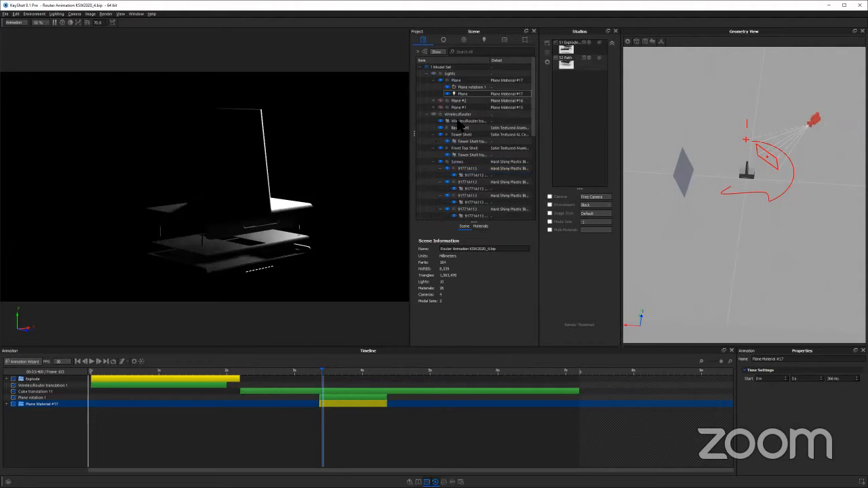
Collapse the shell, screw, antenna and core subgroups, close the WirelessRouter group in the scene tree, and clear the selection
left_click(429, 115)
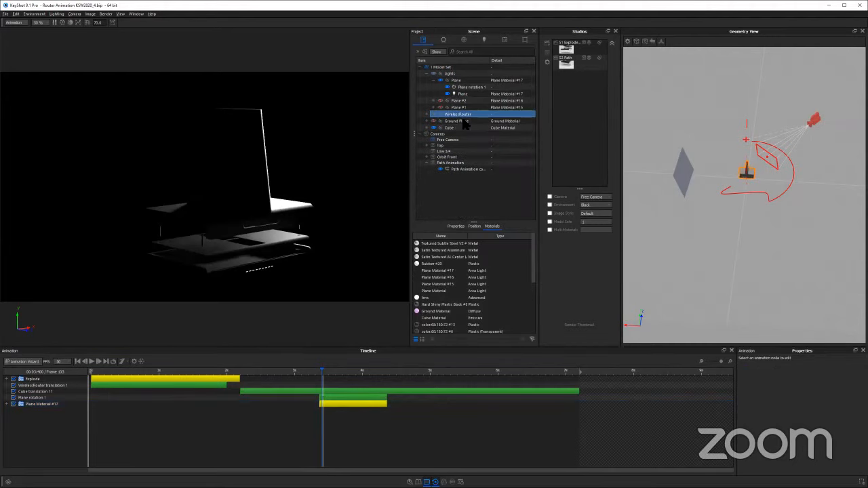
left_click(468, 135)
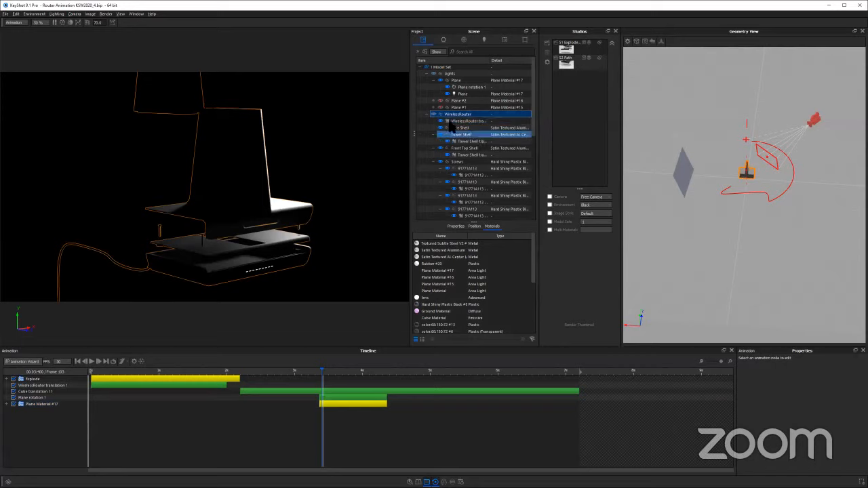
left_click(452, 122)
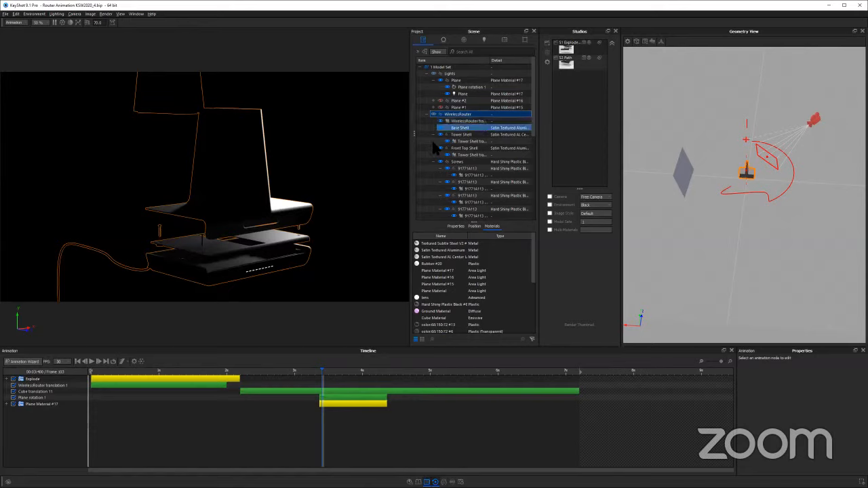
left_click(433, 135)
left_click(434, 141)
left_click(433, 149)
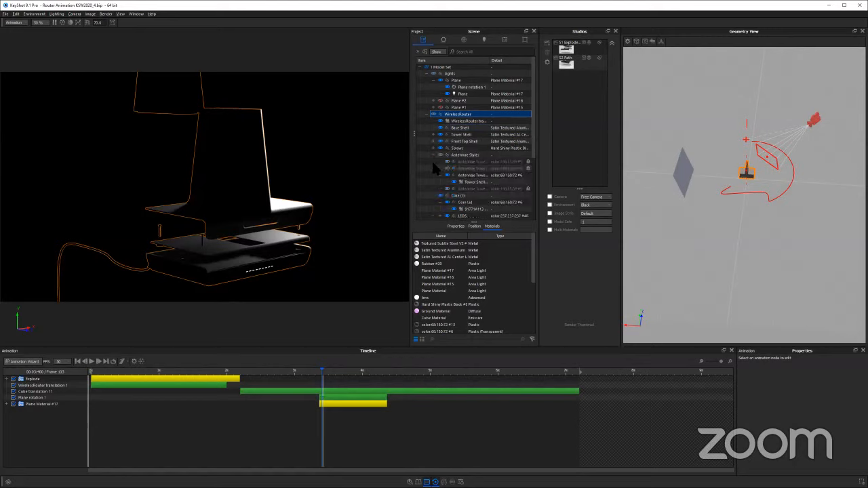
left_click(433, 155)
left_click(434, 162)
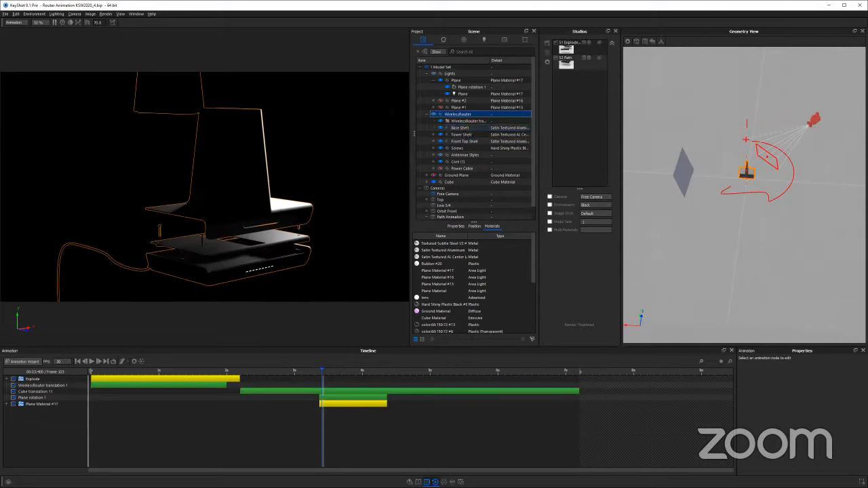
left_click(425, 114)
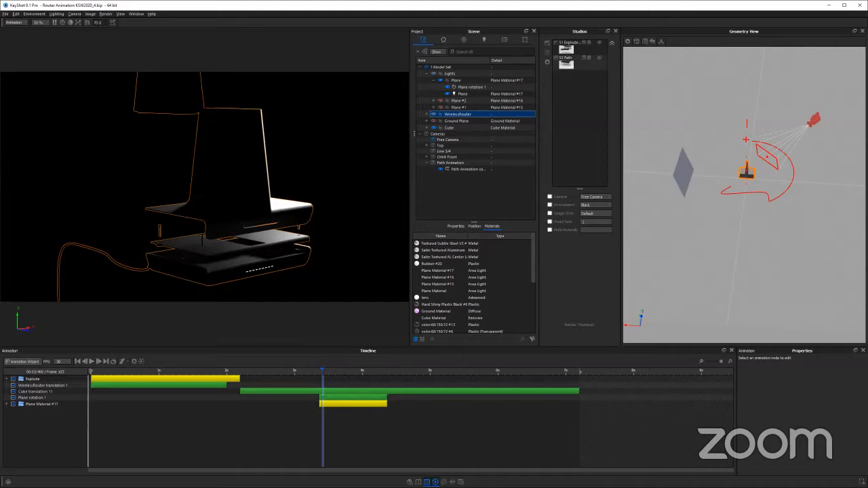
key("Escape")
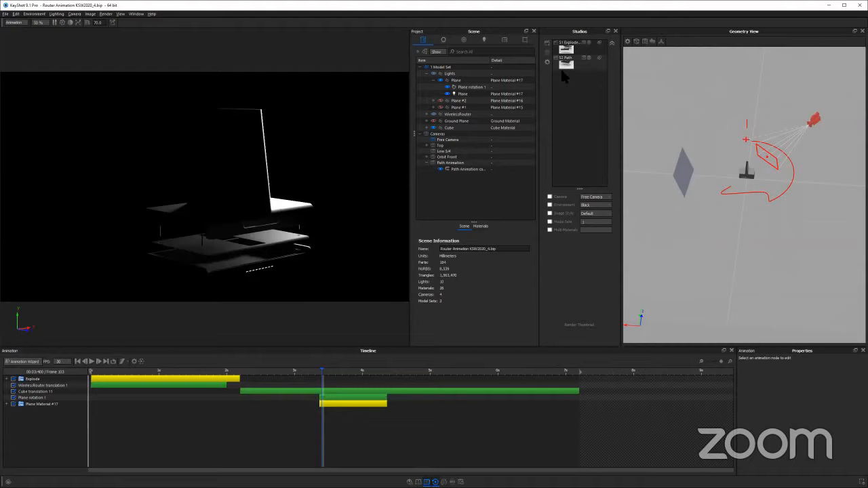
Try Bloom on the Default image style, adjusting its intensity, radius and threshold, and switch the effect off again
left_click(526, 41)
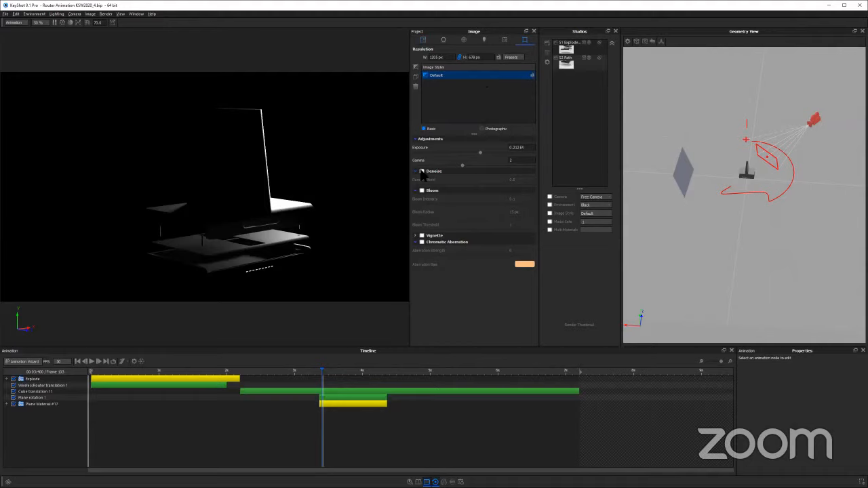
left_click(422, 190)
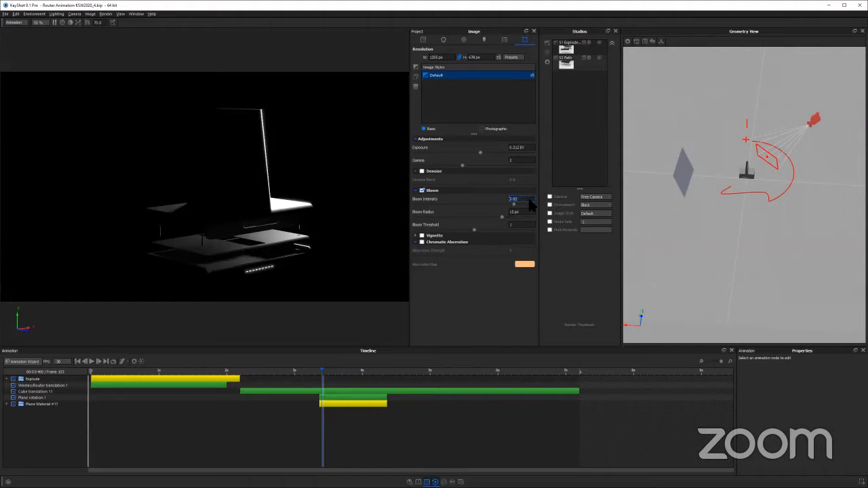
double_click(522, 198)
type("0")
key("Tab")
left_click(530, 216)
left_click(507, 230)
left_click(478, 216)
left_click(488, 204)
left_click(422, 190)
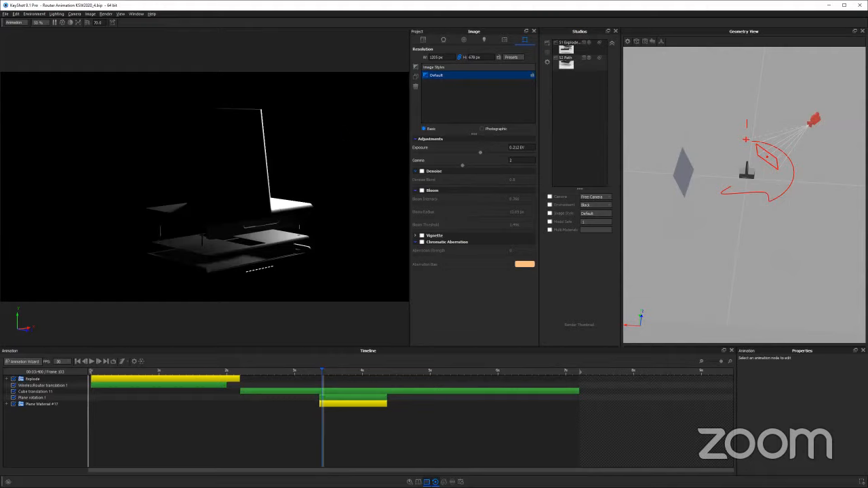
Point out the Explode and Path studios in turn and clear the studio selection
left_click(566, 55)
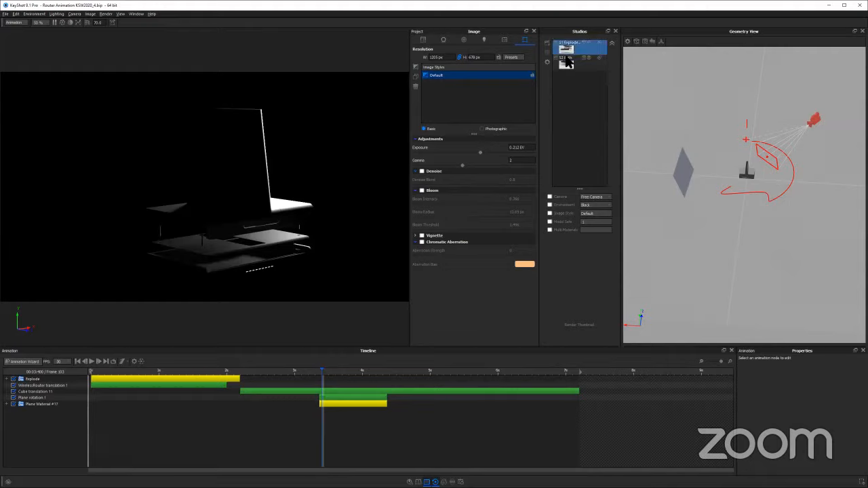
left_click(567, 62)
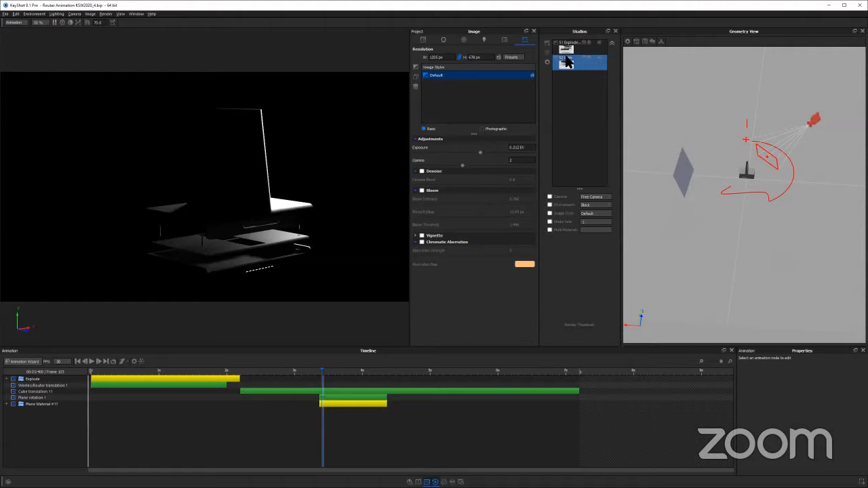
left_click(565, 101)
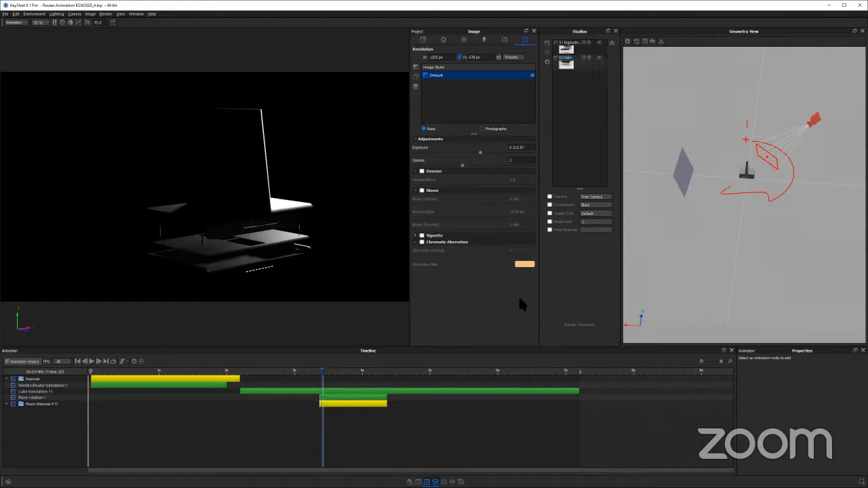